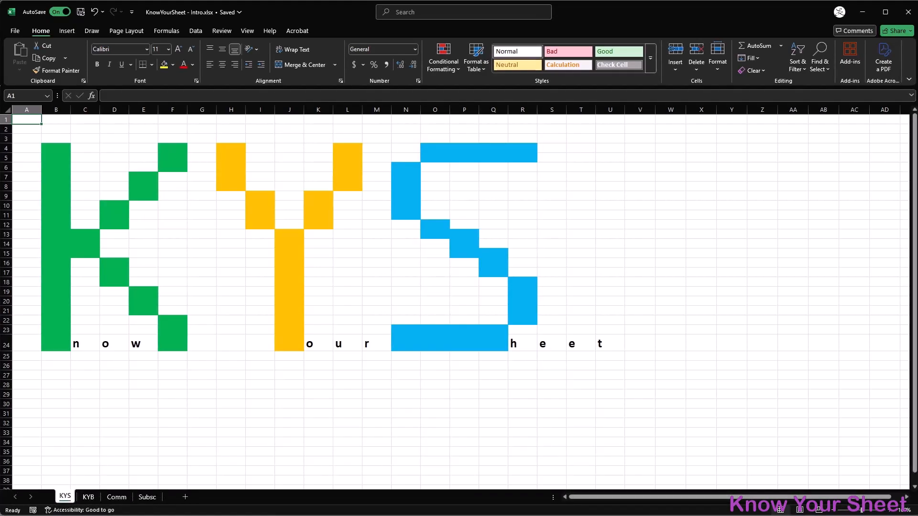
On the KYB sheet, turn off Stop If True for the first conditional formatting rule and apply the change
{"action": "left_click", "coordinate": [89, 497]}
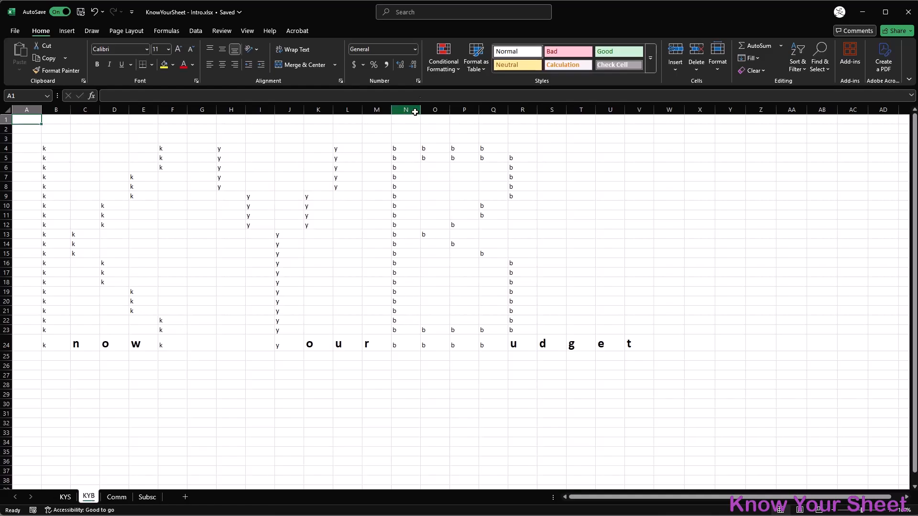
{"action": "left_click", "coordinate": [438, 57]}
{"action": "left_click", "coordinate": [486, 214]}
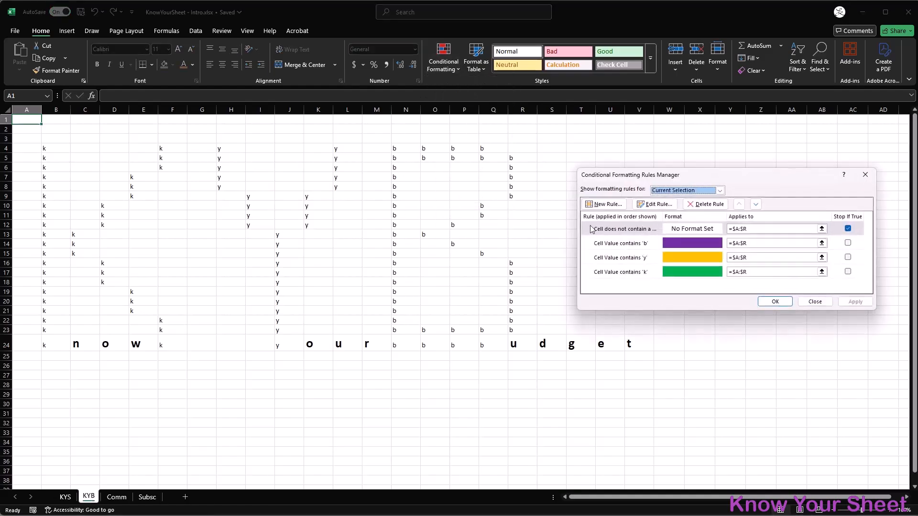
{"action": "left_click", "coordinate": [847, 229]}
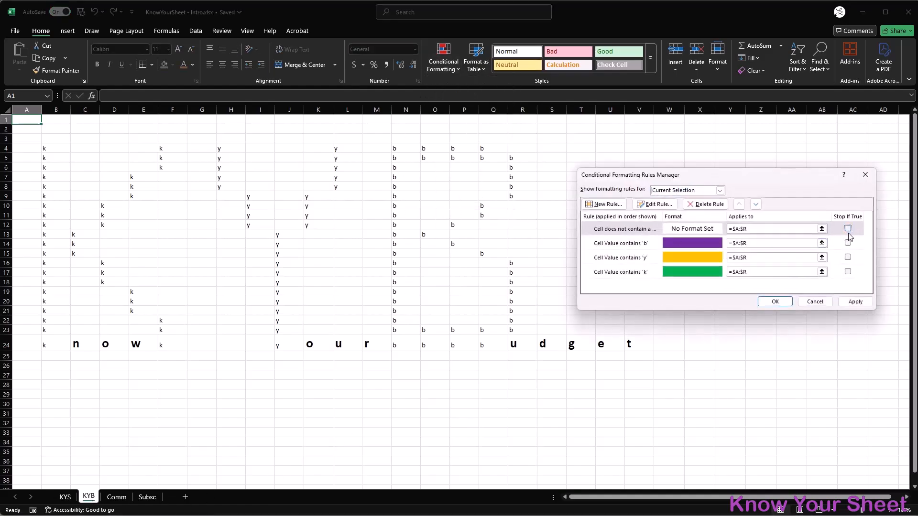
{"action": "left_click", "coordinate": [868, 301]}
{"action": "left_click", "coordinate": [775, 301]}
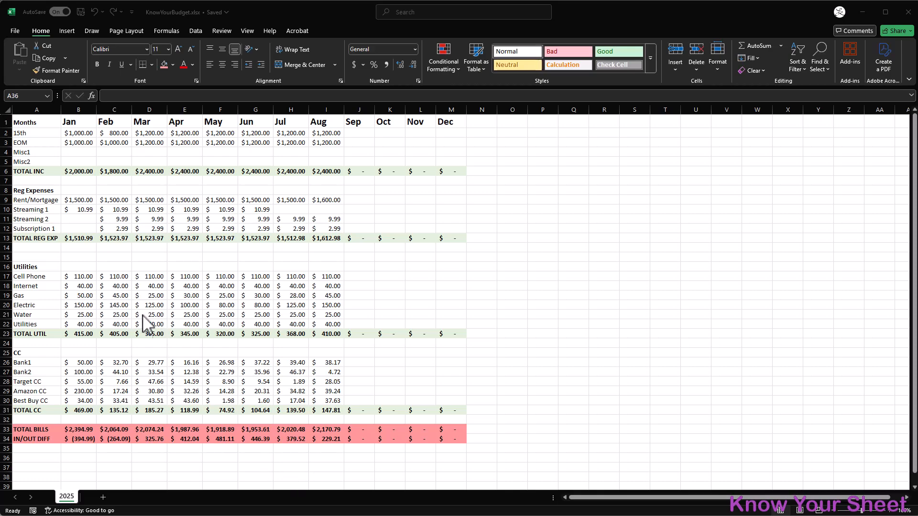
In the budget workbook's 2025 sheet, insert seven blank rows above the CC section, at rows 25 to 31
{"action": "left_click", "coordinate": [81, 276]}
{"action": "left_click_drag", "start_coordinate": [5, 267], "coordinate": [4, 316]}
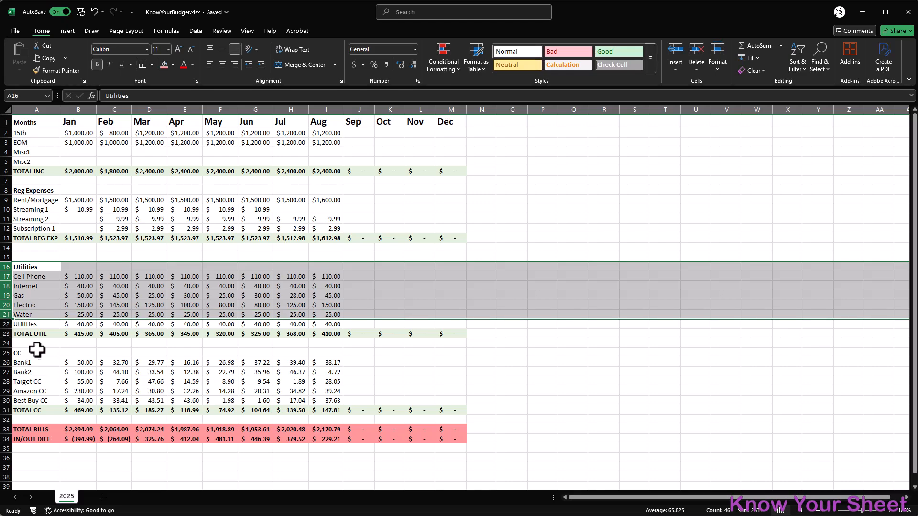
{"action": "left_click", "coordinate": [36, 352]}
{"action": "left_click_drag", "start_coordinate": [2, 353], "coordinate": [5, 411]}
{"action": "right_click", "coordinate": [14, 368]}
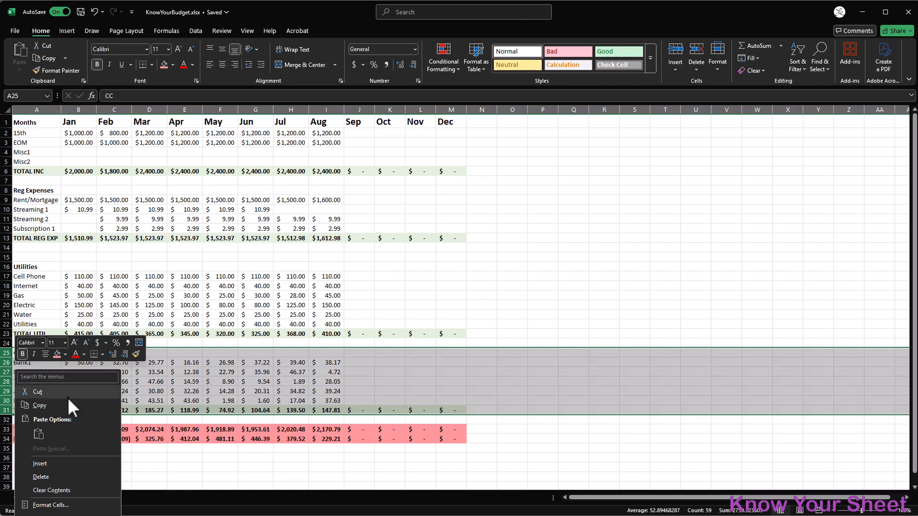
{"action": "left_click", "coordinate": [46, 462]}
Enter the section heading "Irreg Expenses" in cell A25
{"action": "left_click", "coordinate": [40, 353]}
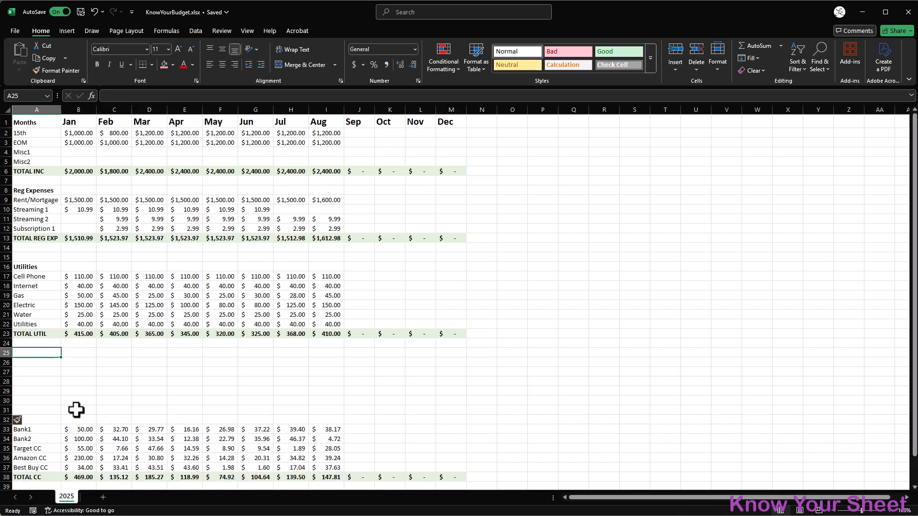
{"action": "type", "text": "I"}
{"action": "type", "text": "rre"}
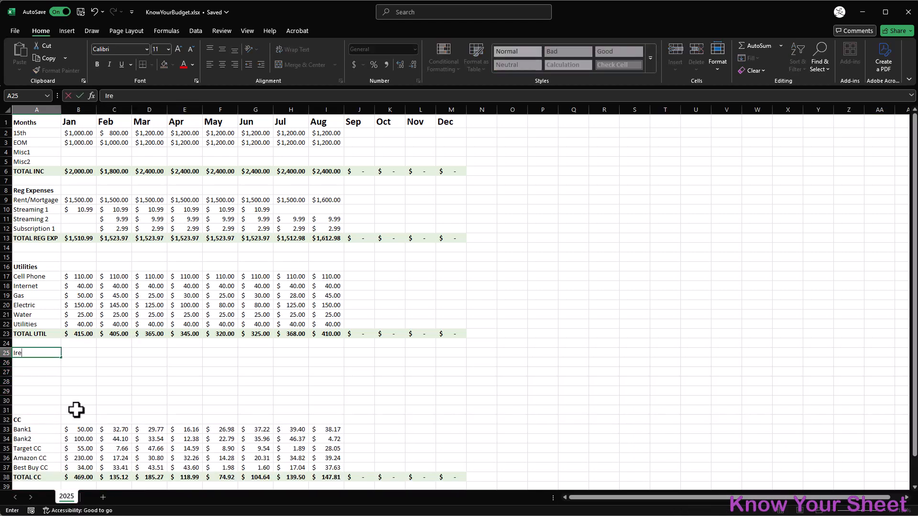
{"action": "type", "text": "g Expenses"}
{"action": "key", "text": "Return"}
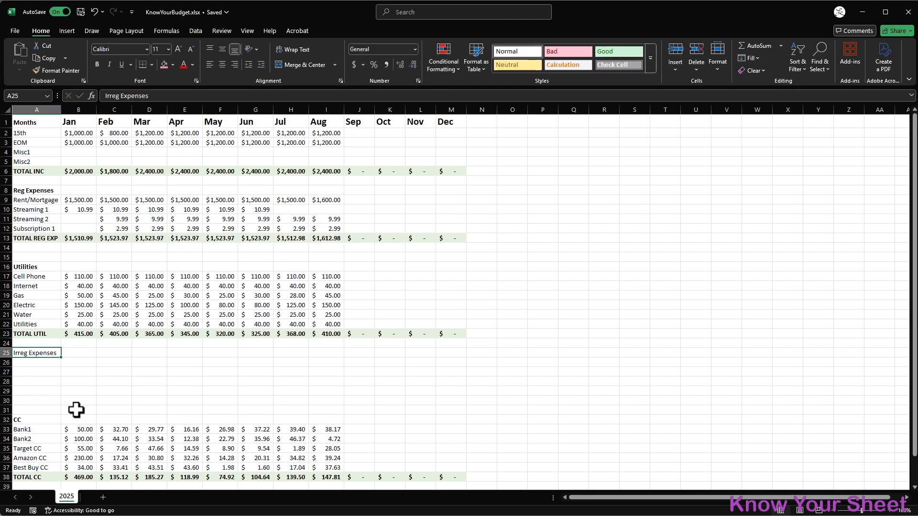
List Security Cams, PO Box, Car Ins, Bug Spray and Car Maintenance in A26 to A30 under the Irreg Expenses heading
{"action": "type", "text": "Secur"}
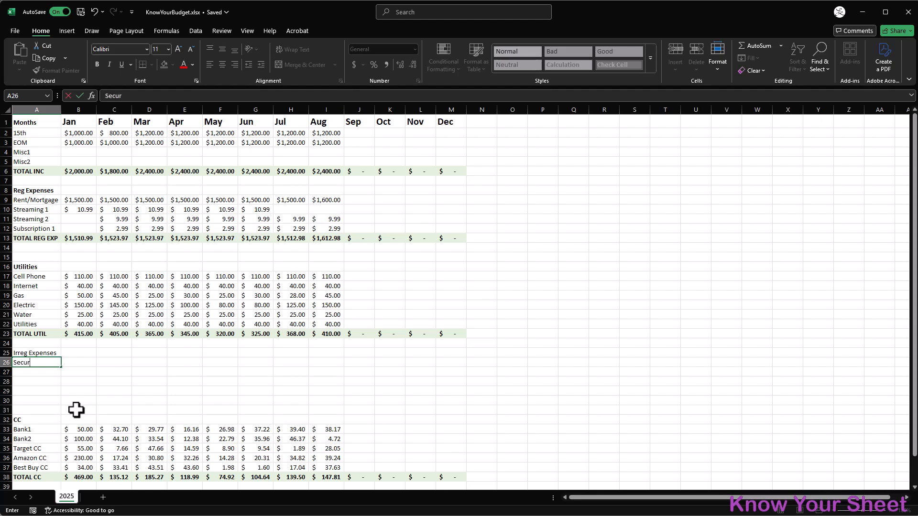
{"action": "type", "text": "ity Cams"}
{"action": "key", "text": "Return"}
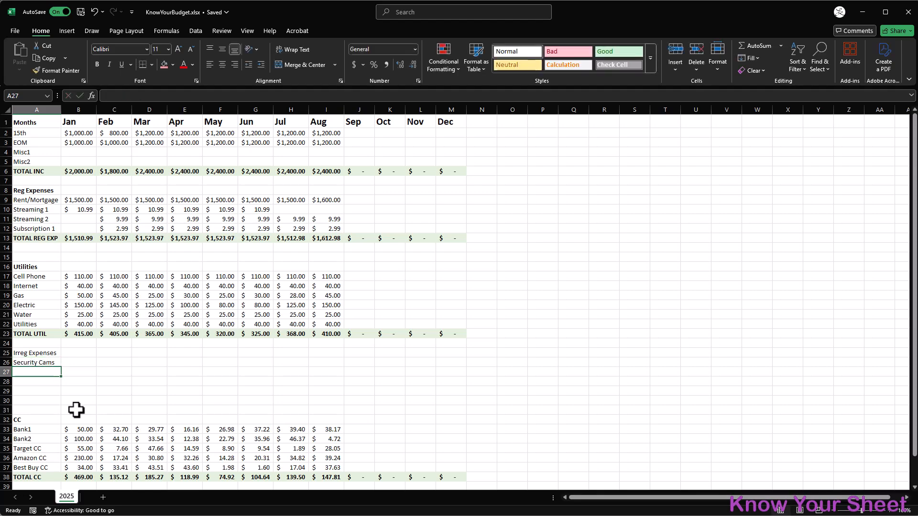
{"action": "type", "text": "PO Box"}
{"action": "key", "text": "Return"}
{"action": "type", "text": "Car Ins"}
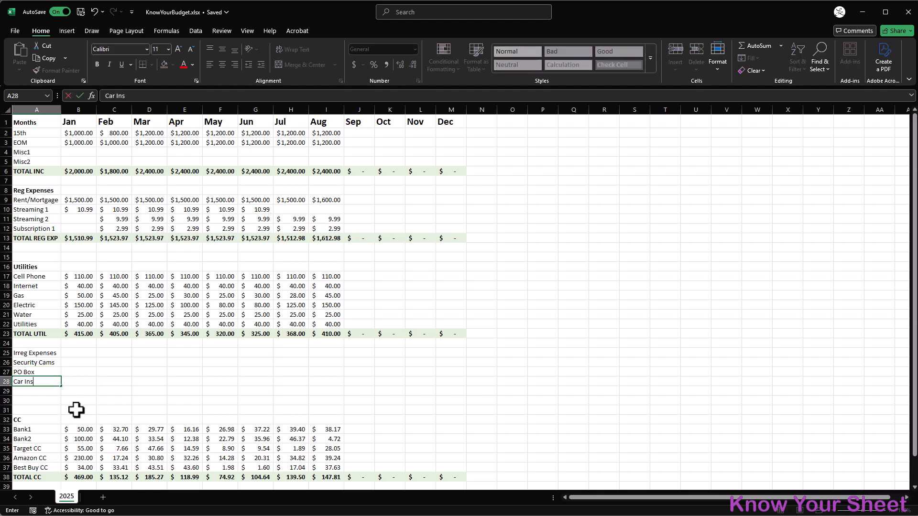
{"action": "key", "text": "Return"}
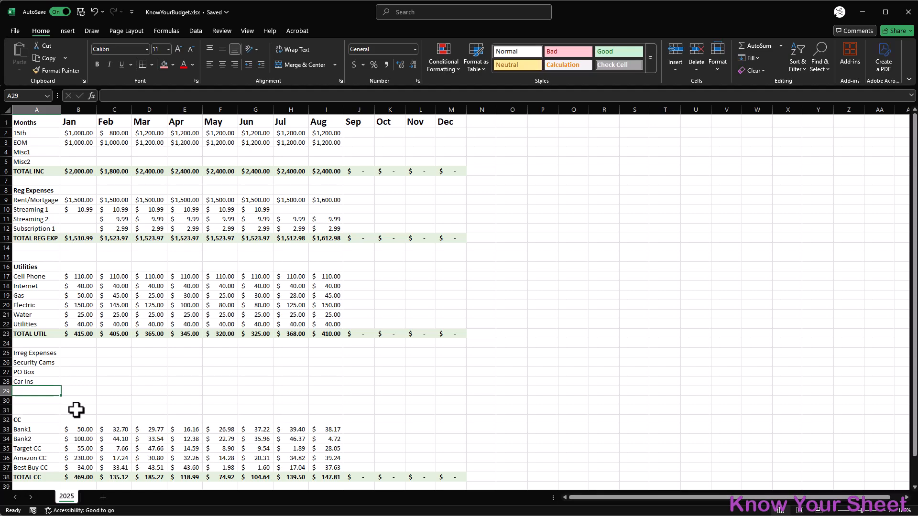
{"action": "type", "text": "Bug Spray"}
{"action": "key", "text": "Return"}
{"action": "type", "text": "Car InsMainte"}
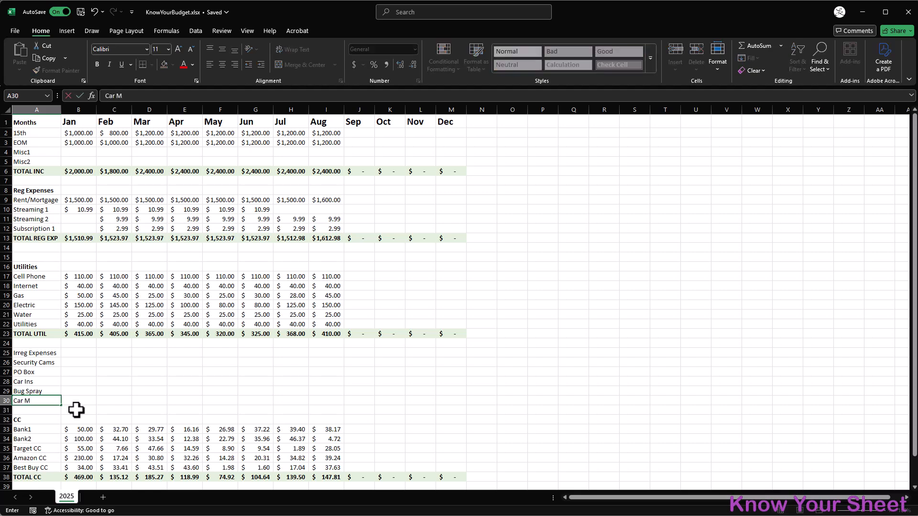
{"action": "type", "text": "nance"}
{"action": "key", "text": "Return"}
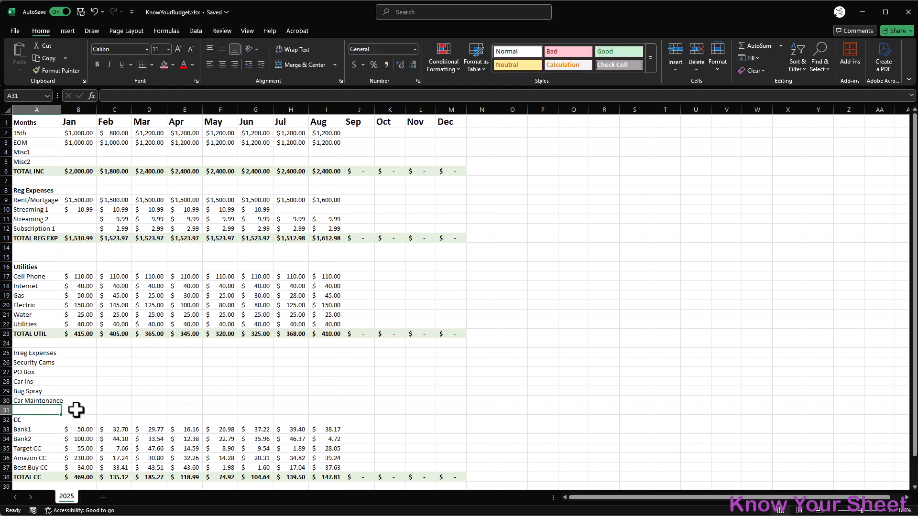
Autofit the width of column A and make the Irreg Expenses heading bold
{"action": "double_click", "coordinate": [61, 106]}
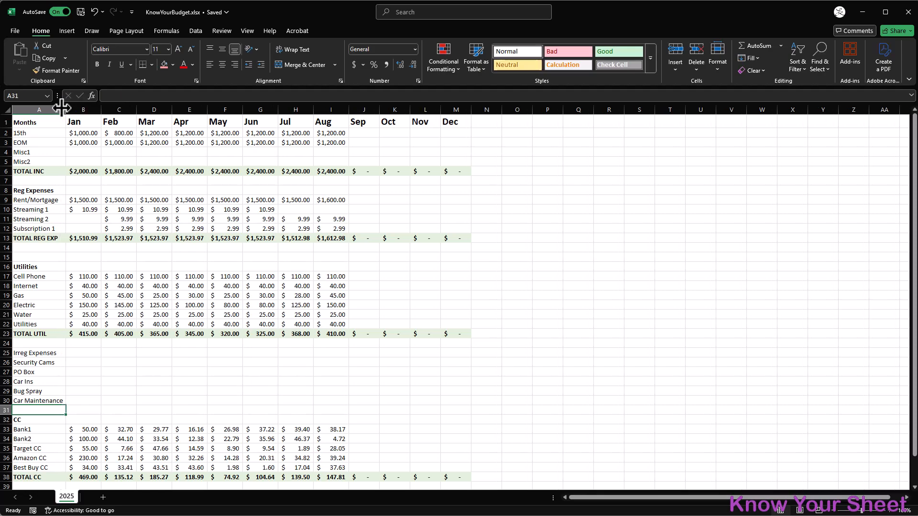
{"action": "left_click", "coordinate": [50, 354]}
{"action": "key", "text": "ctrl+b"}
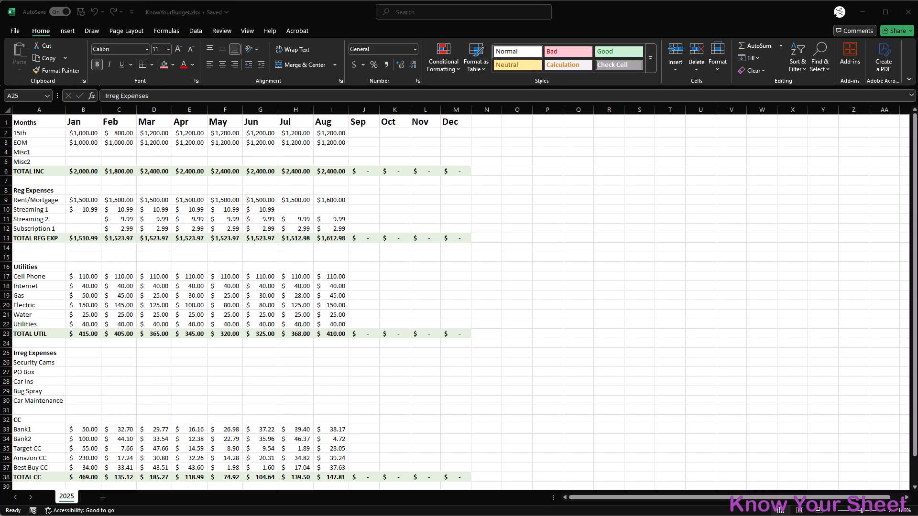
Enter 100 for Security Cams in May and 110 for PO Box in January
{"action": "left_click", "coordinate": [91, 361]}
{"action": "left_click", "coordinate": [93, 362]}
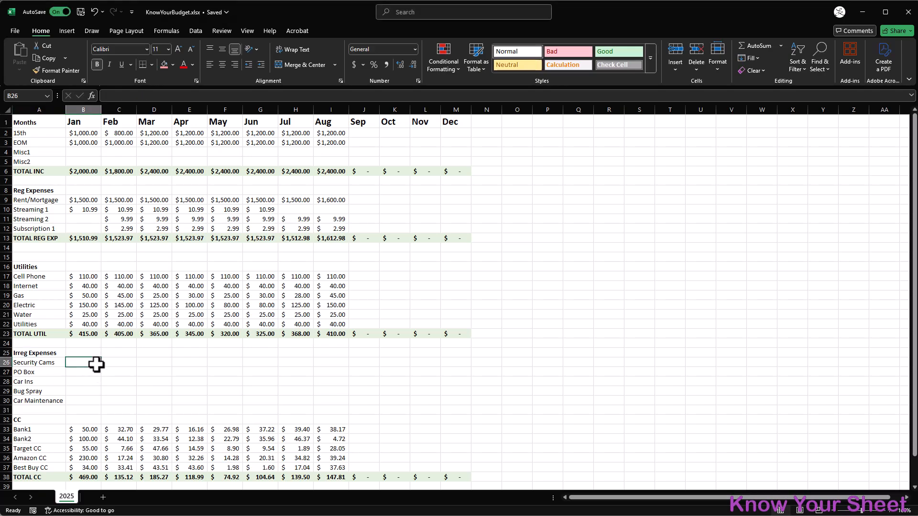
{"action": "left_click", "coordinate": [222, 364]}
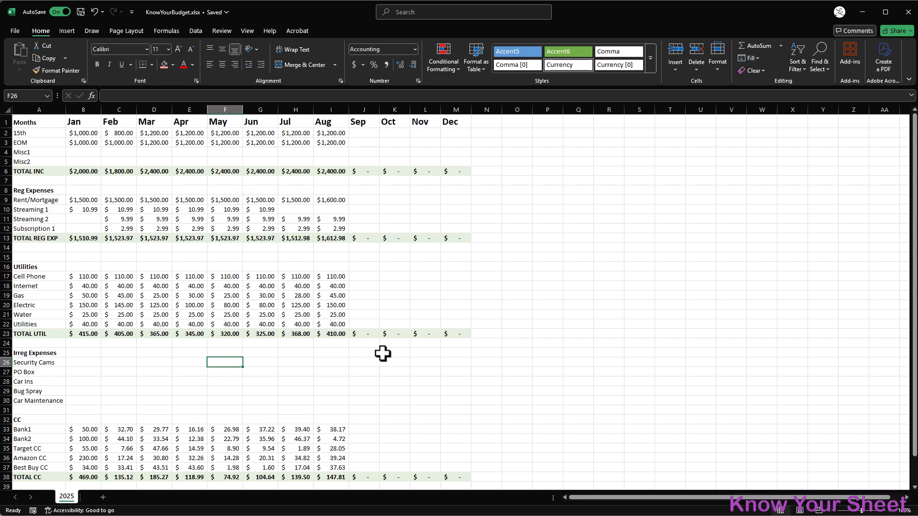
{"action": "type", "text": "100"}
{"action": "key", "text": "Return"}
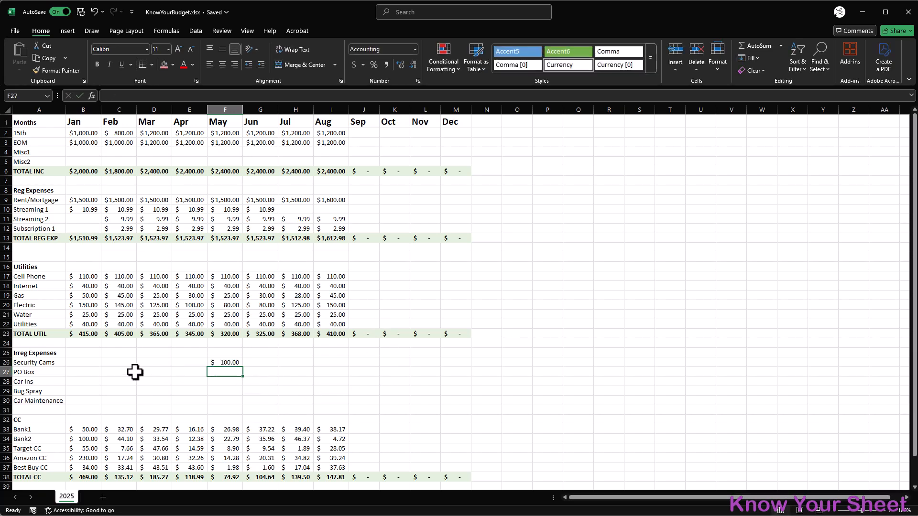
{"action": "left_click", "coordinate": [88, 376]}
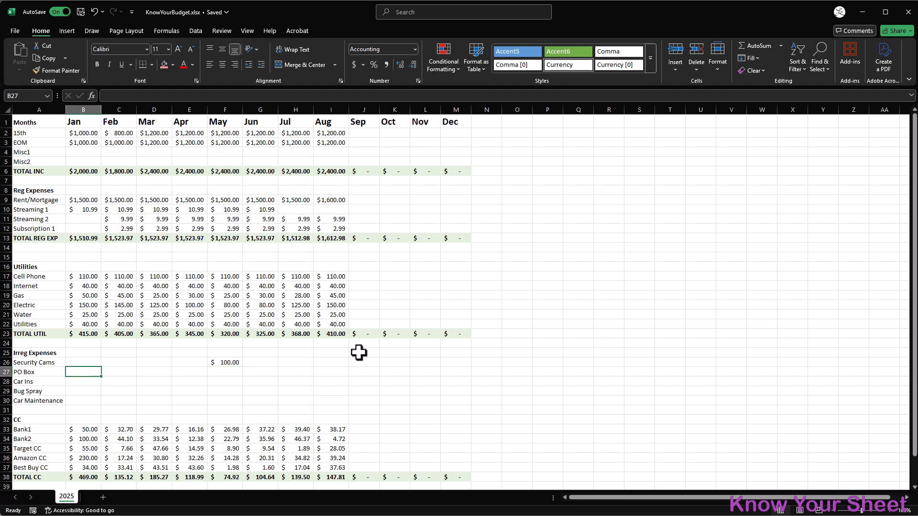
{"action": "type", "text": "110"}
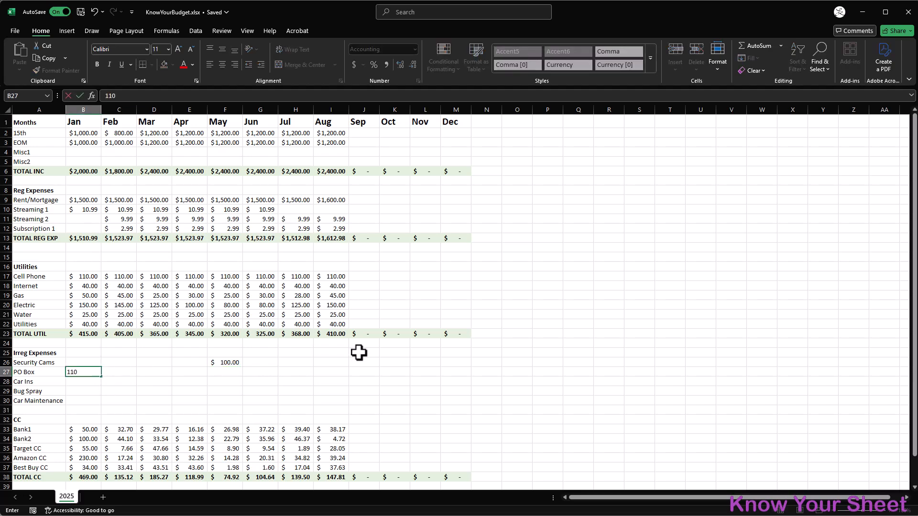
{"action": "key", "text": "Return"}
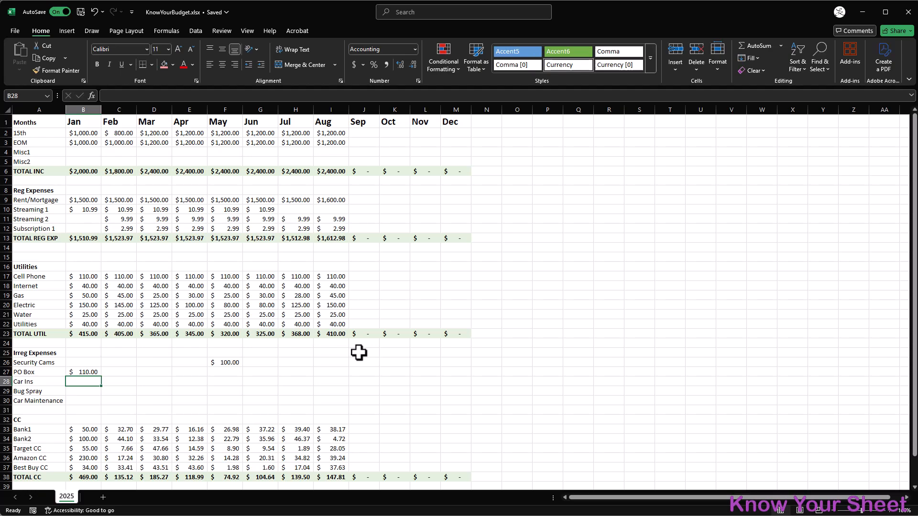
Enter 300 for Car Ins in each of March, June, September and December
{"action": "key", "text": "Right"}
{"action": "key", "text": "Right"}
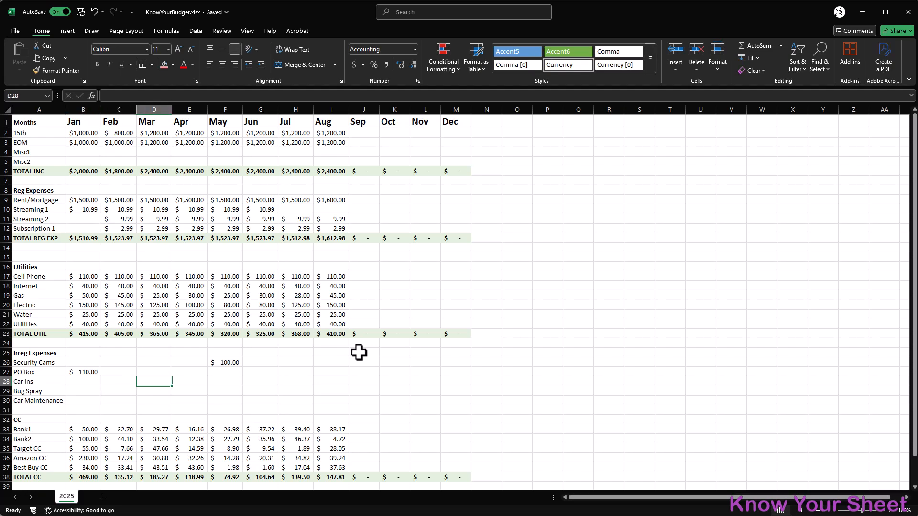
{"action": "type", "text": "300"}
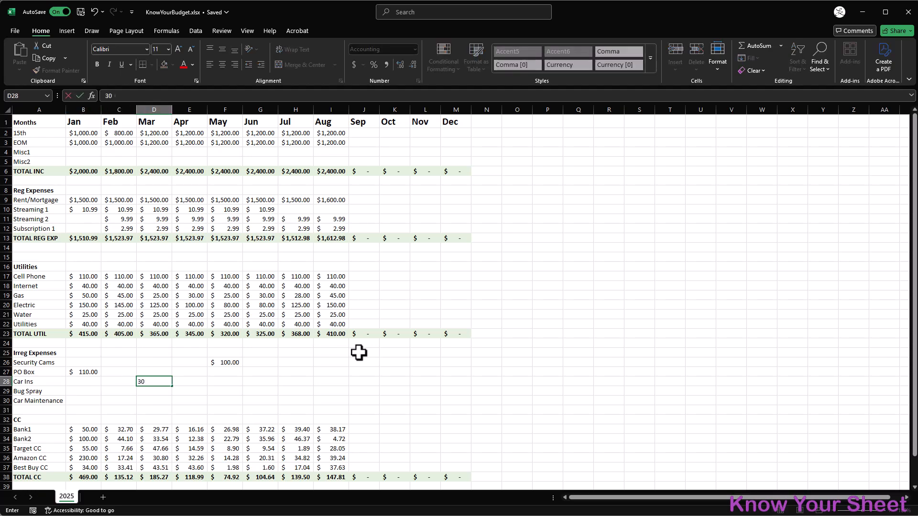
{"action": "key", "text": "Right"}
{"action": "key", "text": "Right"}
{"action": "key", "text": "Right"}
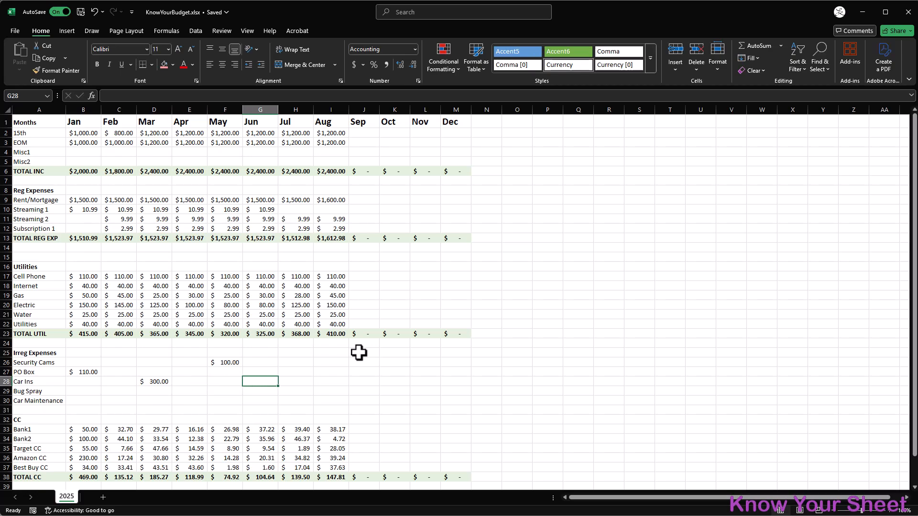
{"action": "type", "text": "300"}
{"action": "key", "text": "Right"}
{"action": "key", "text": "Right"}
{"action": "key", "text": "Right"}
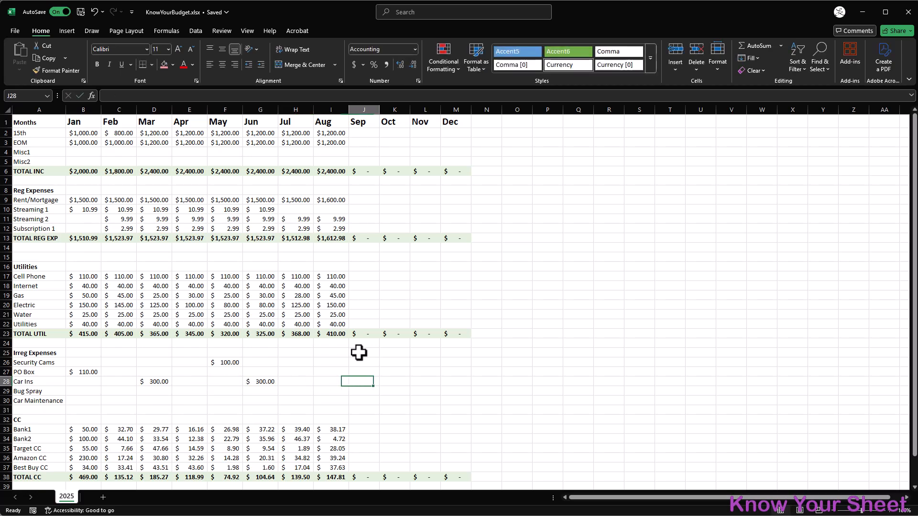
{"action": "type", "text": "300"}
{"action": "key", "text": "Right"}
{"action": "key", "text": "Right"}
{"action": "key", "text": "Right"}
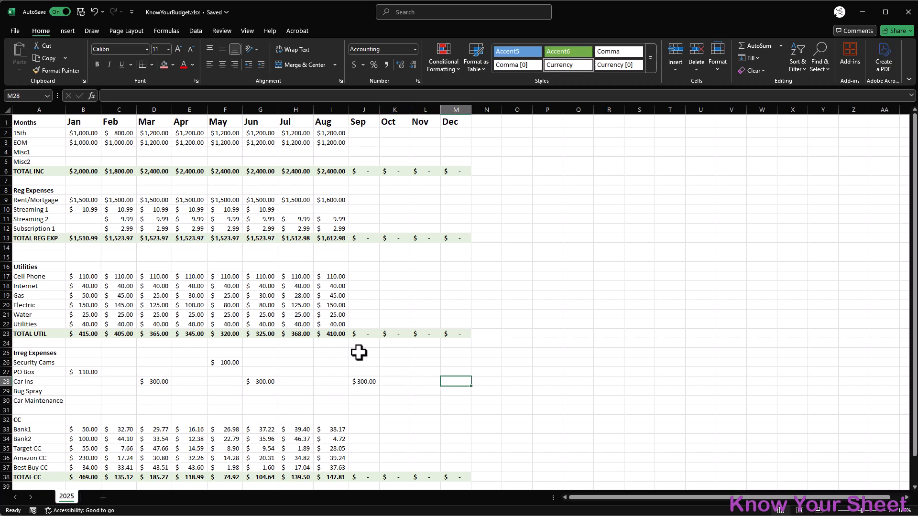
{"action": "type", "text": "300"}
{"action": "key", "text": "Return"}
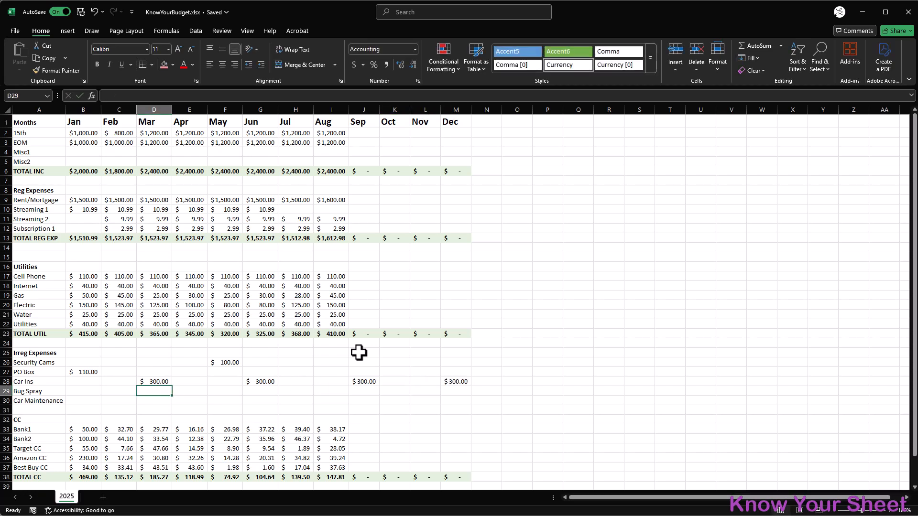
Enter 125 for Bug Spray in July
{"action": "key", "text": "Right"}
{"action": "key", "text": "Right"}
{"action": "key", "text": "Right"}
{"action": "key", "text": "Right"}
{"action": "type", "text": "1"}
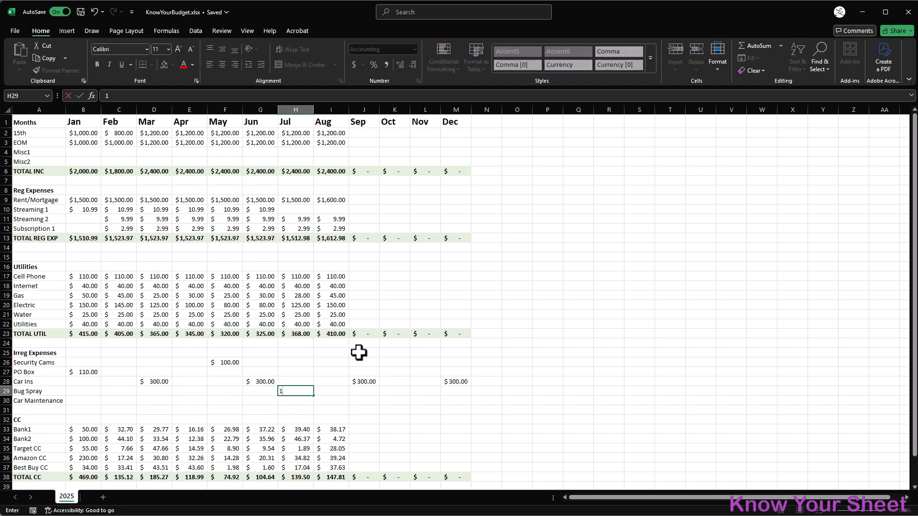
{"action": "key", "text": "Return"}
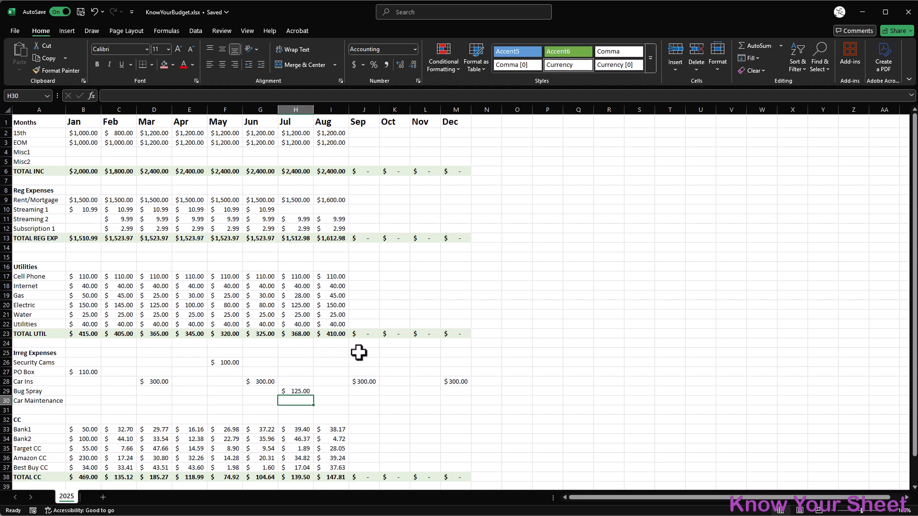
Enter 500 for Car Maintenance in June
{"action": "key", "text": "Left"}
{"action": "key", "text": "Left"}
{"action": "key", "text": "Left"}
{"action": "key", "text": "Left"}
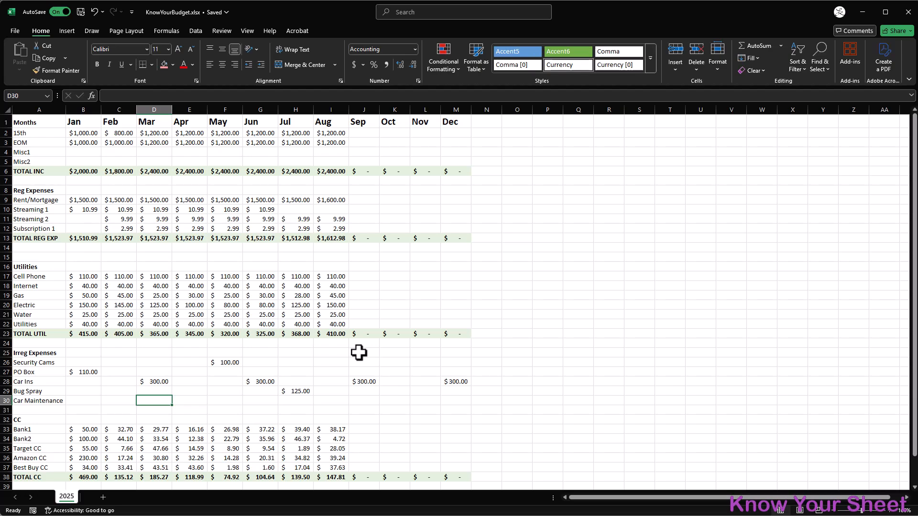
{"action": "key", "text": "Right"}
{"action": "key", "text": "Right"}
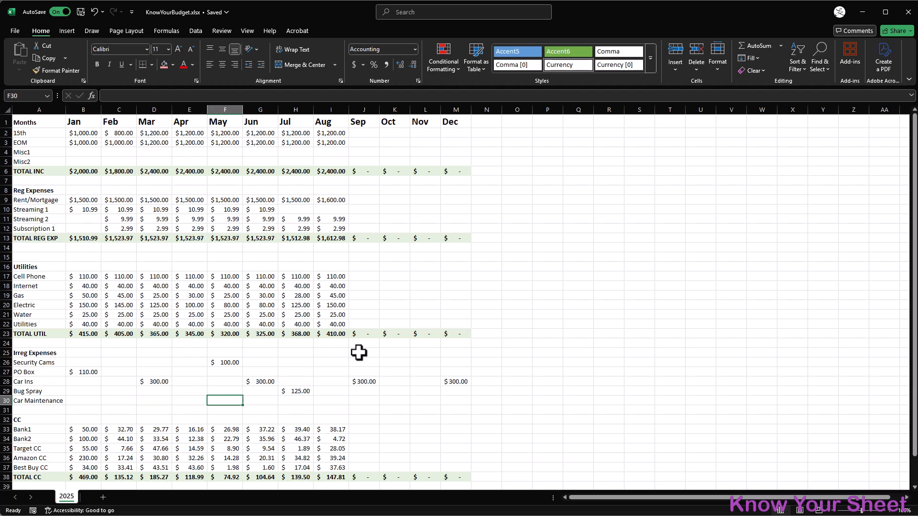
{"action": "key", "text": "Right"}
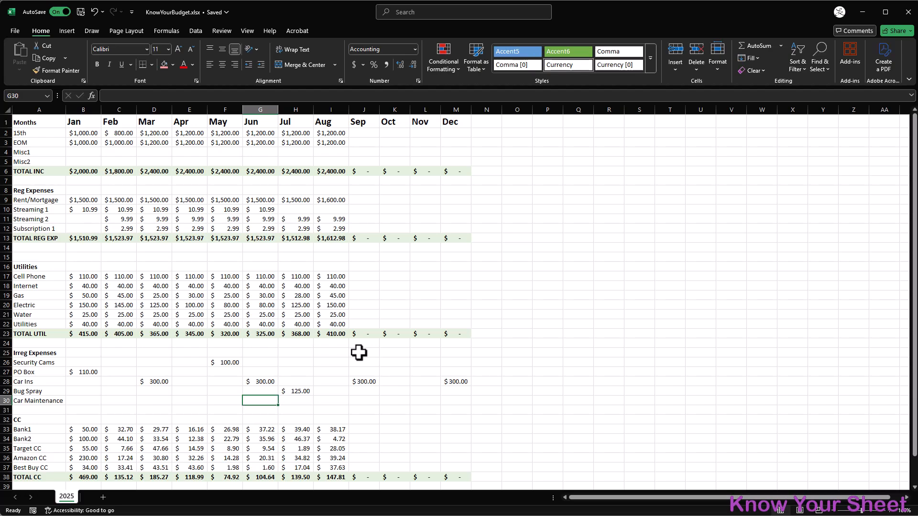
{"action": "type", "text": "500"}
{"action": "key", "text": "Return"}
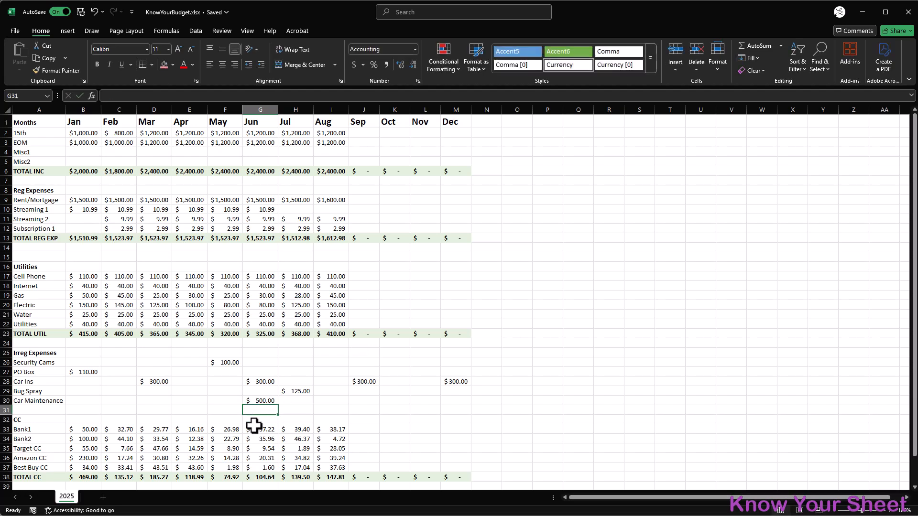
Insert a new row below Car Maintenance and label it TOTAL IRREG
{"action": "right_click", "coordinate": [6, 411]}
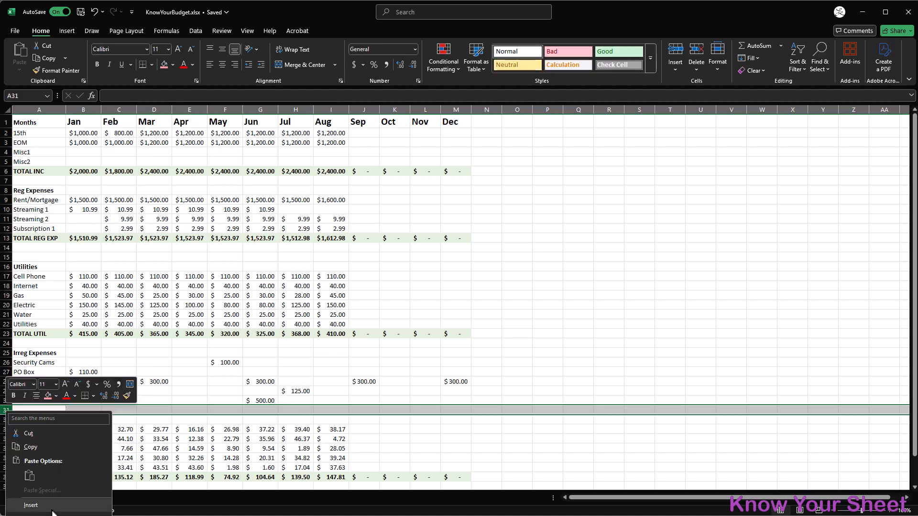
{"action": "left_click", "coordinate": [30, 505]}
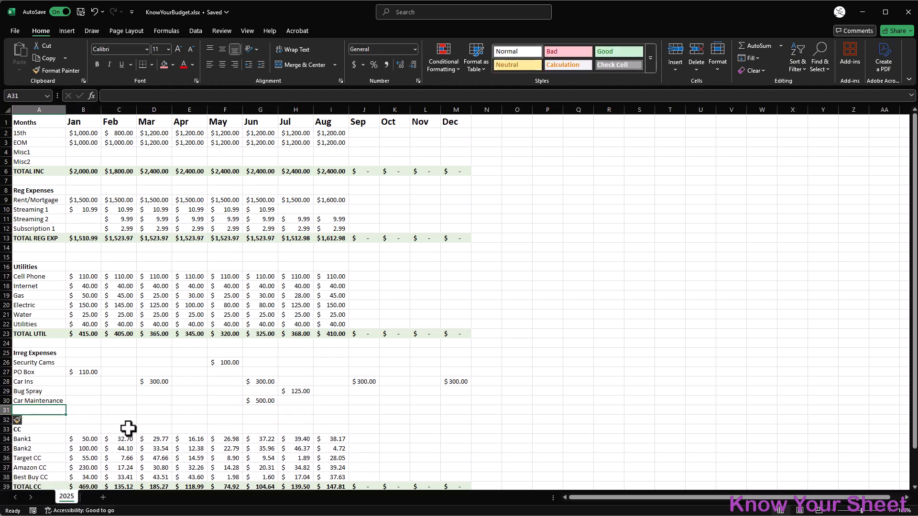
{"action": "type", "text": "T"}
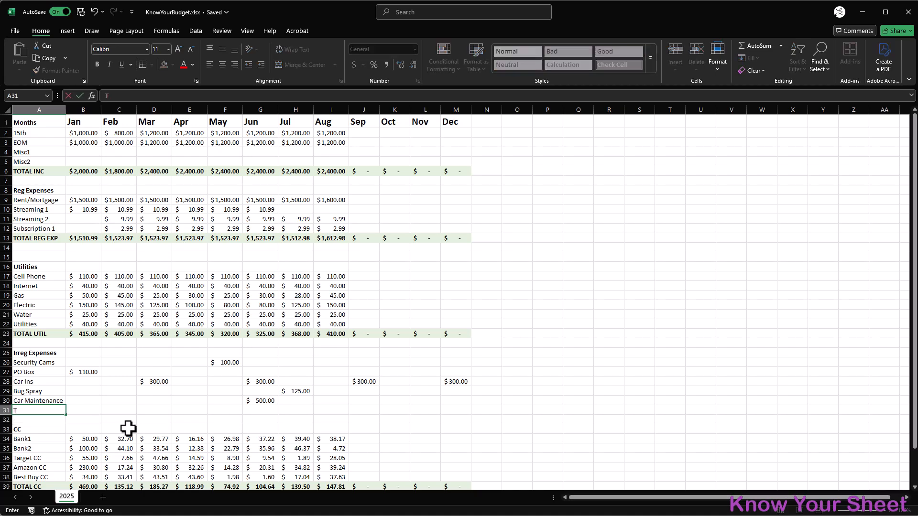
{"action": "type", "text": "OTAL IRREG"}
{"action": "key", "text": "Tab"}
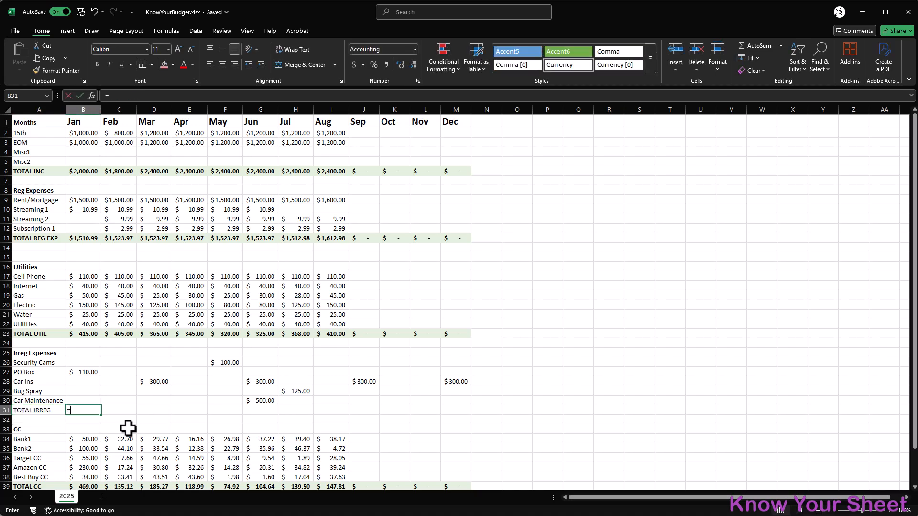
Sum the January irregular expenses from Security Cams to Car Maintenance in the TOTAL IRREG row and fill the formula across to December
{"action": "type", "text": "=SUM("}
{"action": "key", "text": "Up"}
{"action": "key", "text": "shift+Up"}
{"action": "key", "text": "shift+Up"}
{"action": "key", "text": "shift+Up"}
{"action": "key", "text": "shift+Up"}
{"action": "key", "text": "Return"}
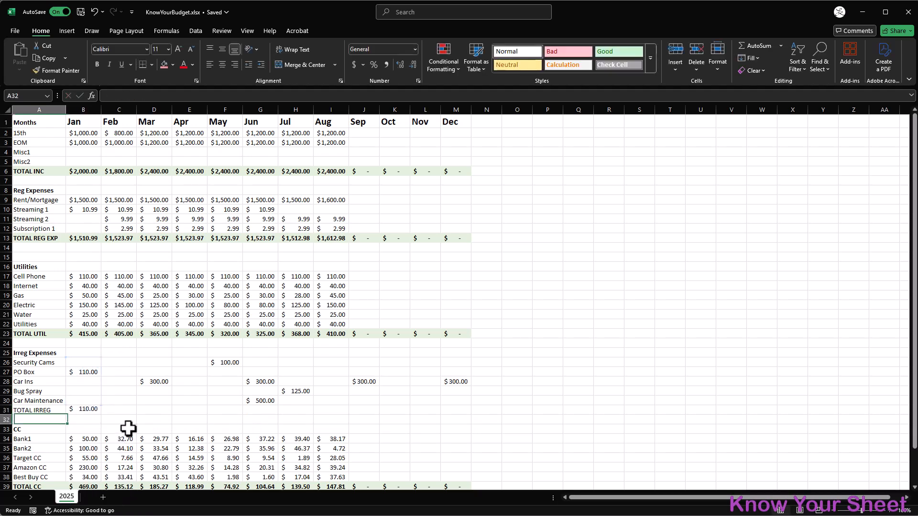
{"action": "left_click", "coordinate": [75, 410]}
{"action": "left_click_drag", "start_coordinate": [103, 415], "coordinate": [475, 421]}
Format the TOTAL IRREG row from its label through December as bold with the lightest green theme fill
{"action": "left_click_drag", "start_coordinate": [23, 410], "coordinate": [455, 412]}
{"action": "key", "text": "ctrl+b"}
{"action": "left_click", "coordinate": [173, 64]}
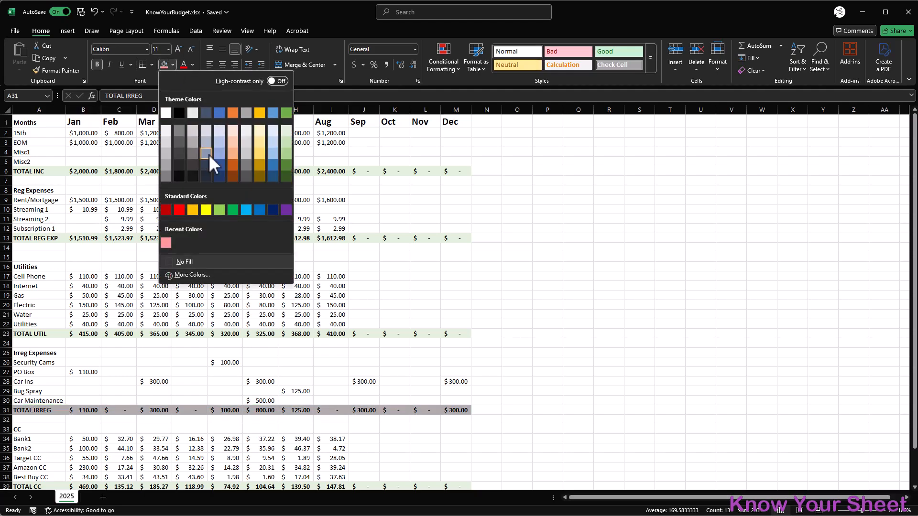
{"action": "left_click", "coordinate": [286, 130]}
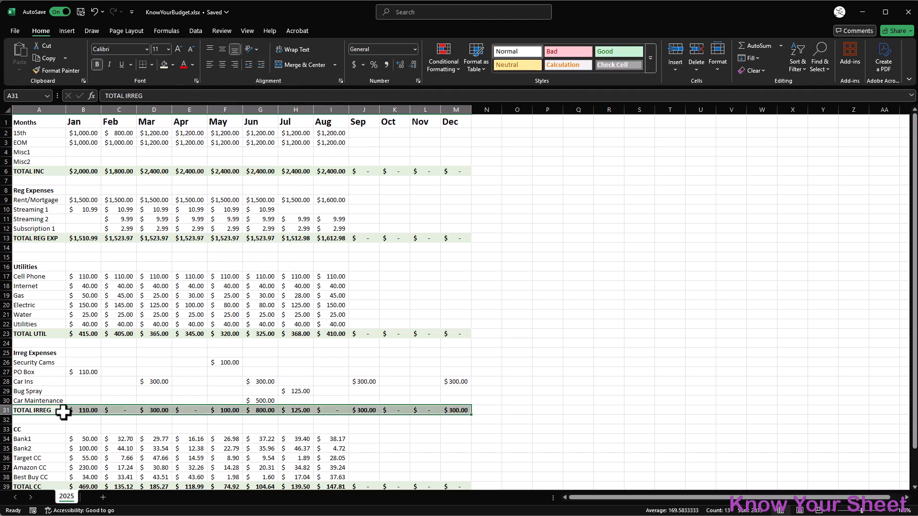
{"action": "left_click", "coordinate": [32, 420]}
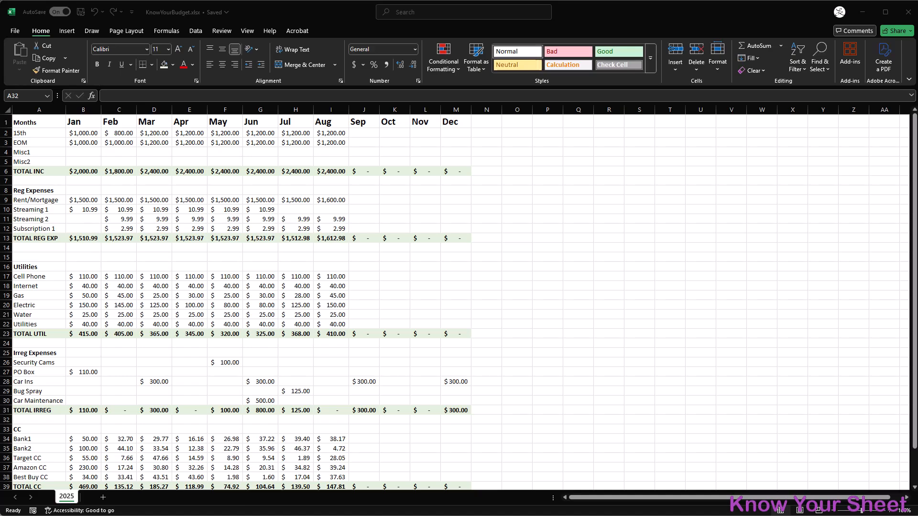
Add an AVG column heading in N1, directly after Dec
{"action": "scroll", "coordinate": [64, 360], "scroll_direction": "down", "scroll_amount": 1}
{"action": "scroll", "coordinate": [64, 359], "scroll_direction": "up", "scroll_amount": 1}
{"action": "scroll", "coordinate": [67, 363], "scroll_direction": "down", "scroll_amount": 3}
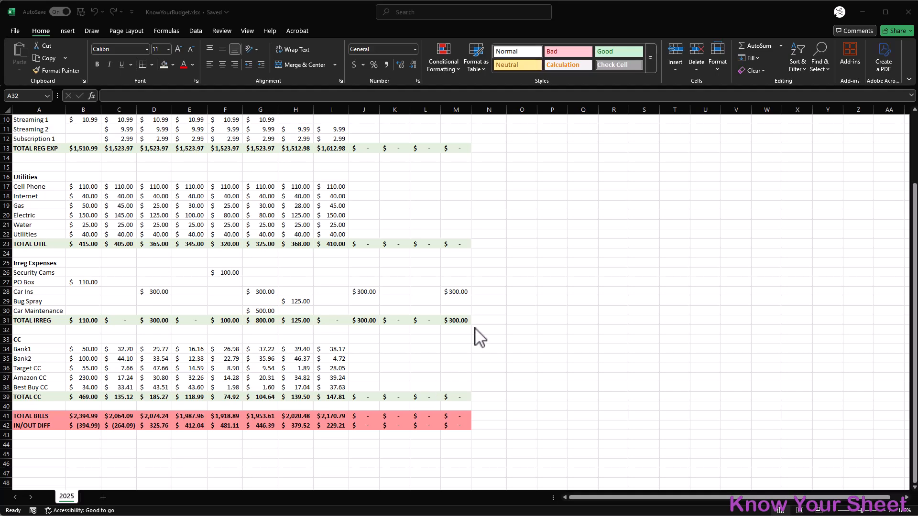
{"action": "scroll", "coordinate": [506, 304], "scroll_direction": "up", "scroll_amount": 3}
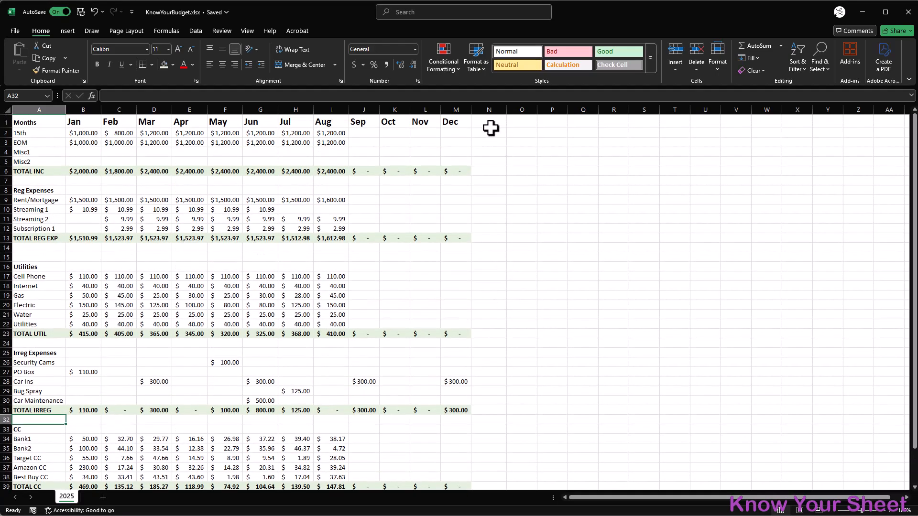
{"action": "left_click", "coordinate": [491, 122]}
{"action": "type", "text": "AVG"}
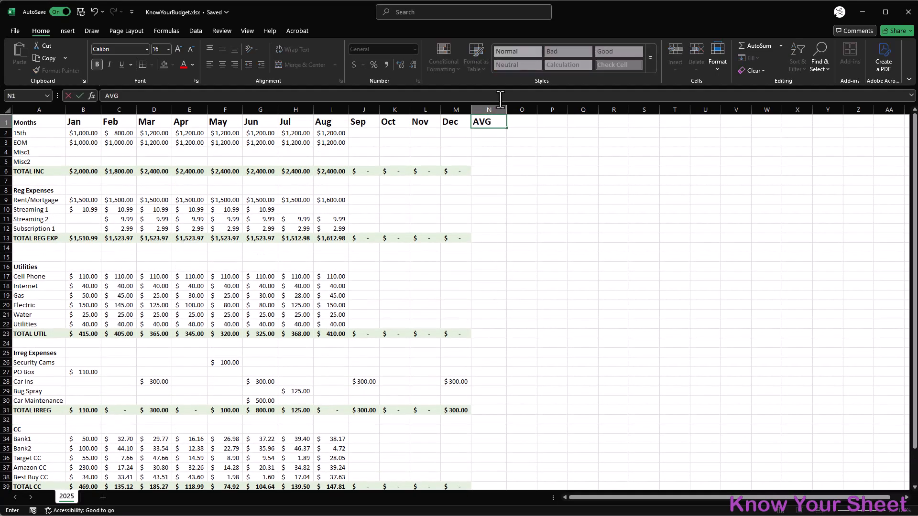
{"action": "key", "text": "Return"}
Average the TOTAL INC amounts from January to December in N6 with an AVERAGE formula over B6:M6
{"action": "key", "text": "Return"}
{"action": "key", "text": "Return"}
{"action": "key", "text": "Return"}
{"action": "key", "text": "Return"}
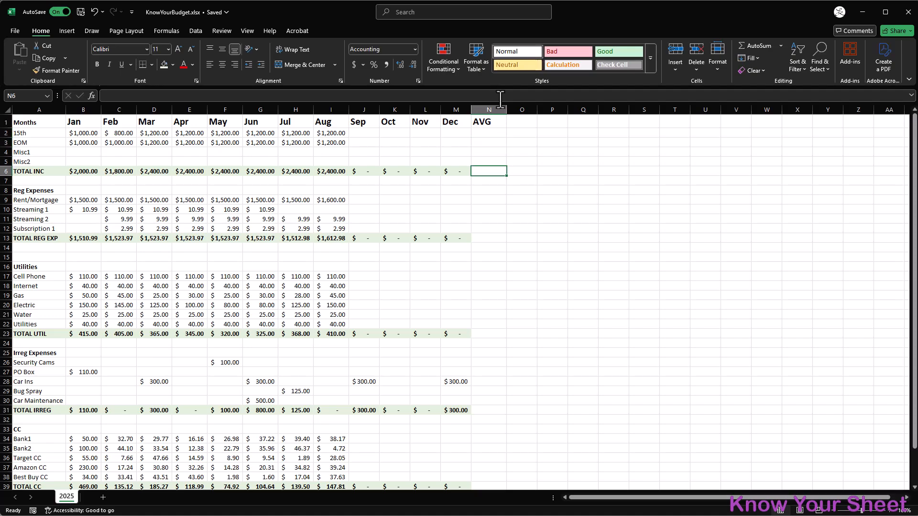
{"action": "type", "text": "=Average("}
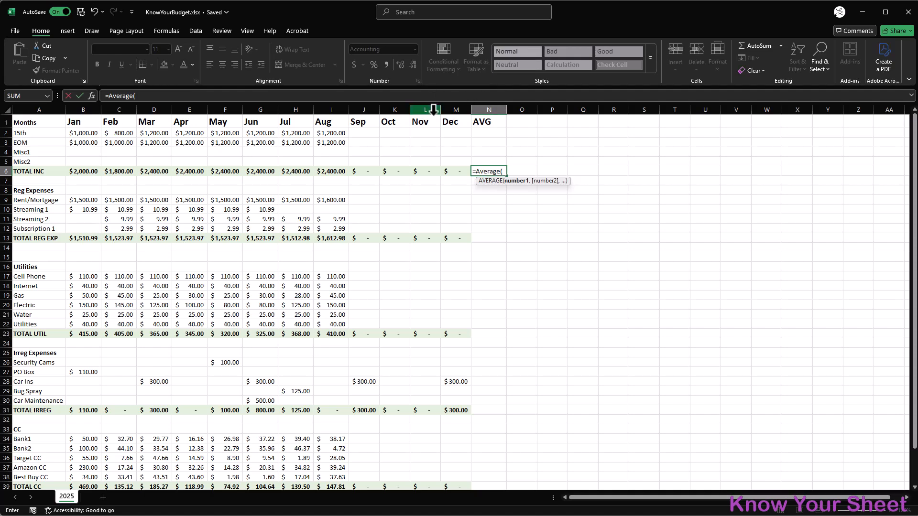
{"action": "left_click_drag", "start_coordinate": [454, 171], "coordinate": [76, 172]}
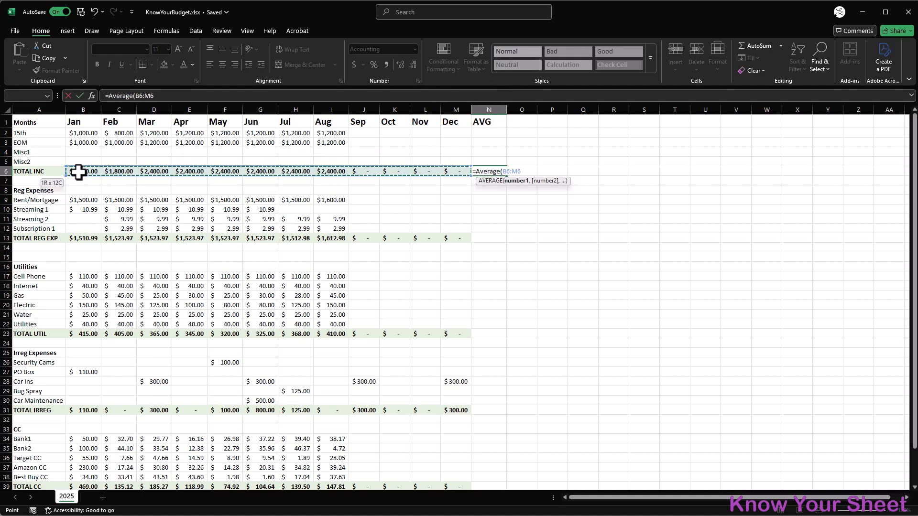
{"action": "key", "text": "Return"}
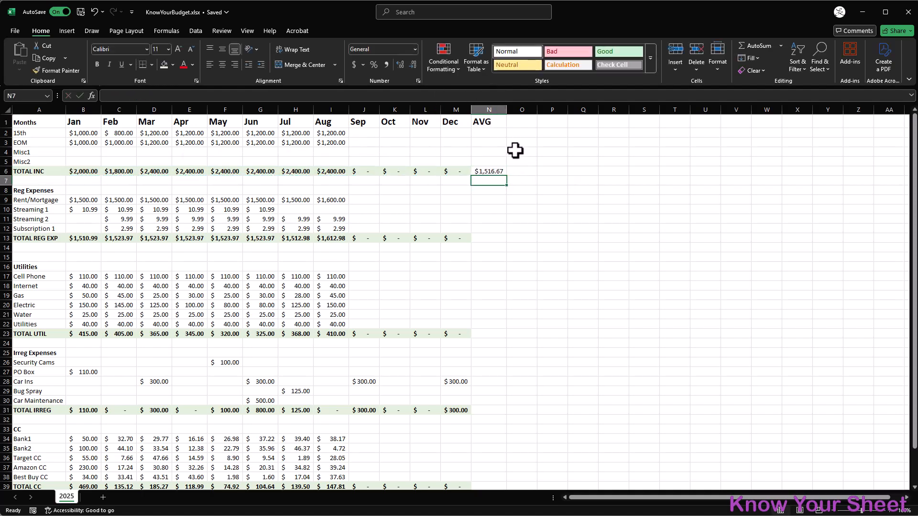
Copy the TOTAL INC average formula into the AVG column for TOTAL REG EXP, TOTAL UTIL and TOTAL IRREG
{"action": "left_click", "coordinate": [497, 171]}
{"action": "key", "text": "ctrl+c"}
{"action": "left_click", "coordinate": [488, 235]}
{"action": "key", "text": "ctrl+v"}
{"action": "left_click", "coordinate": [483, 334]}
{"action": "key", "text": "ctrl+v"}
{"action": "left_click", "coordinate": [488, 411]}
{"action": "key", "text": "ctrl+v"}
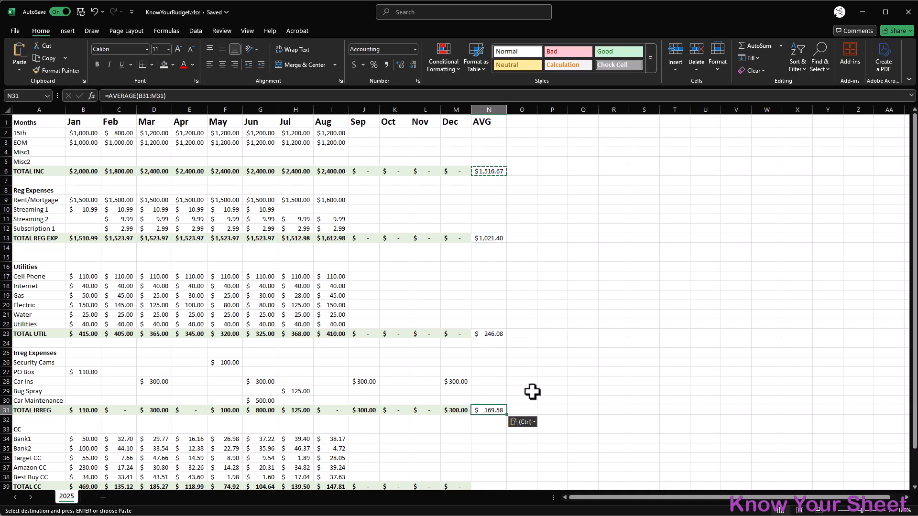
Paste the average formula into the AVG column for TOTAL CC, TOTAL BILLS and IN/OUT DIFF
{"action": "scroll", "coordinate": [523, 388], "scroll_direction": "down", "scroll_amount": 3}
{"action": "left_click", "coordinate": [496, 395]}
{"action": "key", "text": "ctrl+v"}
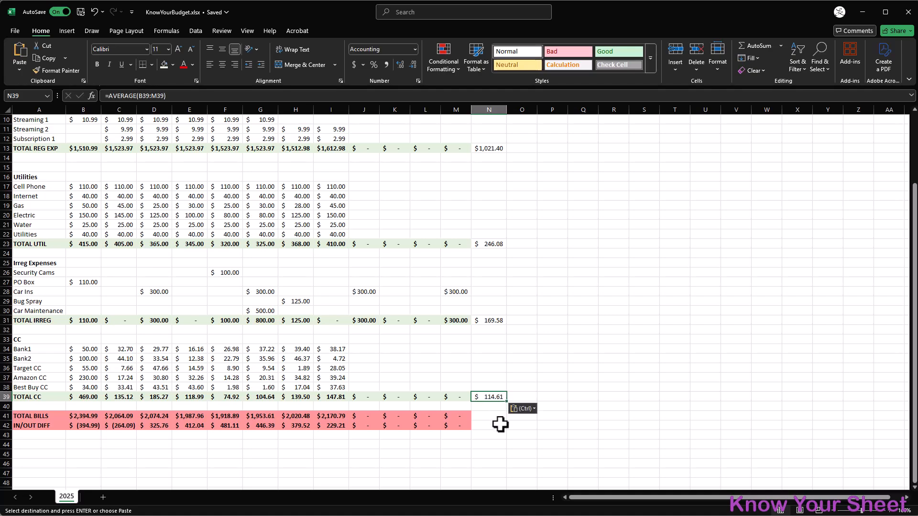
{"action": "left_click_drag", "start_coordinate": [494, 418], "coordinate": [496, 425]}
{"action": "key", "text": "ctrl+v"}
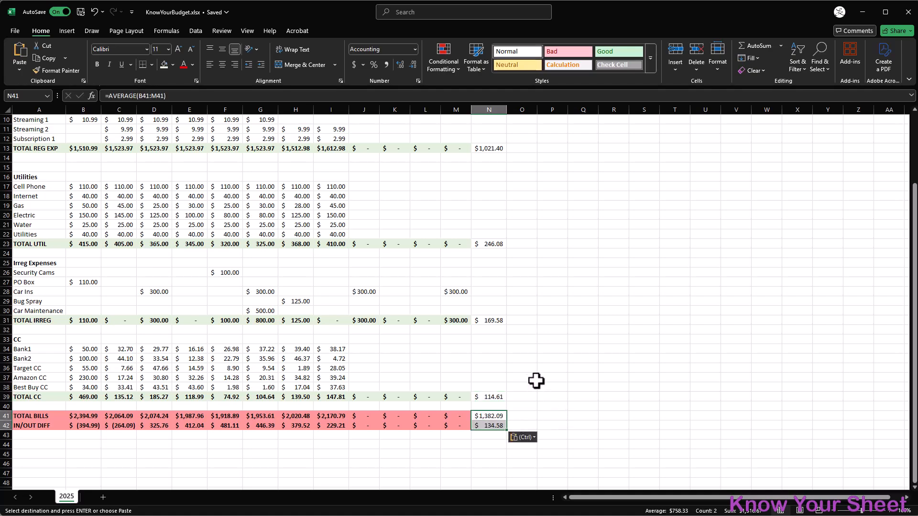
Add an AVG IF column heading in O1, beside AVG
{"action": "scroll", "coordinate": [526, 368], "scroll_direction": "up", "scroll_amount": 3}
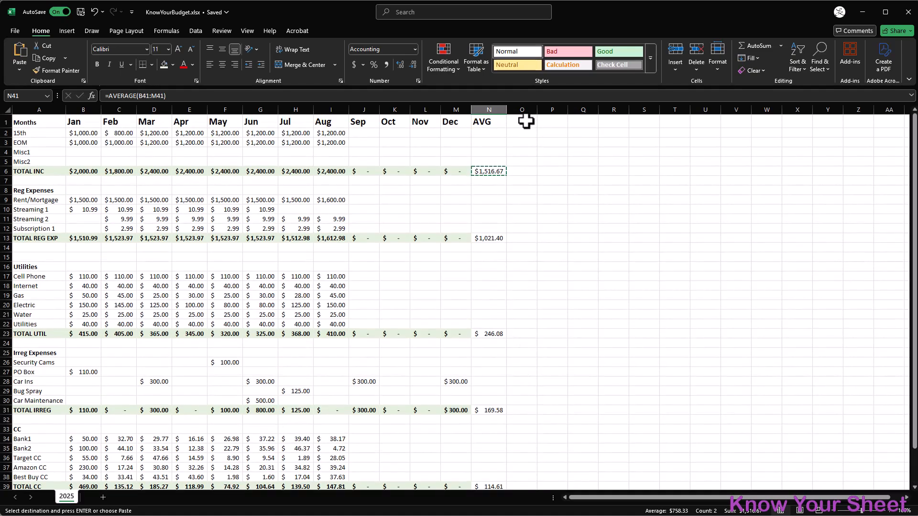
{"action": "left_click", "coordinate": [529, 123]}
{"action": "key", "text": "Escape"}
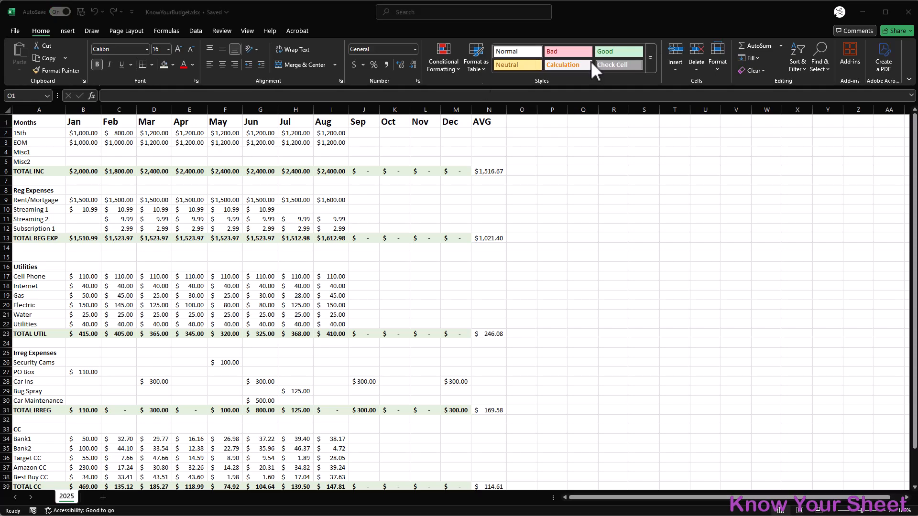
{"action": "left_click", "coordinate": [526, 123]}
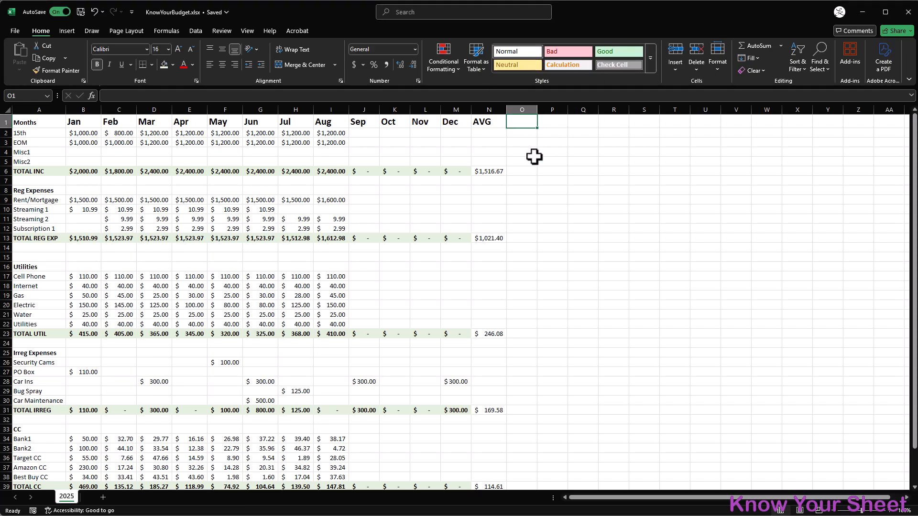
{"action": "type", "text": "AVG IF"}
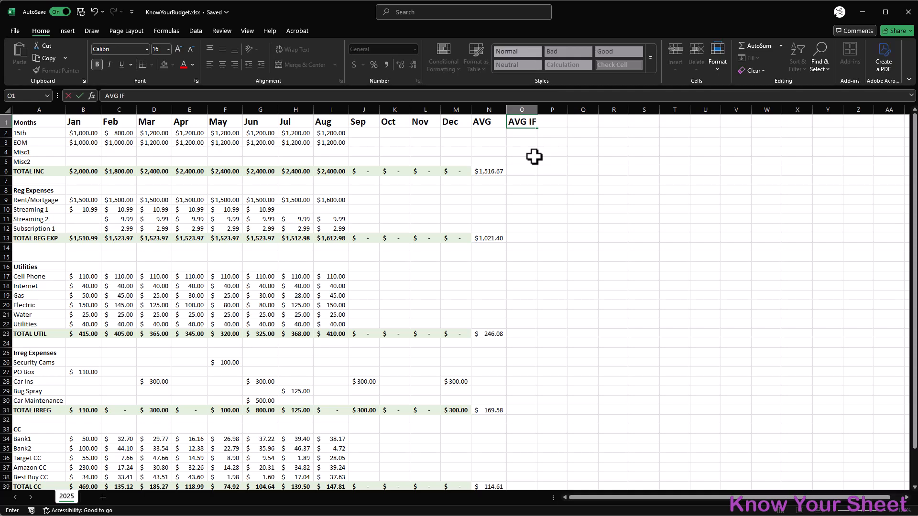
{"action": "key", "text": "Return"}
Enter =AVERAGEIF(B6:M6,">0",B6:M6) in O6 to average only the TOTAL INC months above zero
{"action": "key", "text": "Down"}
{"action": "key", "text": "Down"}
{"action": "key", "text": "Down"}
{"action": "key", "text": "Down"}
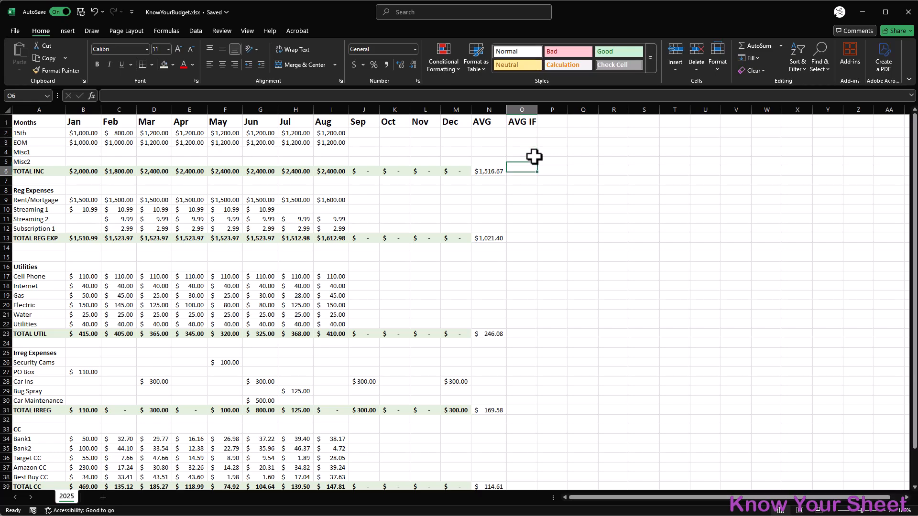
{"action": "type", "text": "=AV"}
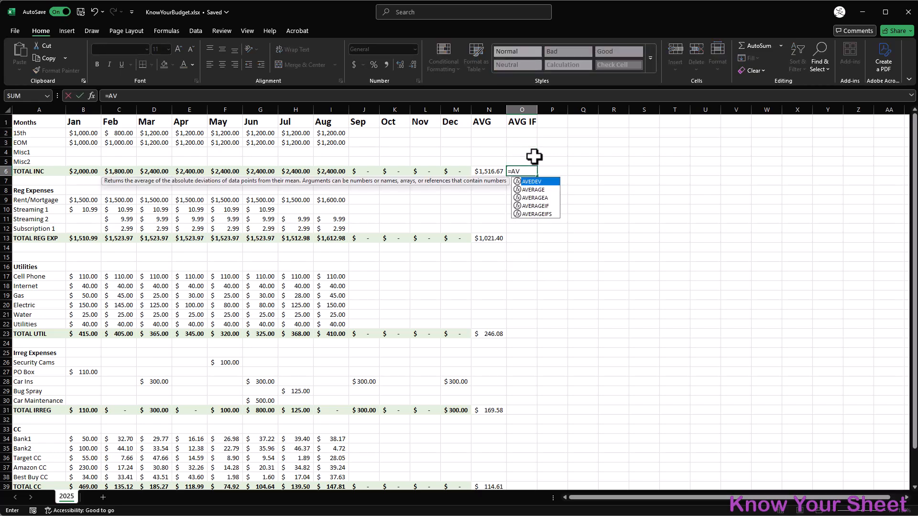
{"action": "type", "text": "ERAGEIF("}
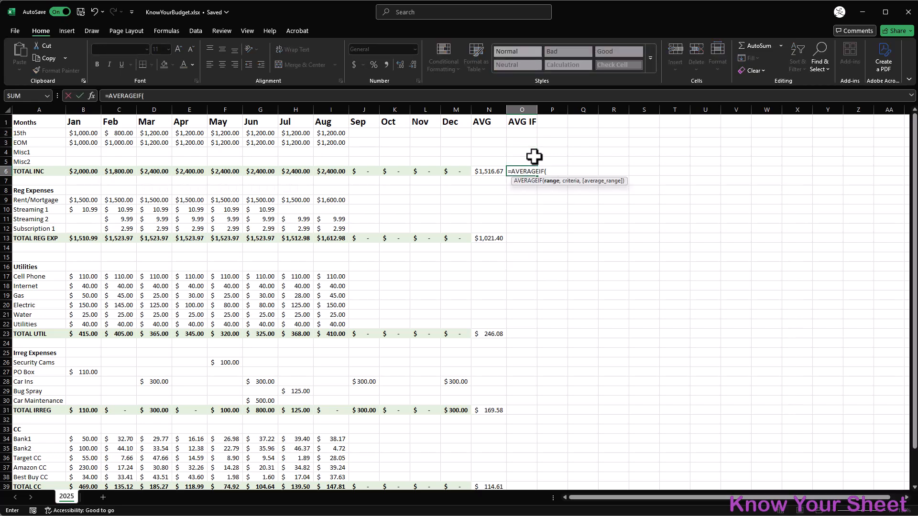
{"action": "left_click_drag", "start_coordinate": [462, 175], "coordinate": [88, 172]}
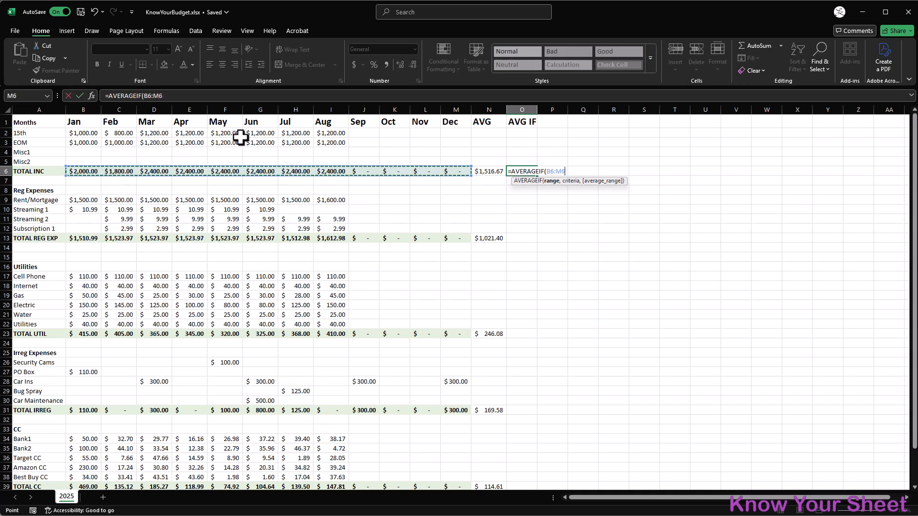
{"action": "type", "text": ",\">0"}
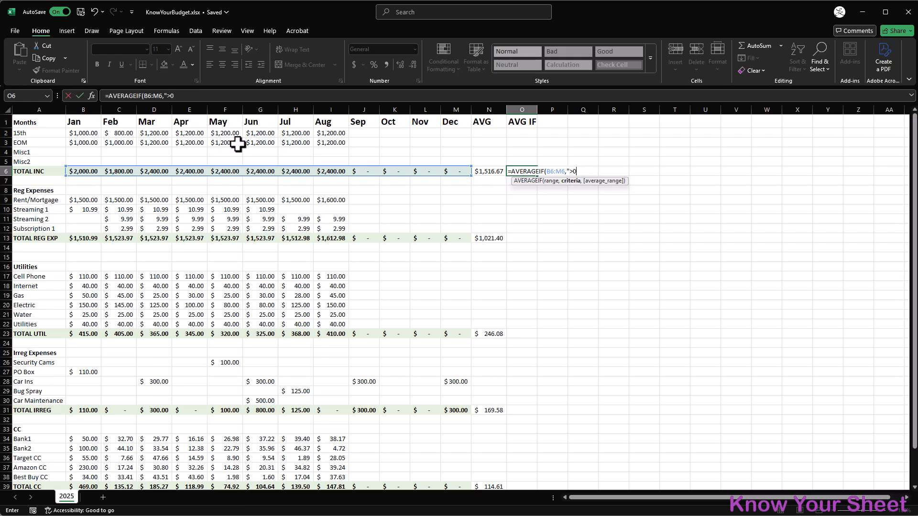
{"action": "type", "text": "\","}
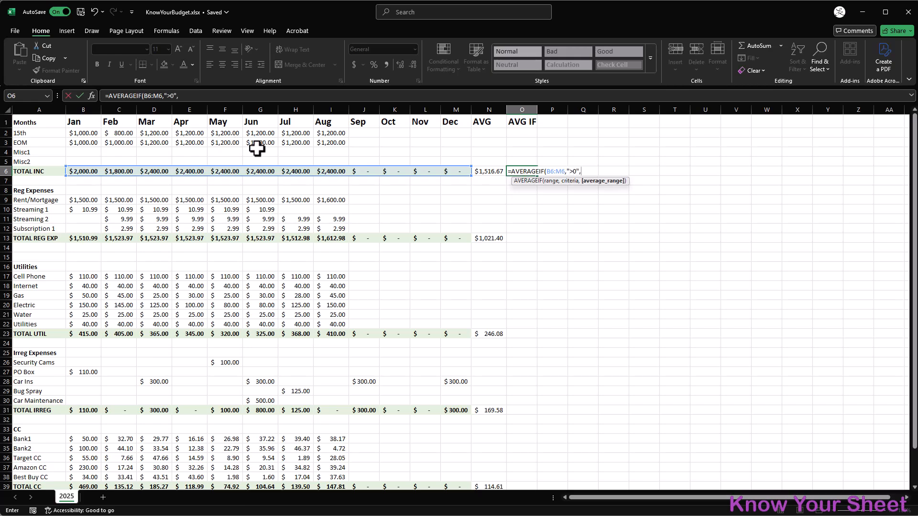
{"action": "left_click_drag", "start_coordinate": [461, 169], "coordinate": [77, 171]}
{"action": "key", "text": "Return"}
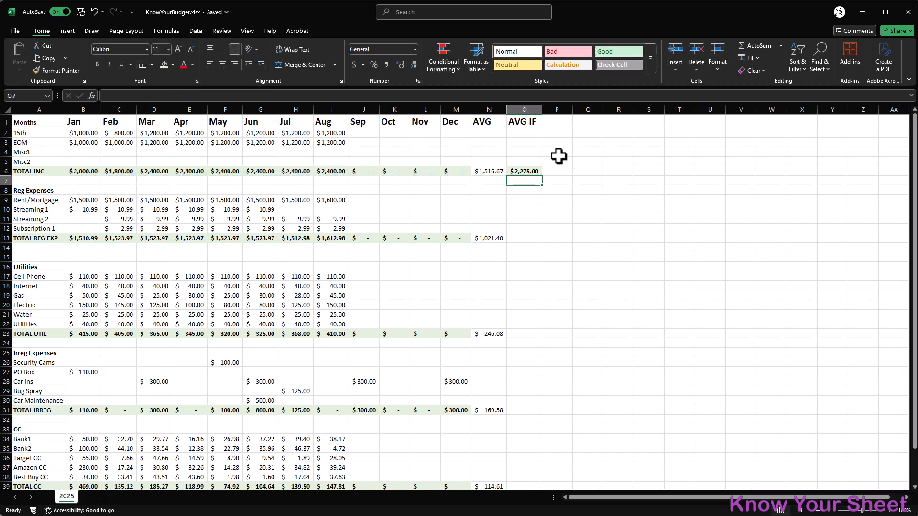
Copy the AVERAGEIF formula from O6 into the AVG IF column for TOTAL REG EXP, TOTAL UTIL and TOTAL IRREG
{"action": "left_click", "coordinate": [535, 171]}
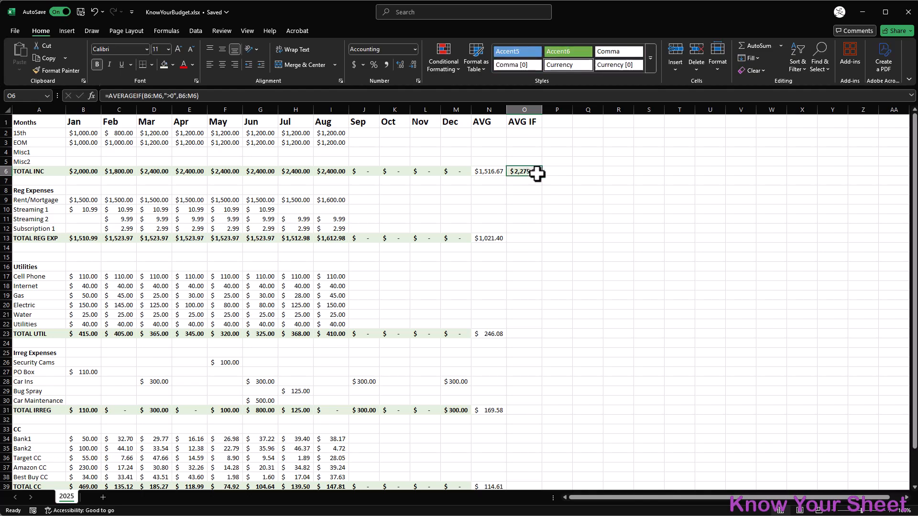
{"action": "key", "text": "ctrl+c"}
{"action": "left_click", "coordinate": [535, 239]}
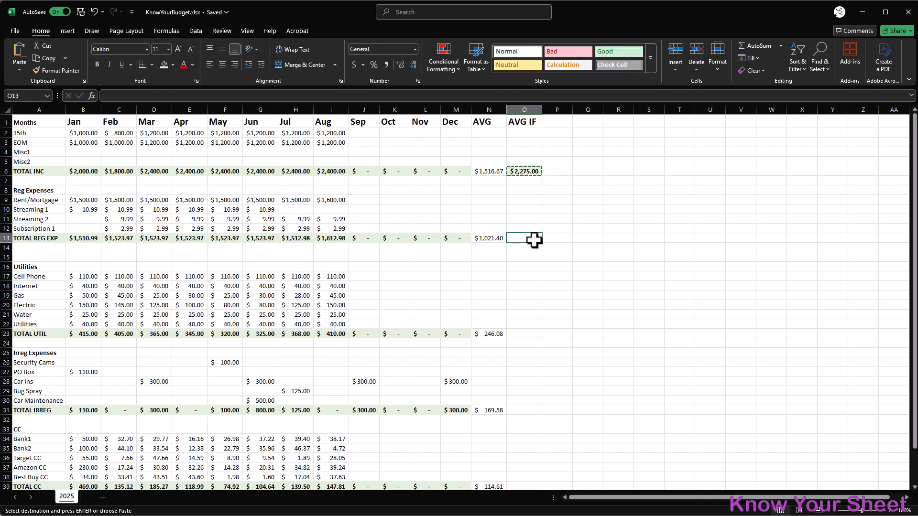
{"action": "key", "text": "ctrl+v"}
{"action": "left_click", "coordinate": [530, 335]}
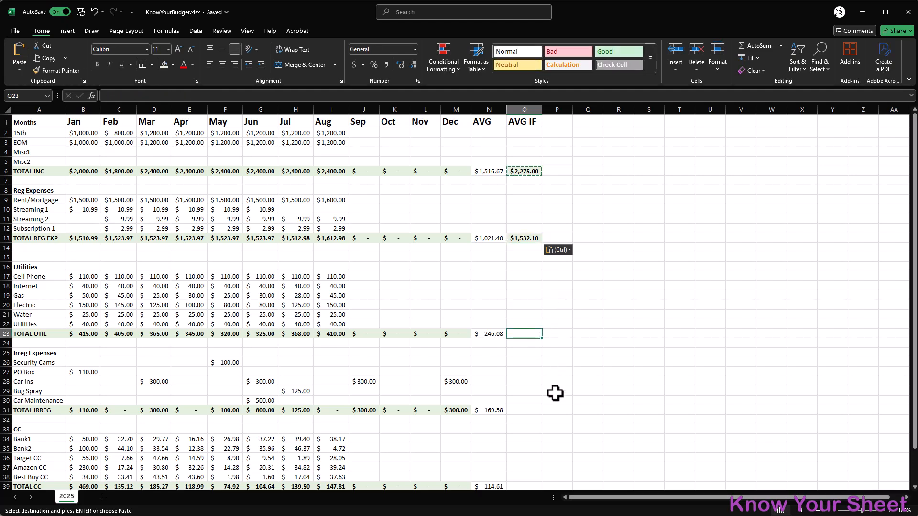
{"action": "key", "text": "ctrl+v"}
{"action": "left_click", "coordinate": [526, 410]}
{"action": "key", "text": "ctrl+v"}
Paste the AVERAGEIF formula into the AVG IF column for TOTAL CC
{"action": "scroll", "coordinate": [535, 412], "scroll_direction": "down", "scroll_amount": 1}
{"action": "scroll", "coordinate": [535, 412], "scroll_direction": "down", "scroll_amount": 2}
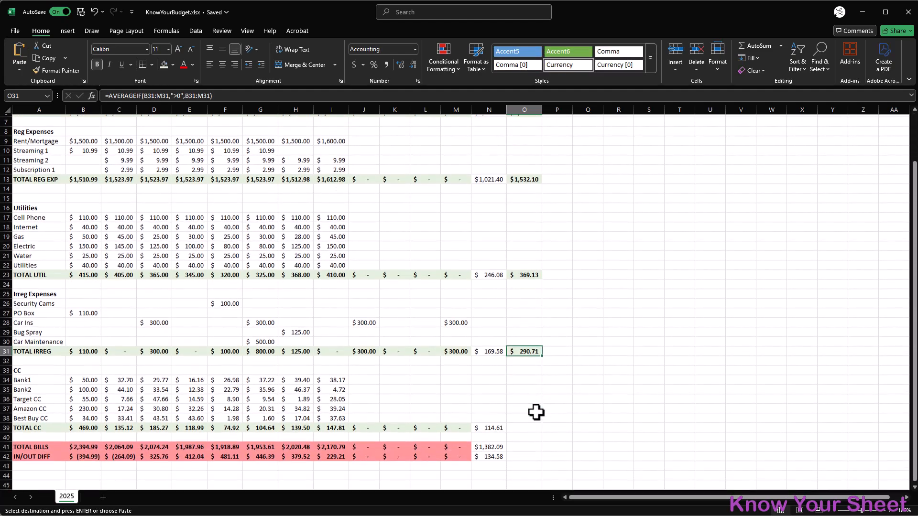
{"action": "left_click", "coordinate": [526, 424]}
{"action": "key", "text": "ctrl+v"}
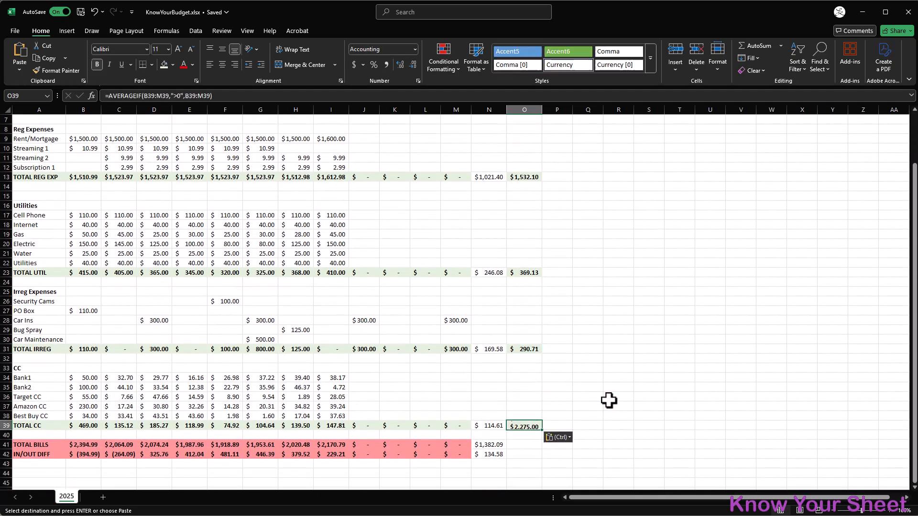
Bold the AVG cells of the TOTAL INC, REG EXP, UTIL, IRREG and CC rows and fill them light green
{"action": "left_click", "coordinate": [497, 425]}
{"action": "left_click", "coordinate": [492, 349], "text": "ctrl"}
{"action": "left_click", "coordinate": [497, 273], "text": "ctrl"}
{"action": "left_click", "coordinate": [488, 177], "text": "ctrl"}
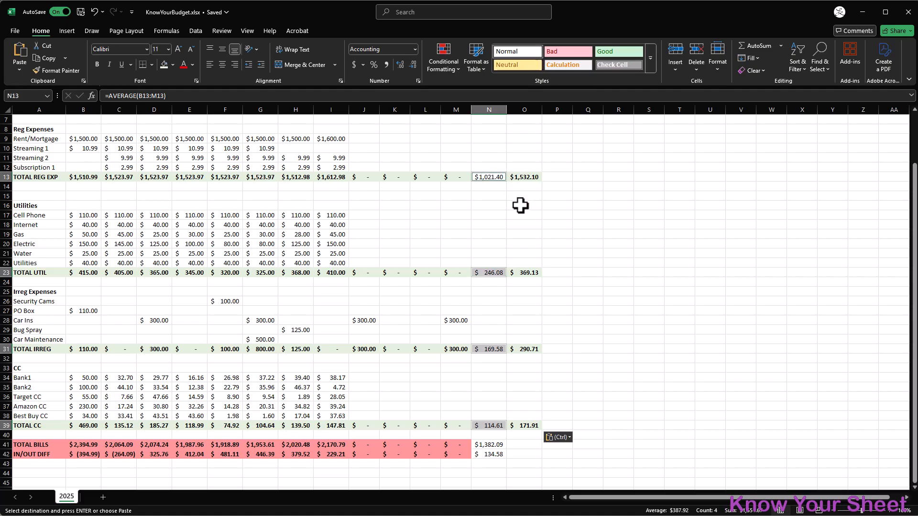
{"action": "scroll", "coordinate": [515, 198], "scroll_direction": "up", "scroll_amount": 2}
{"action": "left_click", "coordinate": [492, 171], "text": "ctrl"}
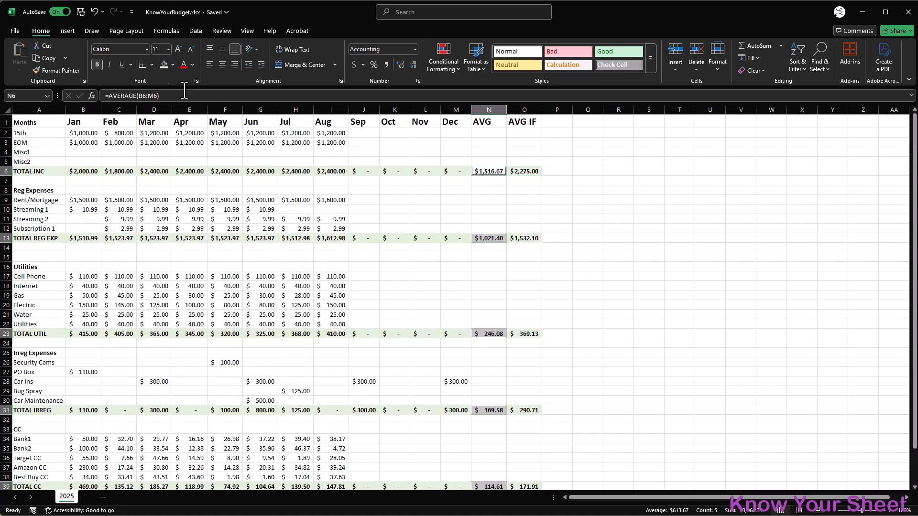
{"action": "left_click", "coordinate": [173, 64]}
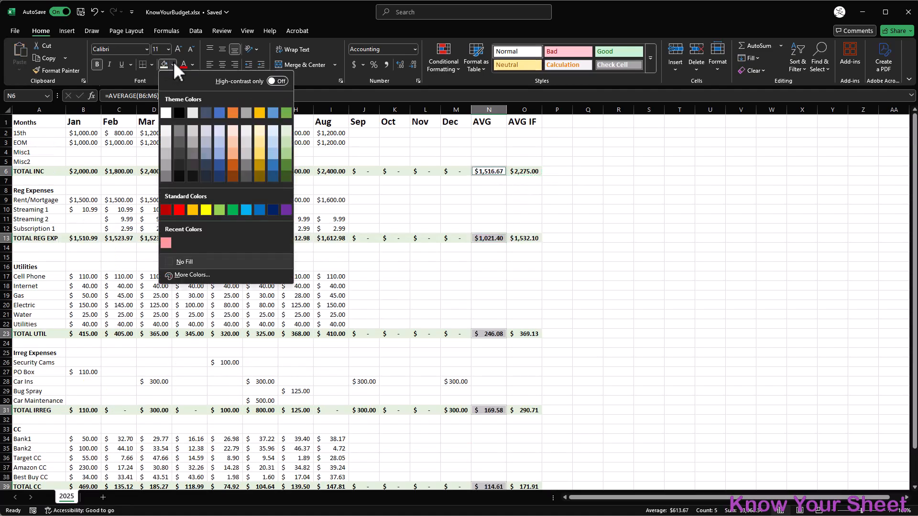
{"action": "left_click", "coordinate": [289, 144]}
{"action": "left_click_drag", "start_coordinate": [545, 283], "coordinate": [545, 278]}
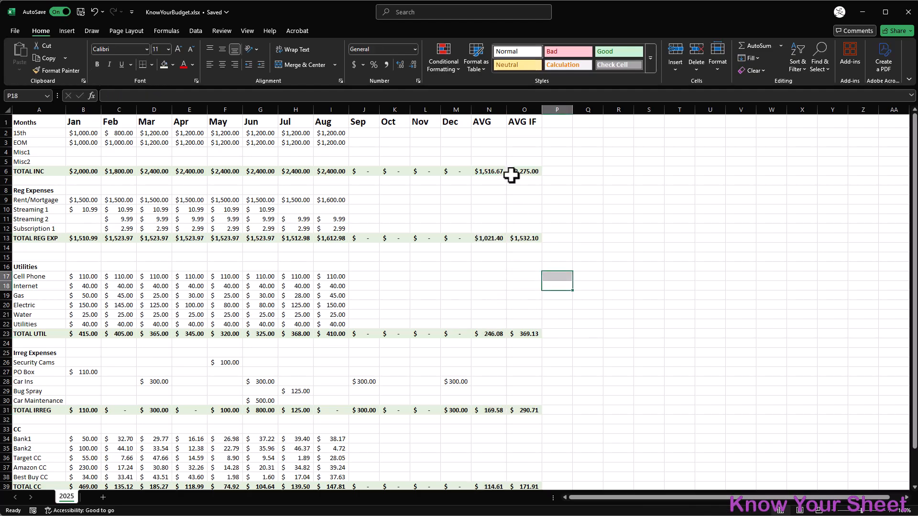
Copy the AVERAGEIF formula from TOTAL CC into the AVG IF cells for TOTAL BILLS and IN/OUT DIFF
{"action": "scroll", "coordinate": [522, 372], "scroll_direction": "down", "scroll_amount": 4}
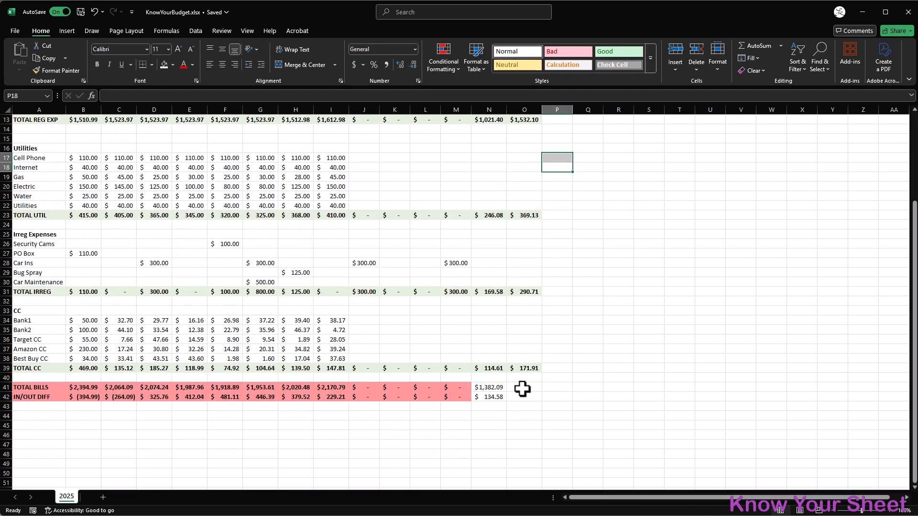
{"action": "left_click", "coordinate": [526, 368]}
{"action": "key", "text": "ctrl+c"}
{"action": "mouse_move", "coordinate": [524, 387]}
{"action": "left_mouse_down"}
{"action": "mouse_move", "coordinate": [524, 396]}
{"action": "mouse_move", "coordinate": [491, 389]}
{"action": "mouse_move", "coordinate": [512, 396]}
{"action": "left_mouse_up"}
{"action": "key", "text": "ctrl+v"}
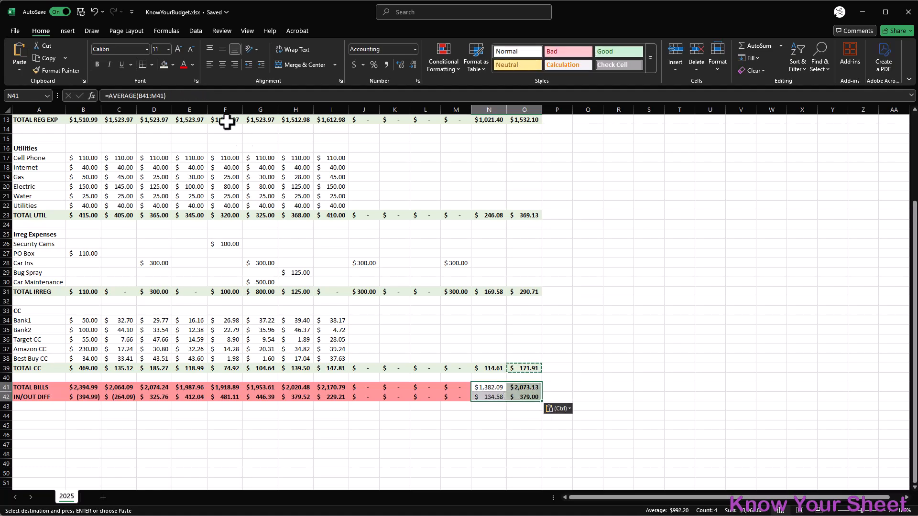
Bold the AVG and AVG IF cells of TOTAL BILLS and IN/OUT DIFF and fill them with the recent pink color
{"action": "left_click", "coordinate": [164, 64]}
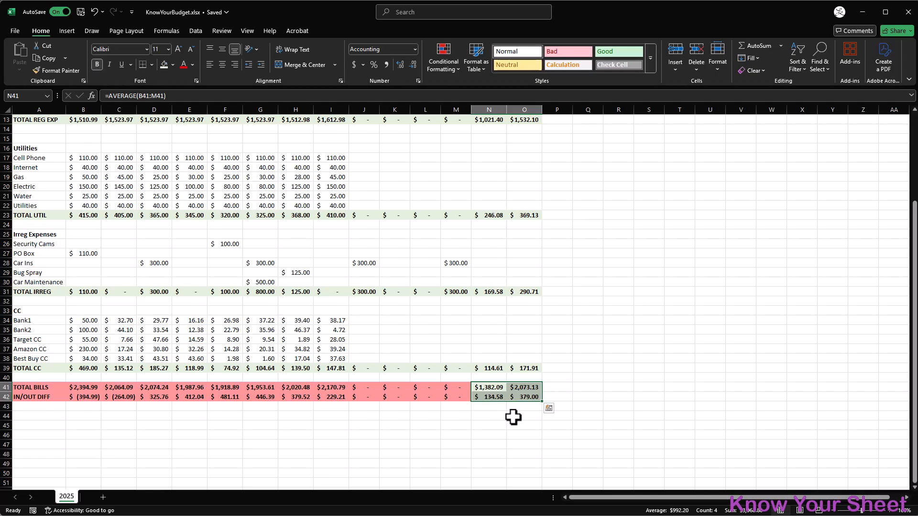
{"action": "left_click", "coordinate": [172, 64]}
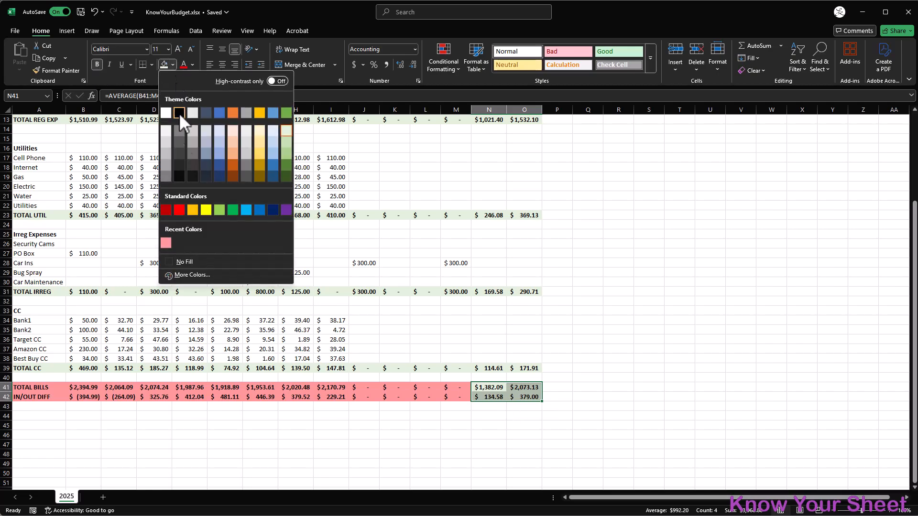
{"action": "left_click", "coordinate": [167, 242]}
{"action": "left_click", "coordinate": [547, 333]}
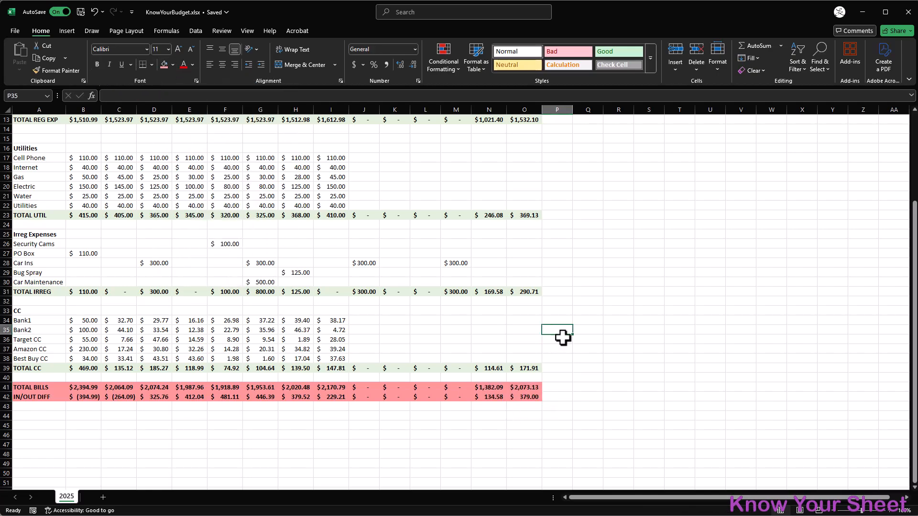
{"action": "left_click", "coordinate": [599, 434]}
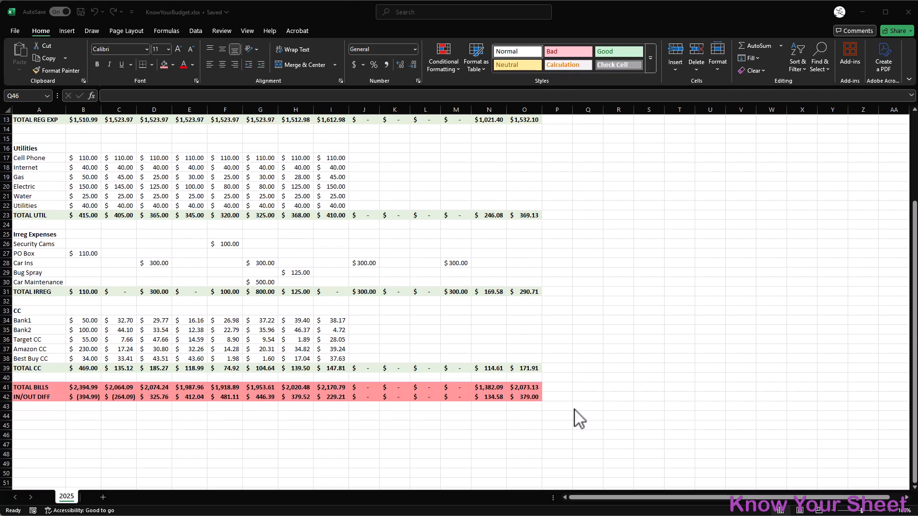
Clear the AVERAGE formulas in the AVG column for TOTAL INC, TOTAL REG EXP and TOTAL UTIL
{"action": "scroll", "coordinate": [571, 397], "scroll_direction": "up", "scroll_amount": 4}
{"action": "scroll", "coordinate": [562, 369], "scroll_direction": "down", "scroll_amount": 1, "text": "ctrl"}
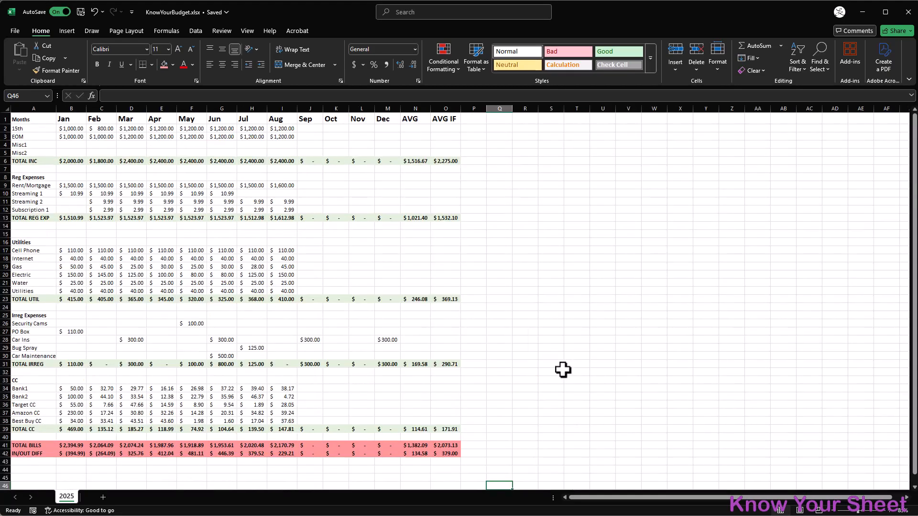
{"action": "left_click", "coordinate": [38, 468]}
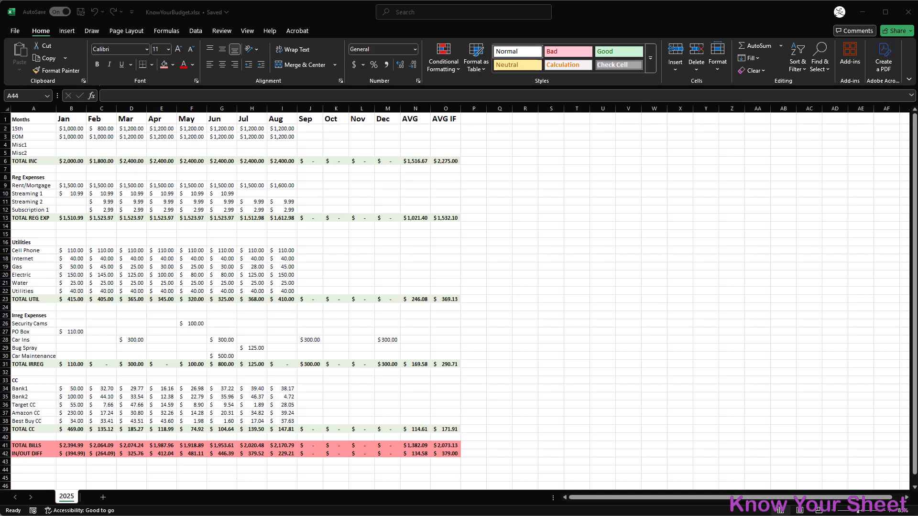
{"action": "left_click", "coordinate": [423, 161]}
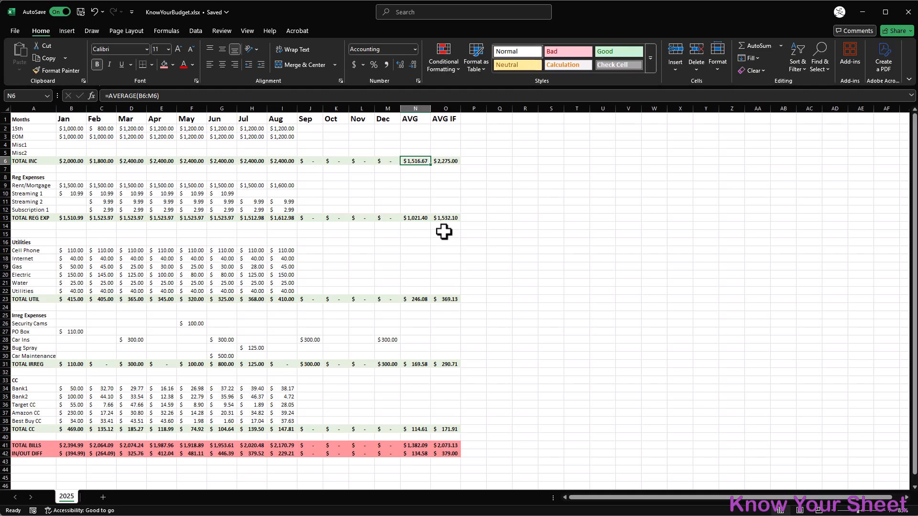
{"action": "key", "text": "Delete"}
{"action": "left_click", "coordinate": [420, 216]}
{"action": "key", "text": "Delete"}
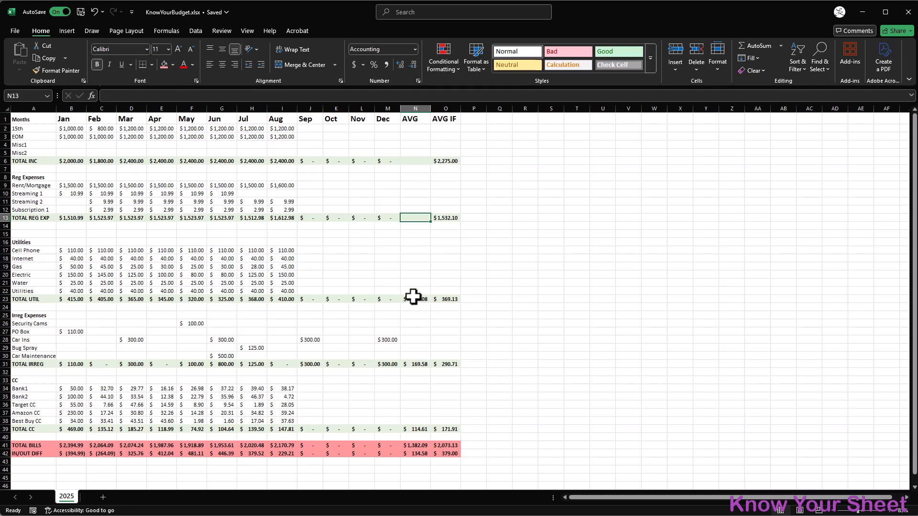
{"action": "left_click", "coordinate": [413, 297]}
{"action": "key", "text": "Delete"}
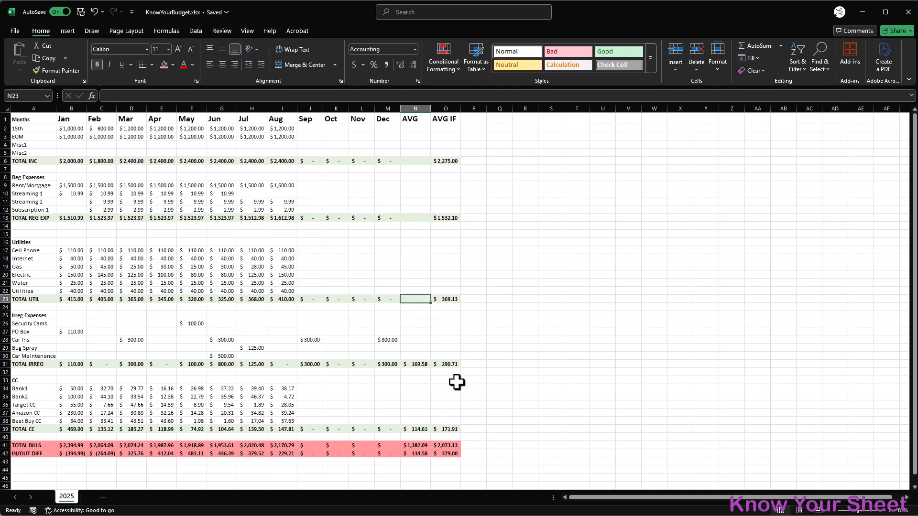
Clear the AVG IF formula for TOTAL IRREG and the AVG formulas for TOTAL CC, TOTAL BILLS and IN/OUT DIFF
{"action": "left_click", "coordinate": [454, 366]}
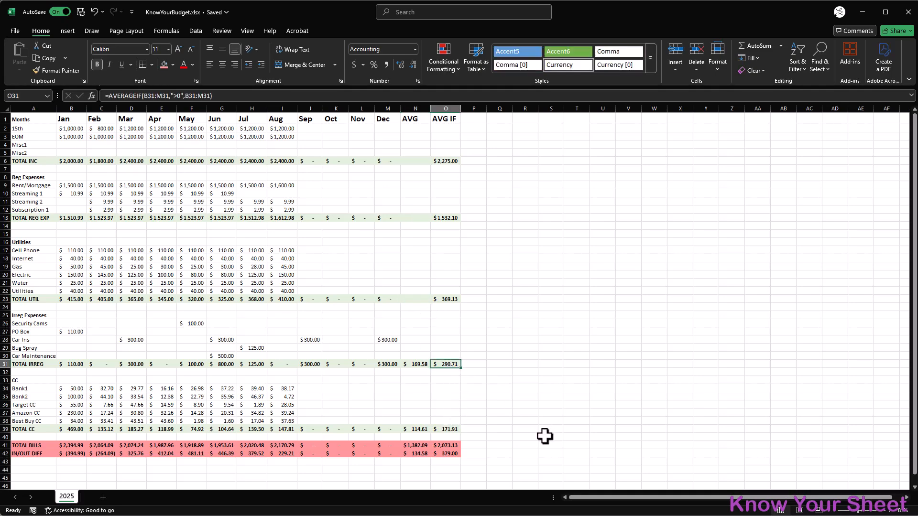
{"action": "key", "text": "Delete"}
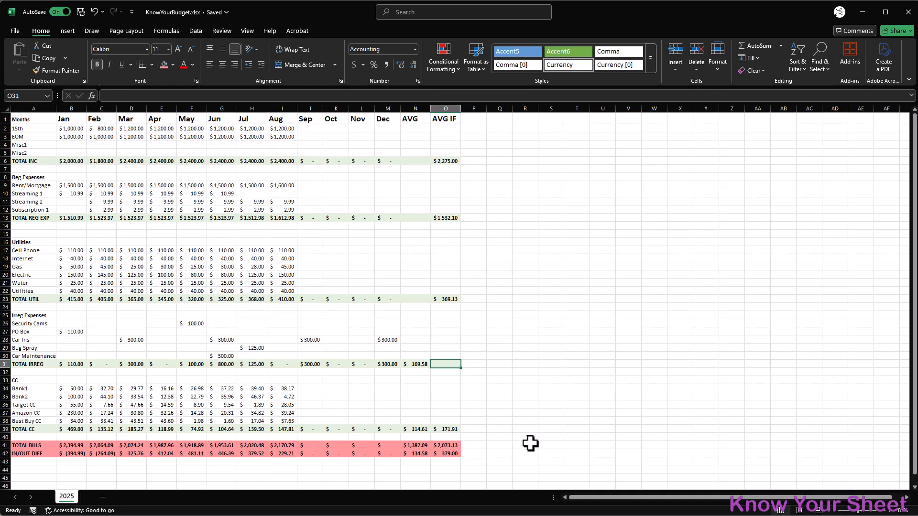
{"action": "left_click", "coordinate": [426, 429]}
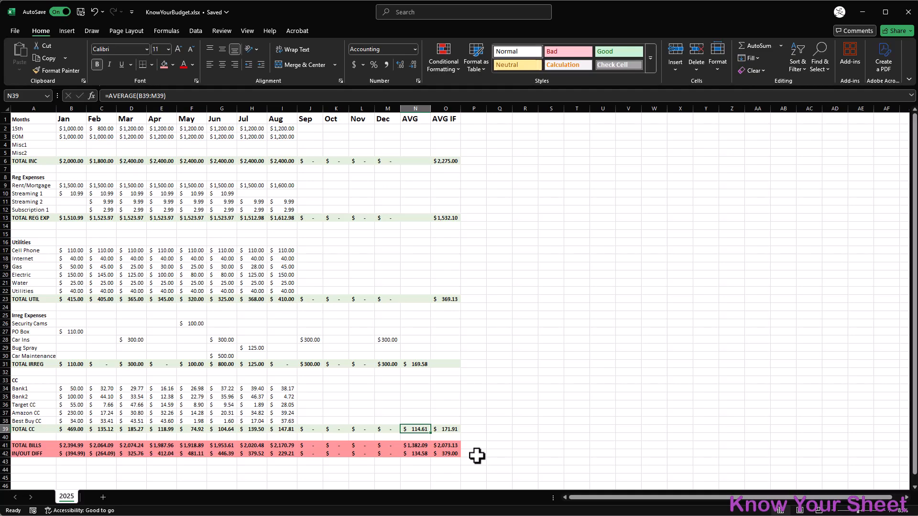
{"action": "key", "text": "Delete"}
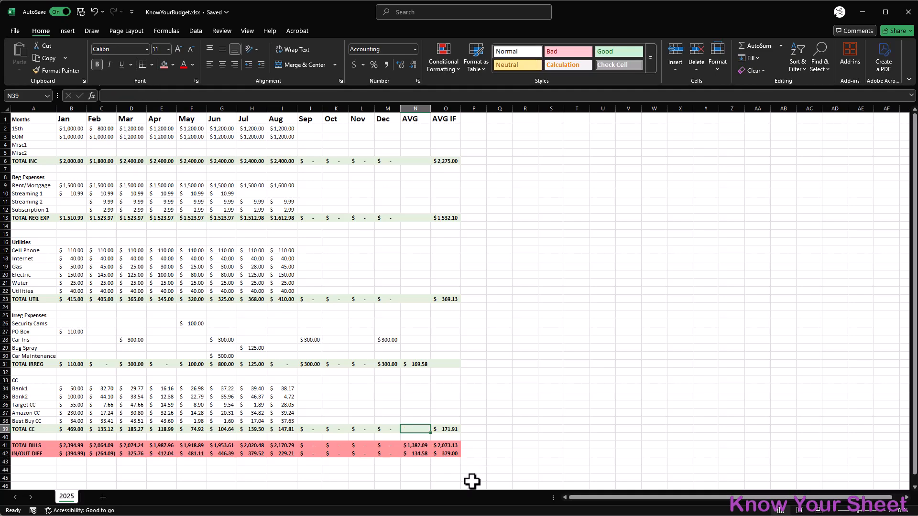
{"action": "left_click_drag", "start_coordinate": [416, 446], "coordinate": [418, 453]}
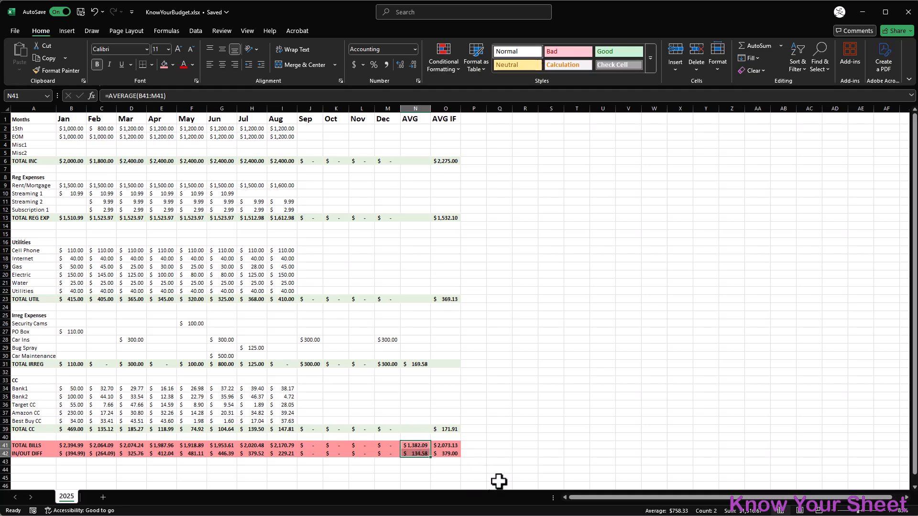
{"action": "key", "text": "Delete"}
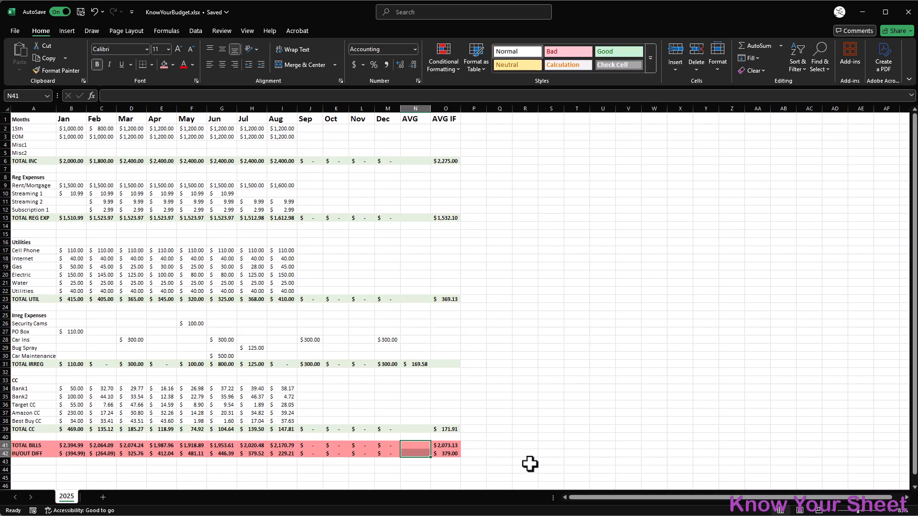
Move the AVERAGEIF formulas for TOTAL INC, TOTAL REG EXP and TOTAL UTIL from the AVG IF column into the AVG column
{"action": "left_click", "coordinate": [454, 160]}
{"action": "key", "text": "ctrl+c"}
{"action": "left_click", "coordinate": [413, 160]}
{"action": "key", "text": "ctrl+v"}
{"action": "left_click", "coordinate": [448, 217]}
{"action": "key", "text": "ctrl+x"}
{"action": "left_click", "coordinate": [413, 217]}
{"action": "key", "text": "ctrl+v"}
{"action": "left_click", "coordinate": [446, 299]}
{"action": "key", "text": "ctrl+x"}
{"action": "left_click", "coordinate": [419, 299]}
{"action": "key", "text": "ctrl+v"}
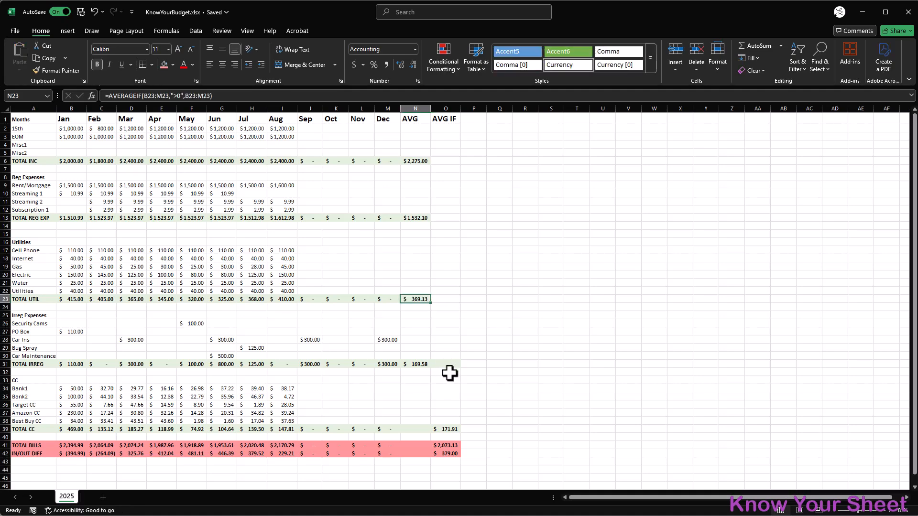
Move the AVERAGEIF formulas for TOTAL CC, TOTAL BILLS and IN/OUT DIFF from the AVG IF column into the AVG column
{"action": "left_click", "coordinate": [448, 429]}
{"action": "key", "text": "ctrl+x"}
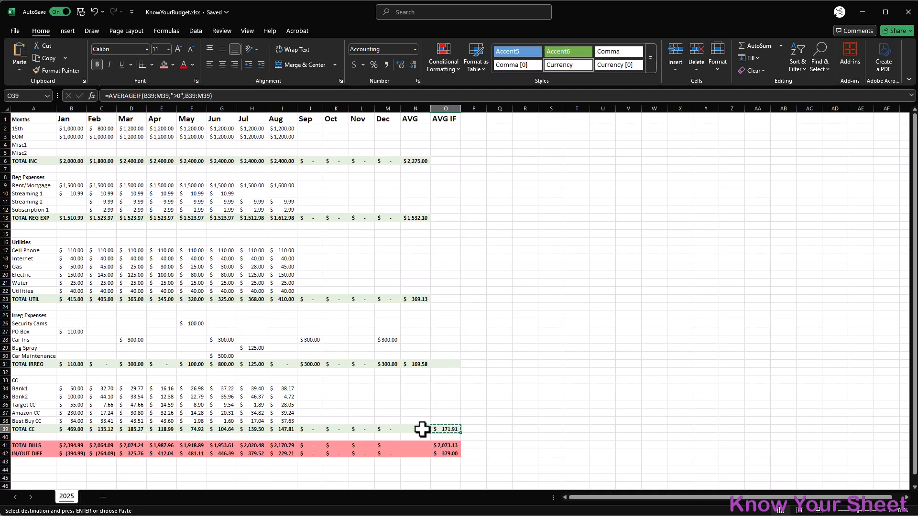
{"action": "left_click", "coordinate": [422, 428]}
{"action": "key", "text": "ctrl+v"}
{"action": "left_click_drag", "start_coordinate": [436, 445], "coordinate": [436, 452]}
{"action": "key", "text": "ctrl+x"}
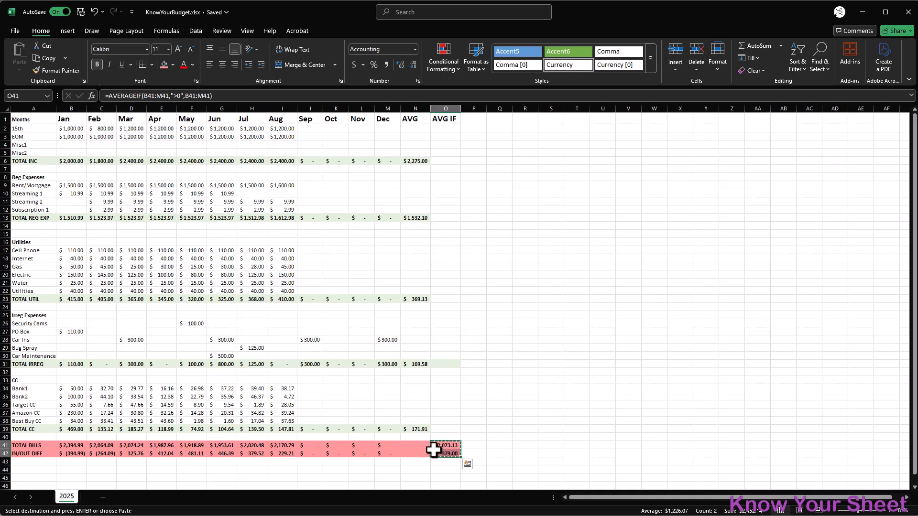
{"action": "left_click", "coordinate": [419, 445]}
{"action": "key", "text": "ctrl+v"}
Clear the leftover formatting from O27:O34 and delete the AVG IF heading in O1
{"action": "left_click_drag", "start_coordinate": [449, 331], "coordinate": [454, 390]}
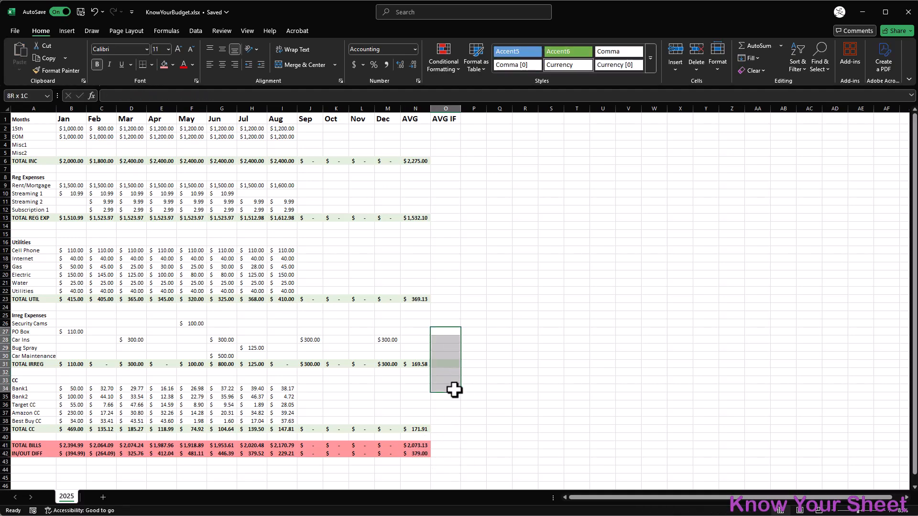
{"action": "left_click", "coordinate": [751, 72]}
{"action": "left_click", "coordinate": [773, 98]}
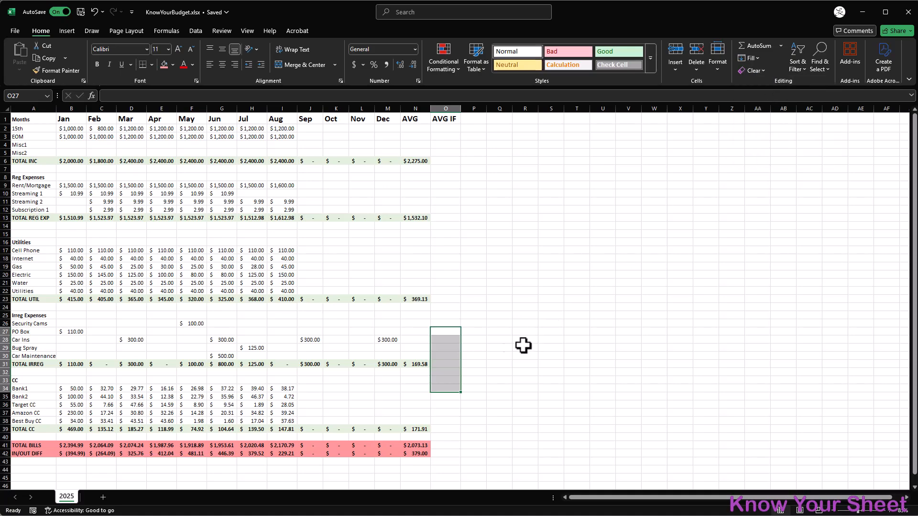
{"action": "left_click", "coordinate": [474, 308]}
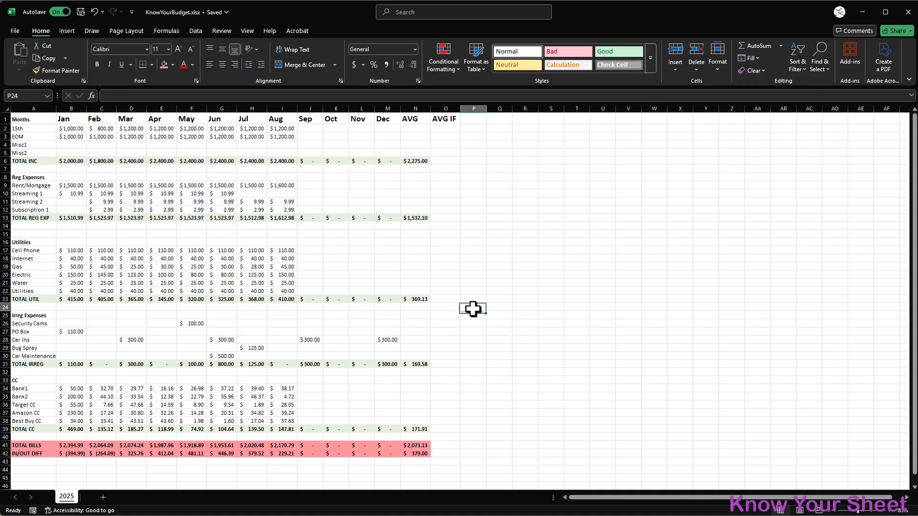
{"action": "left_click", "coordinate": [434, 123]}
{"action": "key", "text": "Delete"}
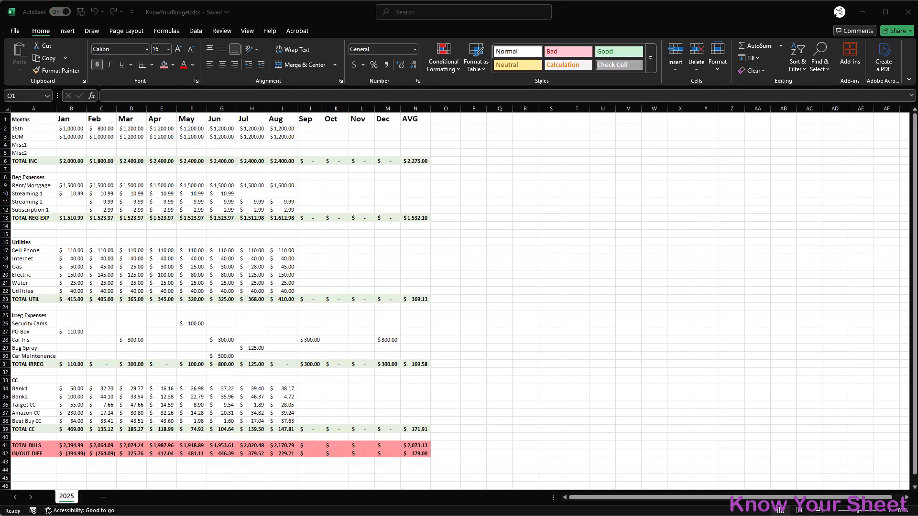
Delete the extra blank row 15 above the Utilities section
{"action": "right_click", "coordinate": [6, 234]}
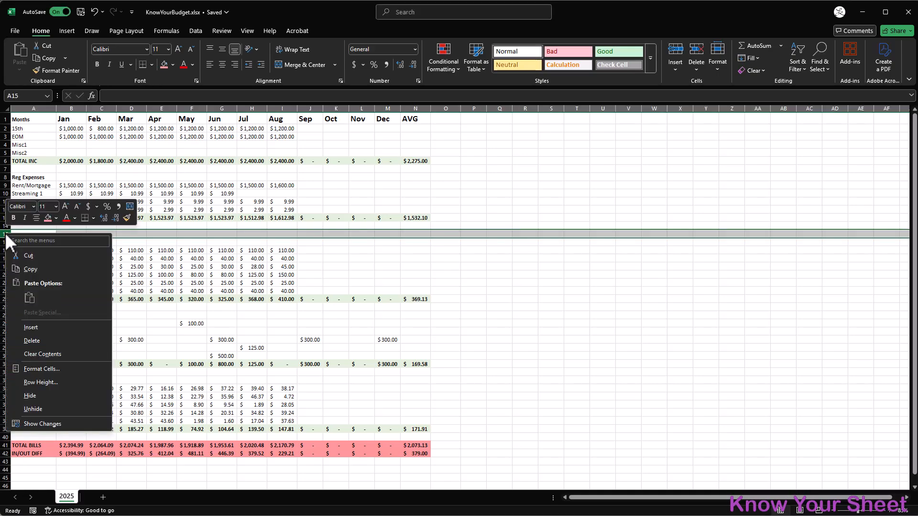
{"action": "left_click", "coordinate": [41, 339]}
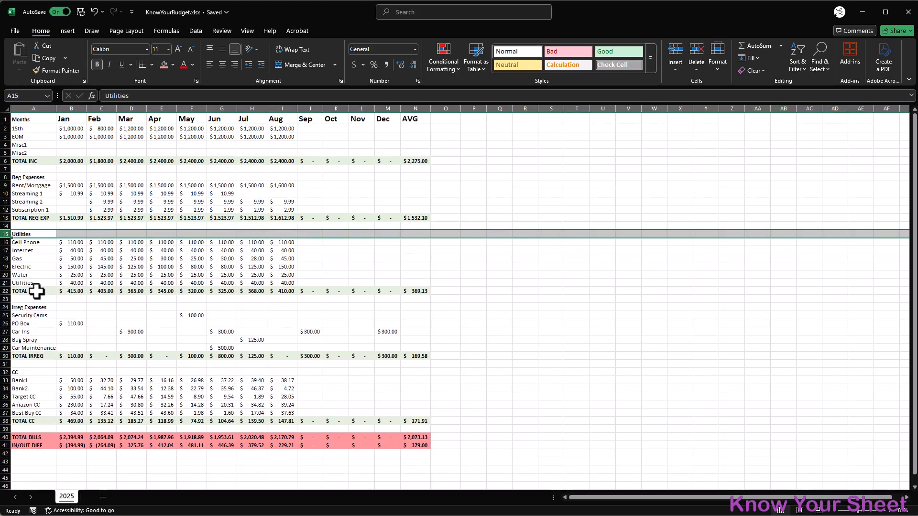
Center the Months, Reg Expenses, Utilities and CC headings in column A
{"action": "left_click", "coordinate": [44, 372]}
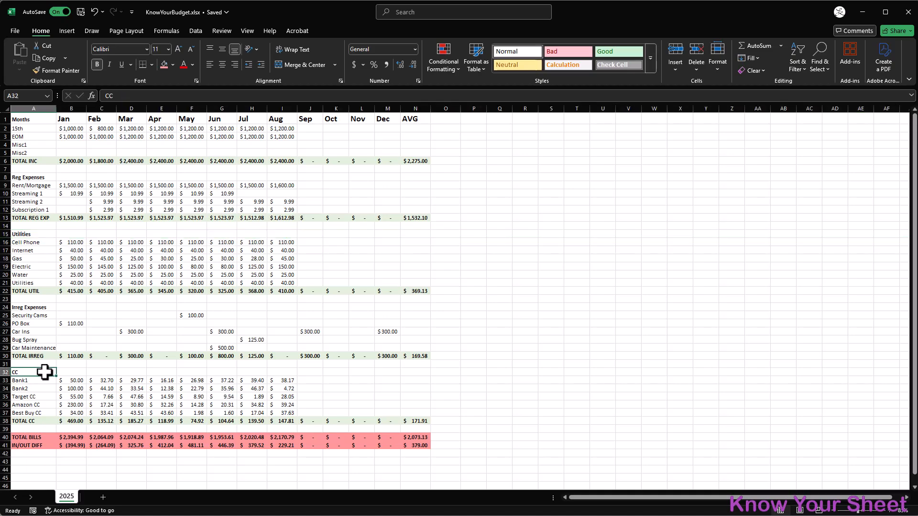
{"action": "left_click", "coordinate": [34, 234], "text": "ctrl"}
{"action": "left_click", "coordinate": [30, 178], "text": "ctrl"}
{"action": "left_click", "coordinate": [35, 119], "text": "ctrl"}
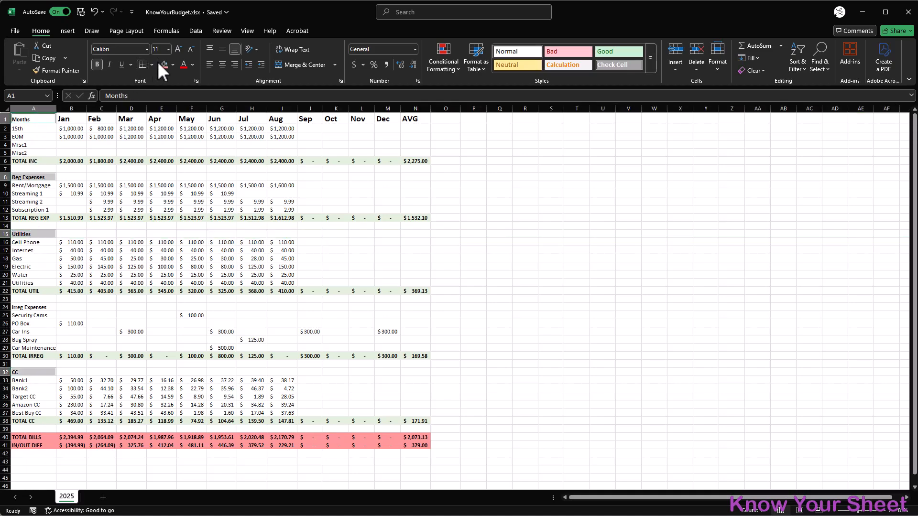
{"action": "left_click", "coordinate": [223, 65]}
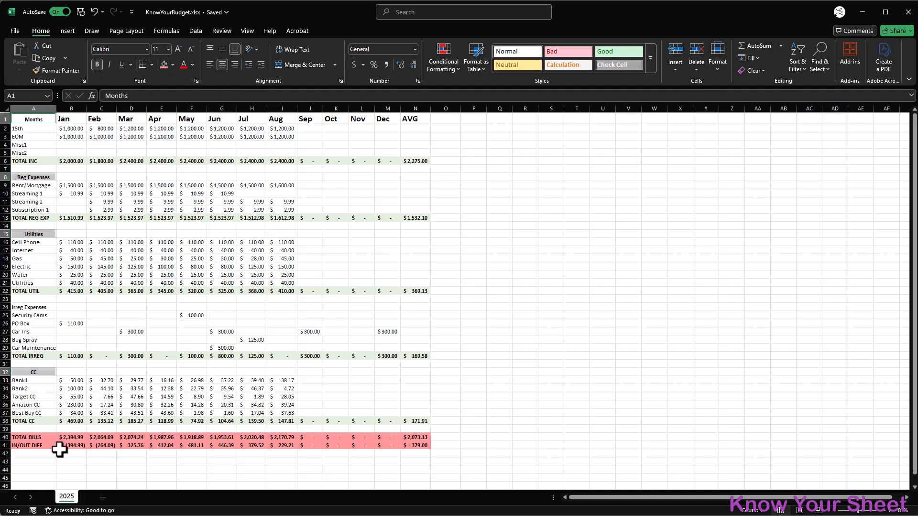
Add a bold, centered Savings heading in A43, below the IN/OUT DIFF row
{"action": "left_click", "coordinate": [35, 461]}
{"action": "type", "text": "Sa"}
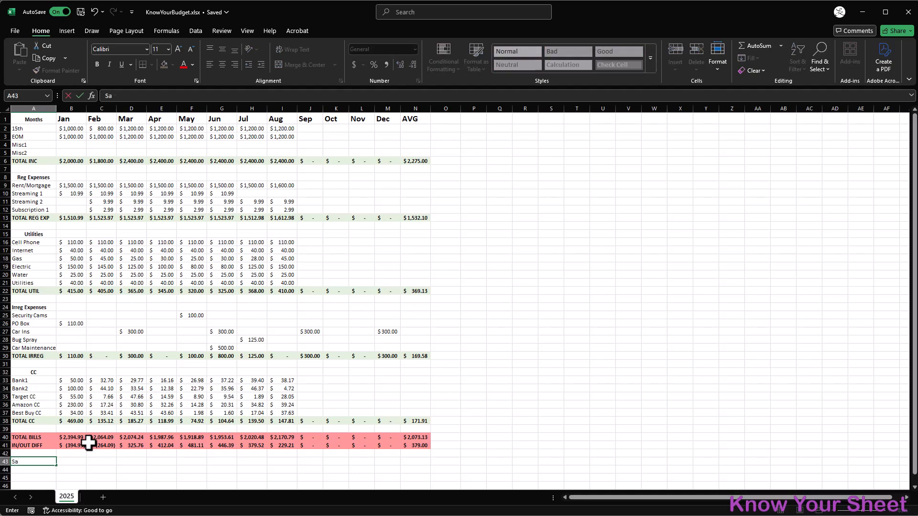
{"action": "key", "text": "ctrl+Return"}
{"action": "key", "text": "ctrl+b"}
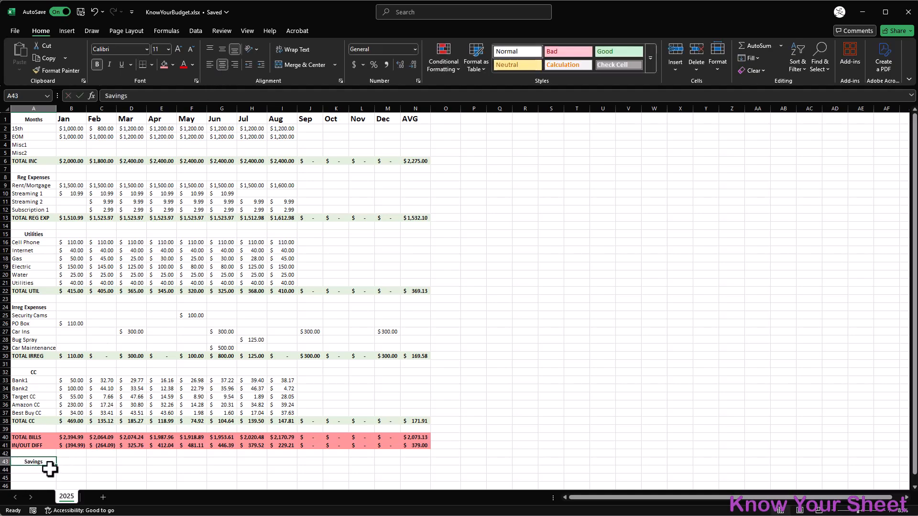
Enter a starting savings balance of 1000 in A44 and apply the dollar Accounting format
{"action": "left_click", "coordinate": [22, 469]}
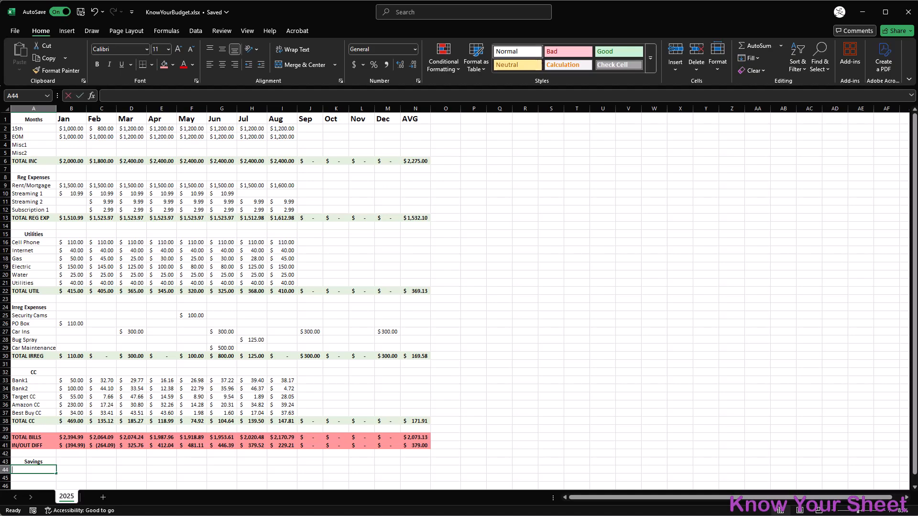
{"action": "type", "text": "1000"}
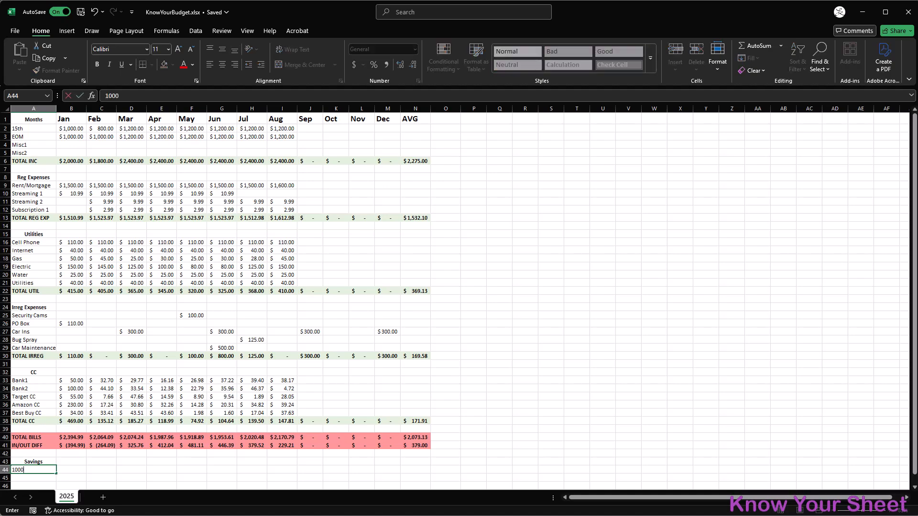
{"action": "key", "text": "Return"}
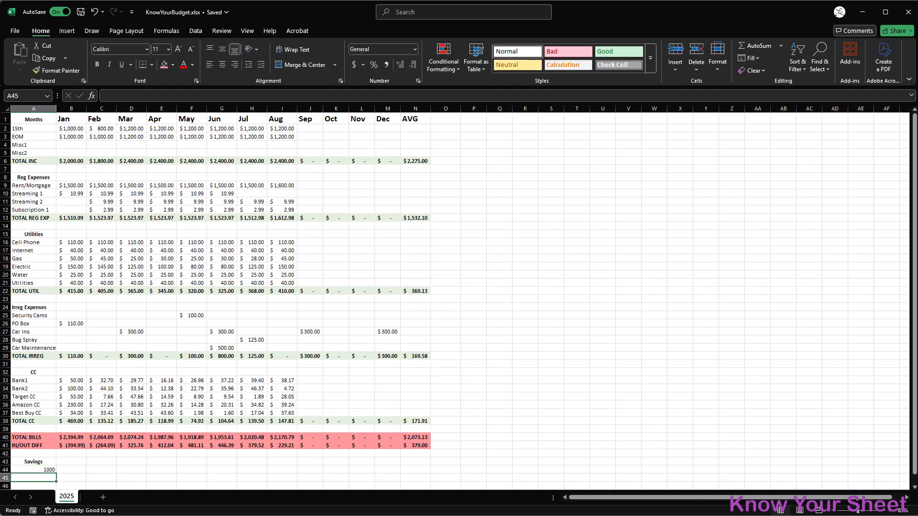
{"action": "left_click", "coordinate": [28, 470]}
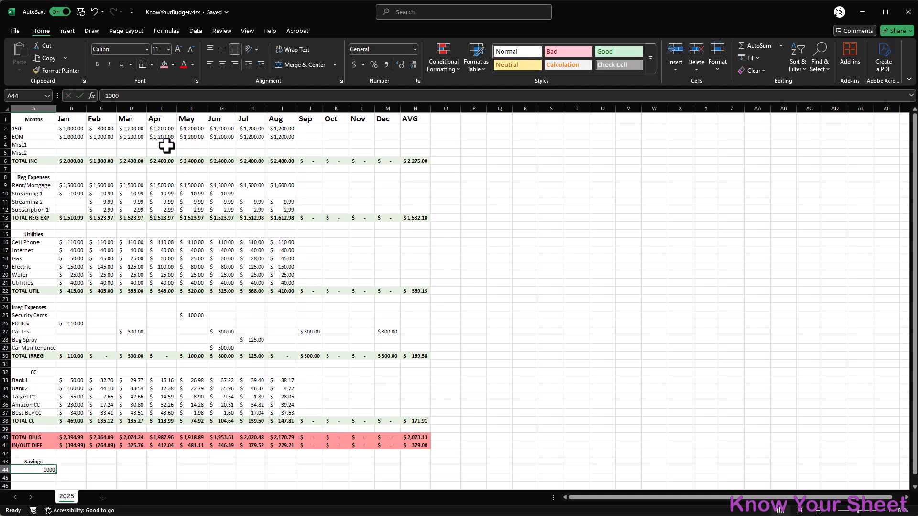
{"action": "left_click", "coordinate": [355, 62]}
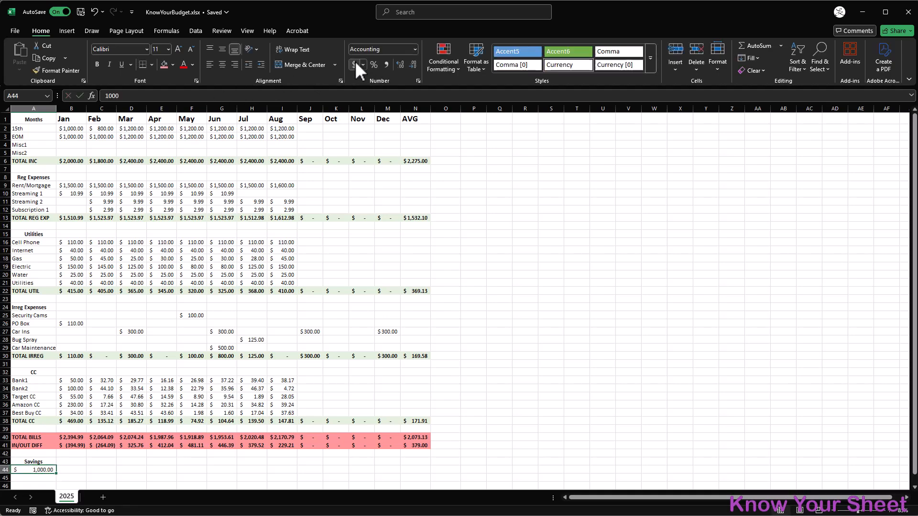
Enter the running-balance formula =A44+B41 in B44 and fill it across row 44 through N44
{"action": "left_click", "coordinate": [76, 470]}
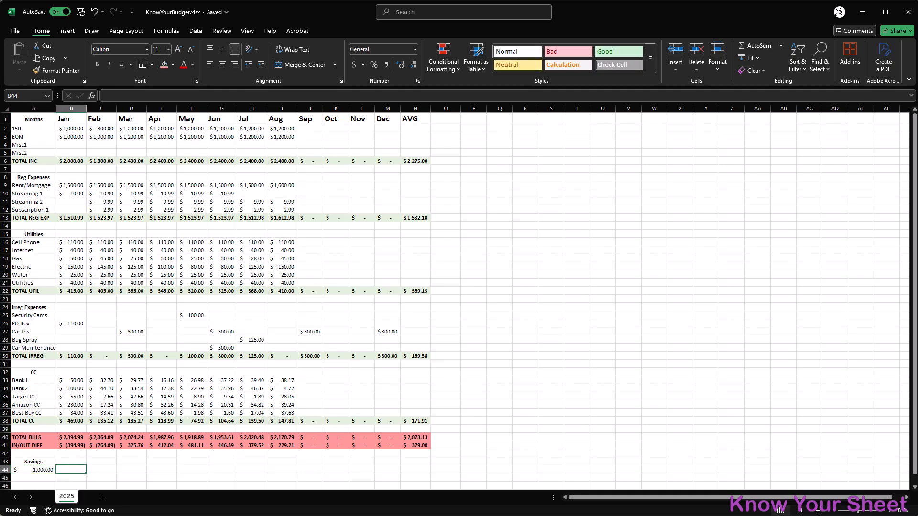
{"action": "type", "text": "="}
{"action": "key", "text": "Left"}
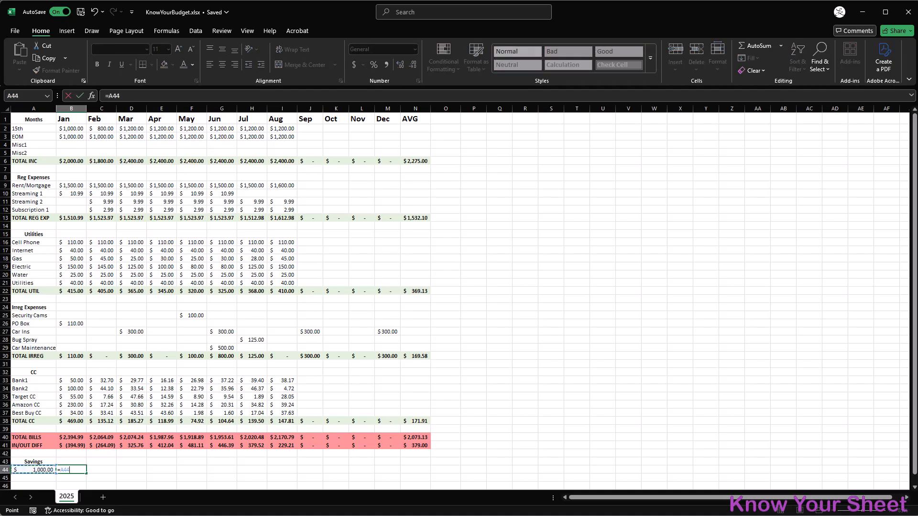
{"action": "type", "text": "+"}
{"action": "key", "text": "Up"}
{"action": "key", "text": "Up"}
{"action": "key", "text": "Up"}
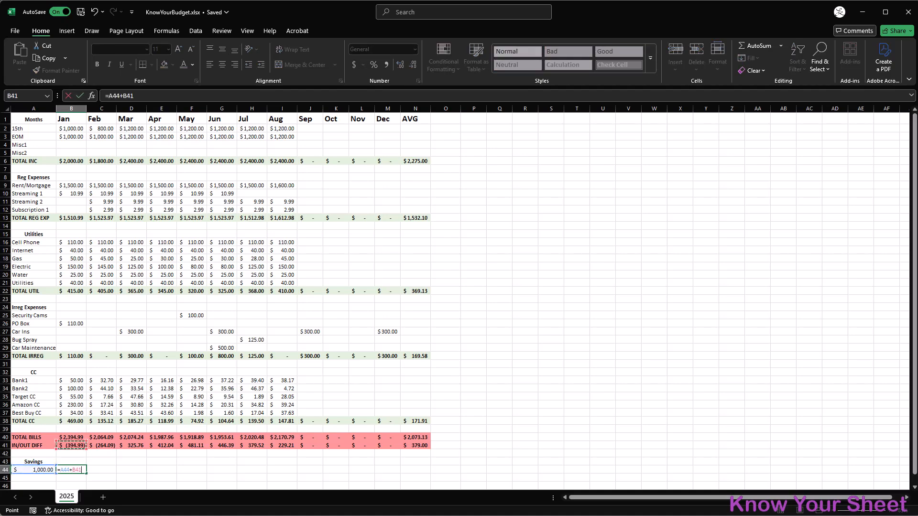
{"action": "key", "text": "Return"}
{"action": "left_click", "coordinate": [73, 469]}
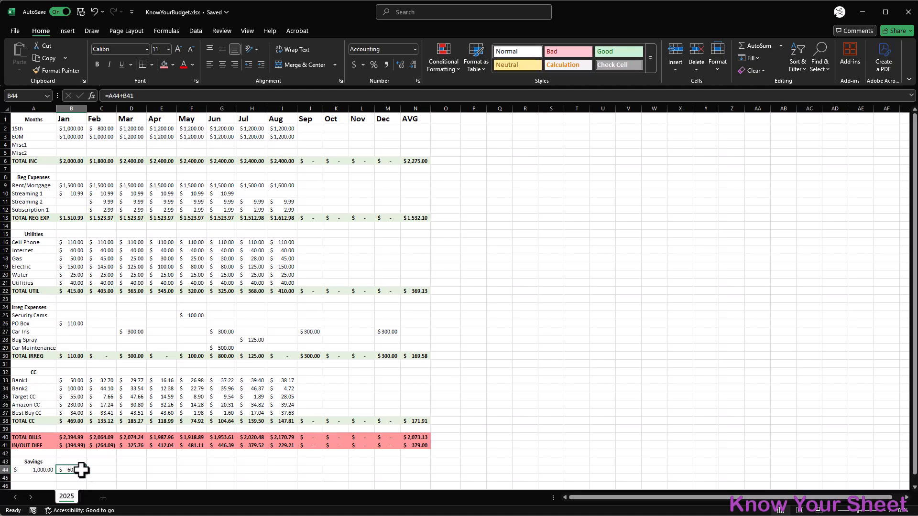
{"action": "left_click_drag", "start_coordinate": [95, 477], "coordinate": [424, 484]}
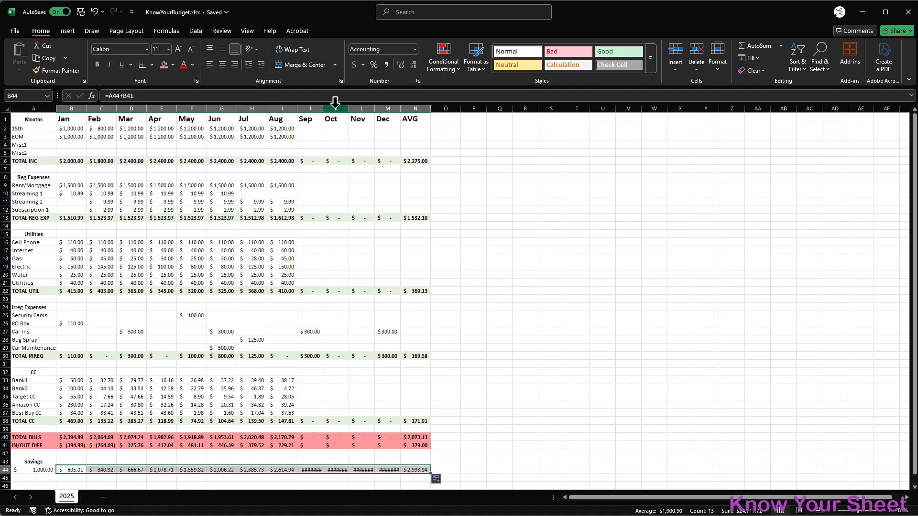
AutoFit the widths of the Sep to Dec columns, J through M
{"action": "left_click_drag", "start_coordinate": [307, 103], "coordinate": [377, 104]}
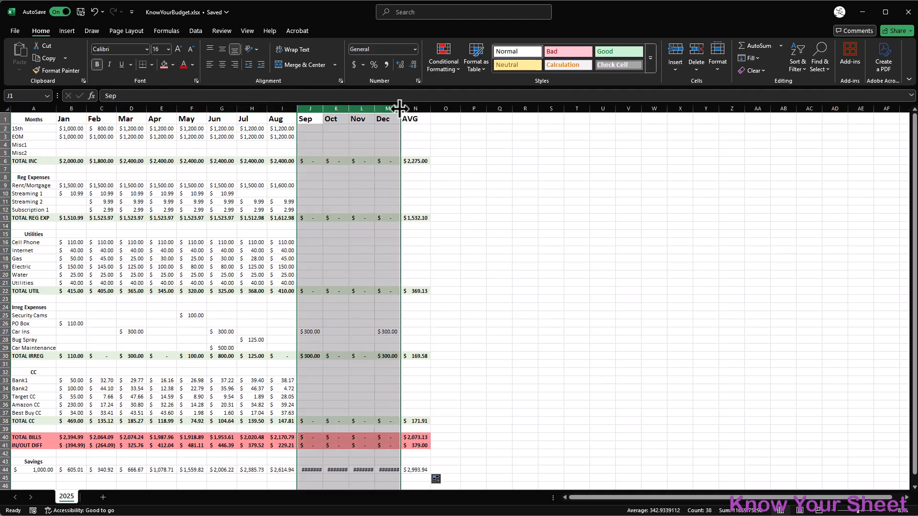
{"action": "double_click", "coordinate": [401, 104]}
{"action": "left_click", "coordinate": [74, 471]}
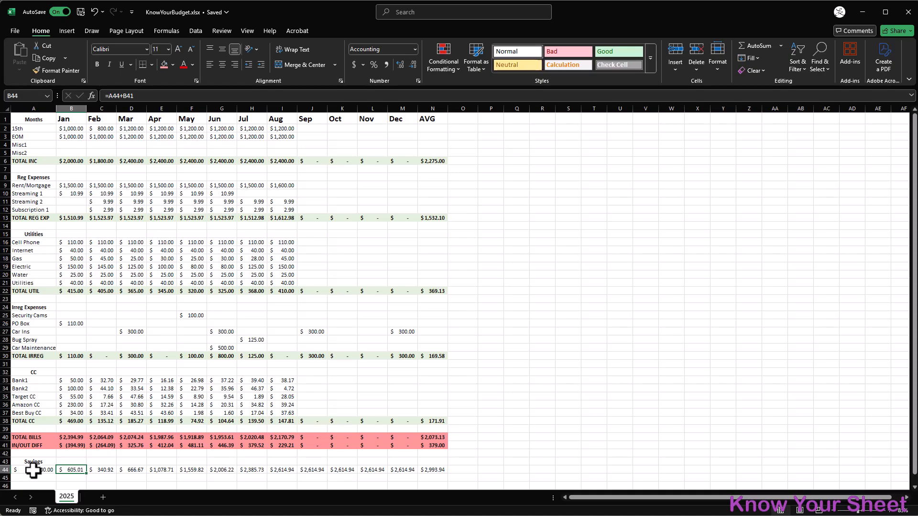
Fill the savings row A44:N44 with the solid green theme color
{"action": "left_click_drag", "start_coordinate": [442, 470], "coordinate": [30, 466]}
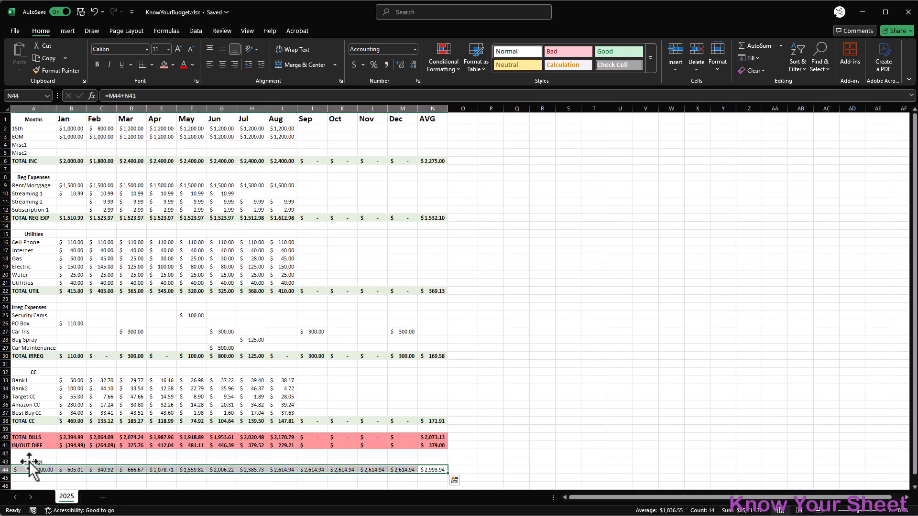
{"action": "left_click", "coordinate": [173, 65]}
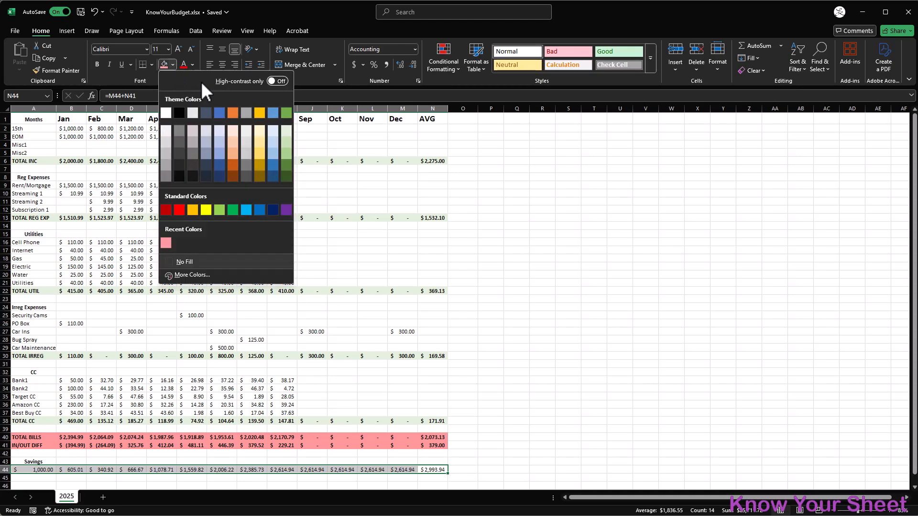
{"action": "left_click", "coordinate": [287, 115]}
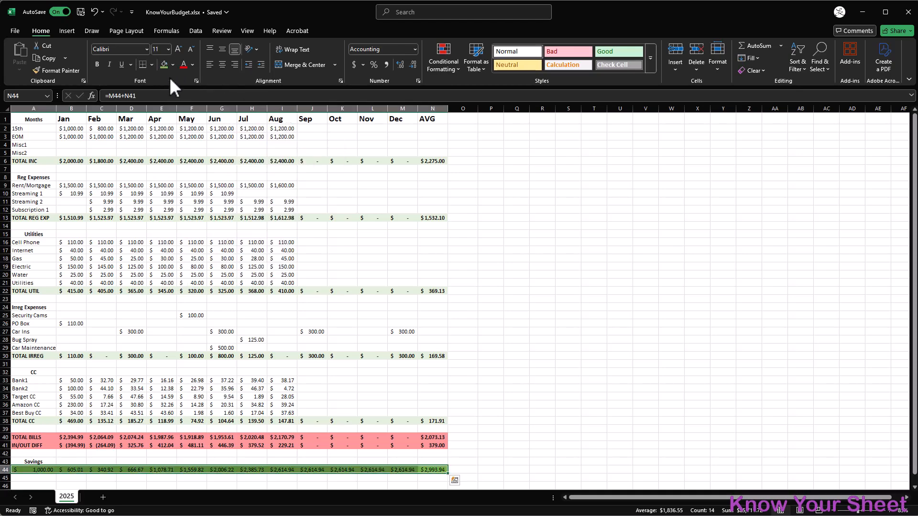
Label the savings row by entering Running Savings Total in O44
{"action": "left_click", "coordinate": [462, 470]}
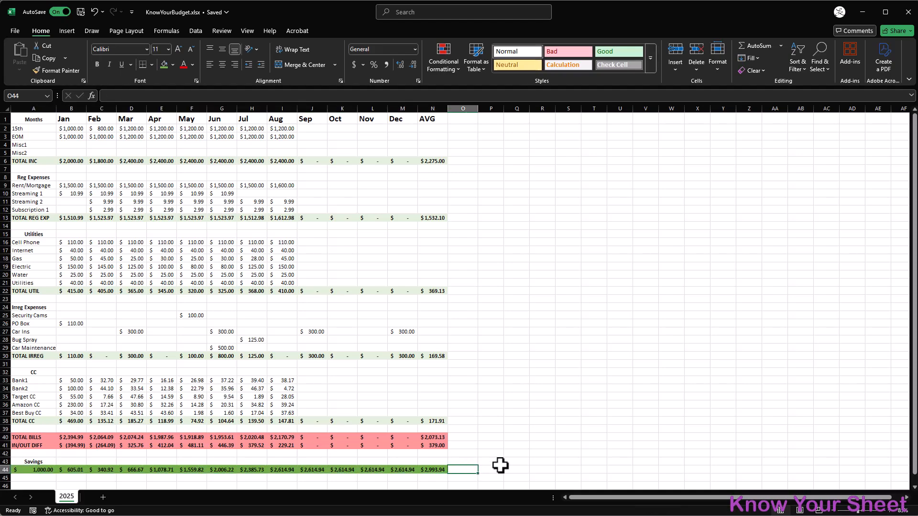
{"action": "type", "text": "Running Savings Total"}
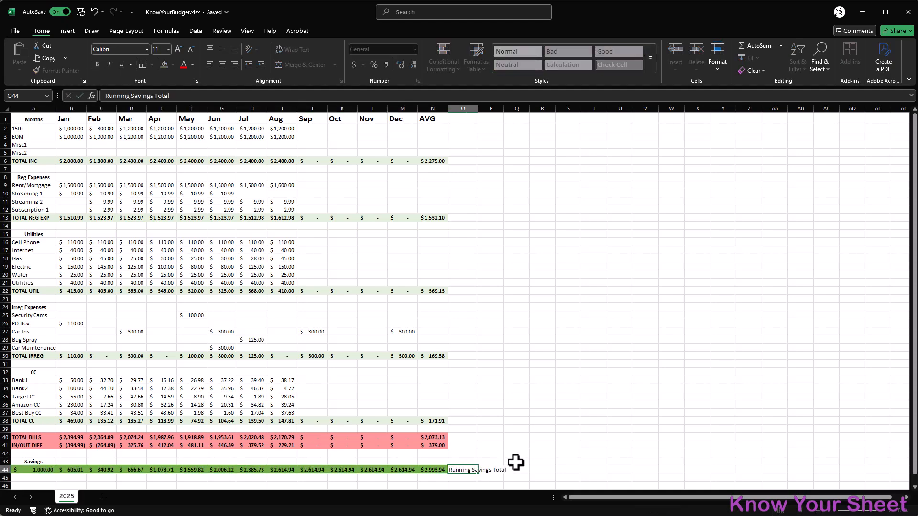
{"action": "key", "text": "Return"}
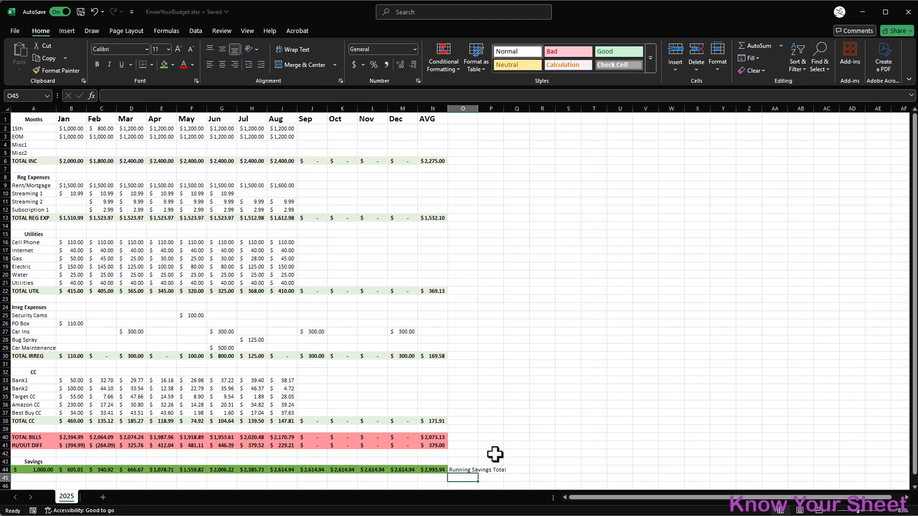
Create a copy of the 2025 sheet, placed after the original
{"action": "right_click", "coordinate": [72, 499]}
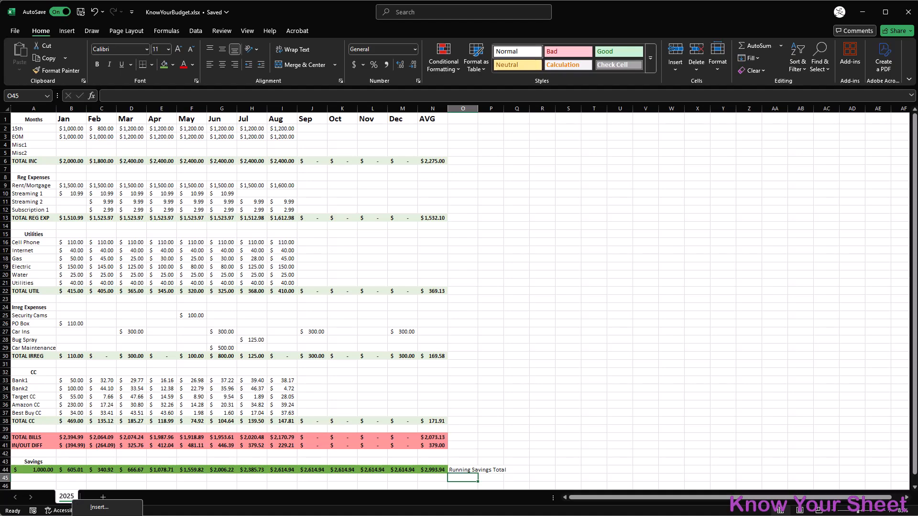
{"action": "key", "text": "m"}
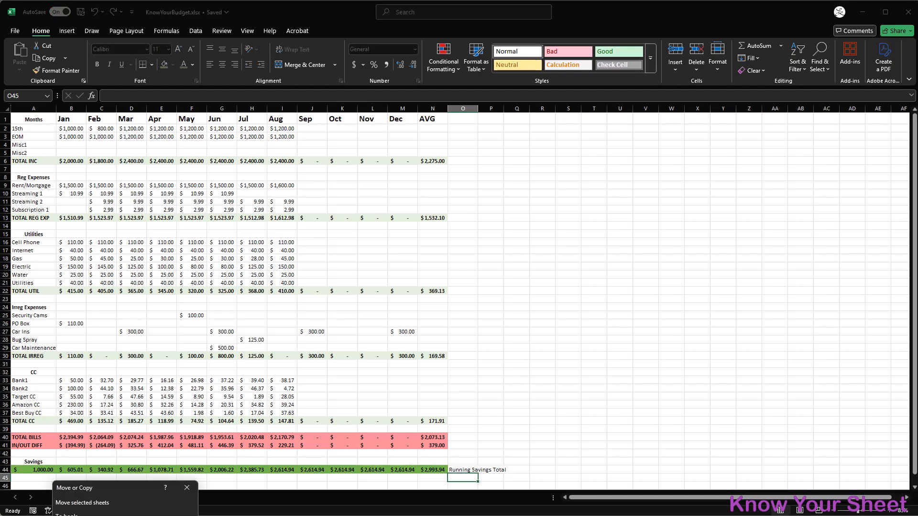
{"action": "key", "text": "Return"}
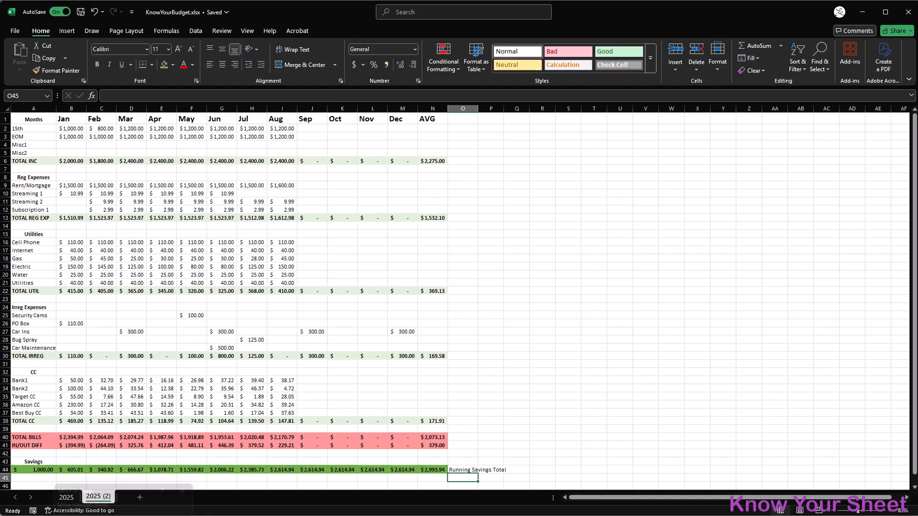
Rename the copied sheet as 2025 v2
{"action": "right_click", "coordinate": [99, 500]}
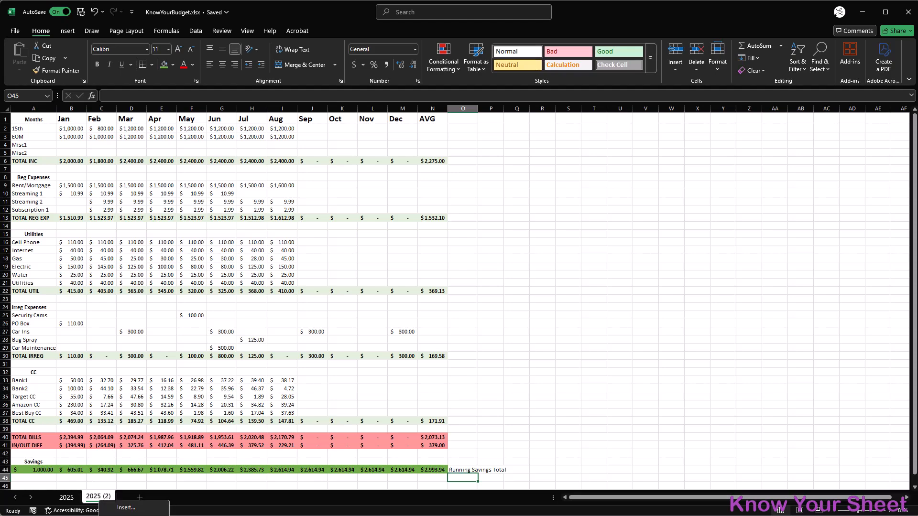
{"action": "left_click", "coordinate": [120, 515]}
{"action": "left_click", "coordinate": [106, 497]}
{"action": "left_click_drag", "start_coordinate": [101, 496], "coordinate": [117, 495]}
{"action": "key", "text": "BackSpace"}
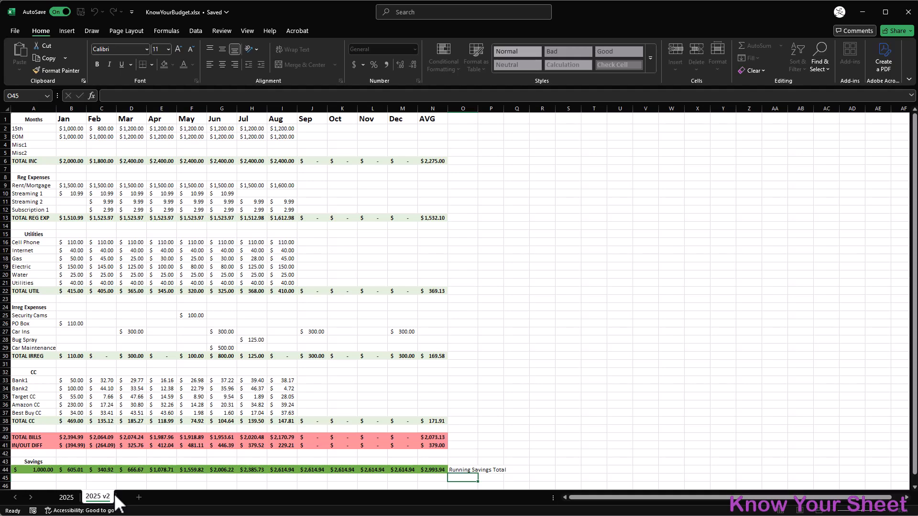
{"action": "key", "text": "Return"}
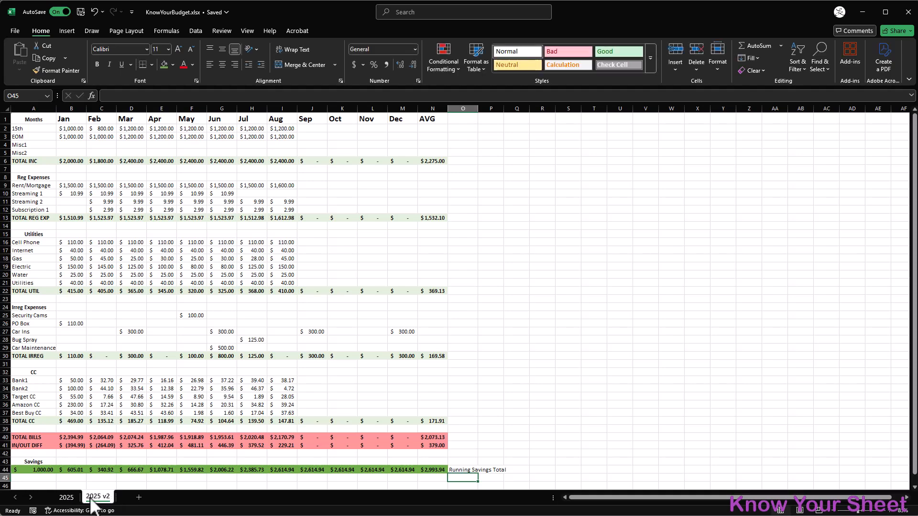
Add a new blank sheet after 2025 v2 and name it IrregExps
{"action": "left_click", "coordinate": [140, 499]}
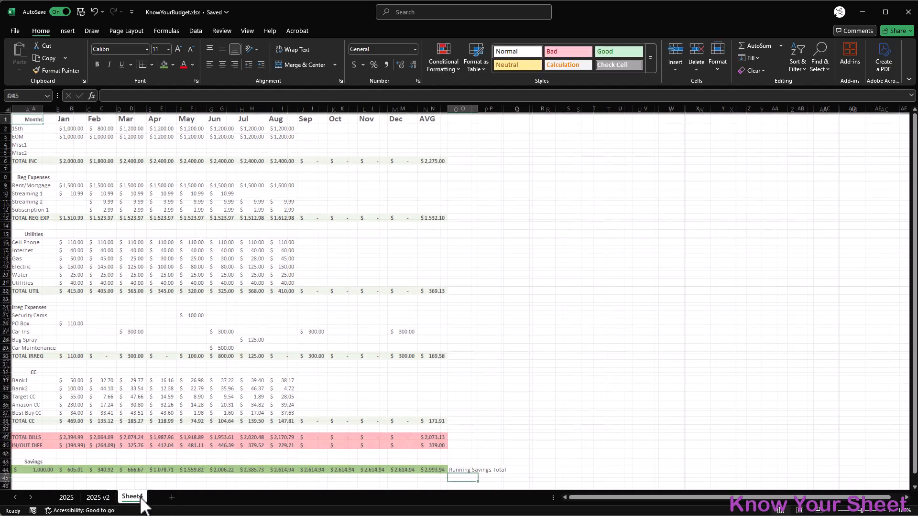
{"action": "right_click", "coordinate": [141, 499]}
{"action": "type", "text": "r"}
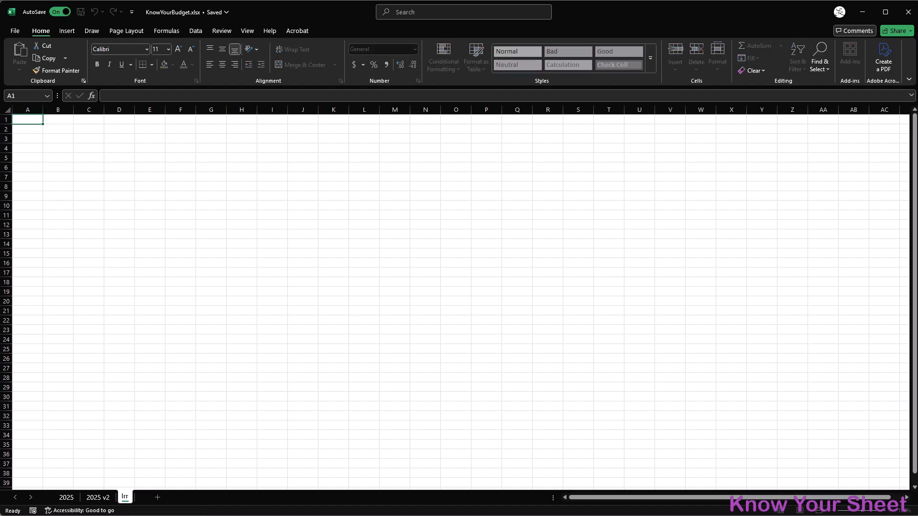
{"action": "type", "text": "IOreg Exps"}
{"action": "key", "text": "Return"}
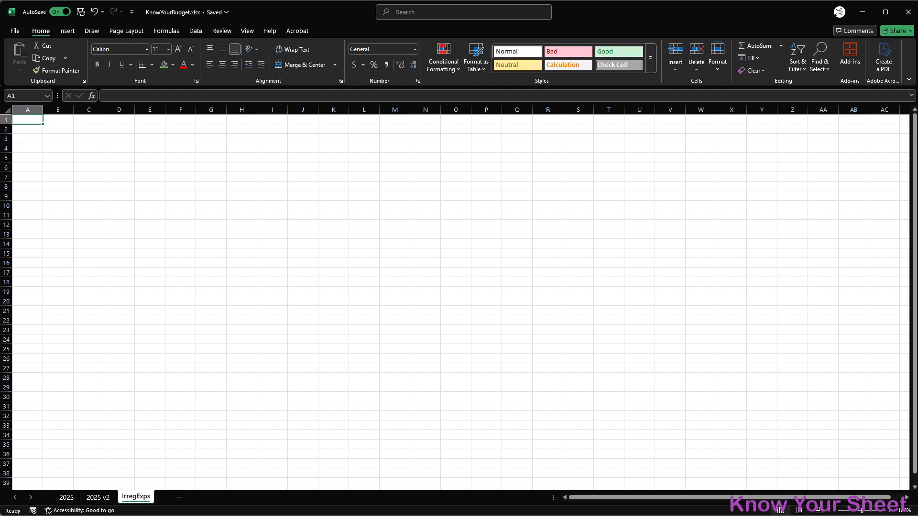
Enter the column headings Expense, Amount and Months in A1:C1 of the IrregExps sheet
{"action": "type", "text": "Expense"}
{"action": "key", "text": "Tab"}
{"action": "type", "text": "Amount"}
{"action": "key", "text": "Tab"}
{"action": "type", "text": "MOnt"}
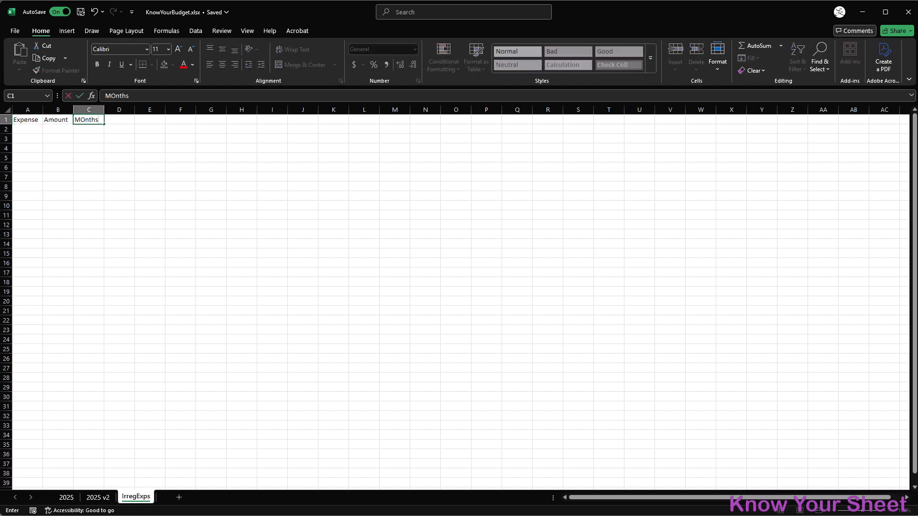
{"action": "key", "text": "Return"}
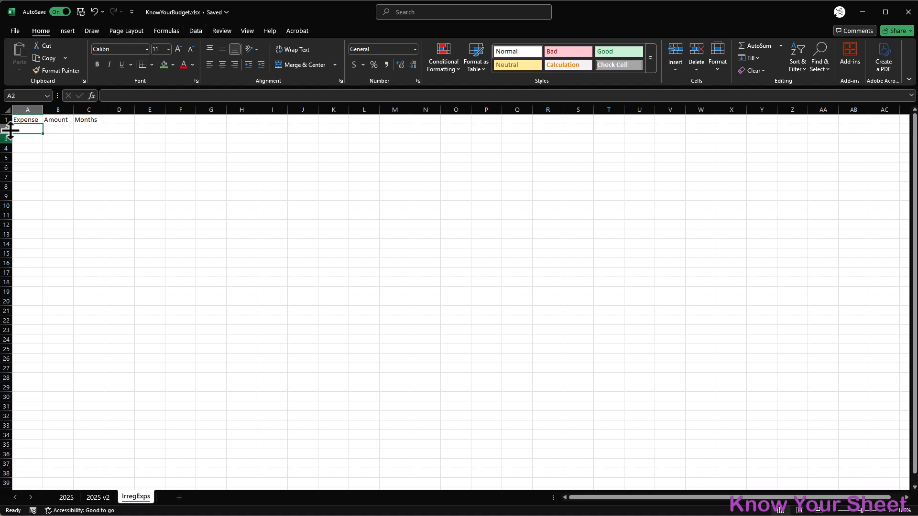
Make the headings in A1:C1 bold and select A2 for the first expense entry
{"action": "left_click_drag", "start_coordinate": [25, 118], "coordinate": [93, 122]}
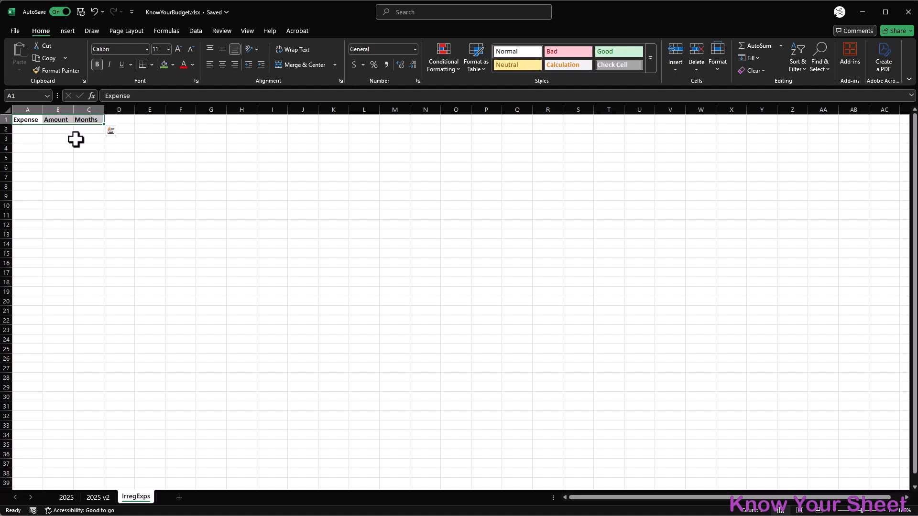
{"action": "key", "text": "ctrl+b"}
{"action": "left_click", "coordinate": [65, 128]}
{"action": "left_click", "coordinate": [26, 129]}
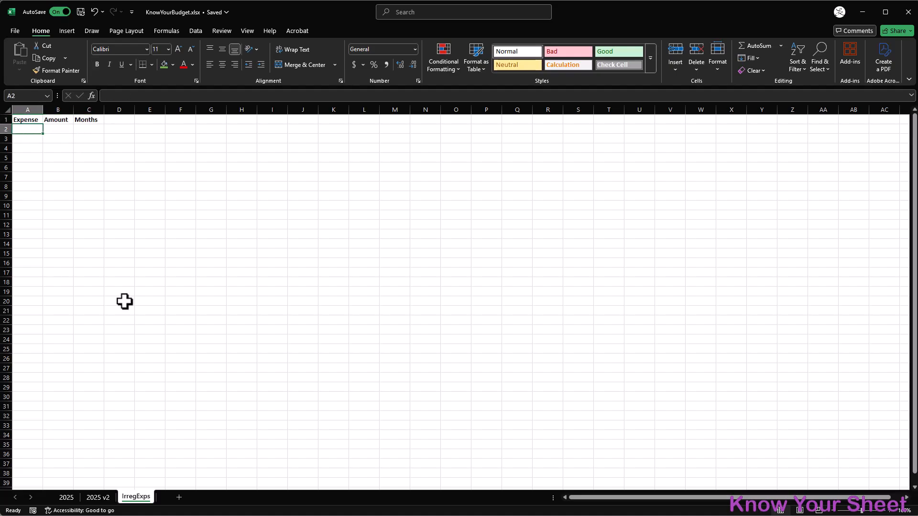
Copy the irregular expense names in A25:A29 of the 2025 v2 sheet into IrregExps, starting at A2
{"action": "left_click", "coordinate": [96, 496]}
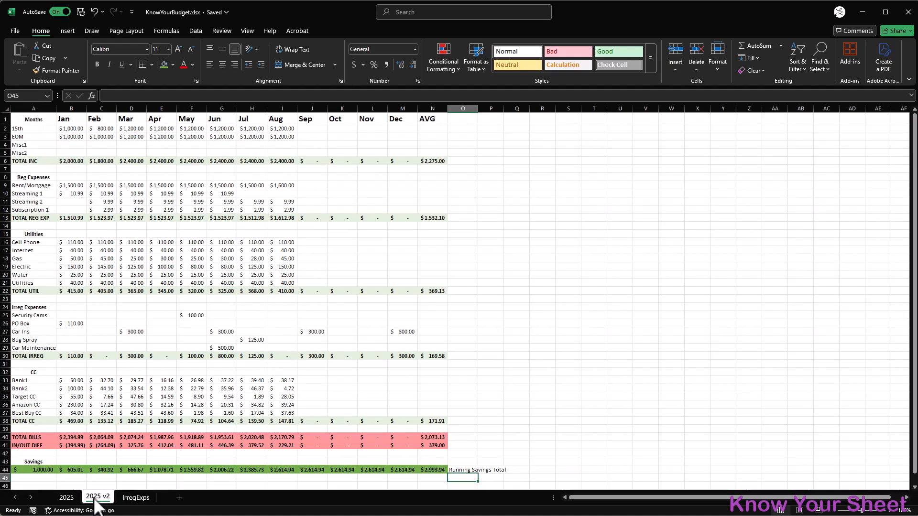
{"action": "left_click_drag", "start_coordinate": [27, 316], "coordinate": [29, 348]}
{"action": "key", "text": "ctrl+c"}
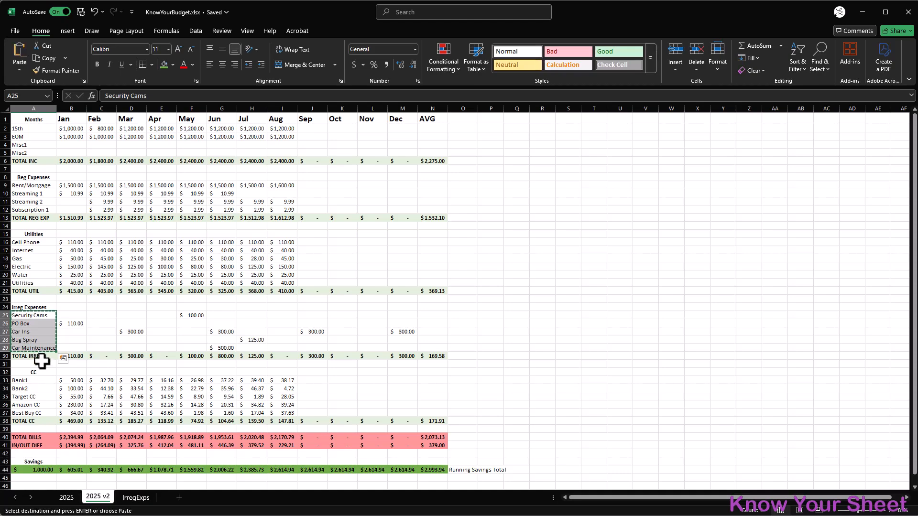
{"action": "left_click", "coordinate": [136, 497]}
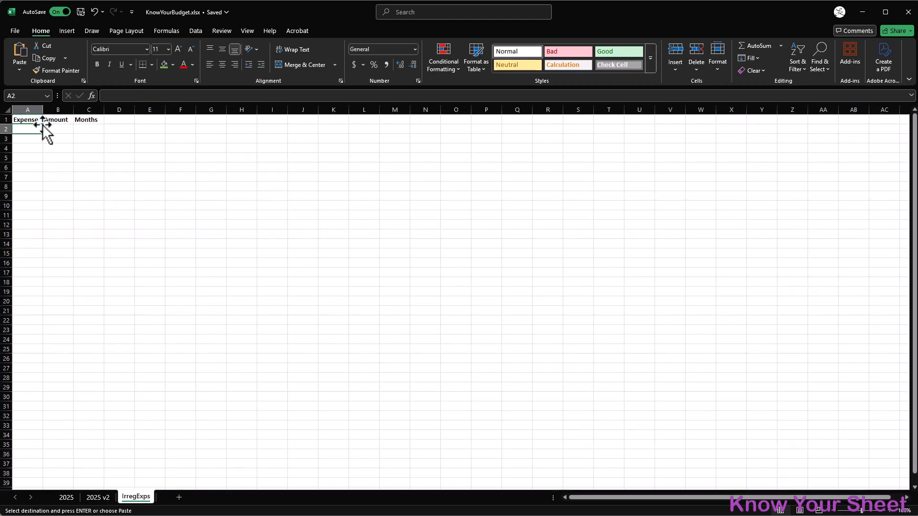
{"action": "key", "text": "ctrl+v"}
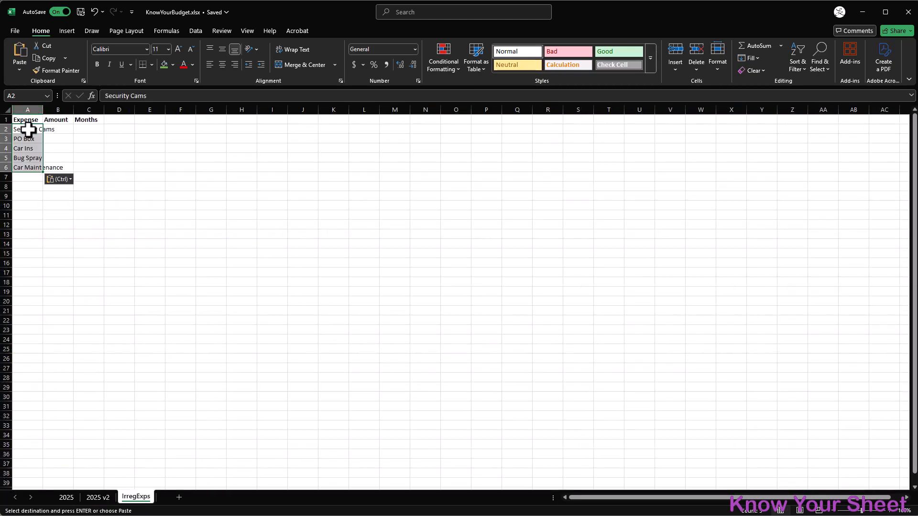
Fit column A's width to the expense names and check the irregular expense amounts on the 2025 v2 sheet
{"action": "double_click", "coordinate": [42, 110]}
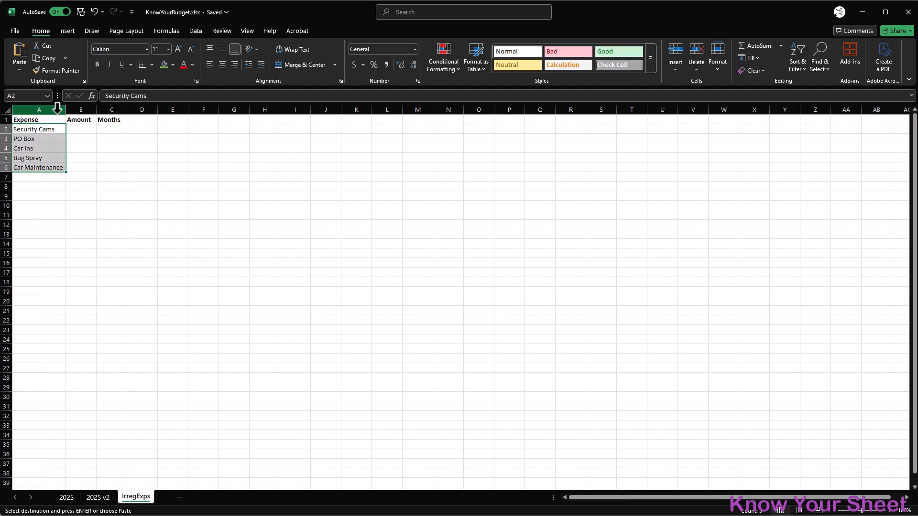
{"action": "left_click", "coordinate": [85, 128]}
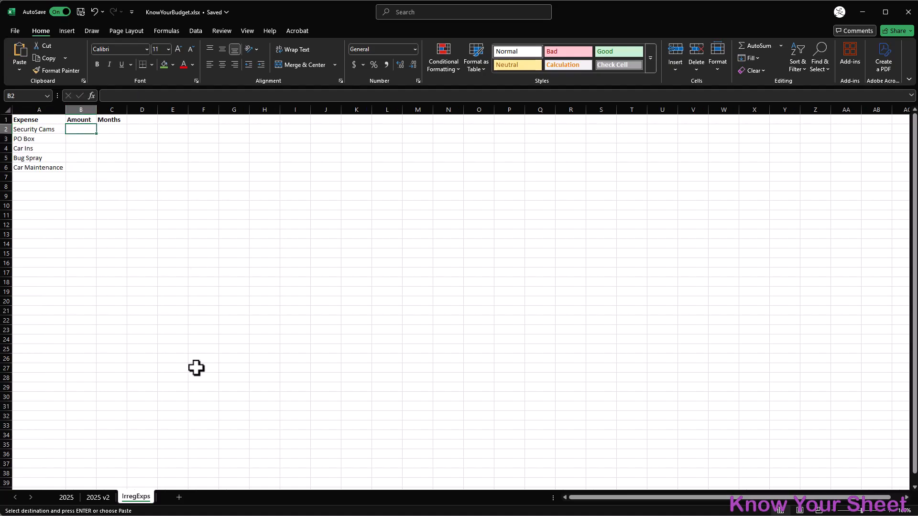
{"action": "left_click", "coordinate": [106, 500]}
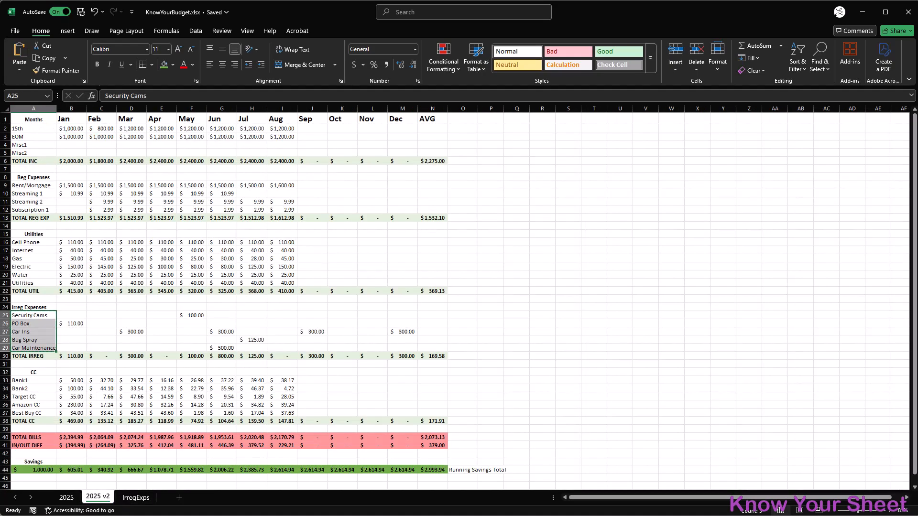
{"action": "left_click", "coordinate": [136, 499]}
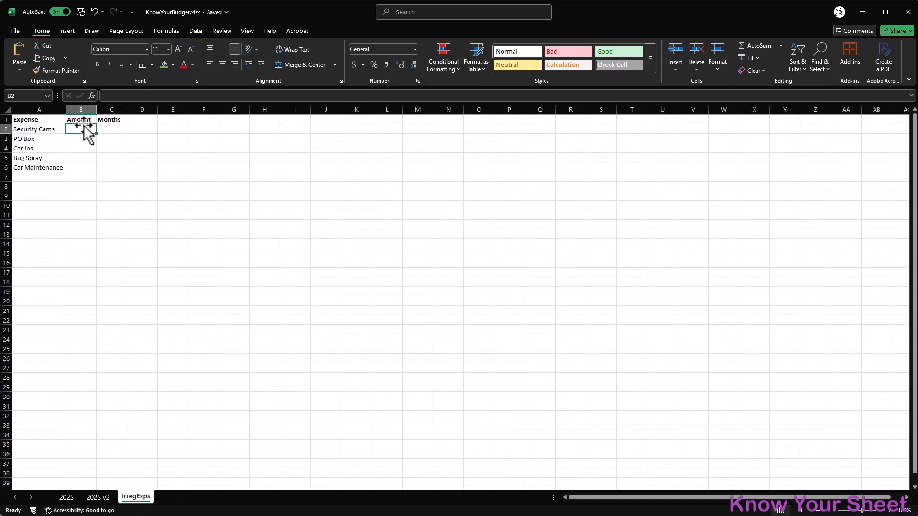
Enter the amounts 100, 110, 300, 125 and 500 in B2:B6 of the IrregExps sheet
{"action": "type", "text": "100"}
{"action": "key", "text": "Return"}
{"action": "type", "text": "10"}
{"action": "key", "text": "Return"}
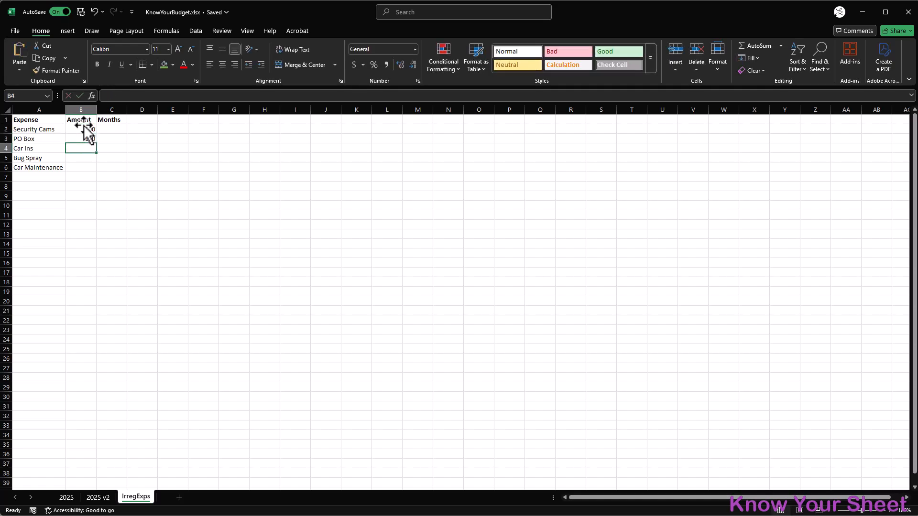
{"action": "type", "text": "300"}
{"action": "key", "text": "Return"}
{"action": "type", "text": "125"}
{"action": "key", "text": "Return"}
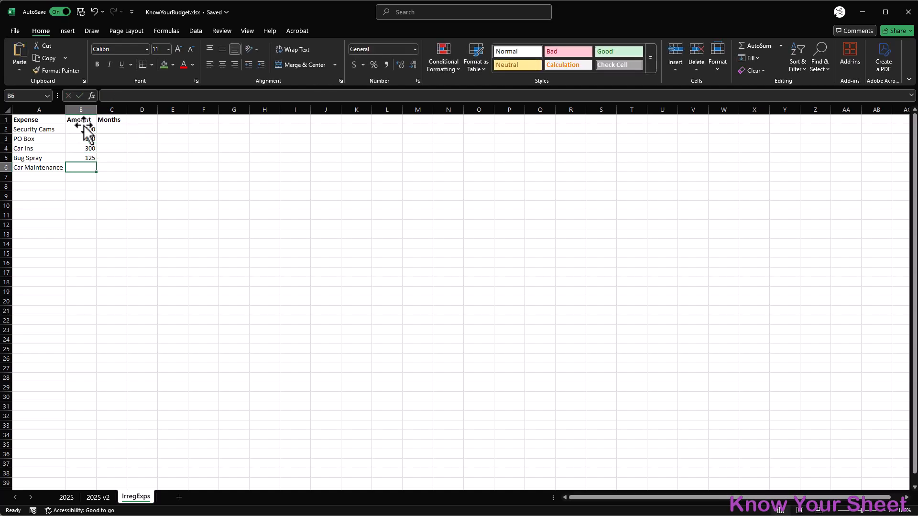
{"action": "type", "text": "500"}
{"action": "key", "text": "Return"}
Enter the month intervals 12, 12, 3, 12 and 12 in C2:C6 under Months
{"action": "key", "text": "Up"}
{"action": "key", "text": "Up"}
{"action": "key", "text": "Up"}
{"action": "key", "text": "Up"}
{"action": "key", "text": "Up"}
{"action": "key", "text": "Right"}
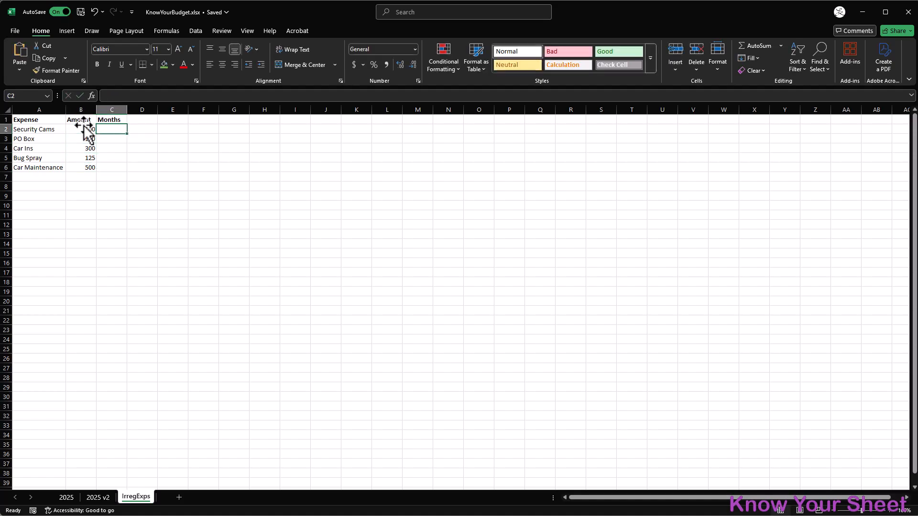
{"action": "type", "text": "12"}
{"action": "key", "text": "Return"}
{"action": "type", "text": "12"}
{"action": "key", "text": "Return"}
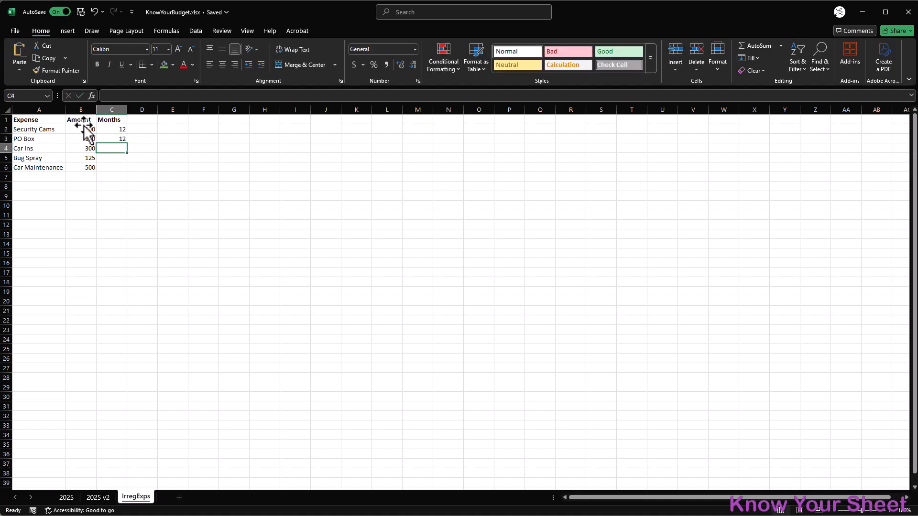
{"action": "type", "text": "3"}
{"action": "key", "text": "Return"}
{"action": "type", "text": "12"}
{"action": "key", "text": "Return"}
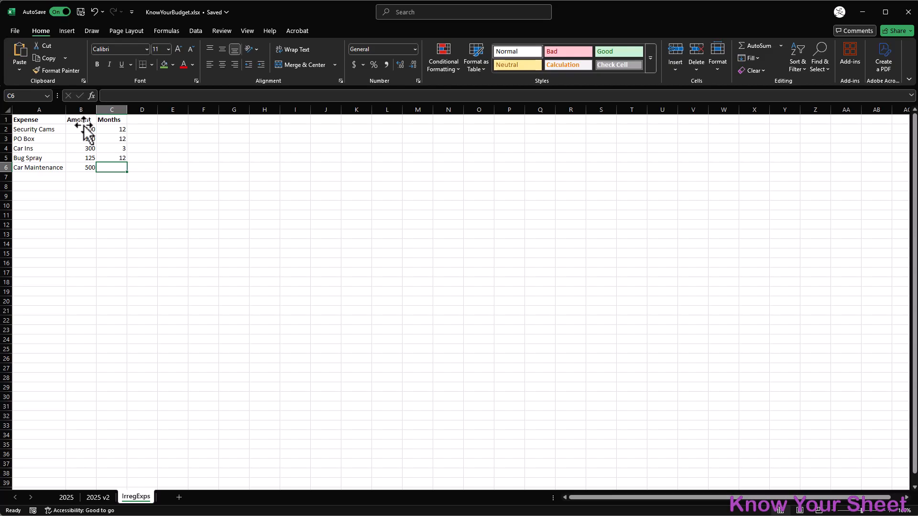
{"action": "type", "text": "12"}
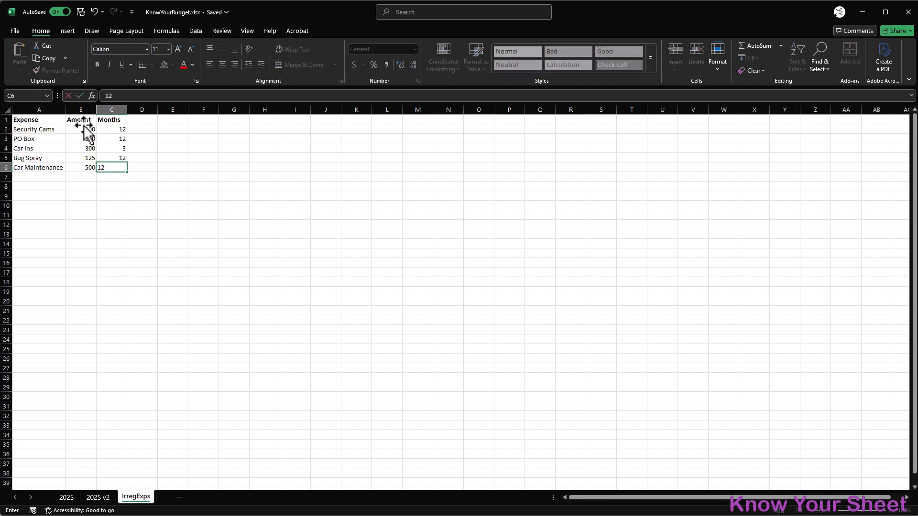
{"action": "key", "text": "Return"}
Add the column heading Monthly in D1 of the IrregExps sheet
{"action": "key", "text": "Up"}
{"action": "key", "text": "Up"}
{"action": "key", "text": "Up"}
{"action": "key", "text": "Up"}
{"action": "key", "text": "Up"}
{"action": "key", "text": "Up"}
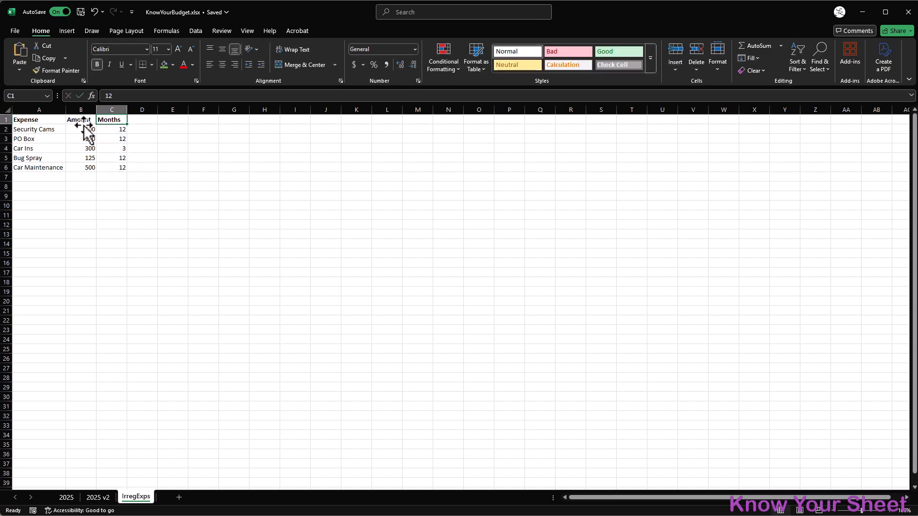
{"action": "key", "text": "Right"}
{"action": "type", "text": "MOnthly"}
{"action": "key", "text": "Return"}
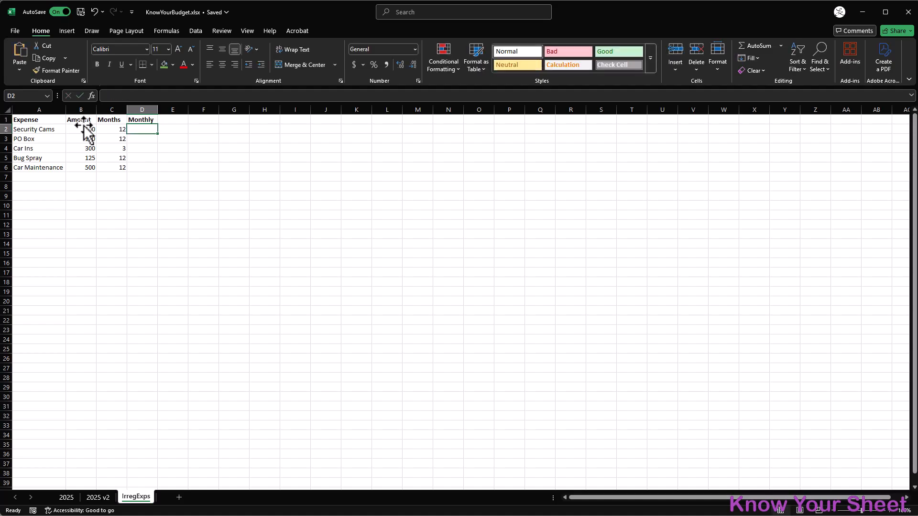
Calculate the monthly cost in D2 with =B2/C2 and fill the formula down to D6
{"action": "type", "text": "="}
{"action": "left_click", "coordinate": [85, 128]}
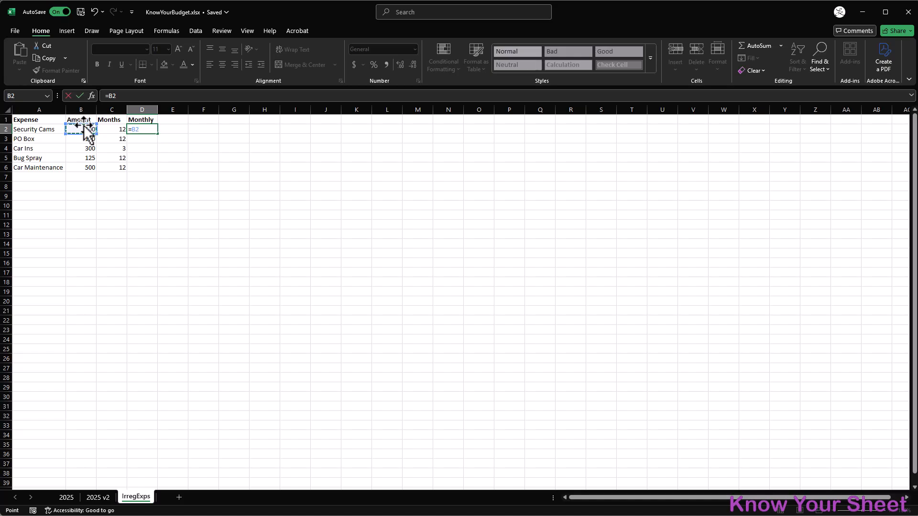
{"action": "type", "text": "/"}
{"action": "type", "text": "C2"}
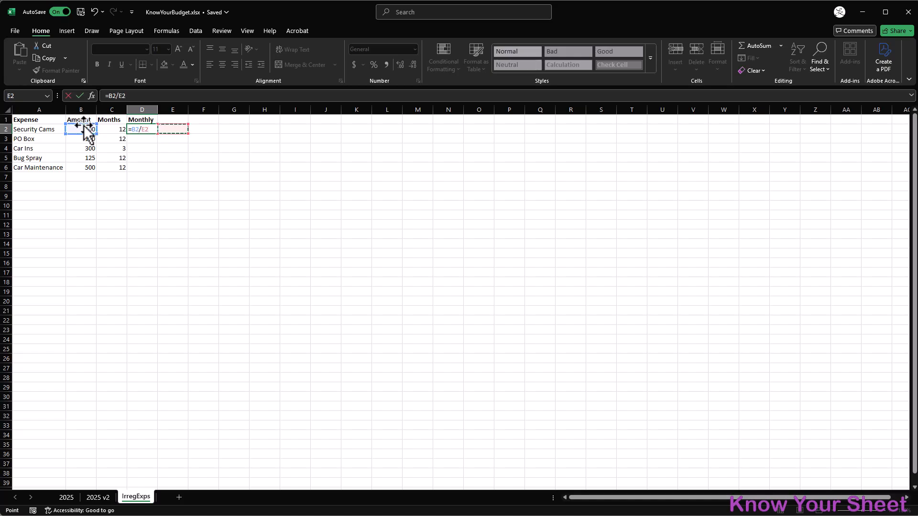
{"action": "key", "text": "Return"}
{"action": "left_click", "coordinate": [136, 127]}
{"action": "left_click_drag", "start_coordinate": [158, 133], "coordinate": [151, 173]}
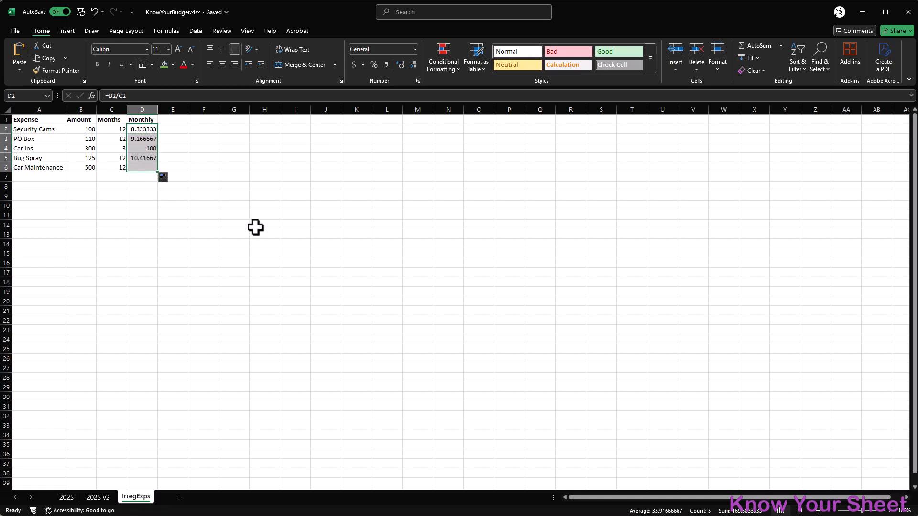
Apply the Accounting number format to the Amount values in B2:B6 and the Monthly values in D2:D6
{"action": "left_click_drag", "start_coordinate": [81, 128], "coordinate": [89, 171]}
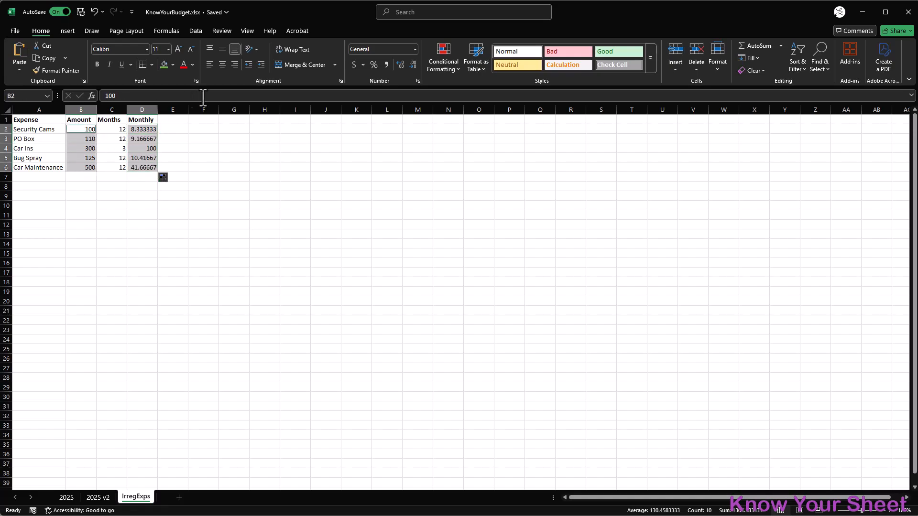
{"action": "left_click", "coordinate": [355, 64]}
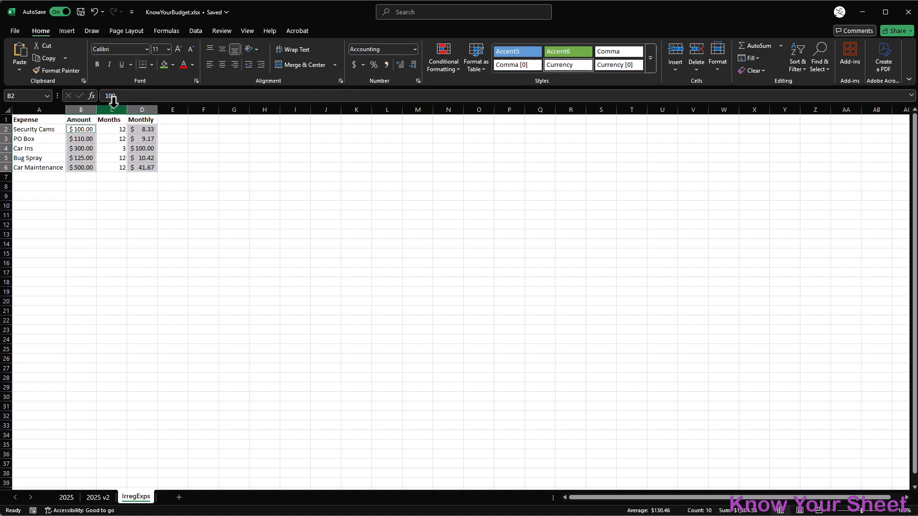
{"action": "left_click", "coordinate": [185, 122]}
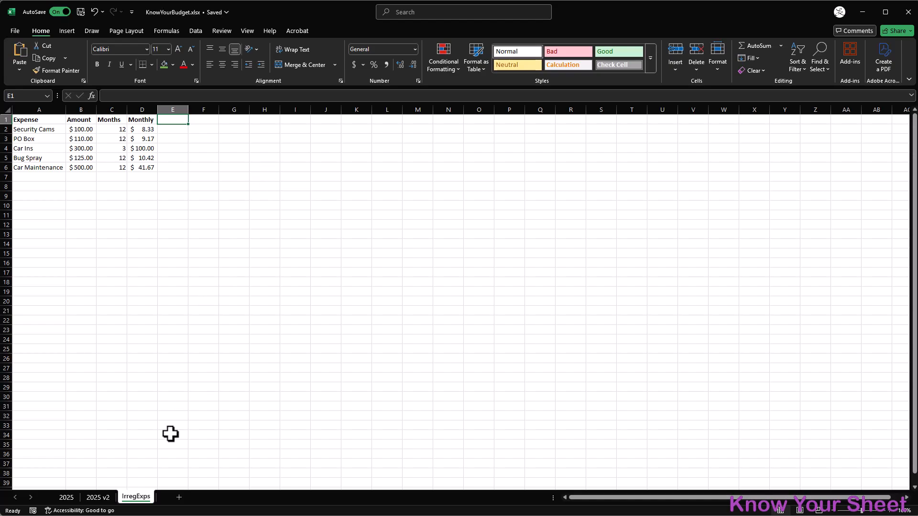
Clear the irregular expense entries in B25:N29 of the 2025 v2 sheet
{"action": "left_click", "coordinate": [105, 500]}
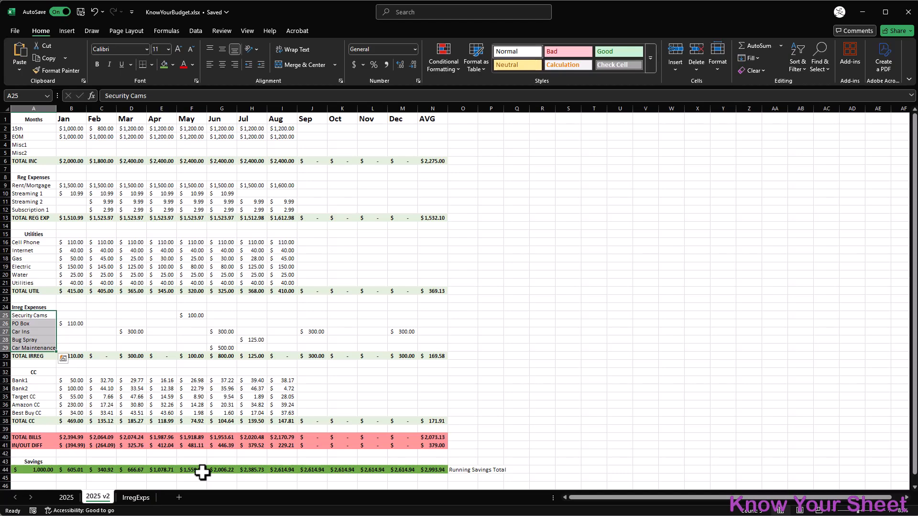
{"action": "left_click_drag", "start_coordinate": [67, 313], "coordinate": [422, 346]}
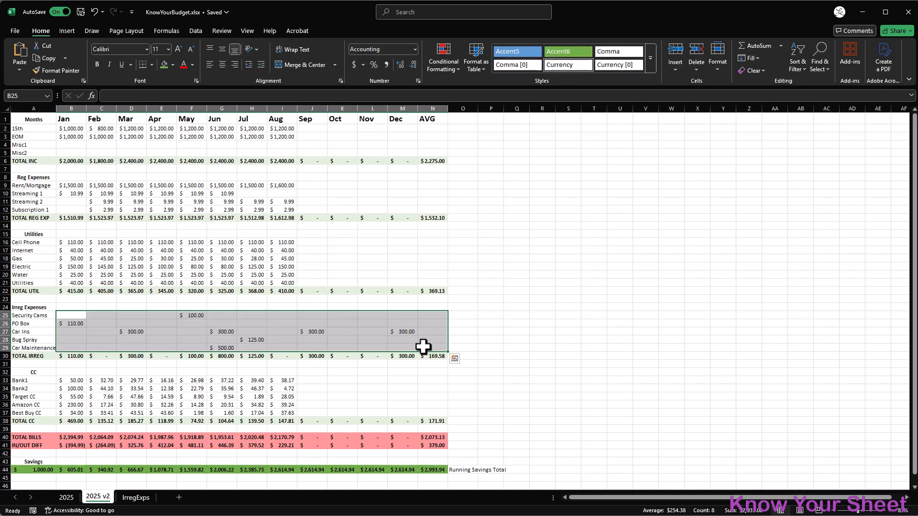
{"action": "key", "text": "Delete"}
Enter =XLOOKUP(A25,IrregExps!A2:A6,IrregExps!D2:D6) in B25 of the 2025 v2 sheet for January's Security Cams cost
{"action": "left_click", "coordinate": [70, 314]}
{"action": "type", "text": "="}
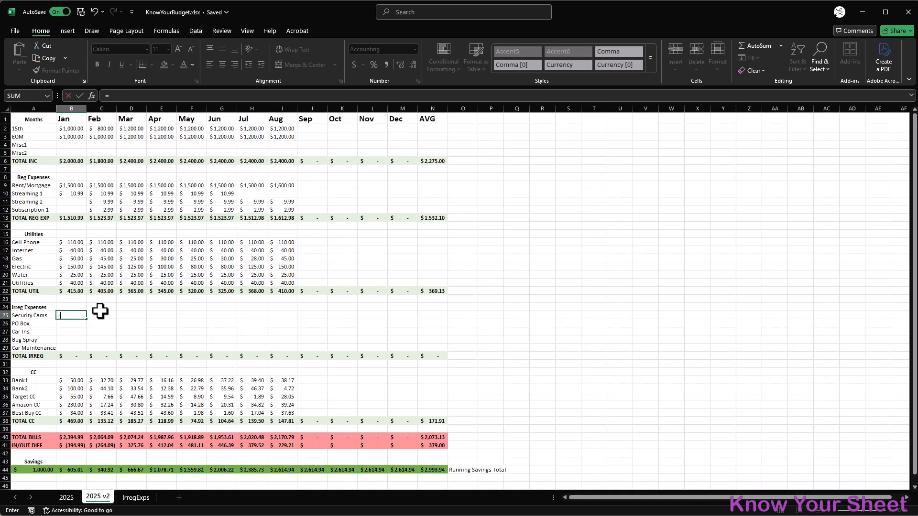
{"action": "type", "text": "loo"}
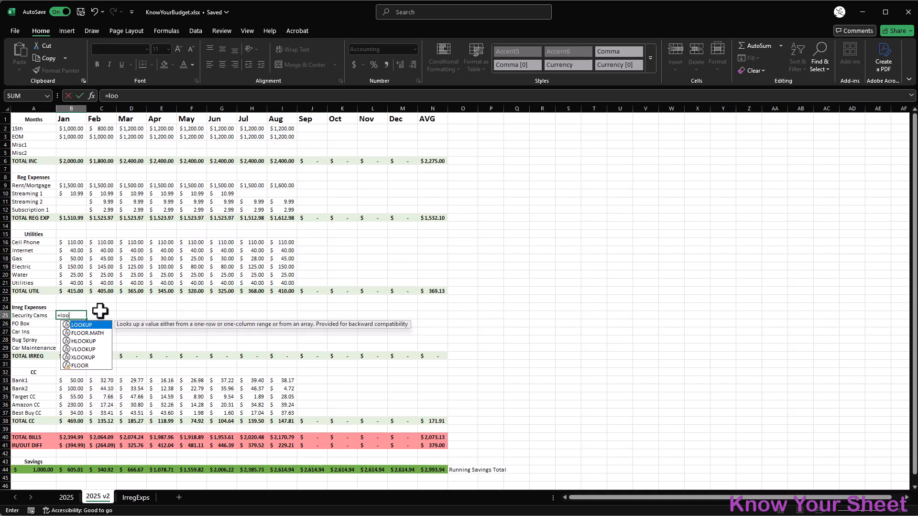
{"action": "left_click", "coordinate": [91, 358]}
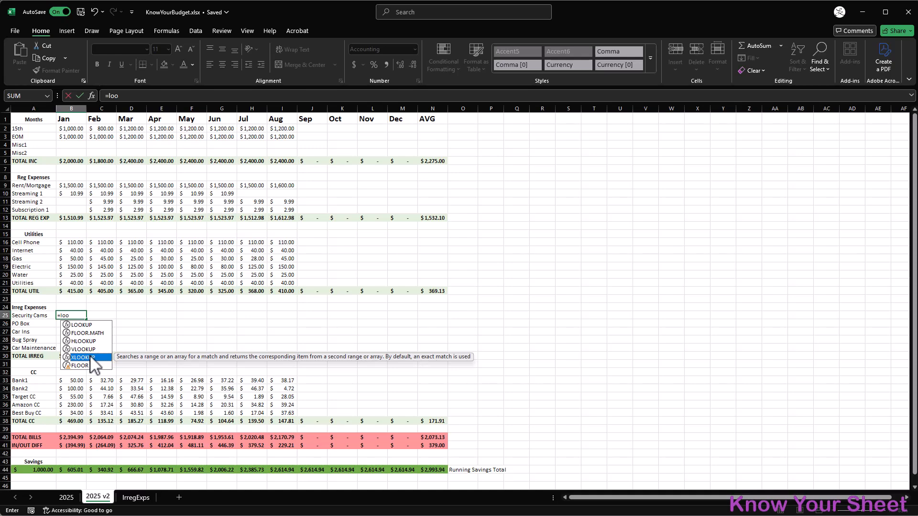
{"action": "double_click", "coordinate": [91, 358]}
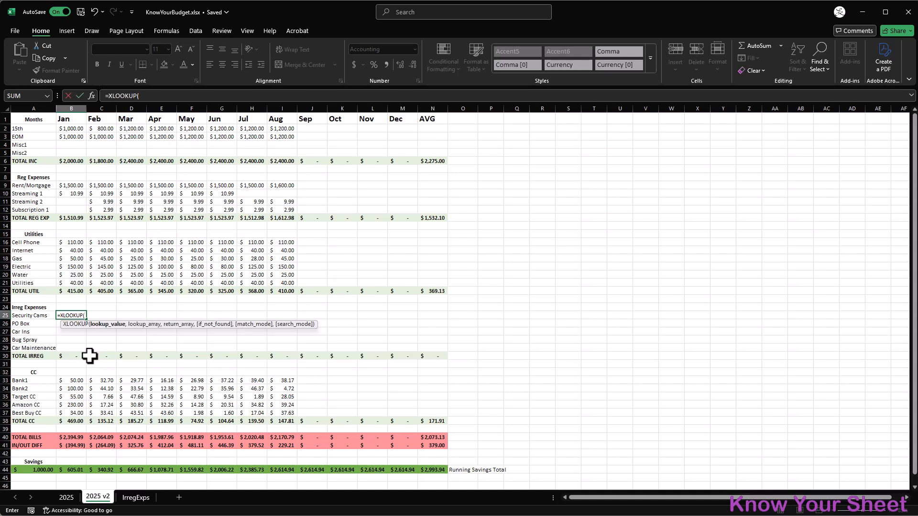
{"action": "left_click", "coordinate": [41, 314]}
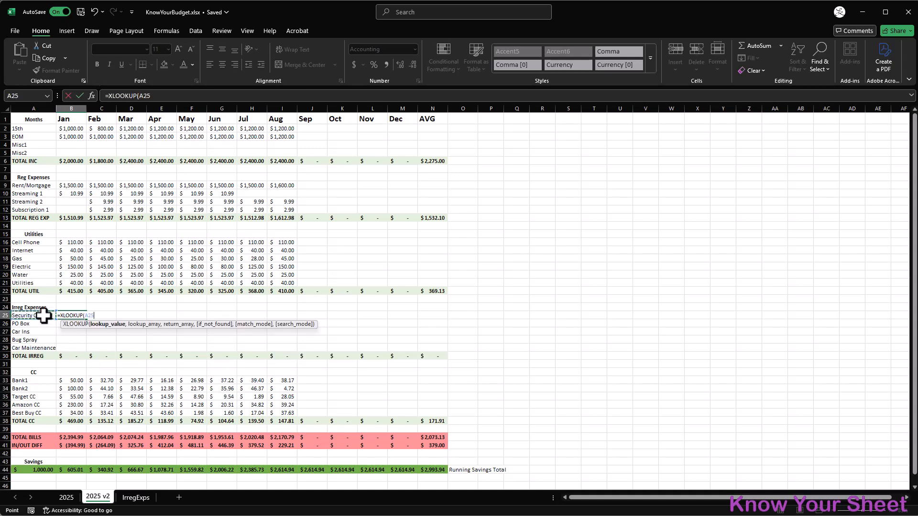
{"action": "type", "text": ","}
{"action": "left_click", "coordinate": [136, 497]}
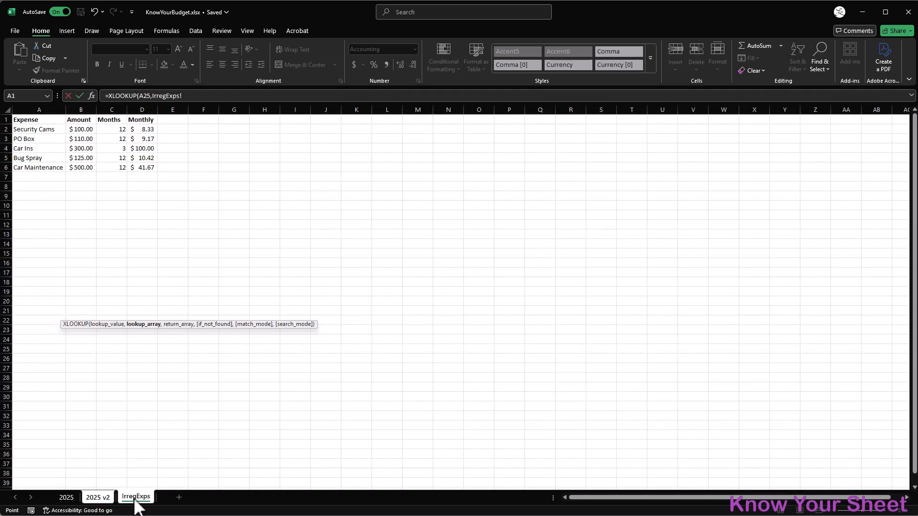
{"action": "left_click", "coordinate": [45, 130]}
{"action": "left_click_drag", "start_coordinate": [45, 130], "coordinate": [49, 170]}
{"action": "type", "text": ","}
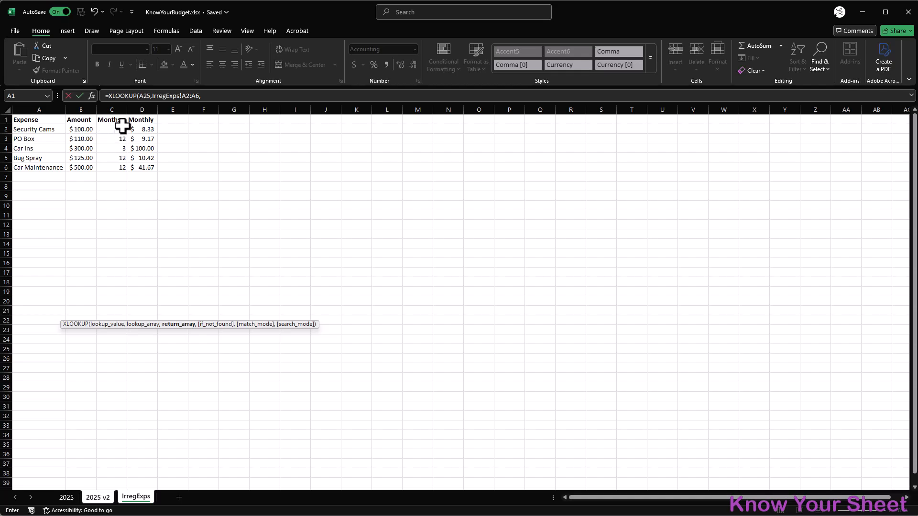
{"action": "left_click_drag", "start_coordinate": [143, 128], "coordinate": [146, 169]}
{"action": "key", "text": "Return"}
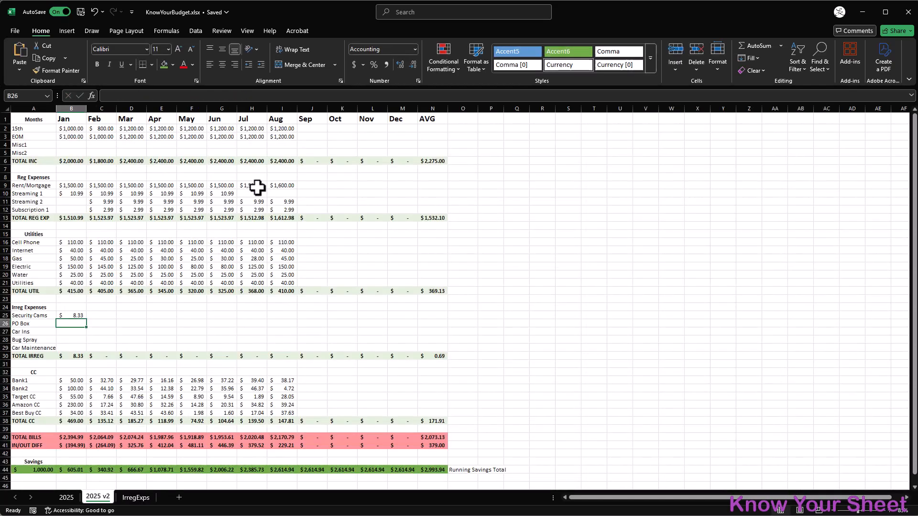
Change the lookup value in B25's XLOOKUP formula to $A25 so only the column is locked
{"action": "left_click", "coordinate": [75, 317]}
{"action": "left_click", "coordinate": [142, 96]}
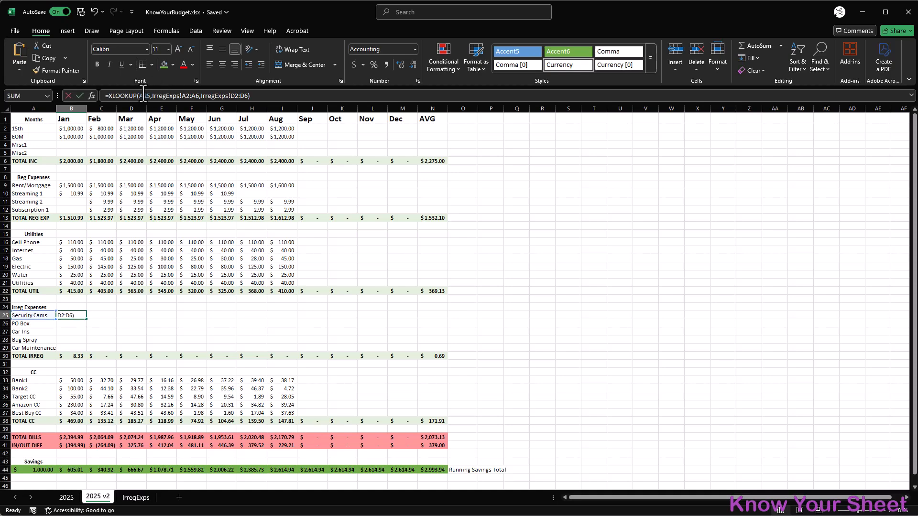
{"action": "key", "text": "F4"}
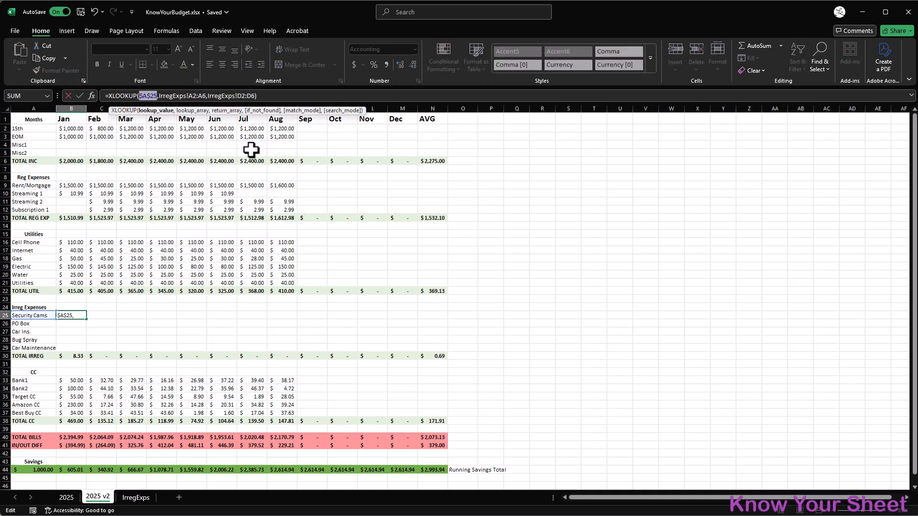
{"action": "key", "text": "Return"}
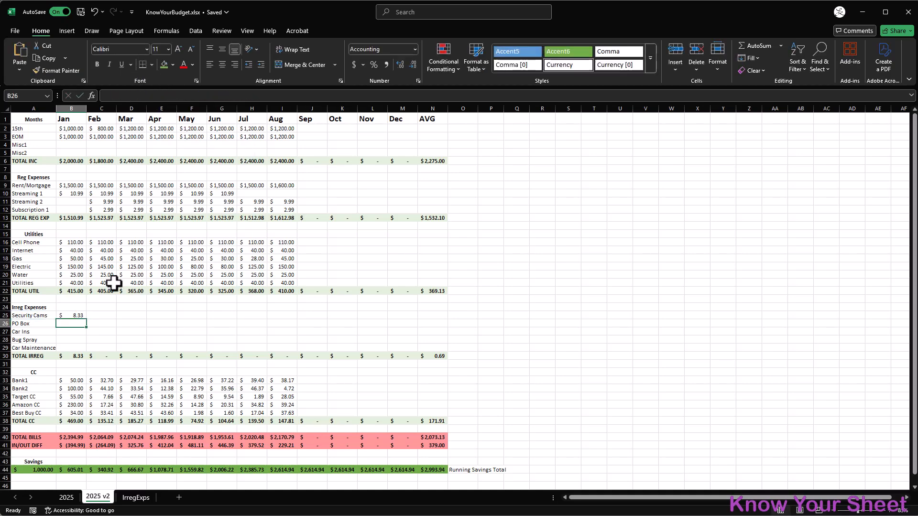
{"action": "left_click", "coordinate": [80, 315]}
{"action": "left_click", "coordinate": [148, 95]}
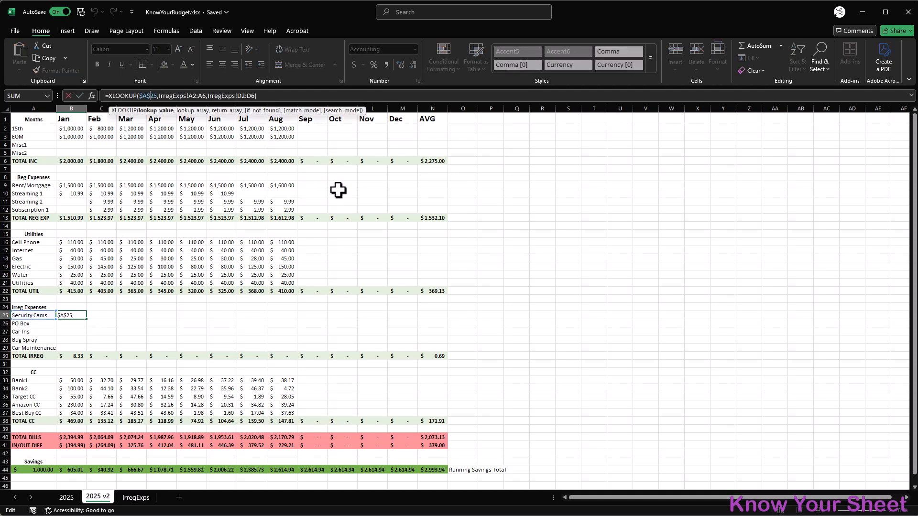
{"action": "key", "text": "F4"}
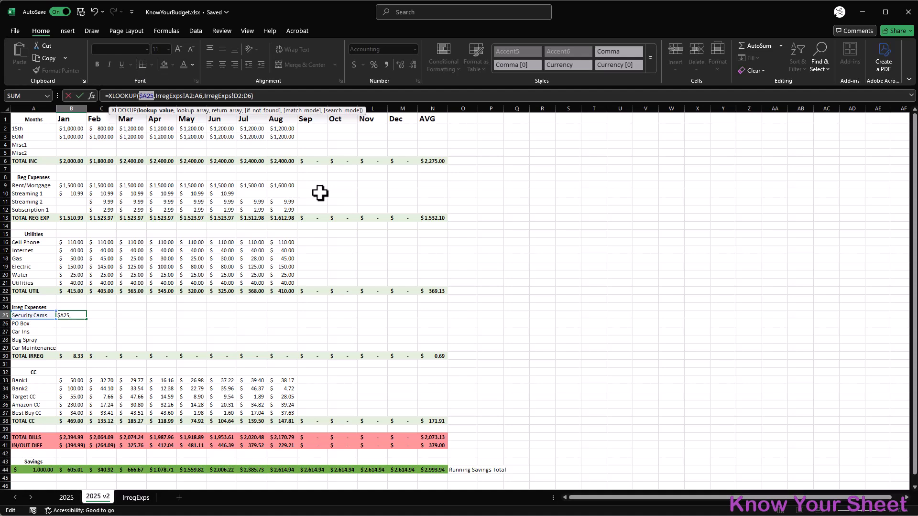
{"action": "key", "text": "Return"}
Fill the XLOOKUP formula from B25 across the irregular expense rows and months through M29
{"action": "left_click", "coordinate": [70, 316]}
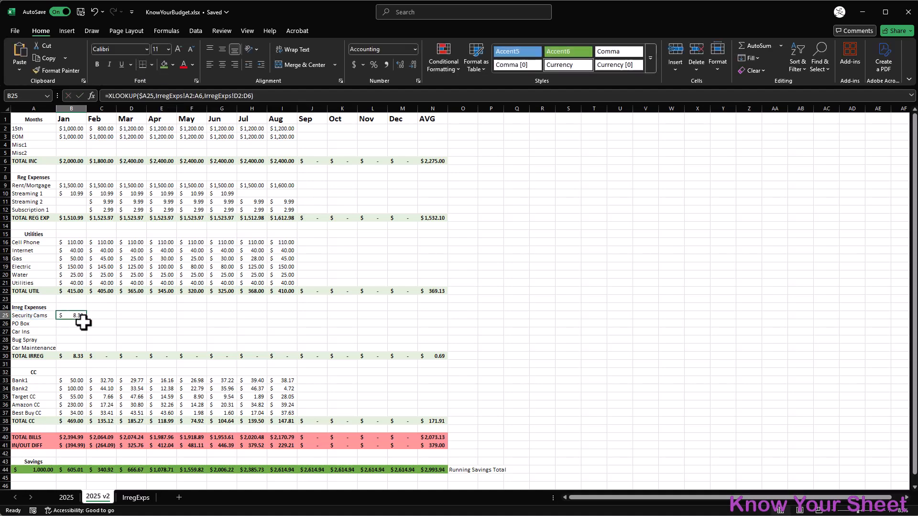
{"action": "left_click_drag", "start_coordinate": [86, 319], "coordinate": [416, 350]}
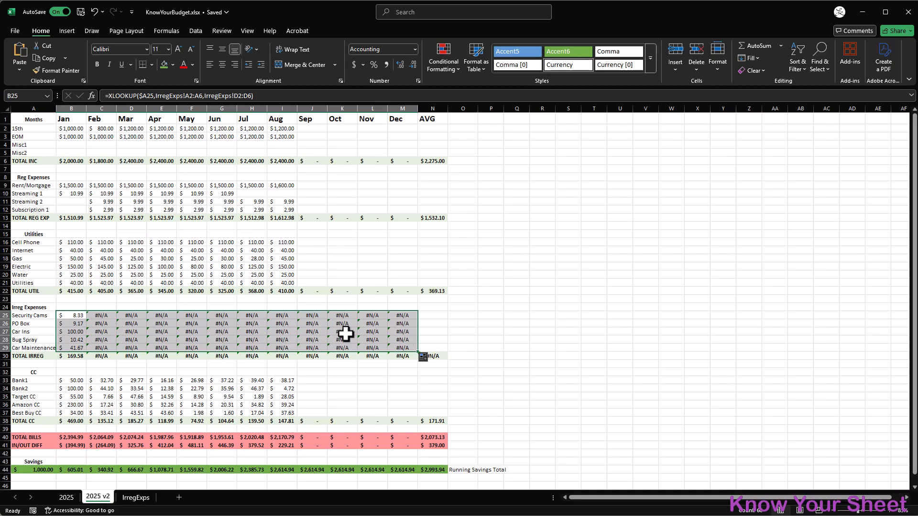
Check the filled lookup formula in C25 and undo its fill across the months
{"action": "left_click", "coordinate": [101, 316]}
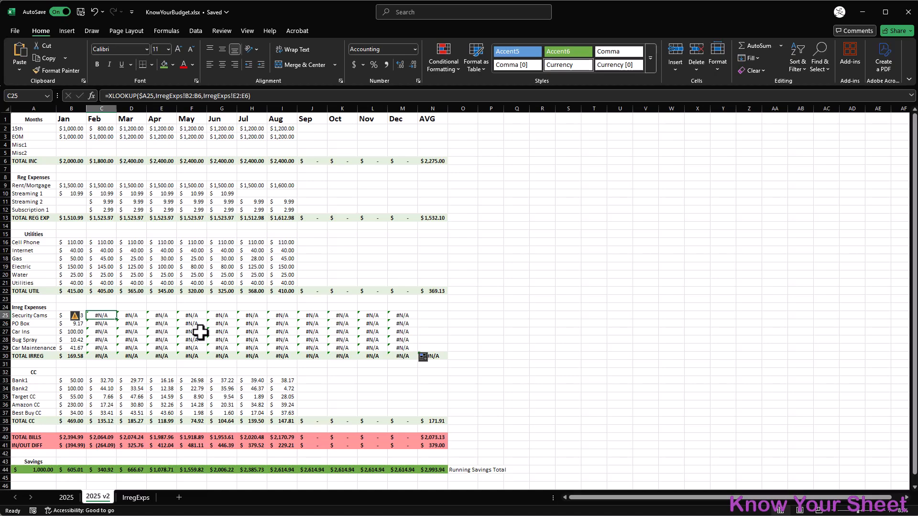
{"action": "key", "text": "ctrl+z"}
Make both lookup ranges absolute in B25, giving =XLOOKUP($A25,IrregExps!$A$2:$A$6,IrregExps!$D$2:$D$6)
{"action": "left_click", "coordinate": [80, 315]}
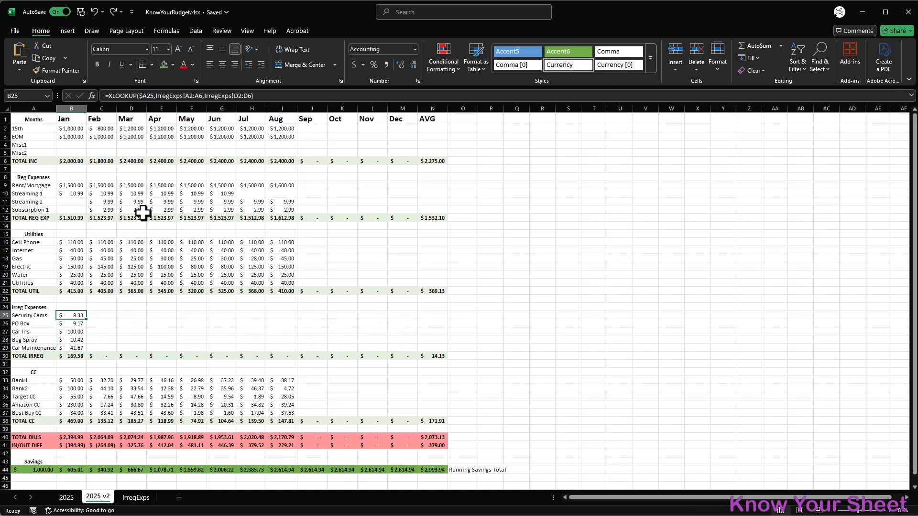
{"action": "left_click", "coordinate": [198, 96]}
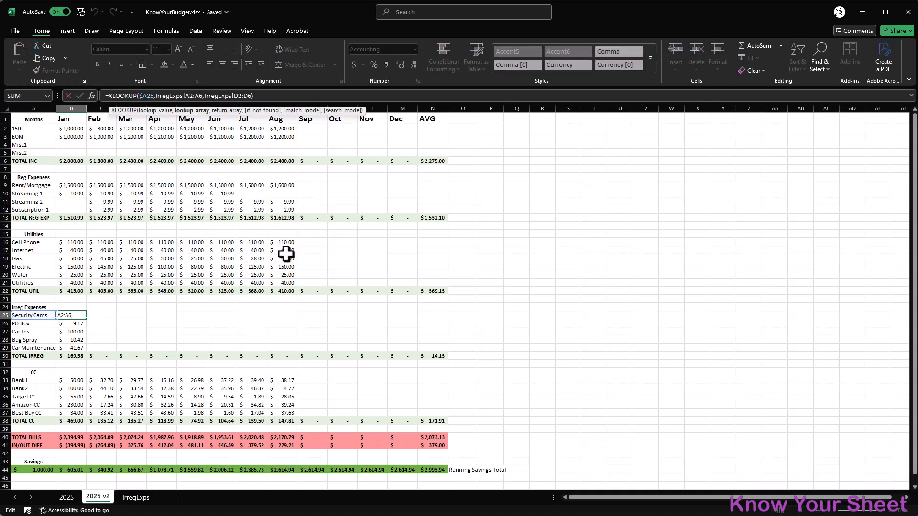
{"action": "key", "text": "F4"}
{"action": "left_click", "coordinate": [251, 95]}
{"action": "key", "text": "F4"}
{"action": "key", "text": "F4"}
{"action": "key", "text": "F4"}
{"action": "key", "text": "F4"}
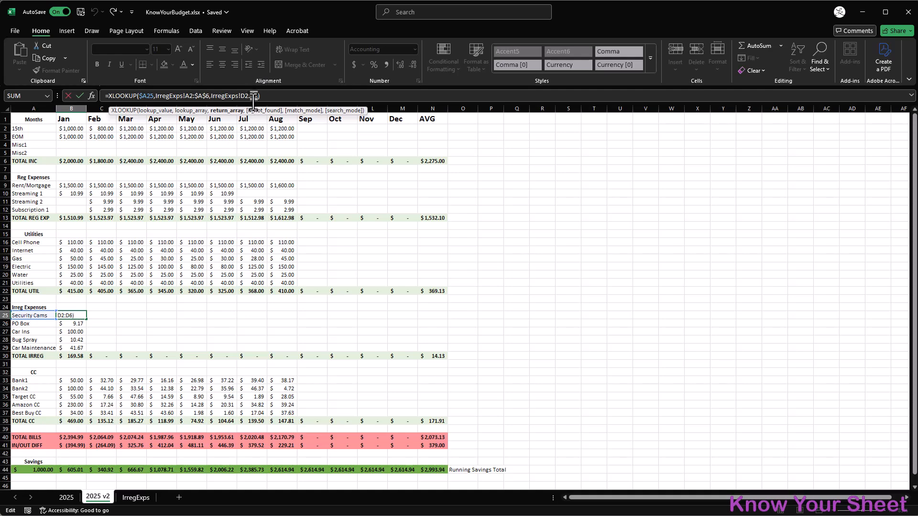
{"action": "left_click", "coordinate": [188, 95]}
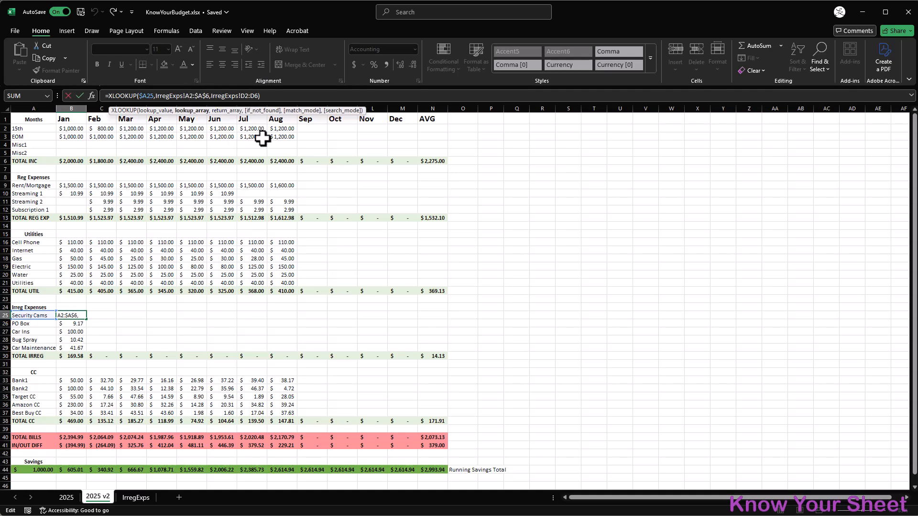
{"action": "key", "text": "F4"}
{"action": "left_click", "coordinate": [248, 96]}
{"action": "key", "text": "F4"}
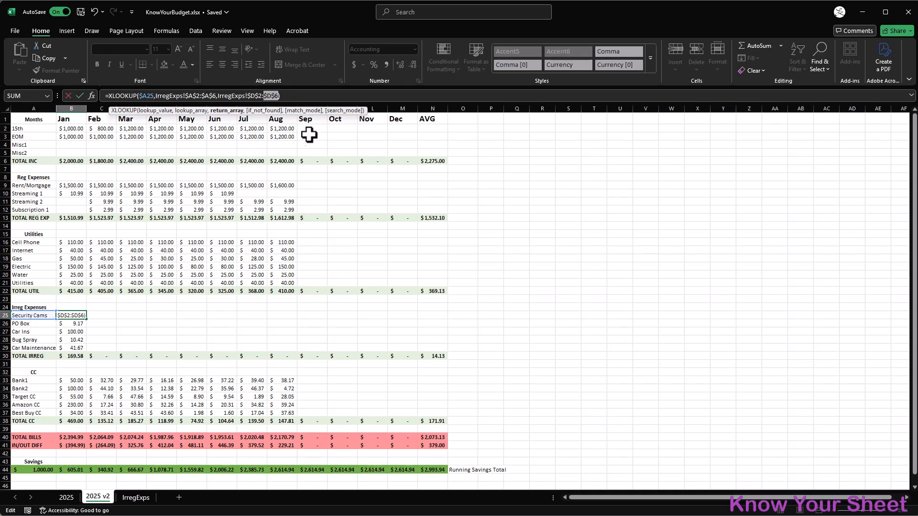
{"action": "key", "text": "Return"}
Fill the B25 formula across the irregular expense block through N29 and clear the AVG column cells N25:N29
{"action": "left_click", "coordinate": [79, 316]}
{"action": "left_click_drag", "start_coordinate": [87, 320], "coordinate": [448, 358]}
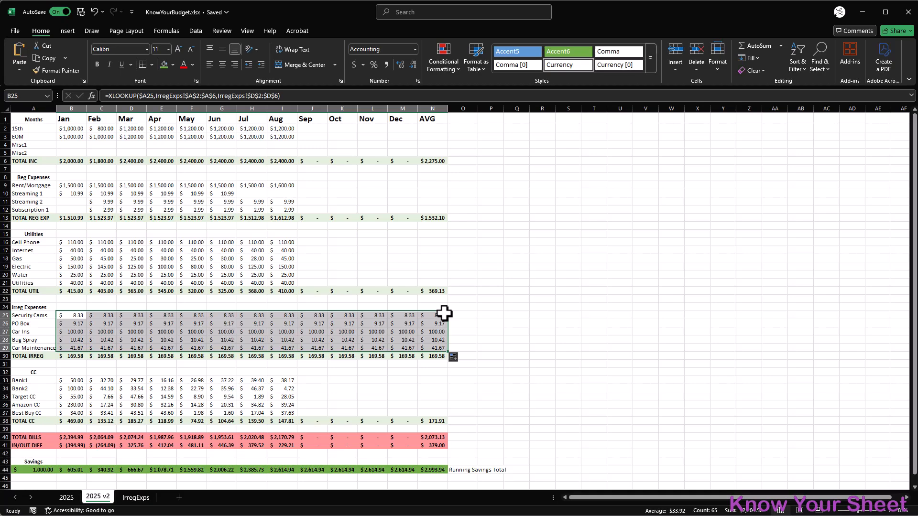
{"action": "left_click_drag", "start_coordinate": [444, 314], "coordinate": [443, 350]}
{"action": "key", "text": "Delete"}
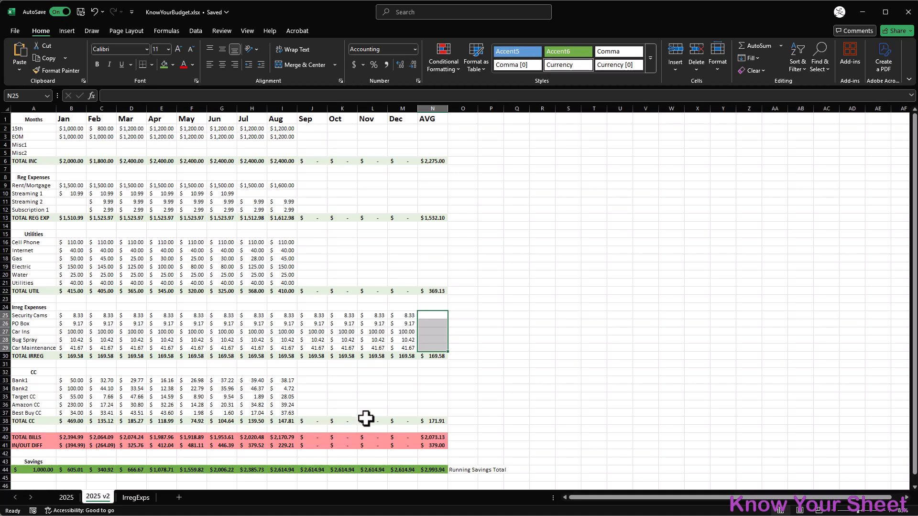
{"action": "left_click", "coordinate": [524, 412]}
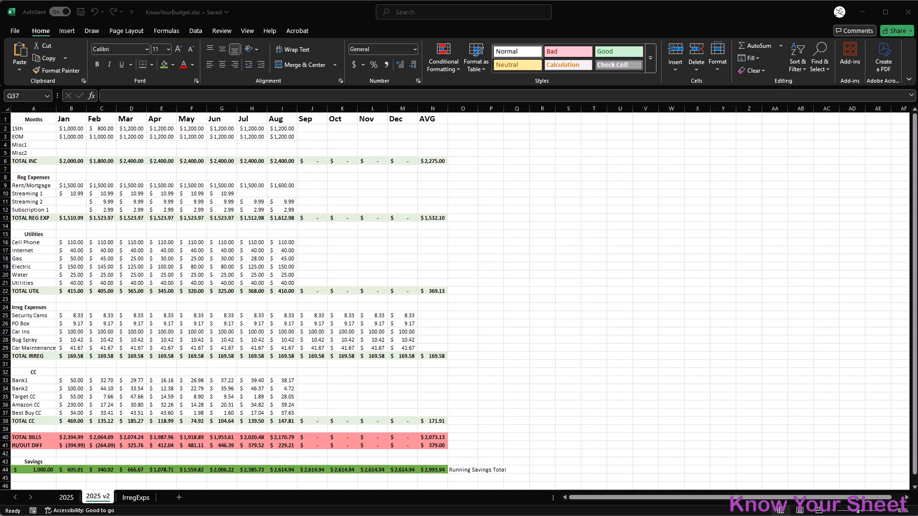
{"action": "left_click", "coordinate": [532, 349]}
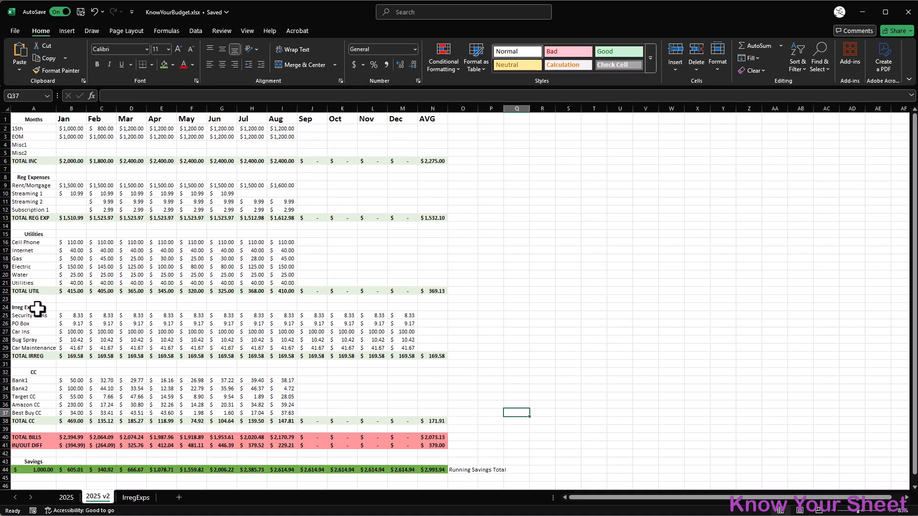
Copy the Irreg Expenses block A24:N30 to A46, below the savings row, and check the formula in B47
{"action": "left_click_drag", "start_coordinate": [37, 310], "coordinate": [444, 354]}
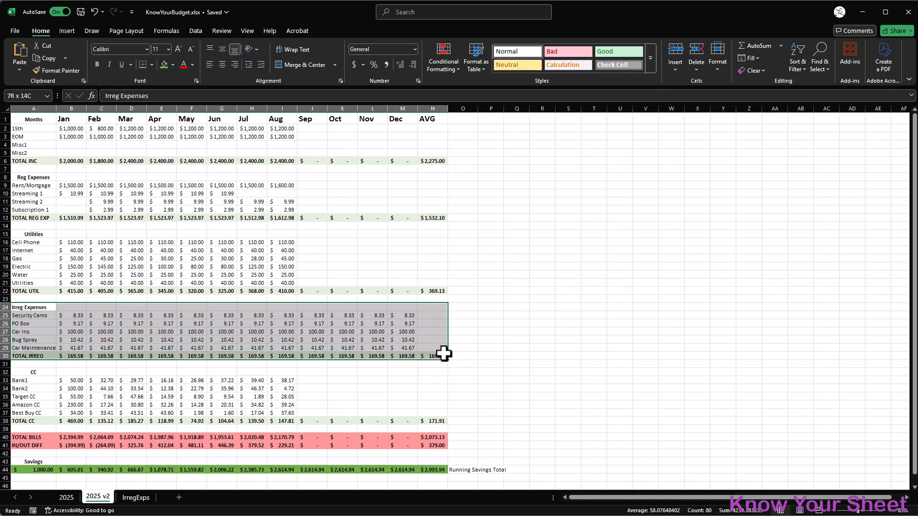
{"action": "key", "text": "ctrl+c"}
{"action": "scroll", "coordinate": [128, 311], "scroll_direction": "down", "scroll_amount": 4}
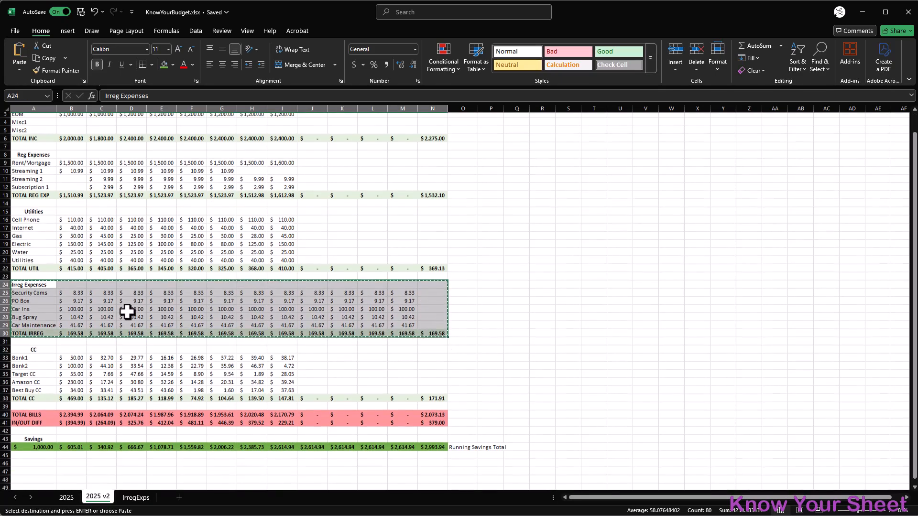
{"action": "scroll", "coordinate": [122, 313], "scroll_direction": "down", "scroll_amount": 2}
{"action": "left_click", "coordinate": [28, 361]}
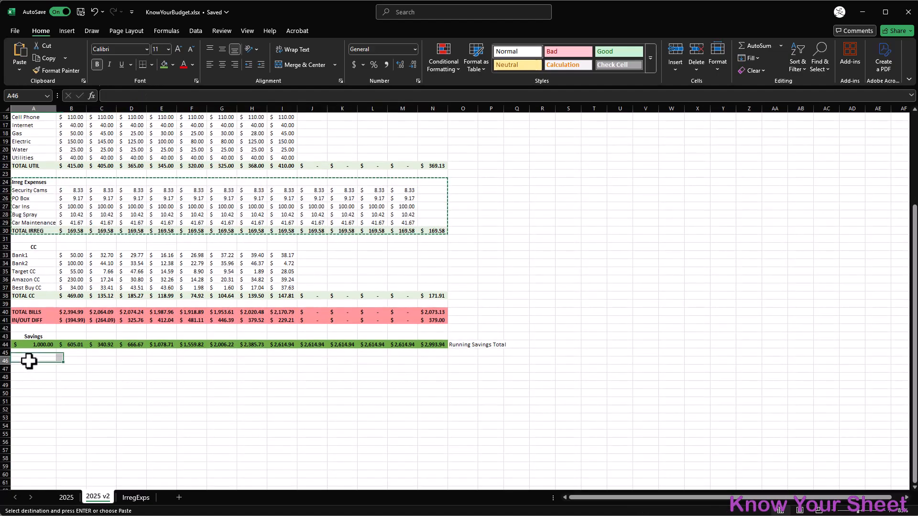
{"action": "key", "text": "ctrl+v"}
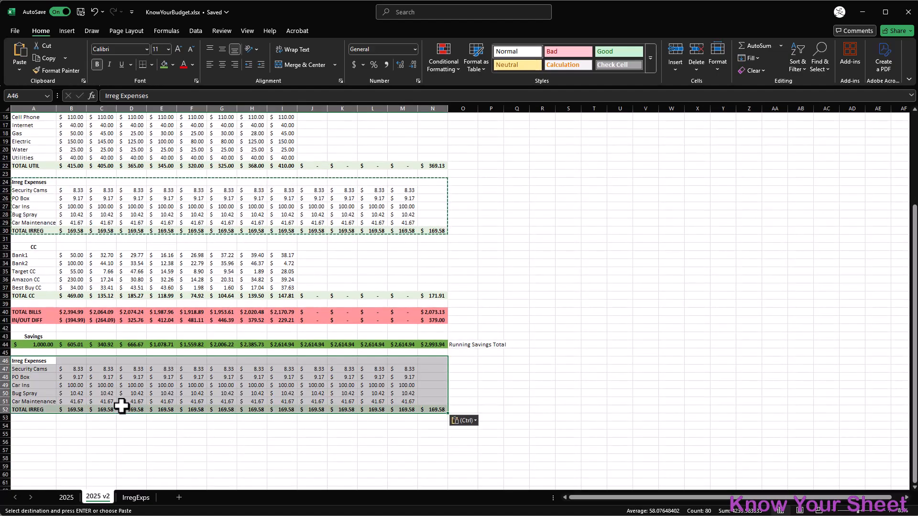
{"action": "left_click", "coordinate": [74, 369]}
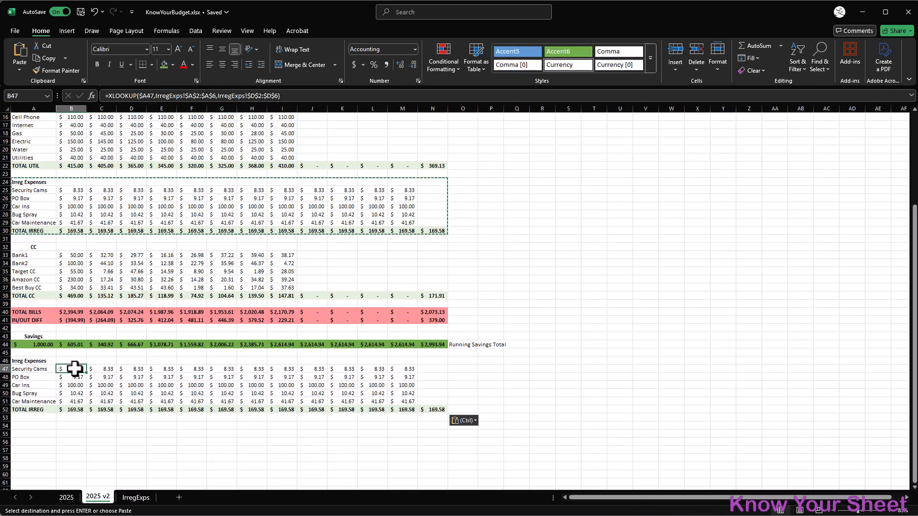
Center the copied block's heading in A46 and rename it HOLD EXP
{"action": "left_click", "coordinate": [44, 361]}
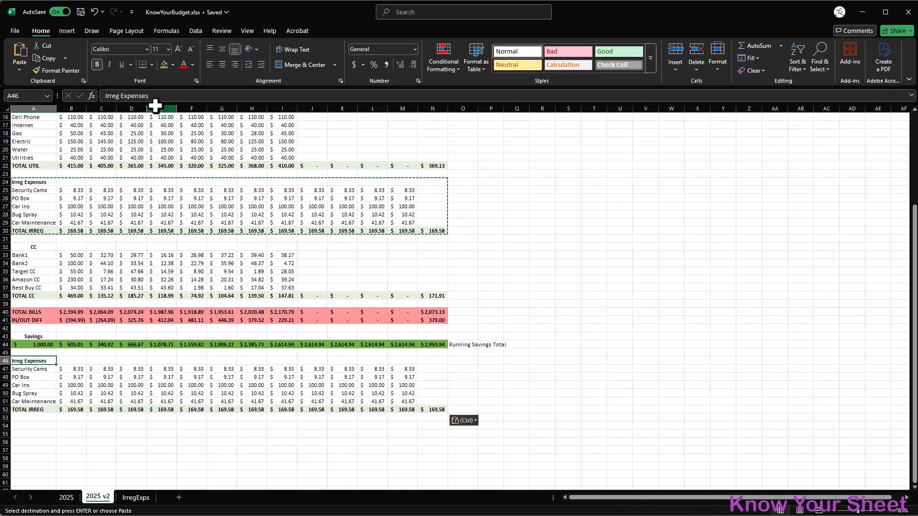
{"action": "left_click", "coordinate": [222, 65]}
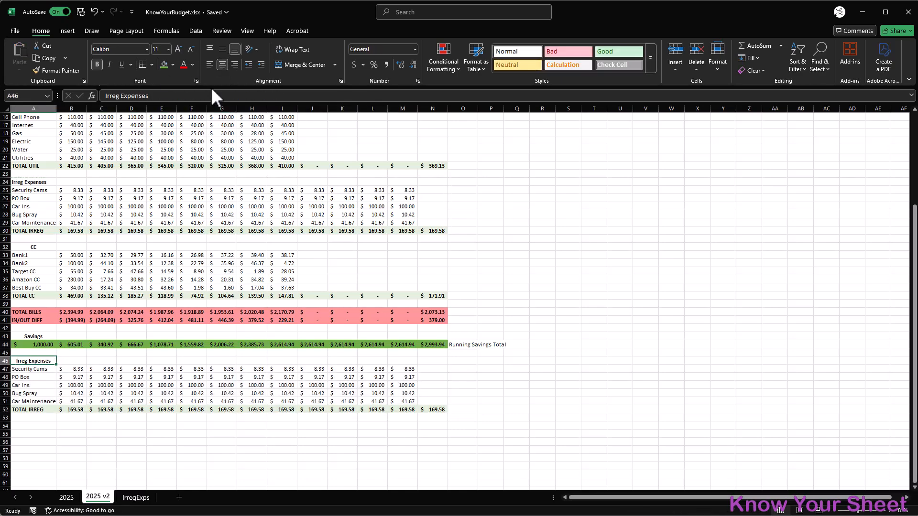
{"action": "type", "text": "HOLD E"}
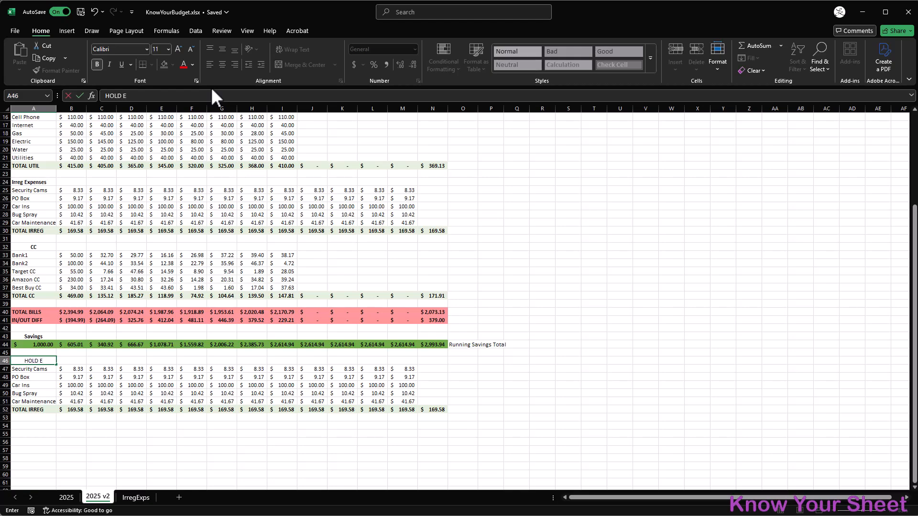
{"action": "type", "text": "XP"}
{"action": "key", "text": "Return"}
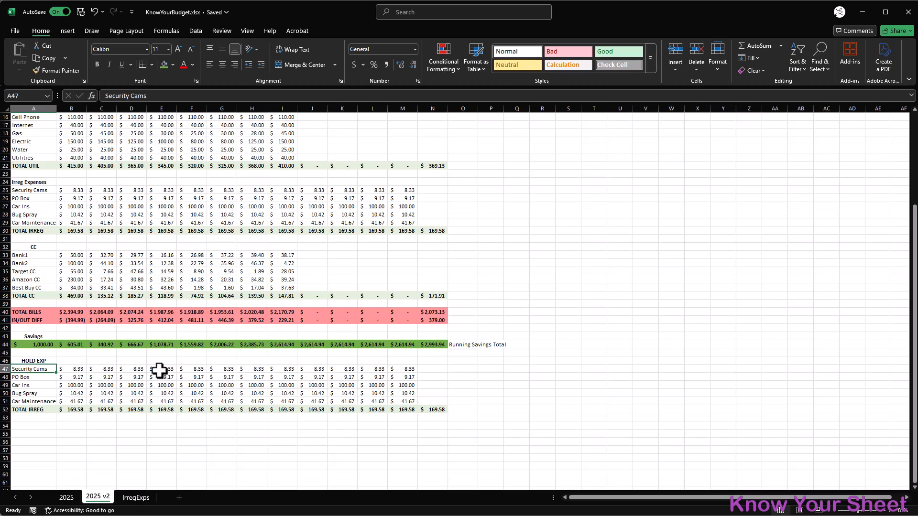
Copy the irregular expense amounts B25:N29 from the 2025 sheet into B25 of the 2025 v2 sheet
{"action": "left_click", "coordinate": [65, 497]}
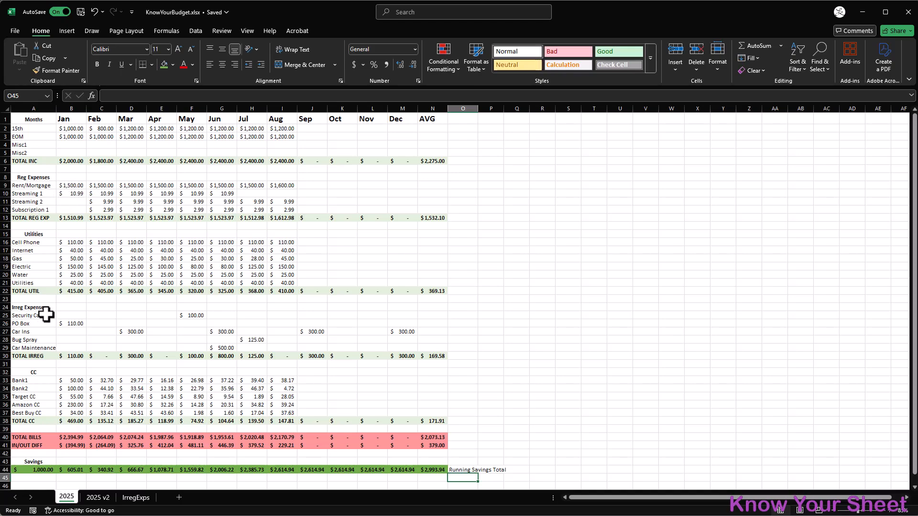
{"action": "left_click_drag", "start_coordinate": [65, 314], "coordinate": [432, 348]}
{"action": "key", "text": "ctrl+c"}
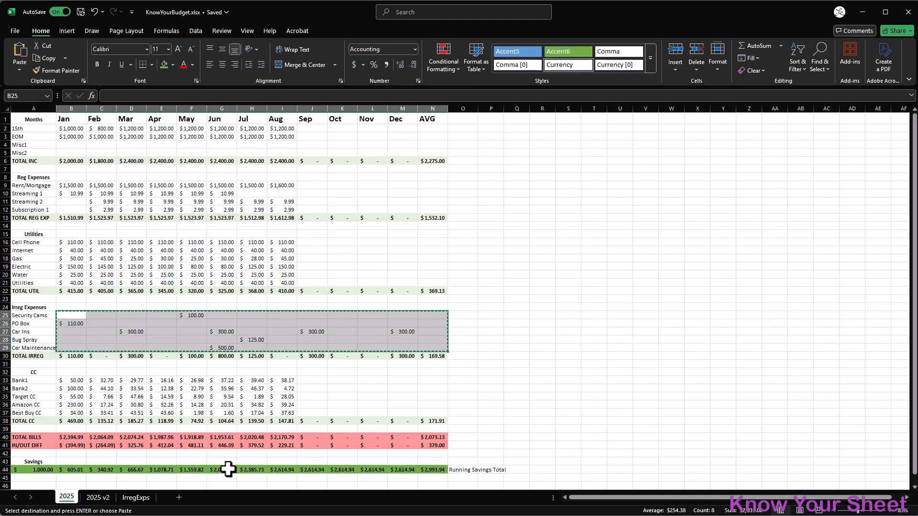
{"action": "left_click", "coordinate": [95, 500]}
{"action": "left_click", "coordinate": [71, 190]}
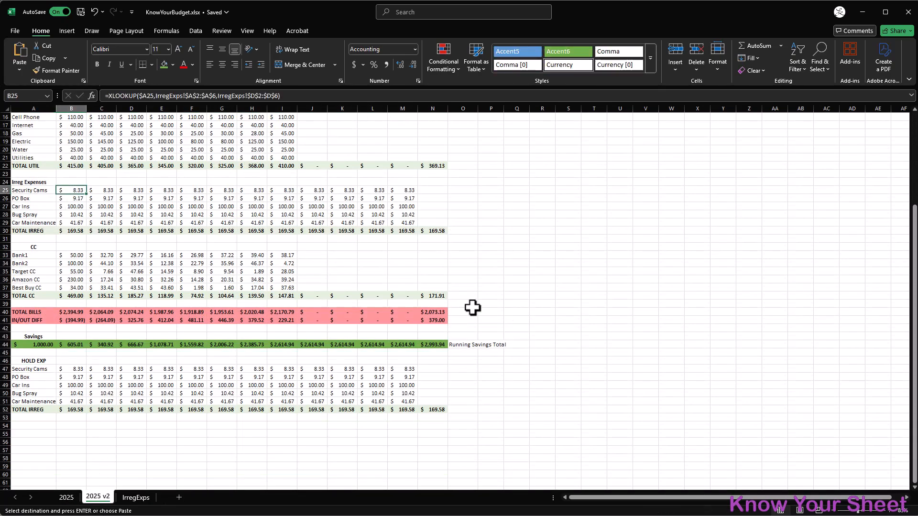
{"action": "key", "text": "ctrl+v"}
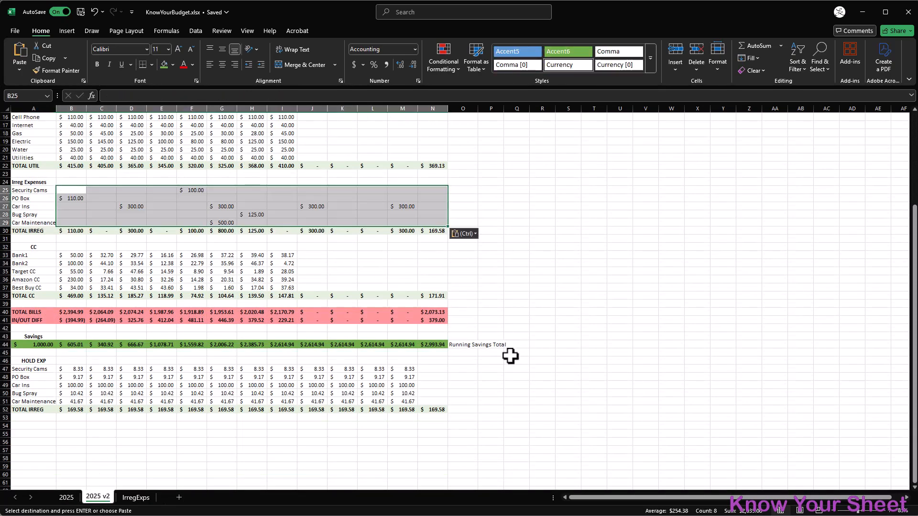
{"action": "left_click", "coordinate": [258, 451]}
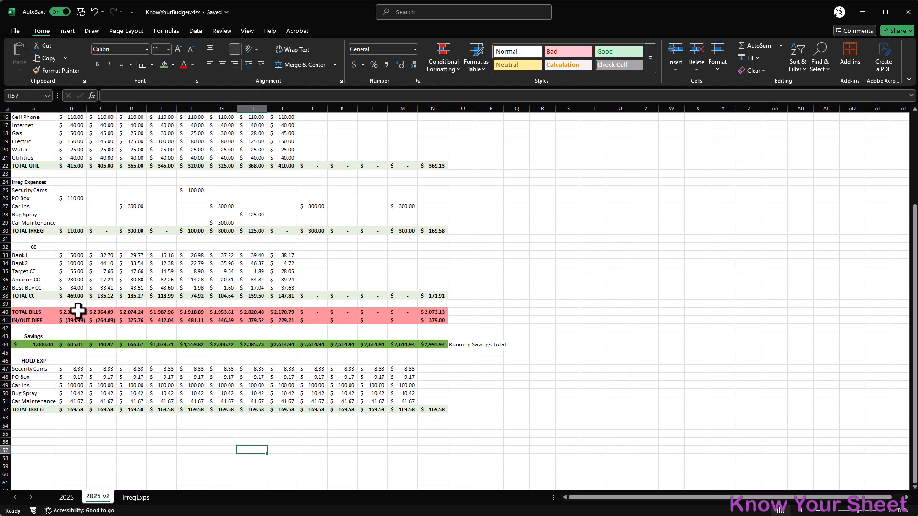
Add the TOTAL IRREG cell B30 to January's TOTAL BILLS formula in B40, giving =SUM(B38,B22,B13,B30)
{"action": "double_click", "coordinate": [101, 312]}
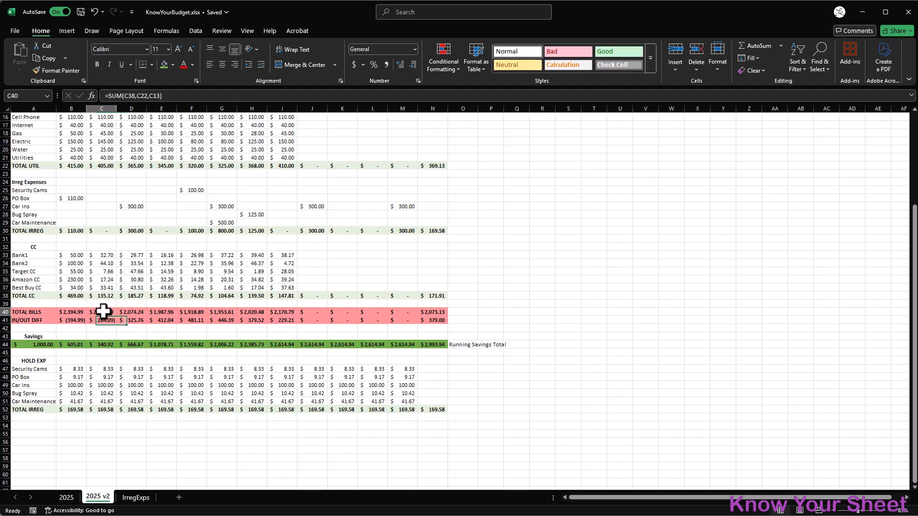
{"action": "left_click", "coordinate": [215, 94]}
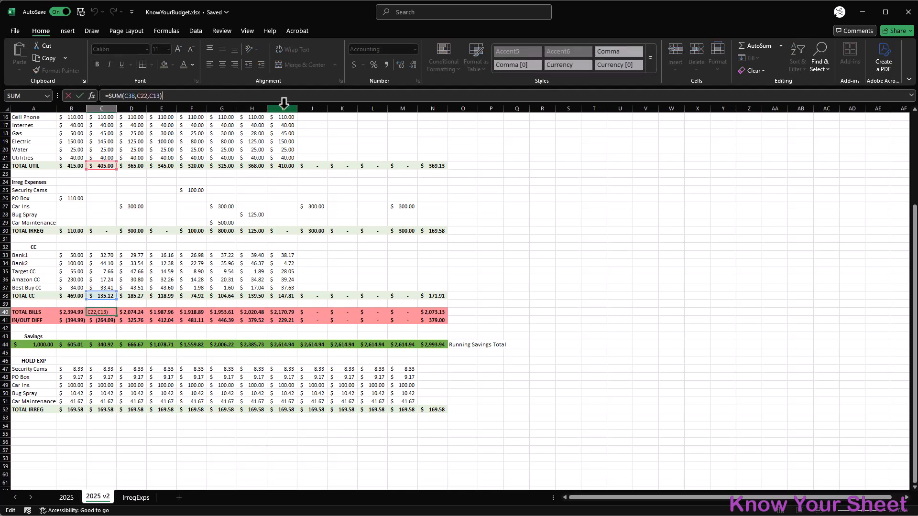
{"action": "left_click", "coordinate": [73, 311]}
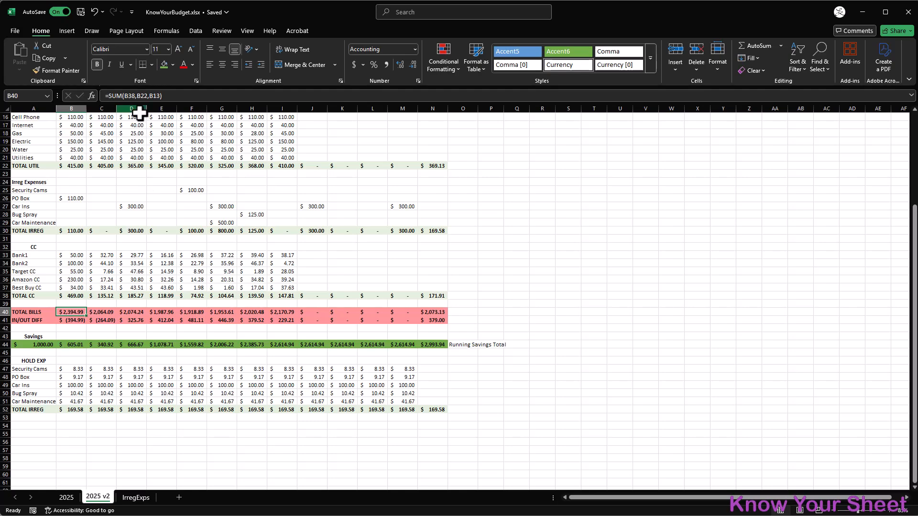
{"action": "left_click", "coordinate": [161, 96]}
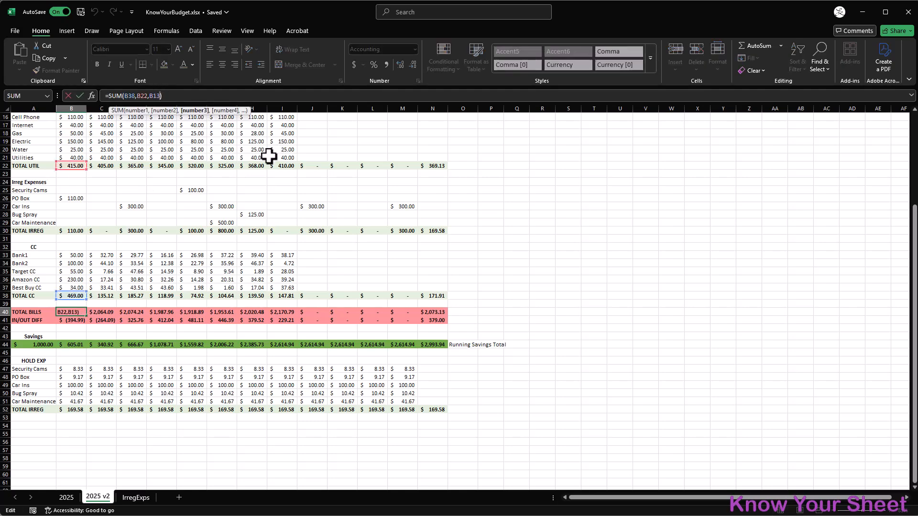
{"action": "type", "text": ","}
{"action": "left_click", "coordinate": [74, 231]}
{"action": "key", "text": "Return"}
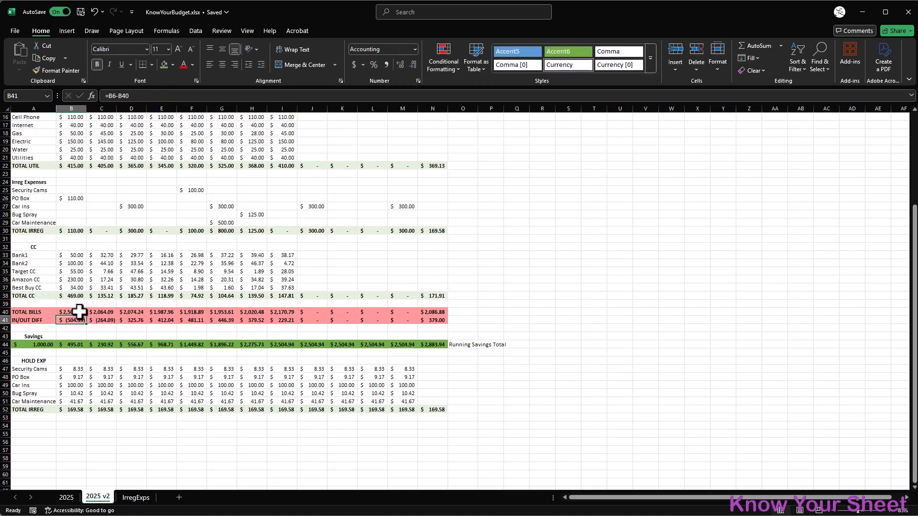
Fill the TOTAL BILLS formula from B40 across the remaining months through M40
{"action": "left_click", "coordinate": [79, 314]}
{"action": "left_click_drag", "start_coordinate": [93, 316], "coordinate": [416, 319]}
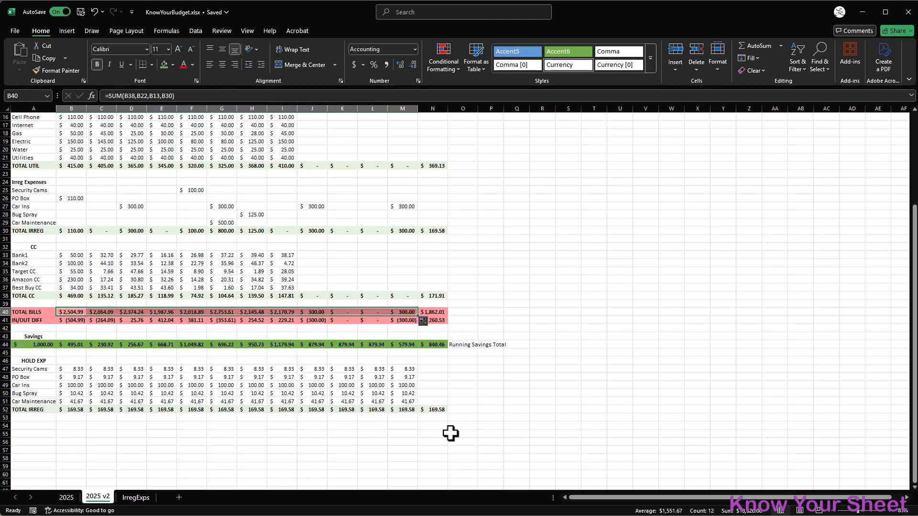
{"action": "scroll", "coordinate": [436, 395], "scroll_direction": "up", "scroll_amount": 3}
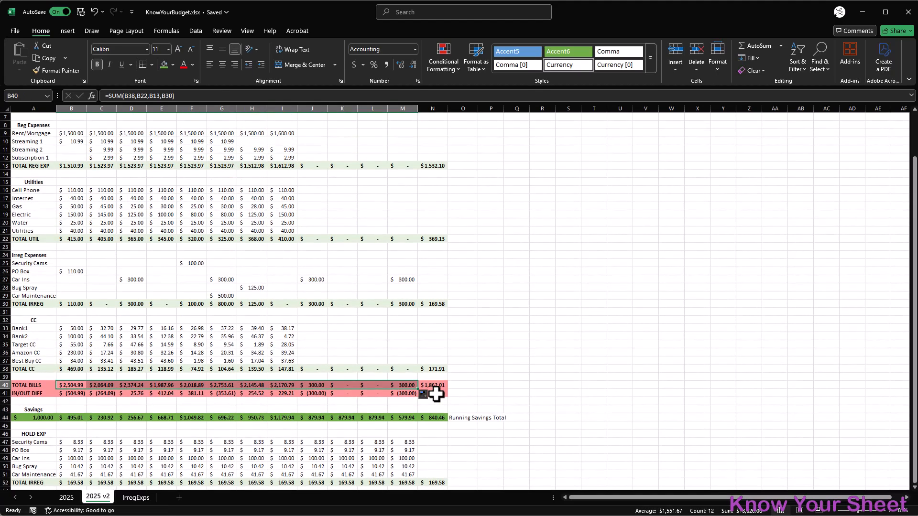
{"action": "scroll", "coordinate": [436, 395], "scroll_direction": "down", "scroll_amount": 2}
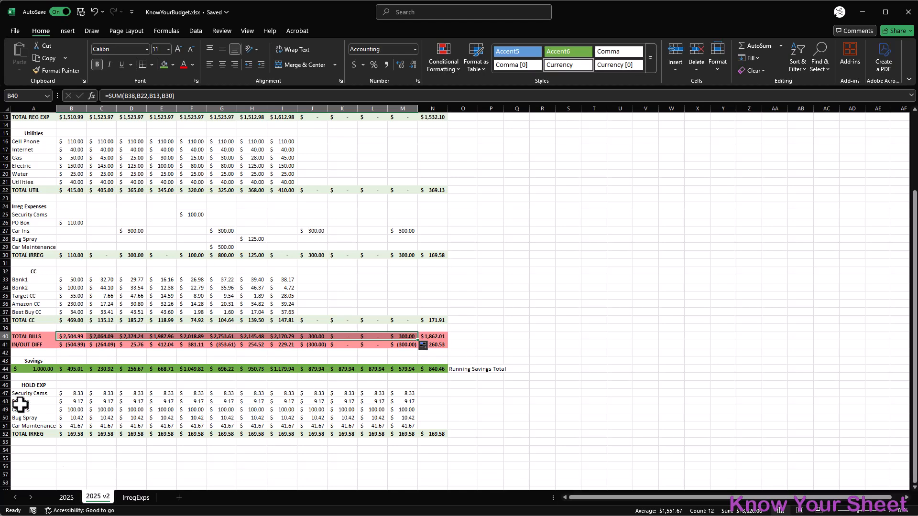
Fill the months when payment is due in the HOLD EXP section with light red: Security Cams cell F47 and PO Box cell B48
{"action": "left_click", "coordinate": [19, 450]}
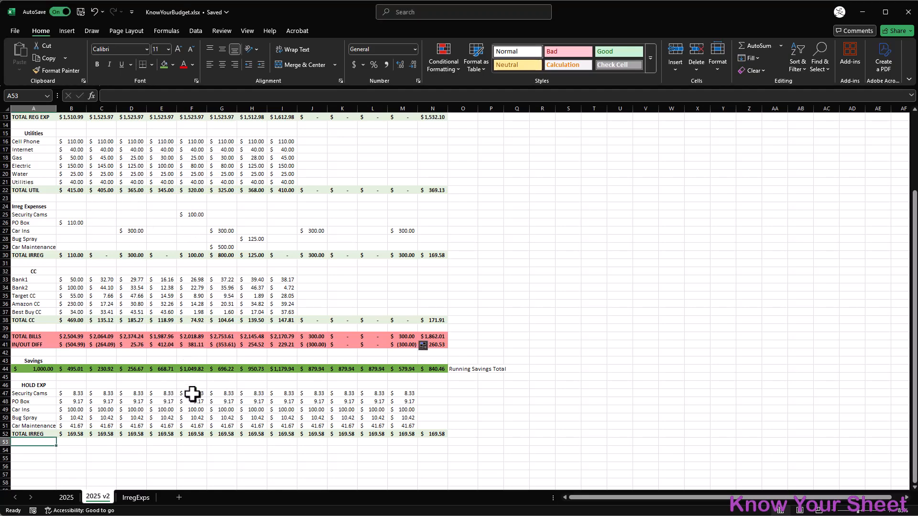
{"action": "left_click", "coordinate": [196, 393]}
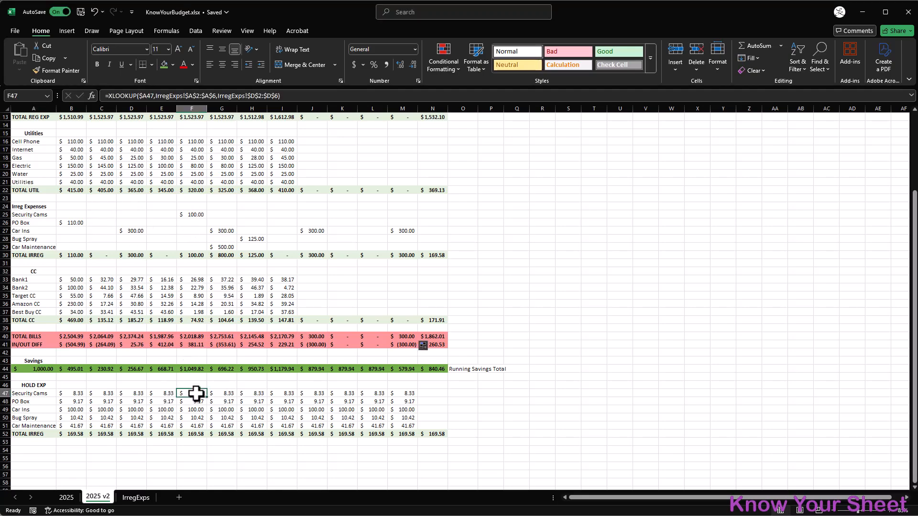
{"action": "left_click", "coordinate": [173, 65]}
{"action": "left_click", "coordinate": [164, 243]}
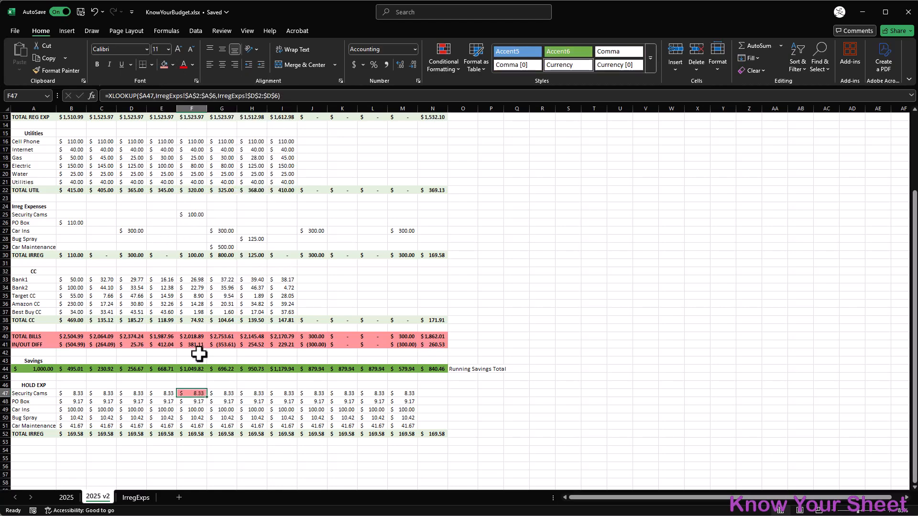
{"action": "left_click", "coordinate": [71, 402]}
{"action": "left_click", "coordinate": [163, 64]}
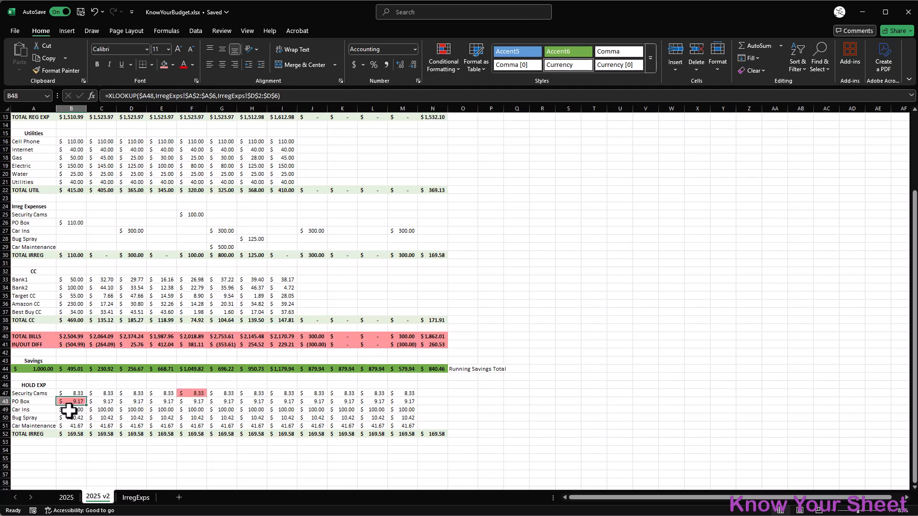
Apply the same light red fill to the Car Ins cells D49, G49, J49 and M49 in the HOLD EXP section
{"action": "left_click", "coordinate": [130, 409]}
{"action": "left_click", "coordinate": [163, 64]}
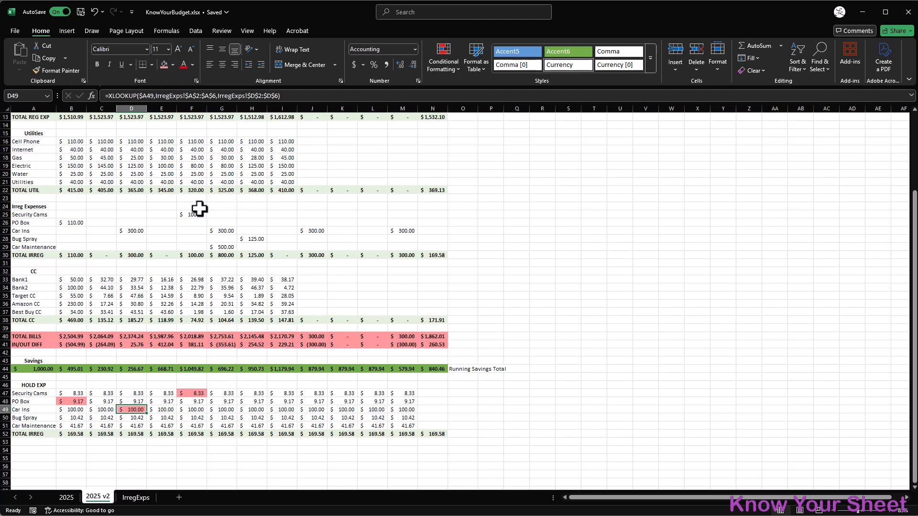
{"action": "left_click", "coordinate": [218, 410]}
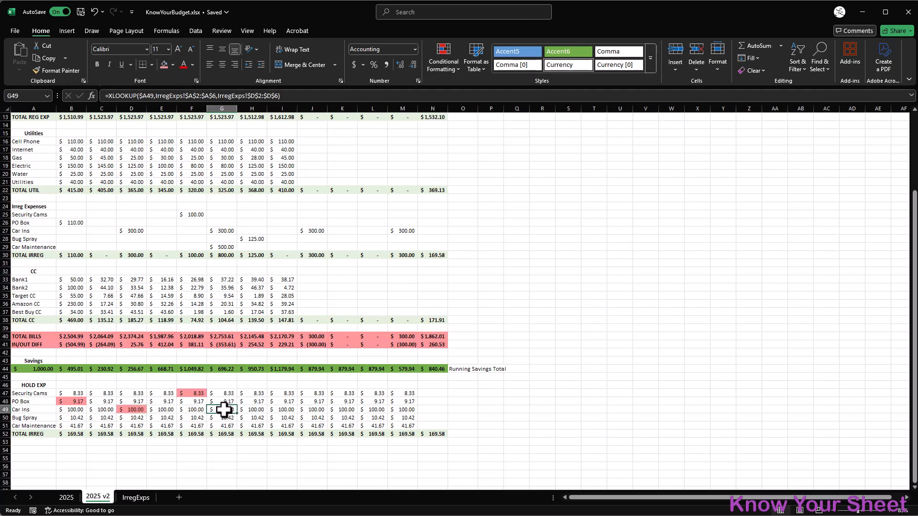
{"action": "left_click", "coordinate": [318, 410], "text": "ctrl"}
{"action": "left_click", "coordinate": [404, 410], "text": "ctrl"}
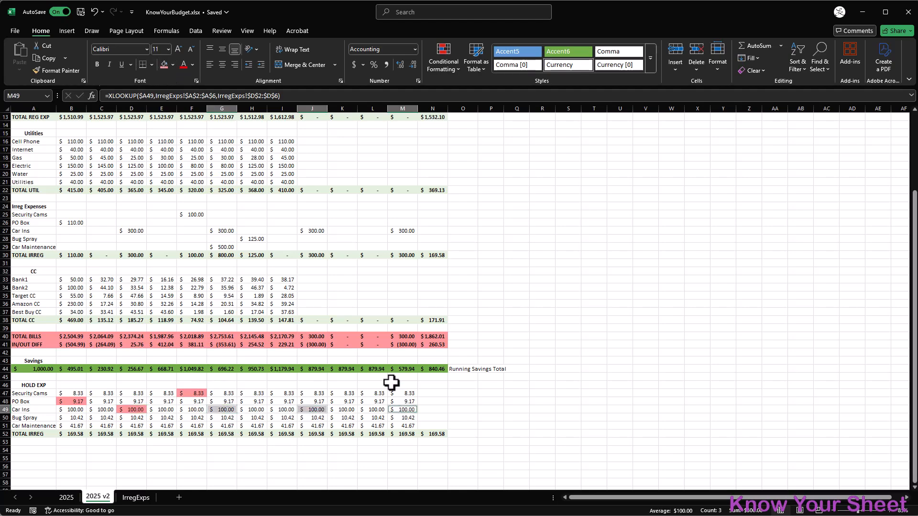
{"action": "left_click", "coordinate": [166, 66]}
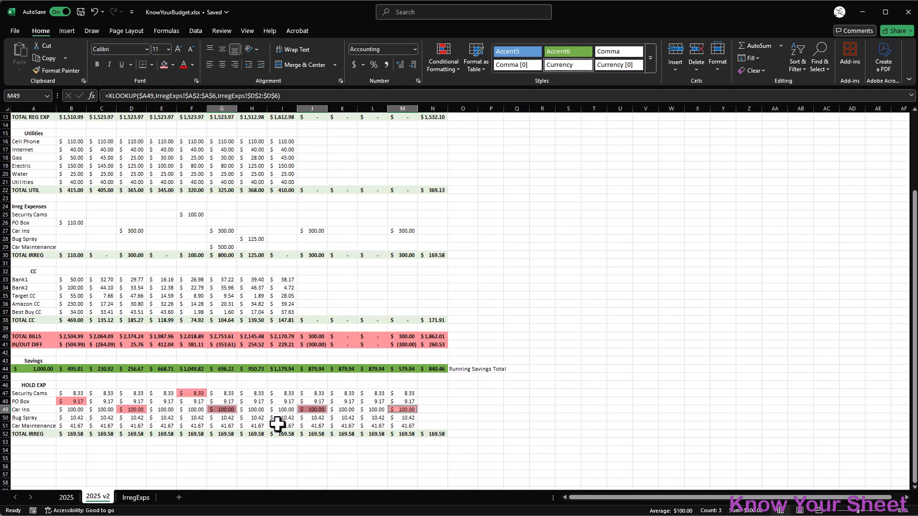
Try to apply the light red fill to Bug Spray cell H50 and Car Maintenance cell G51
{"action": "left_click", "coordinate": [251, 417]}
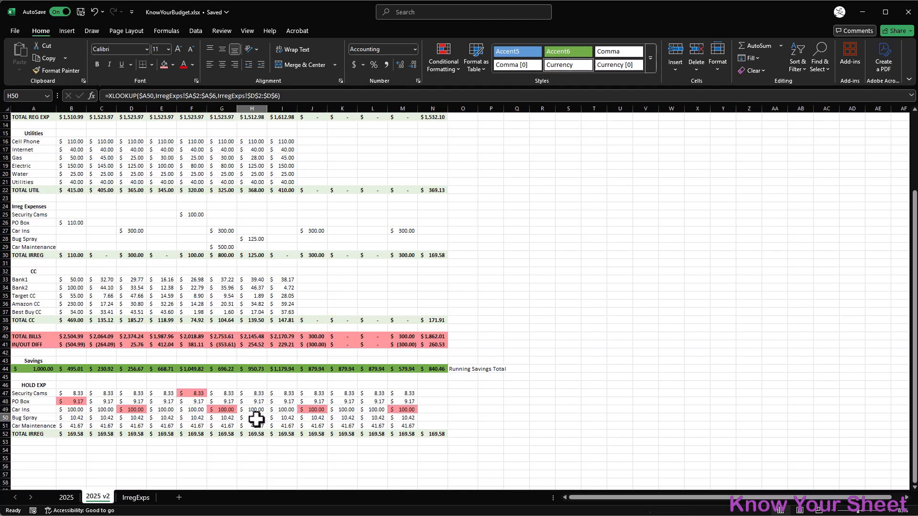
{"action": "left_click", "coordinate": [224, 425], "text": "ctrl"}
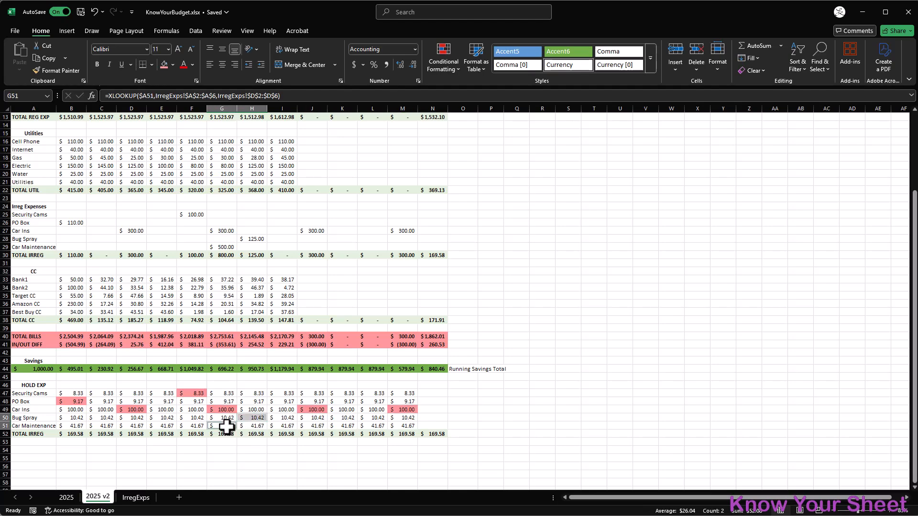
{"action": "left_click", "coordinate": [163, 64]}
{"action": "left_click", "coordinate": [258, 458]}
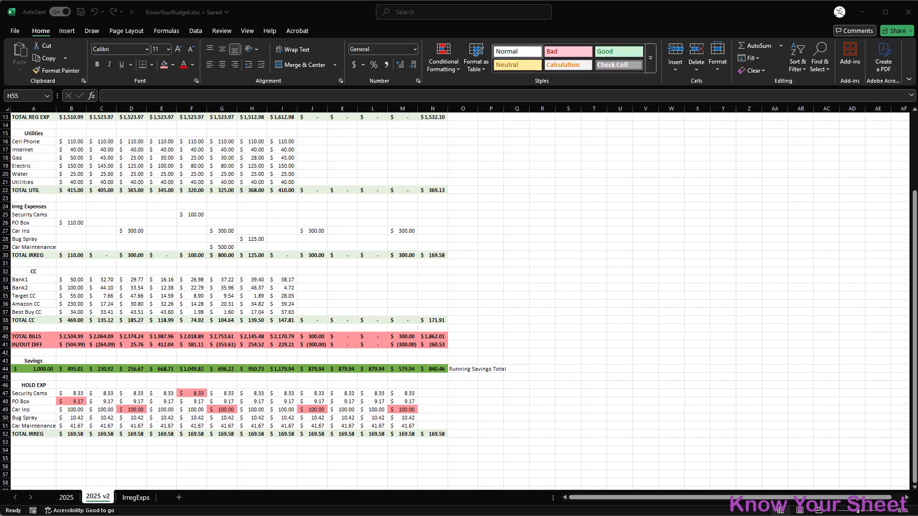
On the IrregExps sheet, total the Monthly column in D7 with a SUM of D2:D6
{"action": "left_click", "coordinate": [142, 498]}
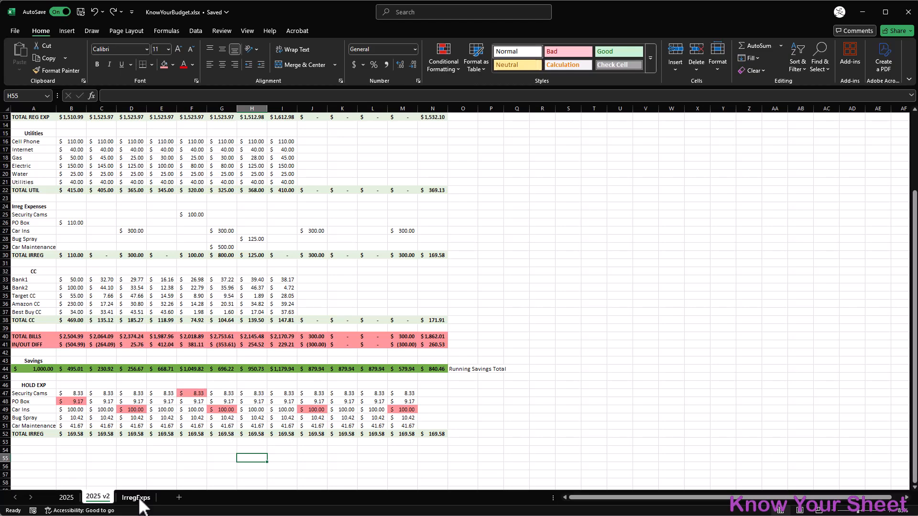
{"action": "left_click", "coordinate": [137, 498]}
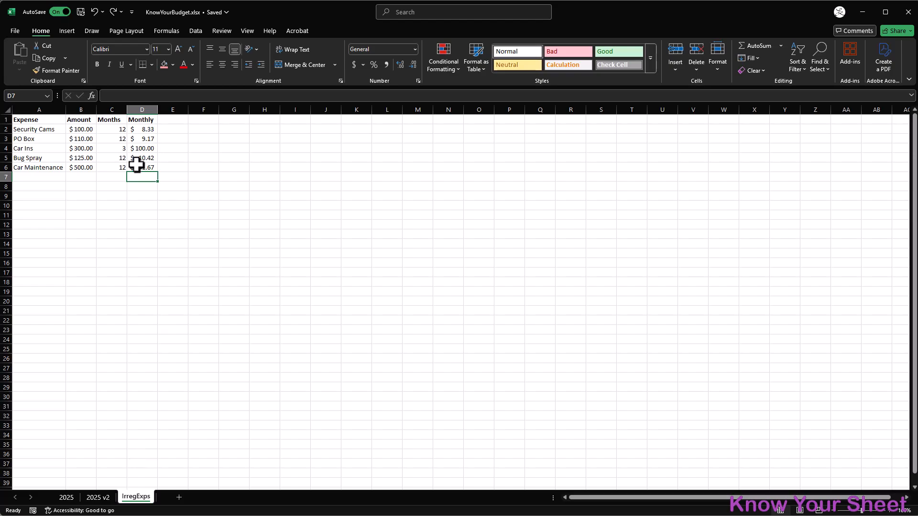
{"action": "type", "text": "sum("}
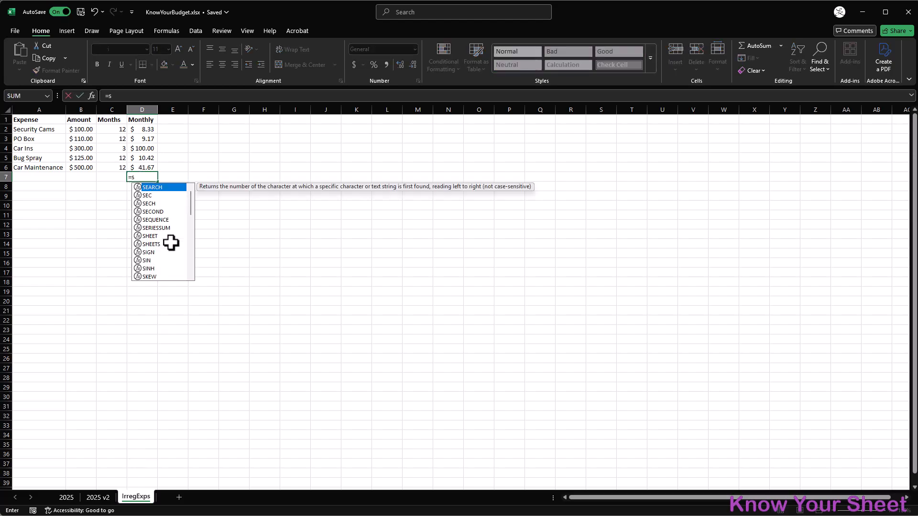
{"action": "key", "text": "Up"}
{"action": "key", "text": "shift+Up"}
{"action": "key", "text": "shift+Up"}
{"action": "key", "text": "shift+Up"}
{"action": "key", "text": "shift+Up"}
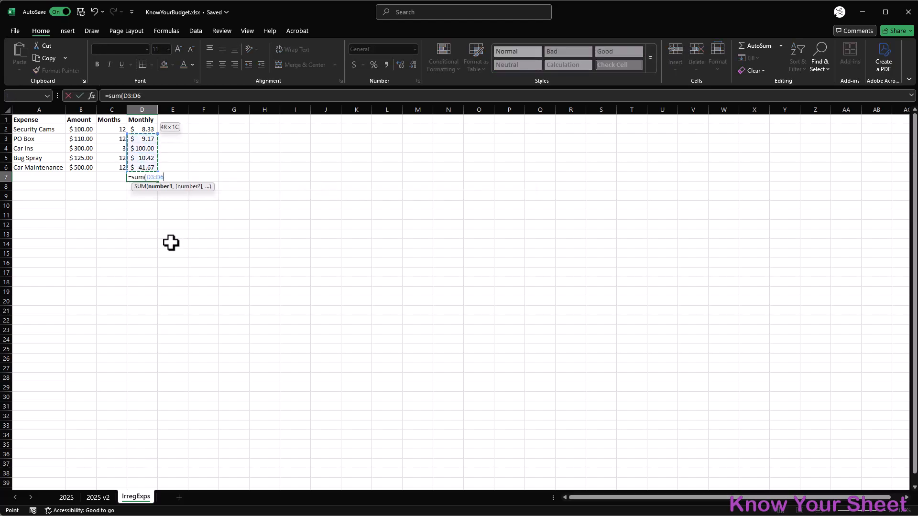
{"action": "key", "text": "Return"}
Enter the label MONTHLY HOLD in C7 beside the total and make it bold and right-aligned
{"action": "key", "text": "Up"}
{"action": "key", "text": "Left"}
{"action": "type", "text": "M"}
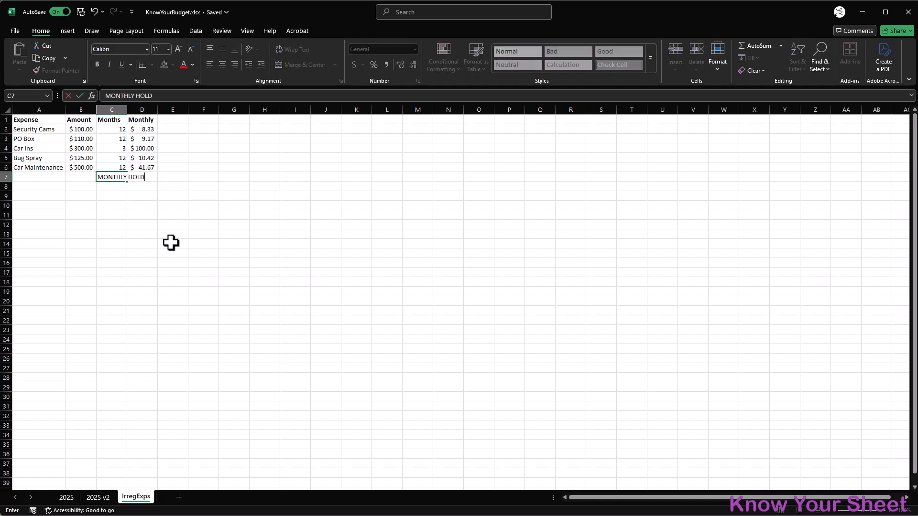
{"action": "key", "text": "Return"}
{"action": "key", "text": "Up"}
{"action": "key", "text": "ctrl+b"}
{"action": "left_click", "coordinate": [237, 64]}
Fill C7:D7 with light red and merge and center the MONTHLY HOLD label across B7:C7
{"action": "left_click", "coordinate": [147, 177], "text": "shift"}
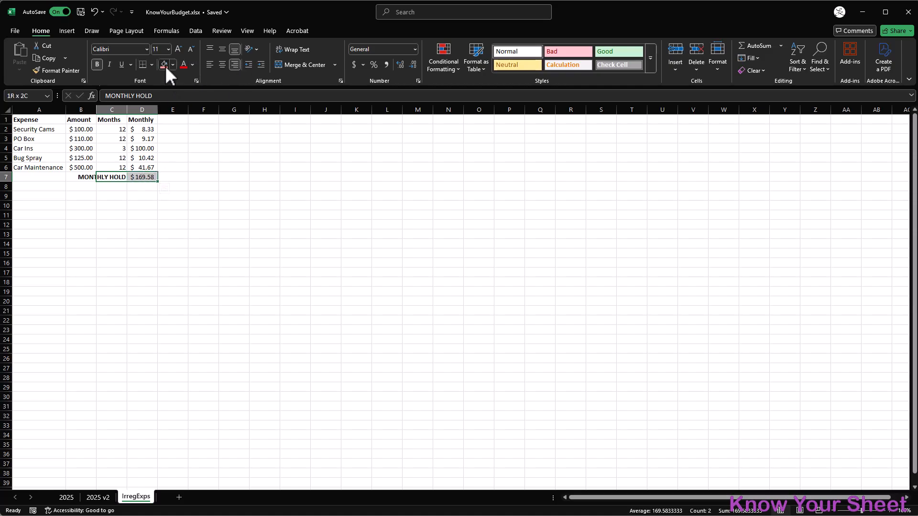
{"action": "left_click", "coordinate": [164, 64]}
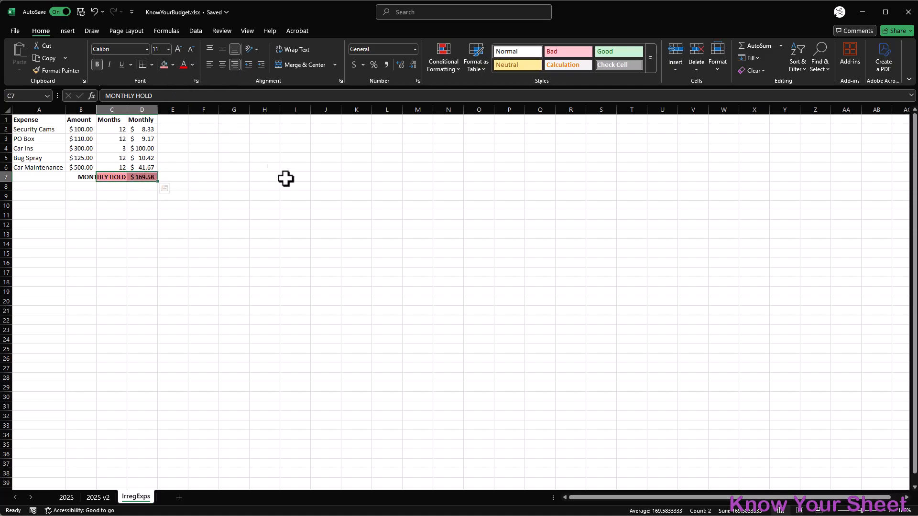
{"action": "left_click", "coordinate": [31, 176]}
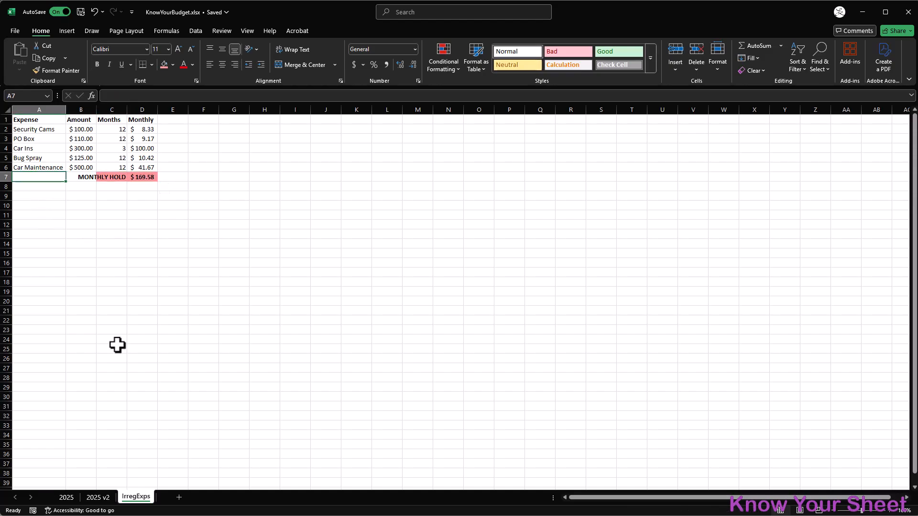
{"action": "left_click", "coordinate": [98, 177]}
{"action": "left_click_drag", "start_coordinate": [98, 176], "coordinate": [86, 177]}
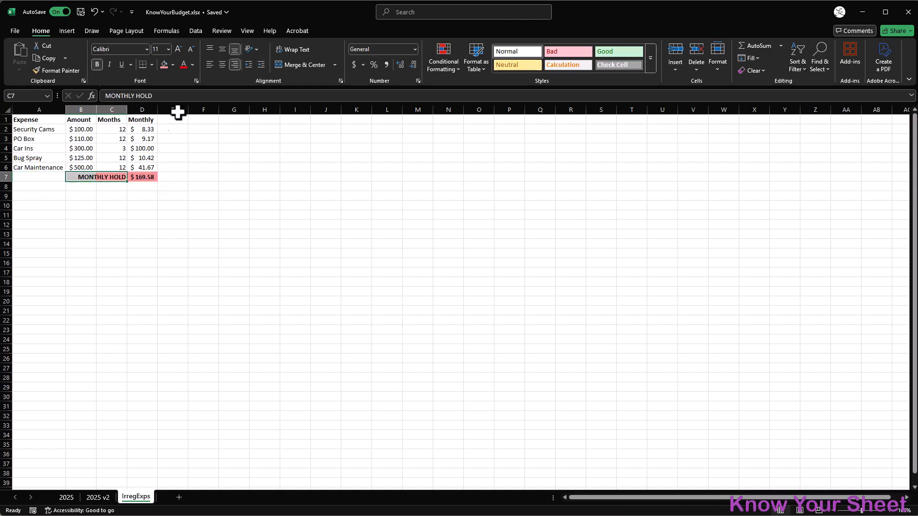
{"action": "left_click", "coordinate": [277, 63]}
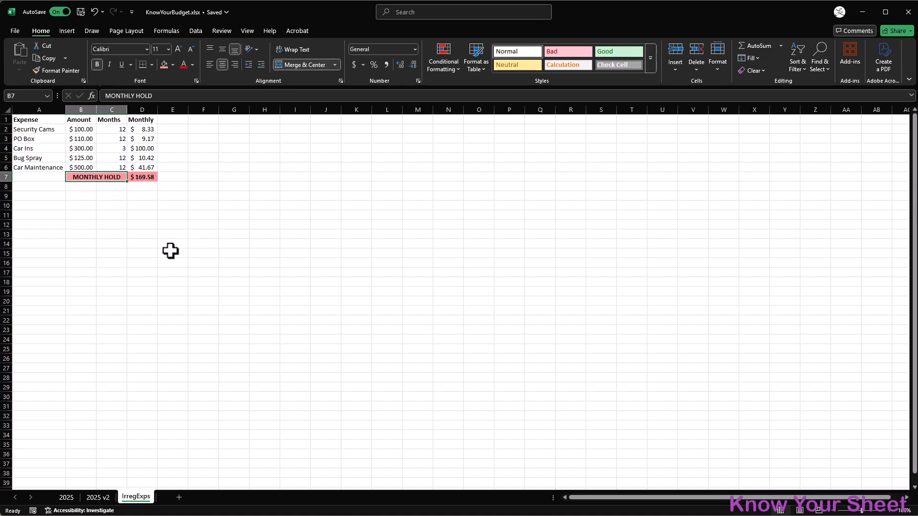
{"action": "left_click", "coordinate": [138, 198]}
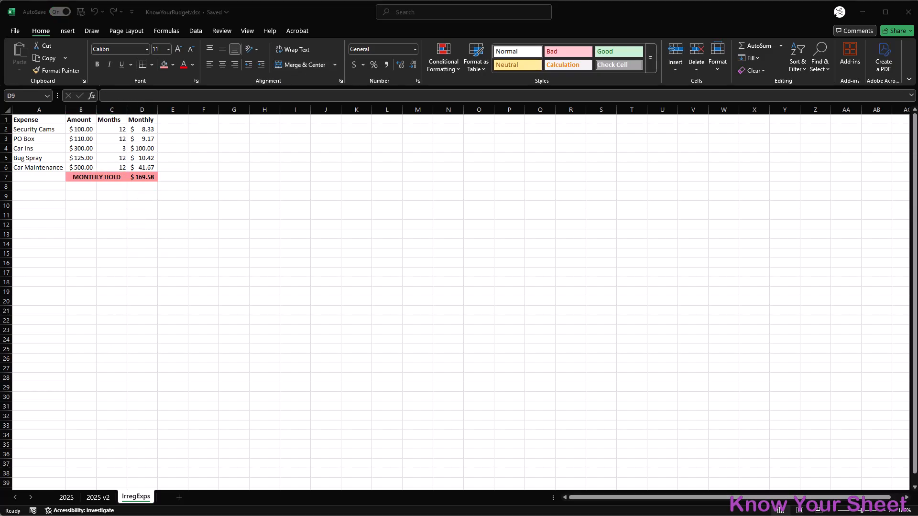
Select the HOLD EXP section, A46:N52, on the 2025 v2 sheet to review it
{"action": "left_click", "coordinate": [104, 497]}
{"action": "scroll", "coordinate": [113, 395], "scroll_direction": "down", "scroll_amount": 4}
{"action": "left_click_drag", "start_coordinate": [33, 385], "coordinate": [443, 435]}
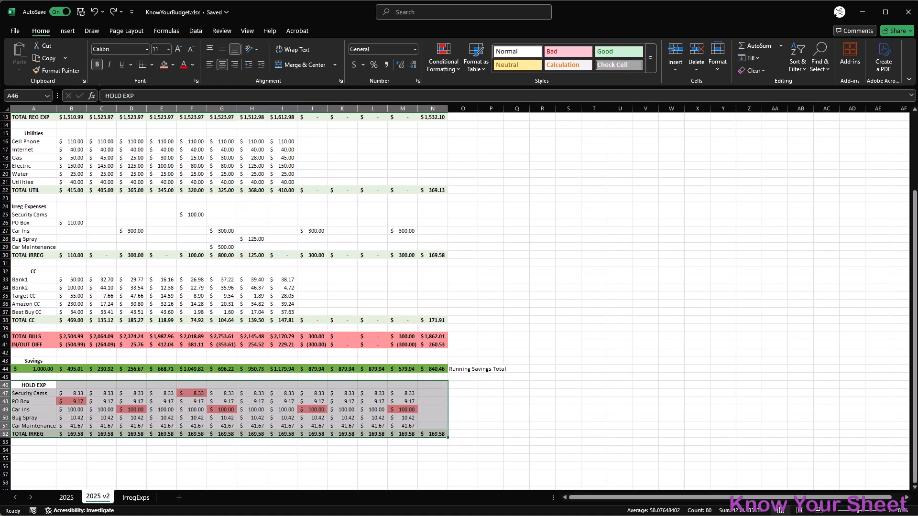
Copy the Jan to Dec headers in B1:M1 of the 2025 sheet to E1 of the IrregExps sheet
{"action": "left_click", "coordinate": [67, 498]}
{"action": "left_click_drag", "start_coordinate": [72, 119], "coordinate": [397, 116]}
{"action": "key", "text": "ctrl+c"}
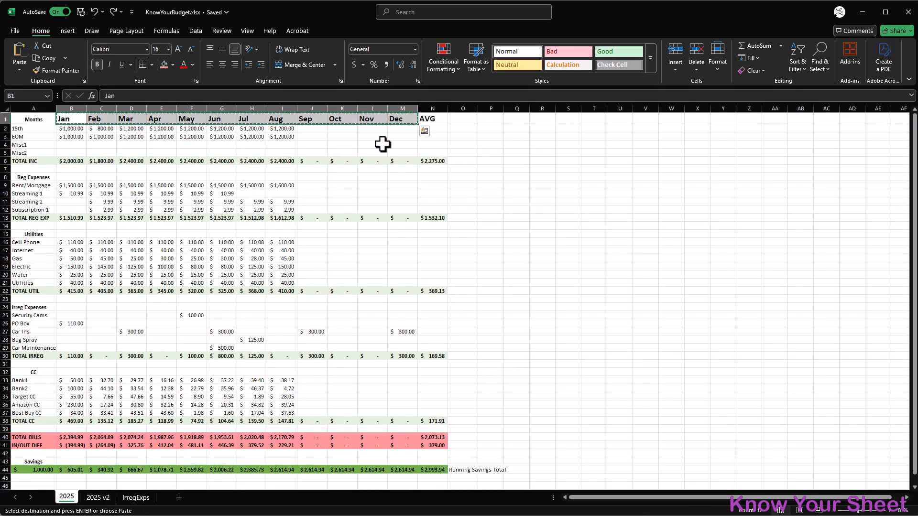
{"action": "left_click", "coordinate": [137, 498]}
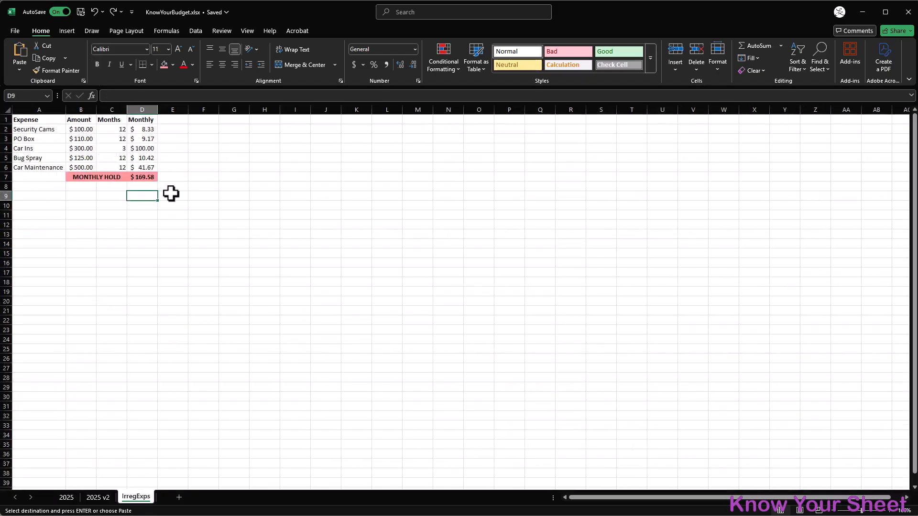
{"action": "left_click", "coordinate": [180, 121]}
{"action": "key", "text": "ctrl+v"}
Copy the irregular expense amounts in B25:M29 of the 2025 sheet to E2 of the IrregExps sheet
{"action": "left_click", "coordinate": [67, 497]}
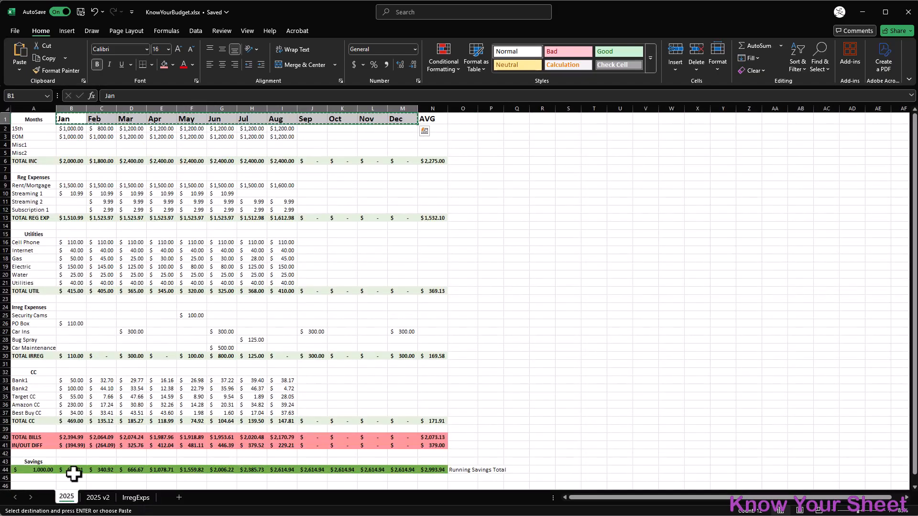
{"action": "left_click", "coordinate": [91, 349]}
{"action": "left_click_drag", "start_coordinate": [68, 314], "coordinate": [410, 345]}
{"action": "key", "text": "ctrl+c"}
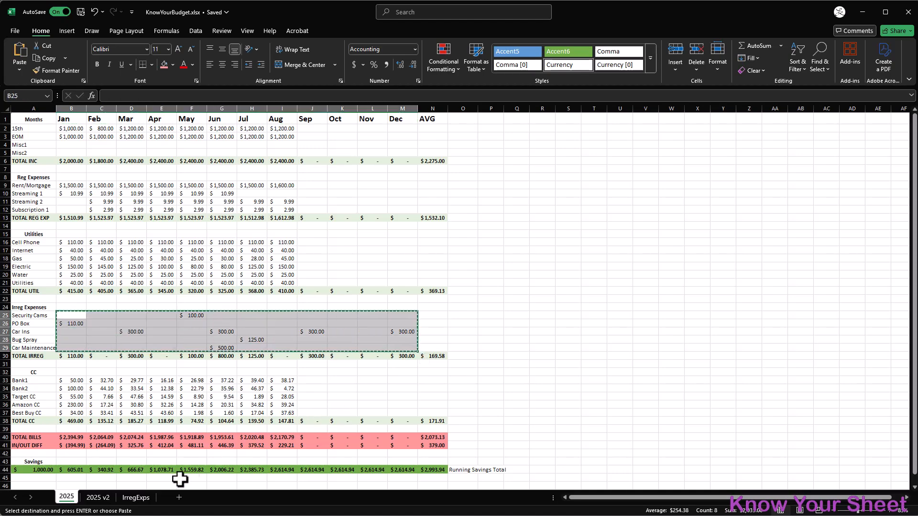
{"action": "left_click", "coordinate": [139, 498]}
{"action": "left_click", "coordinate": [176, 133]}
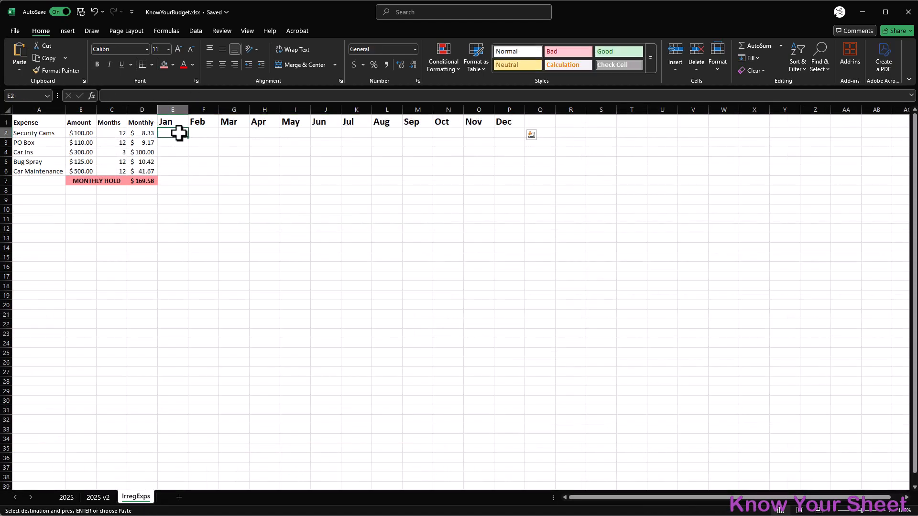
{"action": "key", "text": "ctrl+v"}
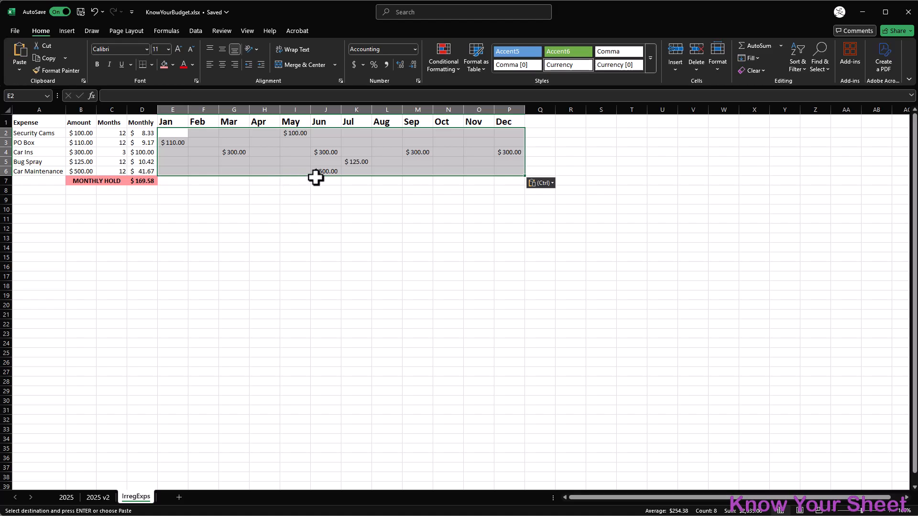
In the Security Cams row, enter =I2-$D$2 in April cell H2 and fill the formula back to January cell E2
{"action": "left_click", "coordinate": [274, 133]}
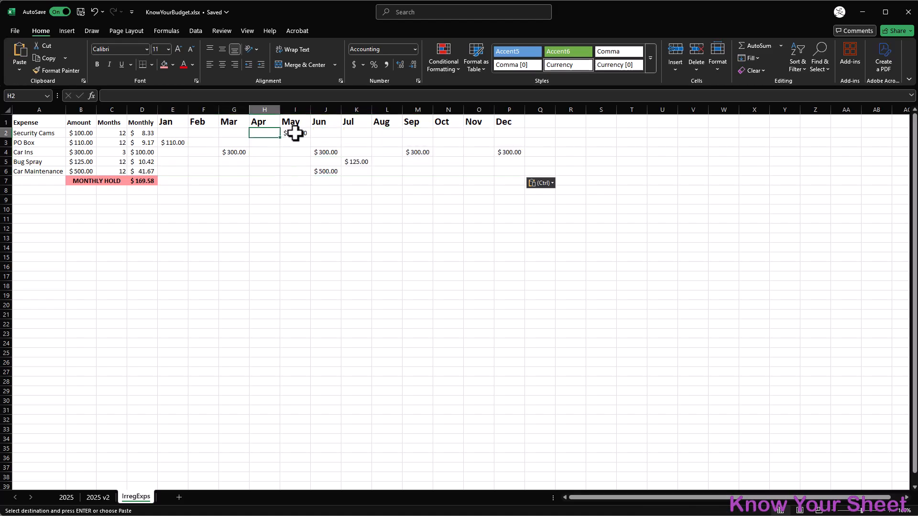
{"action": "type", "text": "="}
{"action": "left_click", "coordinate": [300, 135]}
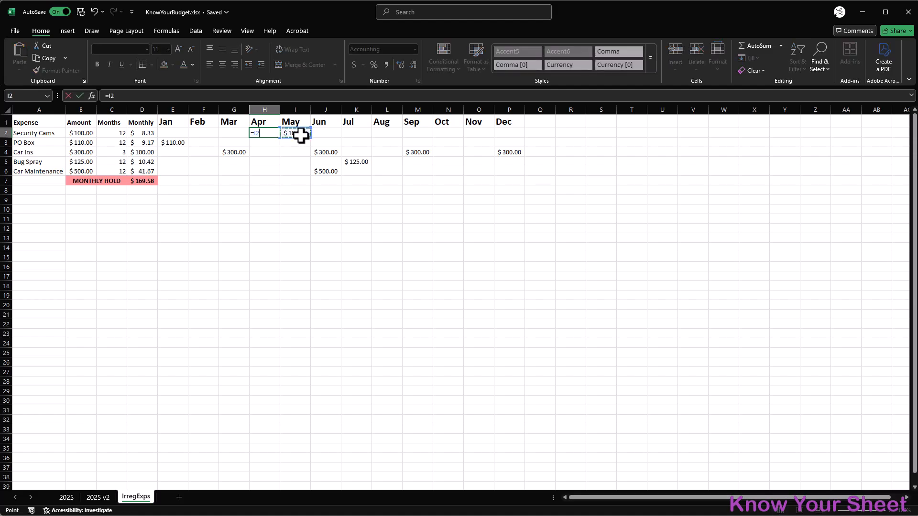
{"action": "type", "text": "-"}
{"action": "left_click", "coordinate": [150, 132]}
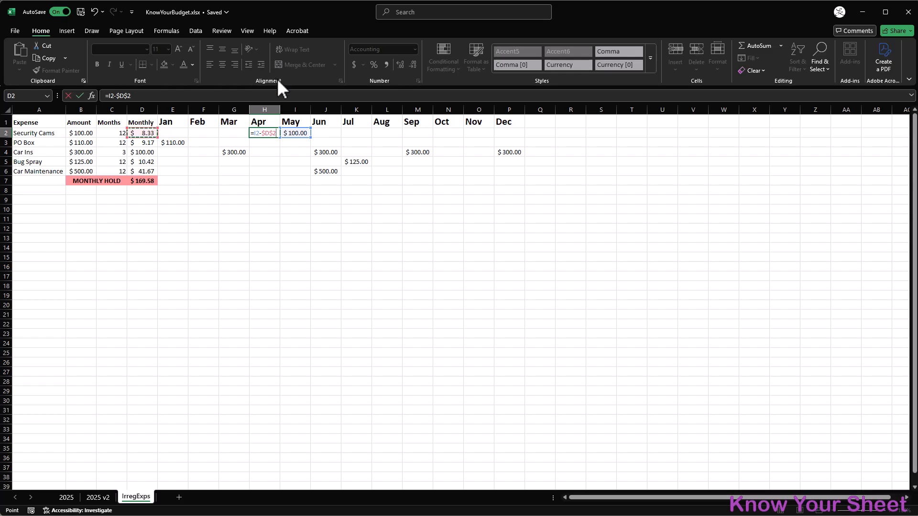
{"action": "key", "text": "Return"}
{"action": "left_click", "coordinate": [263, 133]}
{"action": "left_click_drag", "start_coordinate": [280, 138], "coordinate": [173, 139]}
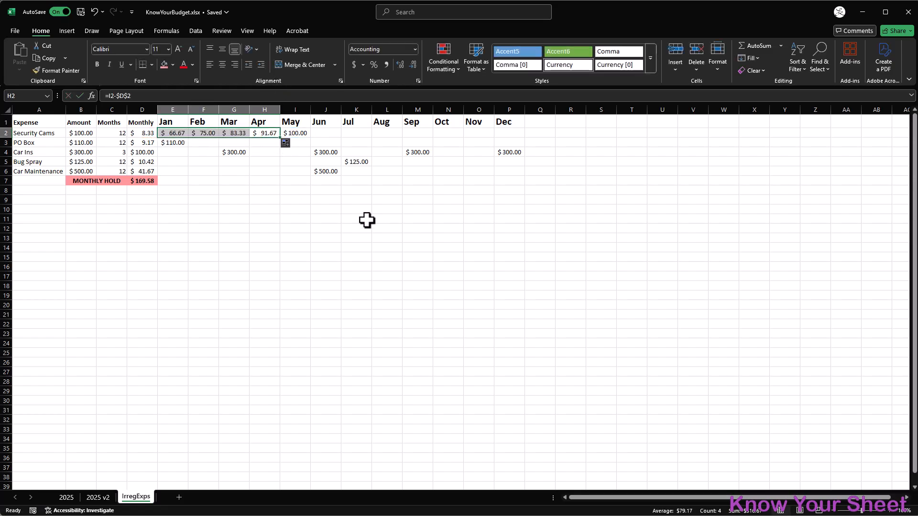
In the Security Cams row, enter =D2 in June cell J2 to restart the monthly hold
{"action": "left_click", "coordinate": [325, 134]}
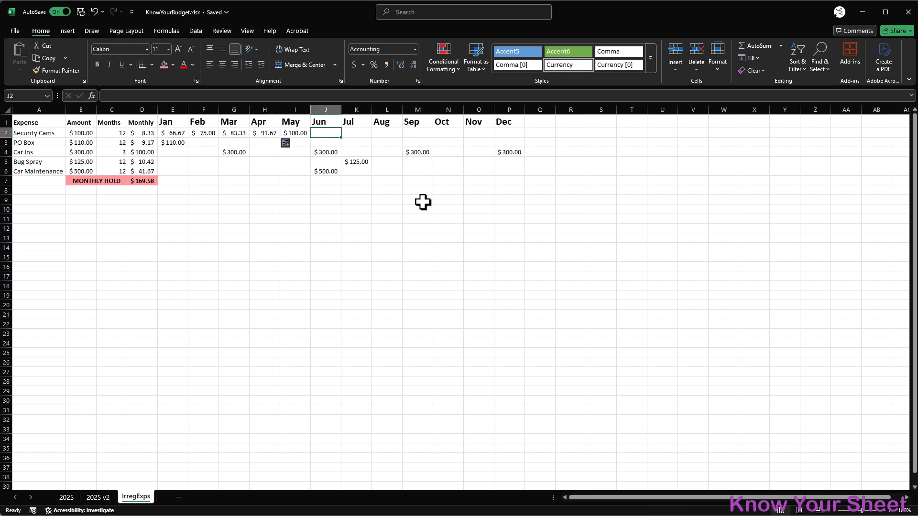
{"action": "type", "text": "="}
{"action": "left_click", "coordinate": [142, 134]}
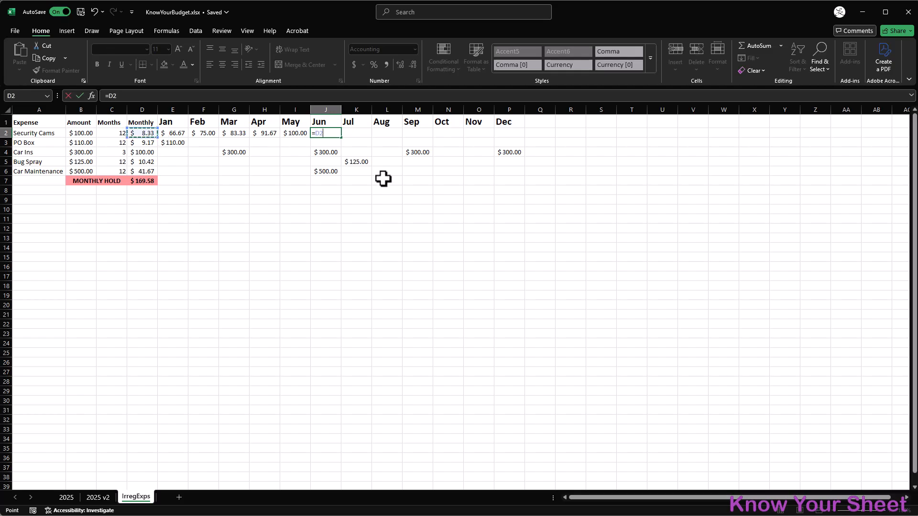
{"action": "key", "text": "Return"}
Enter =J2+$D$2 in July cell K2 of the Security Cams row and fill the formula through December cell P2
{"action": "left_click", "coordinate": [351, 134]}
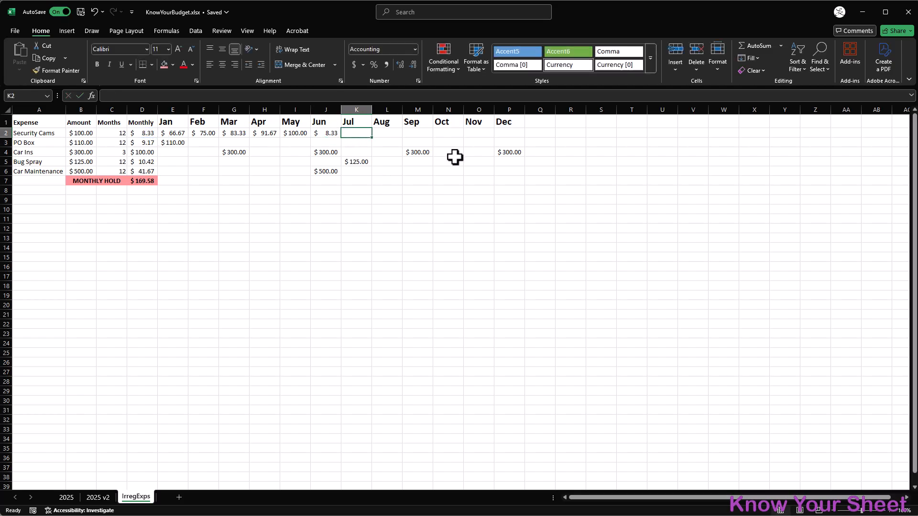
{"action": "type", "text": "="}
{"action": "left_click", "coordinate": [328, 133]}
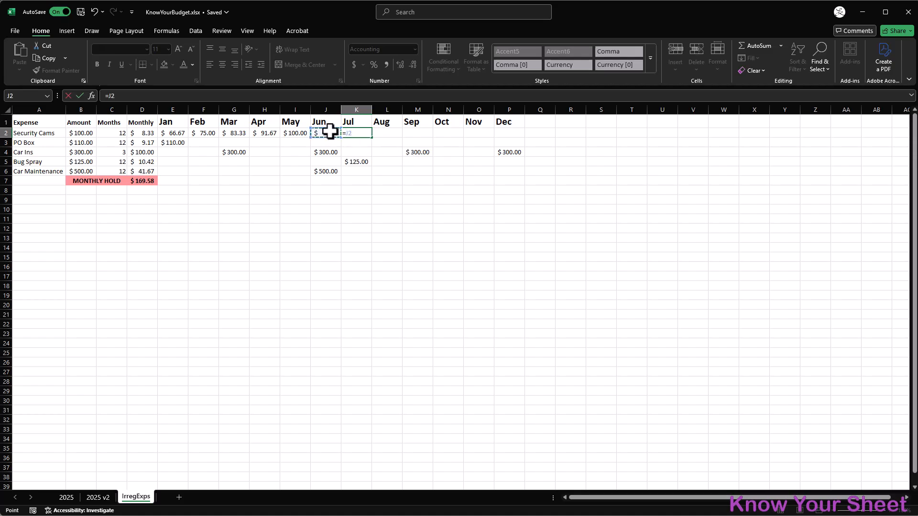
{"action": "left_click", "coordinate": [143, 134]}
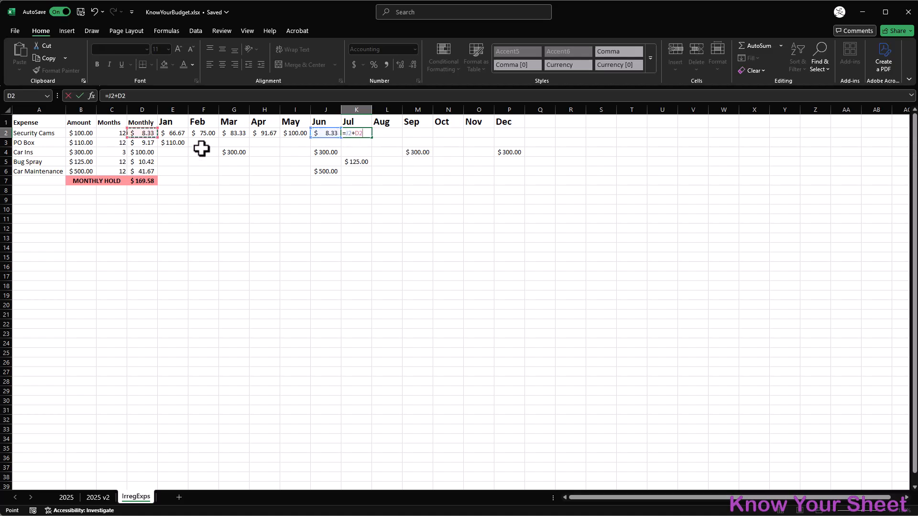
{"action": "key", "text": "F4"}
{"action": "key", "text": "Return"}
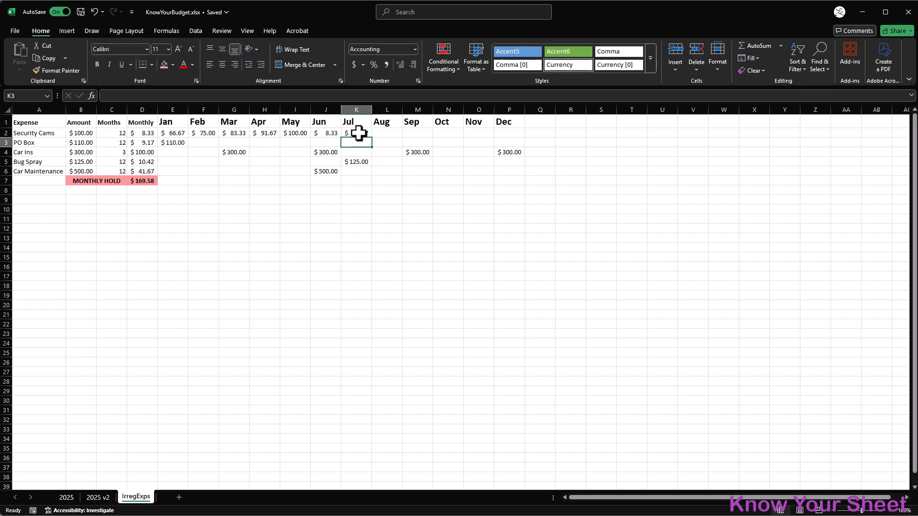
{"action": "left_click", "coordinate": [357, 134]}
{"action": "left_click_drag", "start_coordinate": [373, 140], "coordinate": [511, 129]}
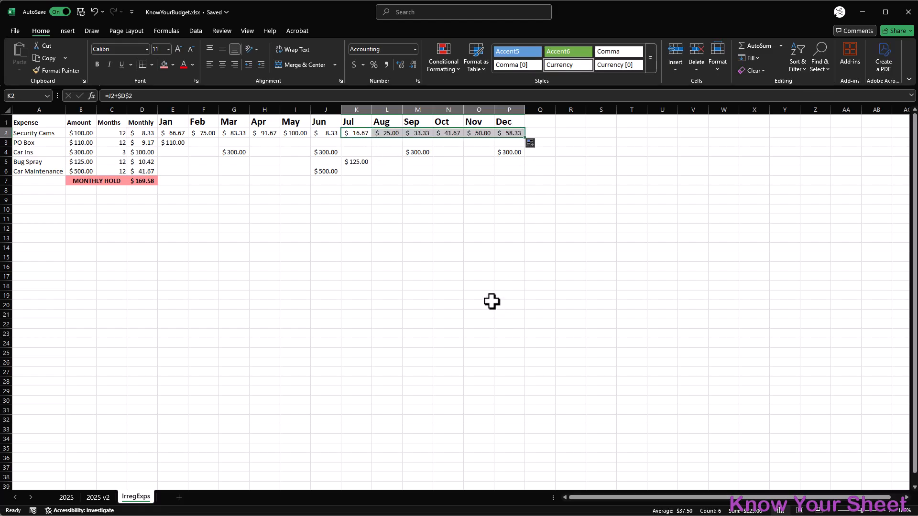
Apply the light red fill to the due-month amounts in I2, E3, G4, J4, M4, P4, K5 and J6
{"action": "left_click", "coordinate": [289, 132]}
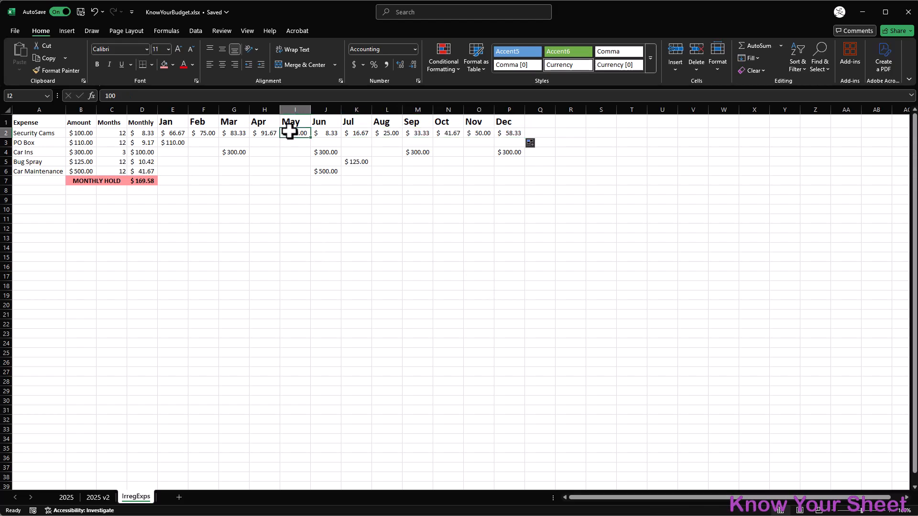
{"action": "left_click", "coordinate": [164, 64]}
{"action": "left_click", "coordinate": [234, 152]}
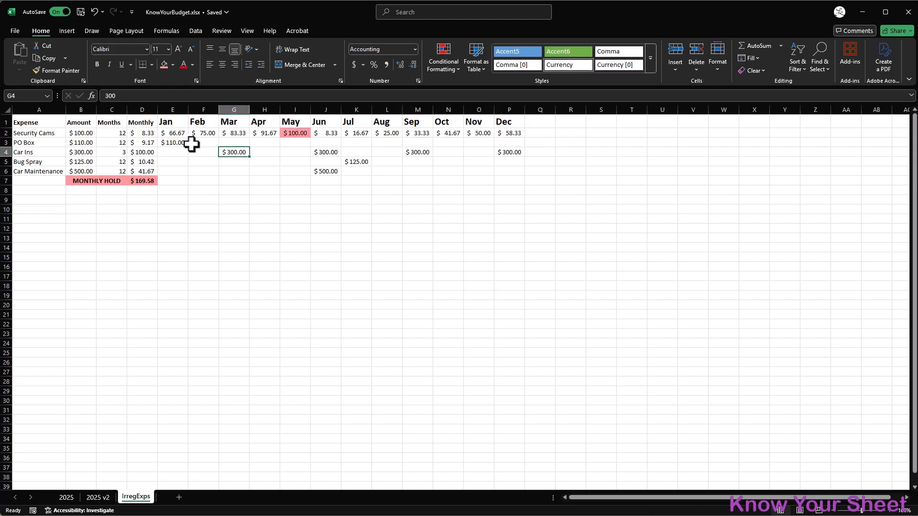
{"action": "left_click", "coordinate": [181, 143], "text": "ctrl"}
{"action": "left_click", "coordinate": [328, 153], "text": "ctrl"}
{"action": "left_click", "coordinate": [356, 163], "text": "ctrl"}
{"action": "left_click", "coordinate": [328, 171], "text": "ctrl"}
{"action": "left_click", "coordinate": [417, 152], "text": "ctrl"}
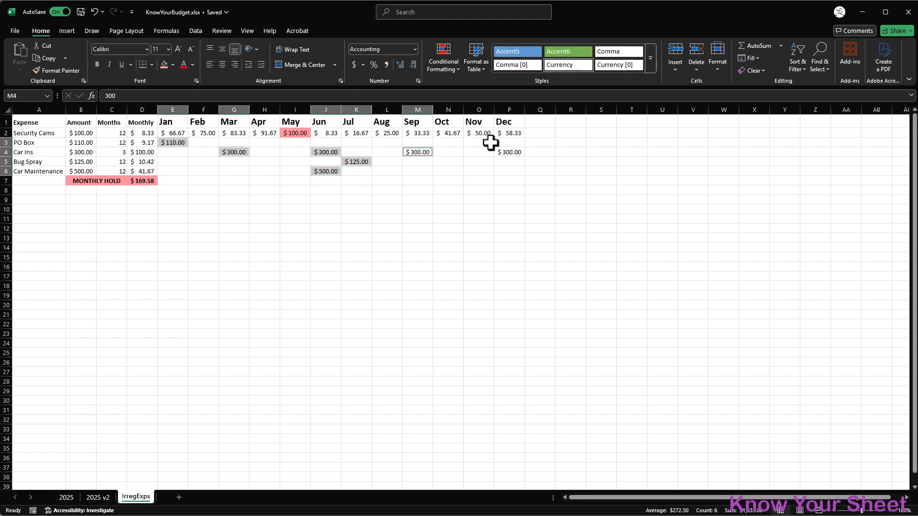
{"action": "left_click", "coordinate": [504, 151], "text": "ctrl"}
{"action": "left_click", "coordinate": [162, 63]}
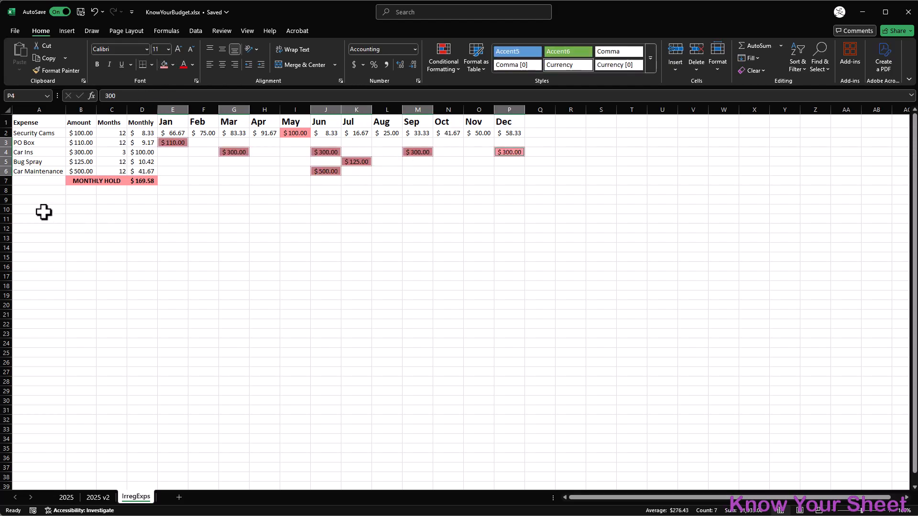
In the PO Box row, enter =E3-$D$3 in February cell F3 and fill the formula through December cell P3
{"action": "left_click", "coordinate": [204, 142]}
{"action": "type", "text": "="}
{"action": "left_click", "coordinate": [176, 143]}
{"action": "type", "text": "-"}
{"action": "left_click", "coordinate": [143, 143]}
{"action": "key", "text": "F4"}
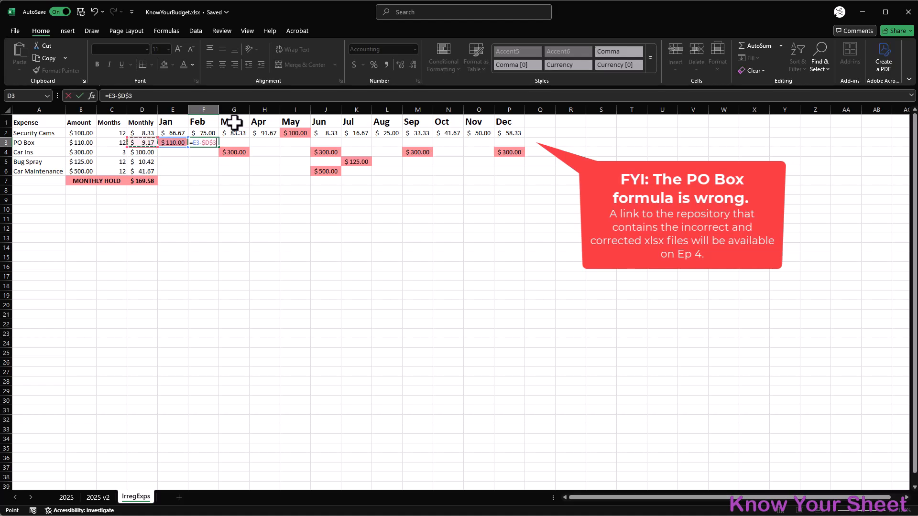
{"action": "key", "text": "Tab"}
{"action": "left_click", "coordinate": [209, 145]}
{"action": "left_click_drag", "start_coordinate": [220, 149], "coordinate": [523, 146]}
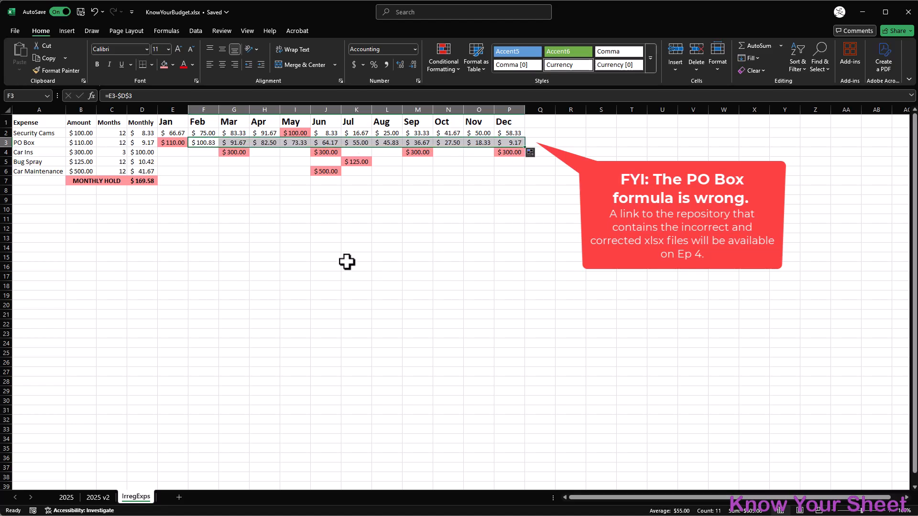
In the Car Ins row, enter =G4-$D$4 in February cell F4 and fill the formula back to January cell E4
{"action": "left_click", "coordinate": [169, 152]}
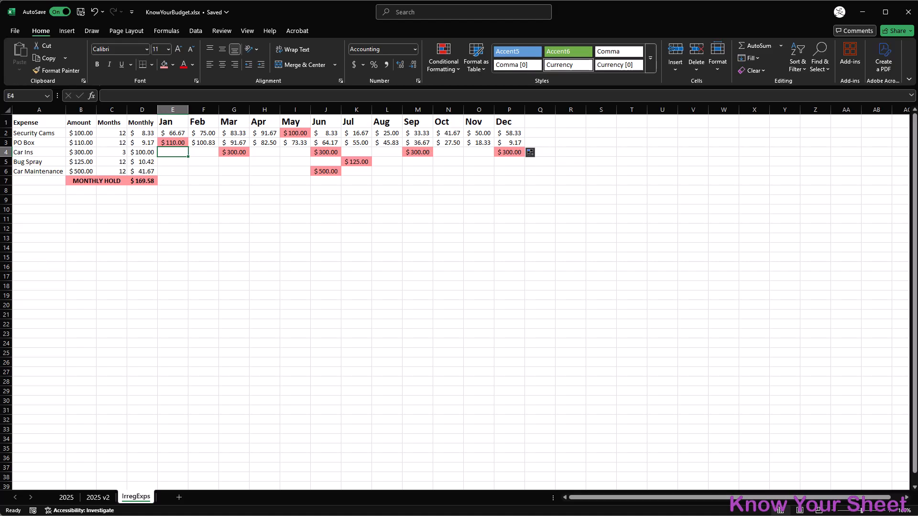
{"action": "left_click", "coordinate": [205, 151]}
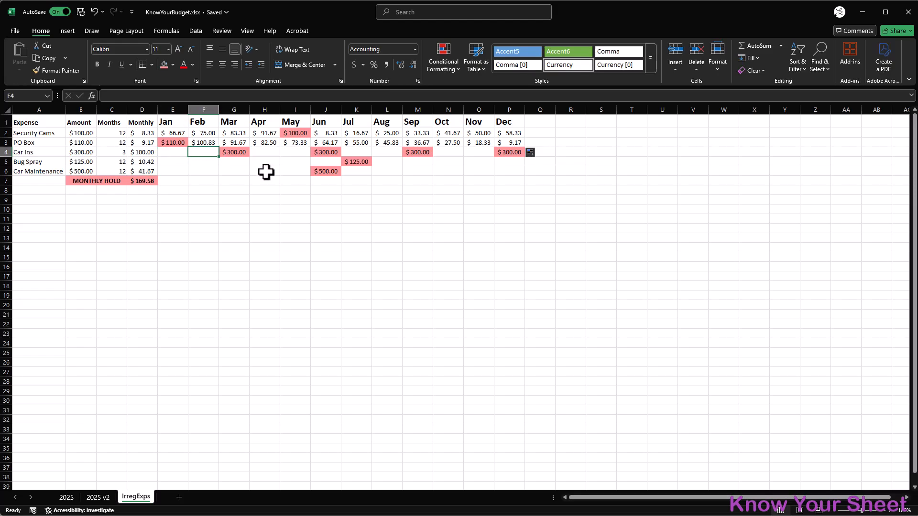
{"action": "type", "text": "="}
{"action": "left_click", "coordinate": [242, 153]}
{"action": "type", "text": "-"}
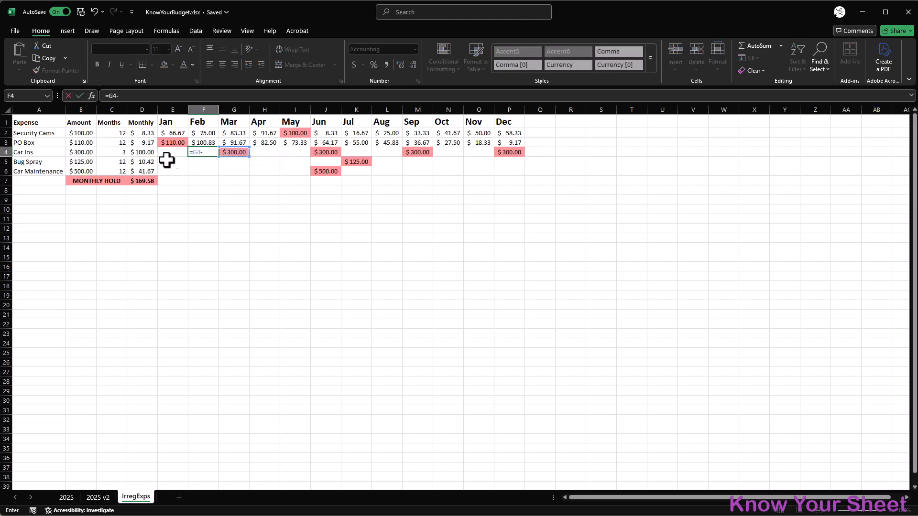
{"action": "left_click", "coordinate": [142, 153]}
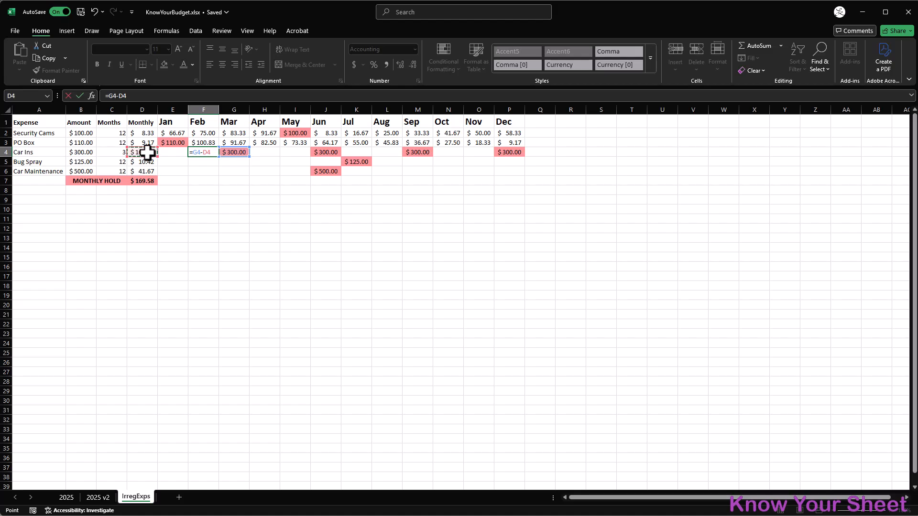
{"action": "key", "text": "F4"}
{"action": "key", "text": "Return"}
{"action": "left_click", "coordinate": [208, 153]}
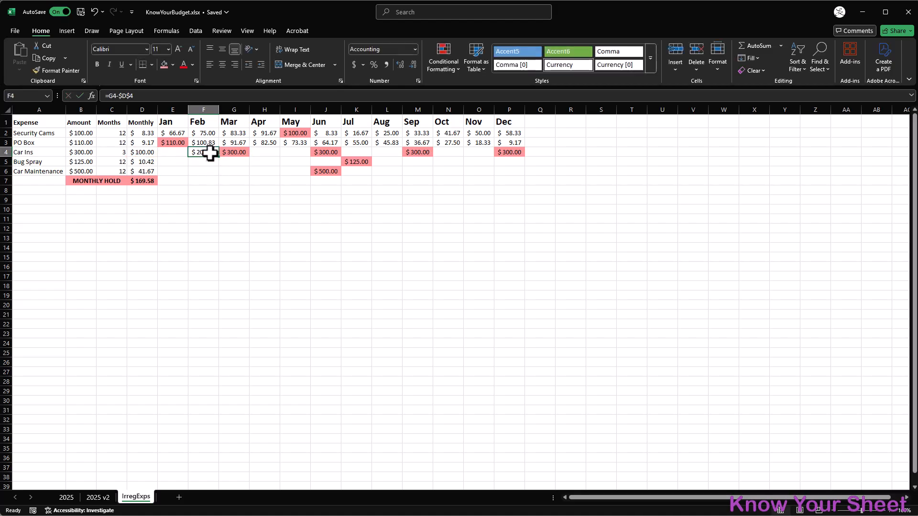
{"action": "left_click_drag", "start_coordinate": [219, 159], "coordinate": [175, 160]}
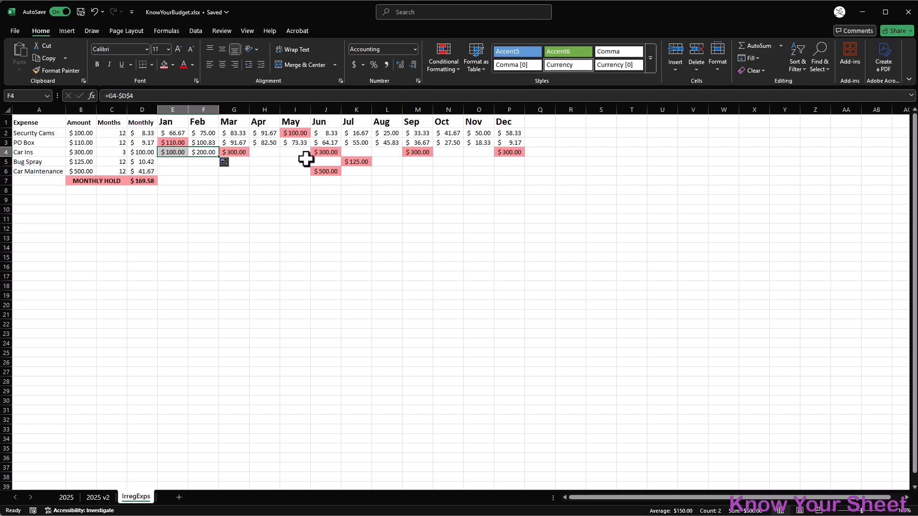
Copy the Car Ins hold formulas in E4:F4 to H4, K4 and N4 to cover the remaining quarters
{"action": "key", "text": "ctrl+c"}
{"action": "left_click_drag", "start_coordinate": [300, 154], "coordinate": [329, 154]}
{"action": "left_click", "coordinate": [264, 152]}
{"action": "key", "text": "ctrl+v"}
{"action": "left_click", "coordinate": [357, 152]}
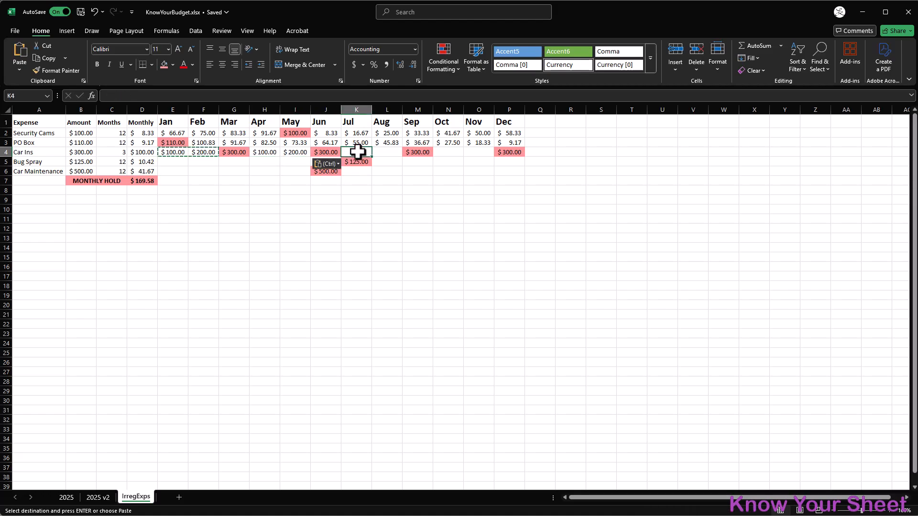
{"action": "key", "text": "ctrl+v"}
{"action": "left_click", "coordinate": [440, 152]}
{"action": "key", "text": "ctrl+v"}
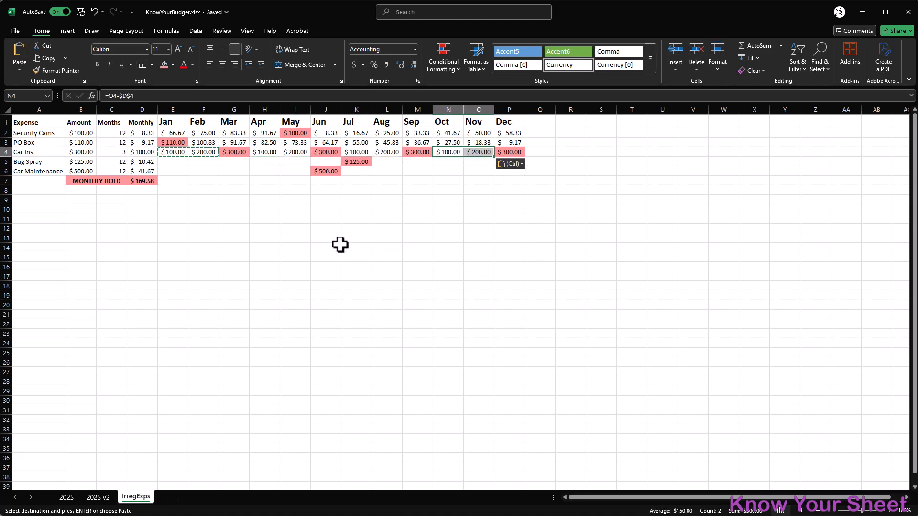
In the Bug Spray row, enter =K5-$D$5 in June cell J5 and fill the formula back to January cell E5
{"action": "left_click", "coordinate": [329, 163]}
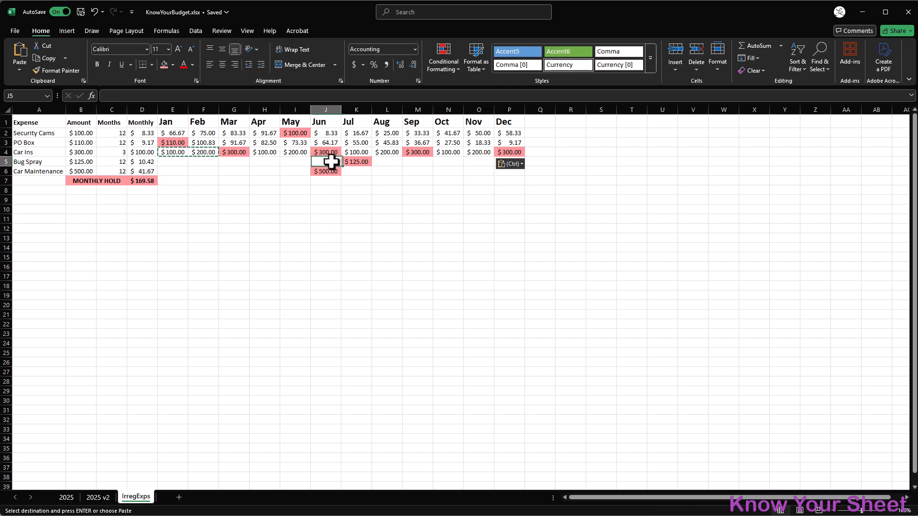
{"action": "type", "text": "="}
{"action": "left_click", "coordinate": [359, 162]}
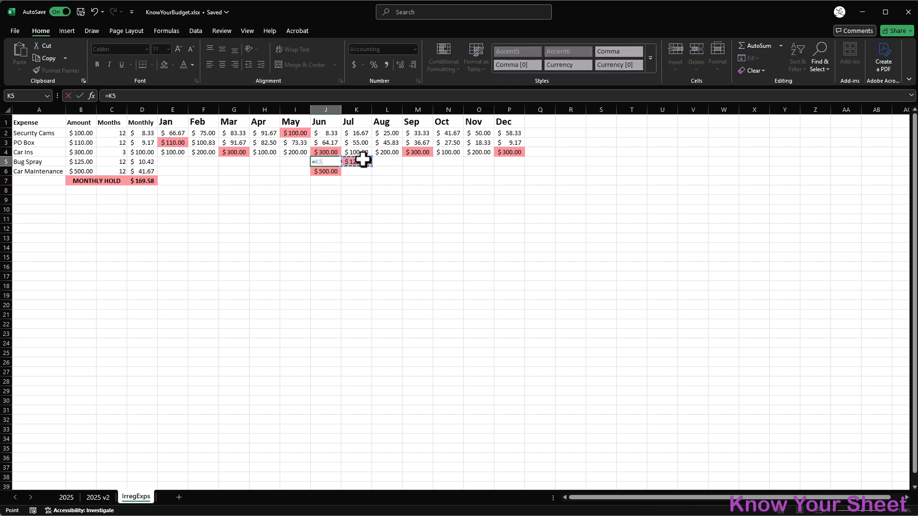
{"action": "type", "text": "-"}
{"action": "left_click", "coordinate": [147, 162]}
{"action": "key", "text": "Return"}
{"action": "left_click", "coordinate": [336, 163]}
{"action": "left_click_drag", "start_coordinate": [341, 167], "coordinate": [178, 173]}
In the Bug Spray row, enter =D5 in August cell L5 to restart the monthly hold
{"action": "left_click", "coordinate": [383, 164]}
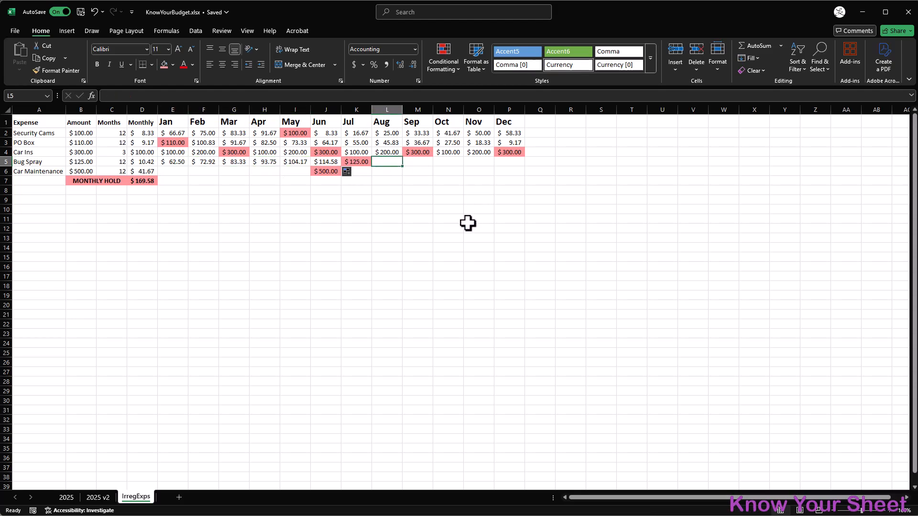
{"action": "type", "text": "="}
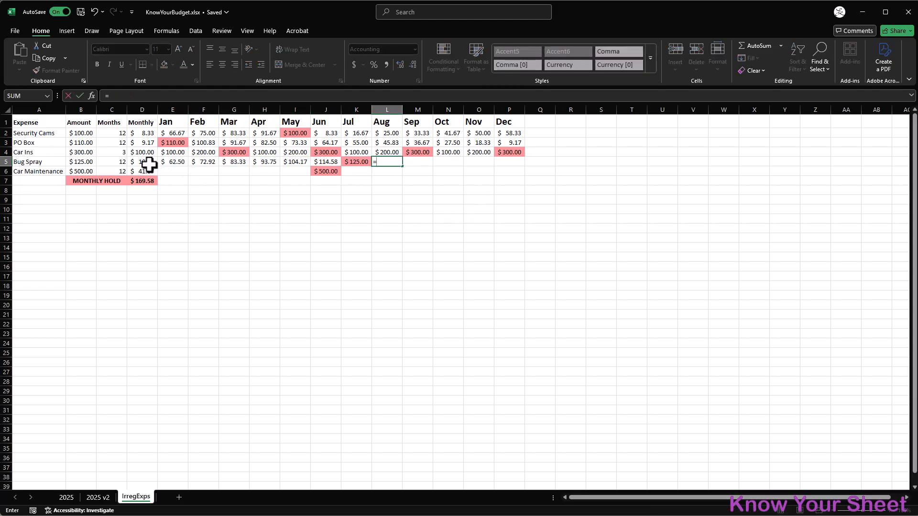
{"action": "left_click", "coordinate": [149, 164]}
{"action": "key", "text": "Tab"}
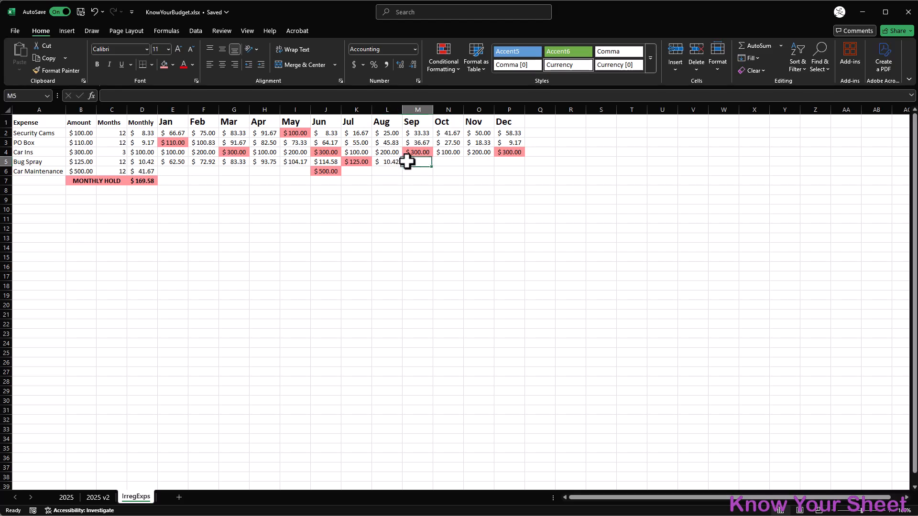
Enter =L5+$D$5 in September cell M5 of the Bug Spray row and fill the formula through December cell P5
{"action": "type", "text": "="}
{"action": "left_click", "coordinate": [388, 164]}
{"action": "type", "text": "+"}
{"action": "left_click", "coordinate": [145, 163]}
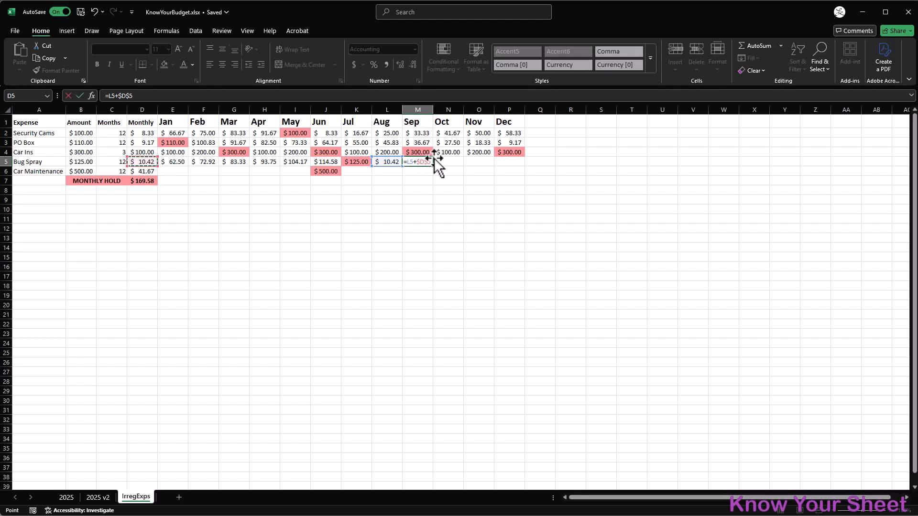
{"action": "key", "text": "Tab"}
{"action": "left_click", "coordinate": [425, 164]}
{"action": "left_click_drag", "start_coordinate": [433, 167], "coordinate": [524, 171]}
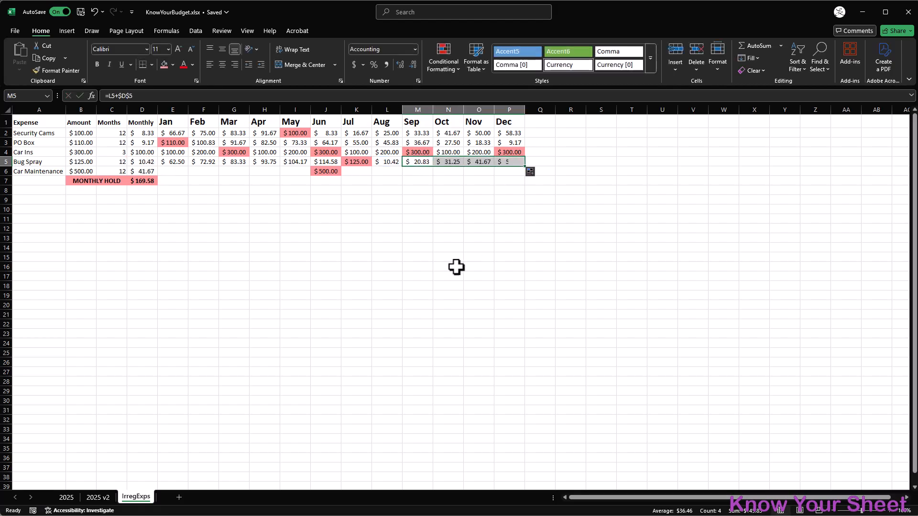
In the Car Maintenance row, enter =J6-$D$6 in May cell I6 and fill the formula back to January cell E6
{"action": "left_click", "coordinate": [173, 173]}
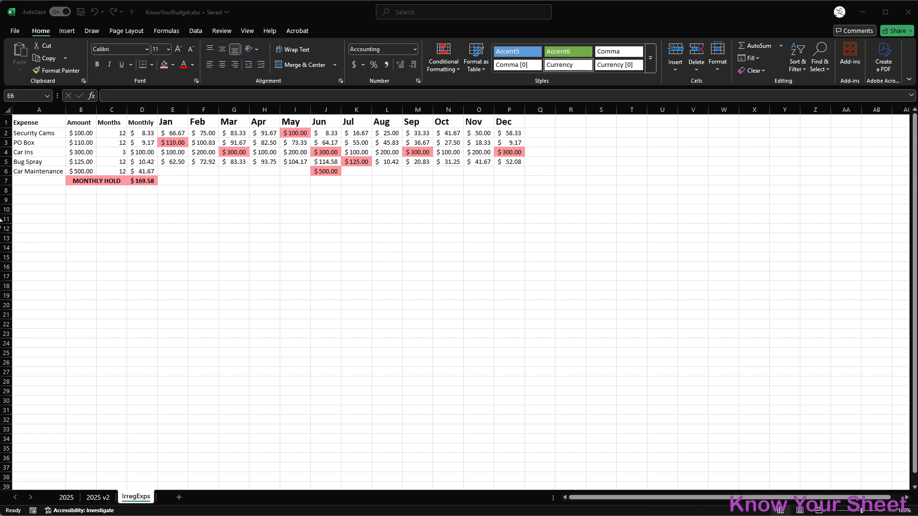
{"action": "left_click", "coordinate": [186, 172]}
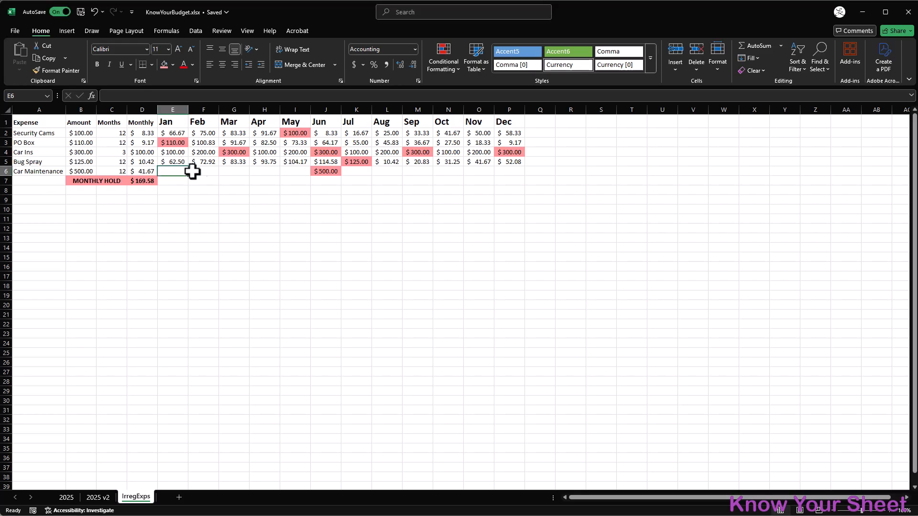
{"action": "left_click", "coordinate": [297, 171]}
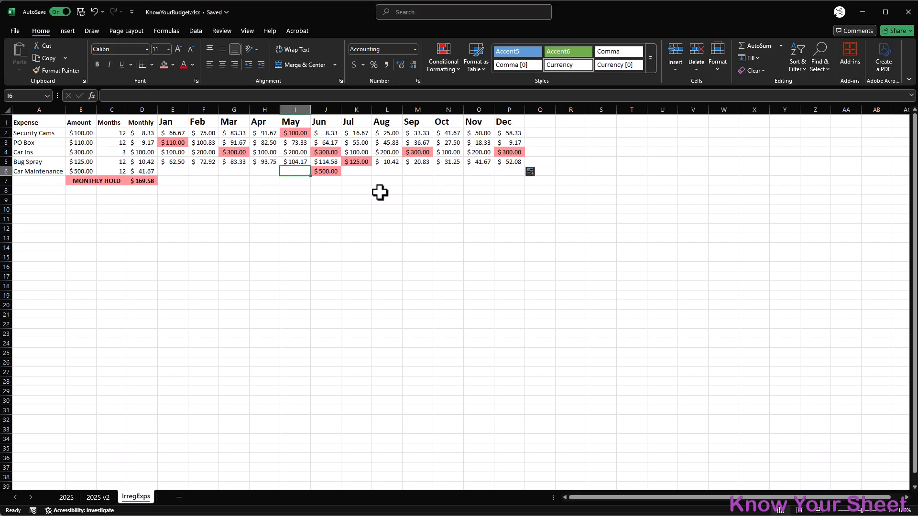
{"action": "type", "text": "="}
{"action": "left_click", "coordinate": [332, 171]}
{"action": "type", "text": "-"}
{"action": "left_click", "coordinate": [148, 170]}
{"action": "key", "text": "F4"}
{"action": "key", "text": "ctrl+Return"}
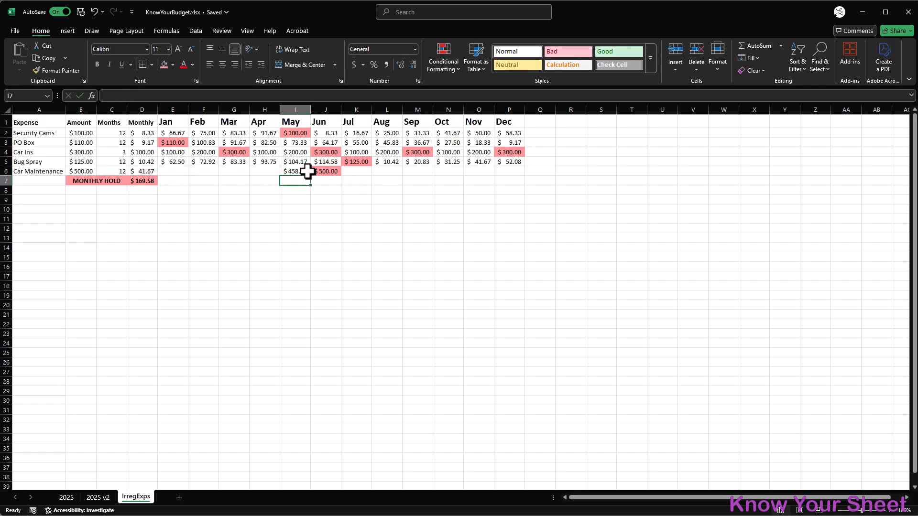
{"action": "left_click_drag", "start_coordinate": [311, 177], "coordinate": [176, 180]}
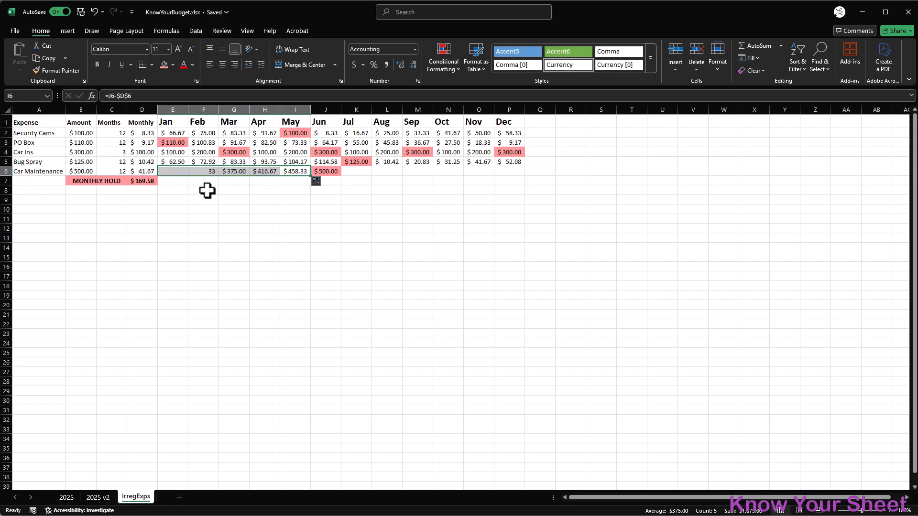
In the Car Maintenance row, enter =D6 in July cell K6 to restart the monthly hold
{"action": "left_click", "coordinate": [355, 173]}
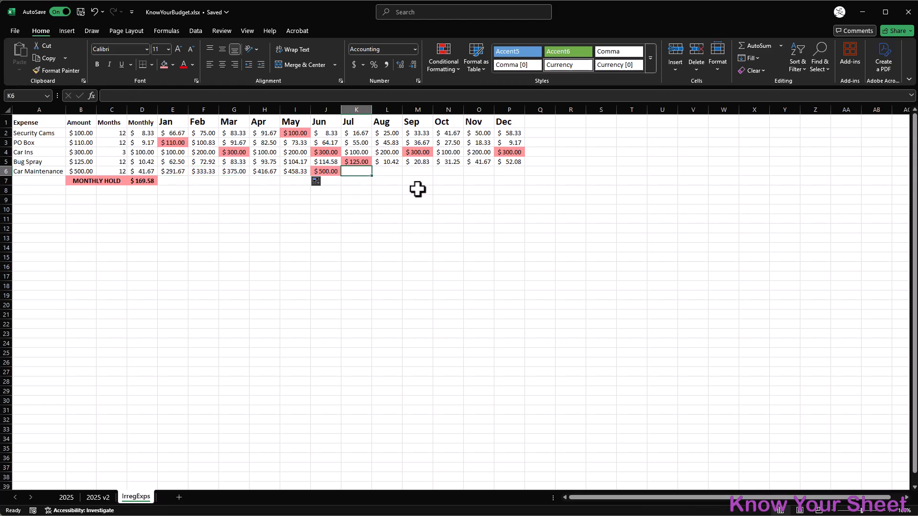
{"action": "type", "text": "="}
{"action": "left_click", "coordinate": [144, 172]}
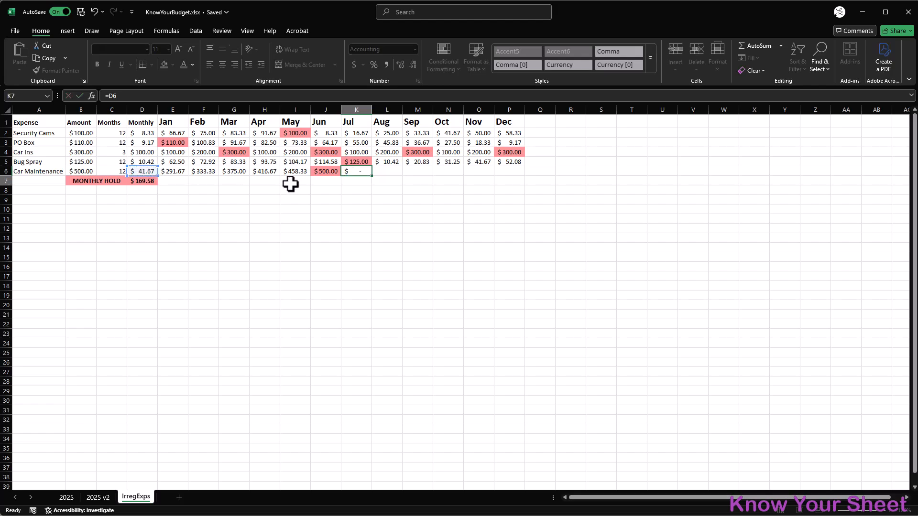
In the Car Maintenance row, enter =K6+$D$6 in August cell L6 and fill the formula through December cell P6
{"action": "key", "text": "Return"}
{"action": "left_click", "coordinate": [384, 171]}
{"action": "type", "text": "="}
{"action": "left_click", "coordinate": [364, 169]}
{"action": "type", "text": "+"}
{"action": "left_click", "coordinate": [147, 170]}
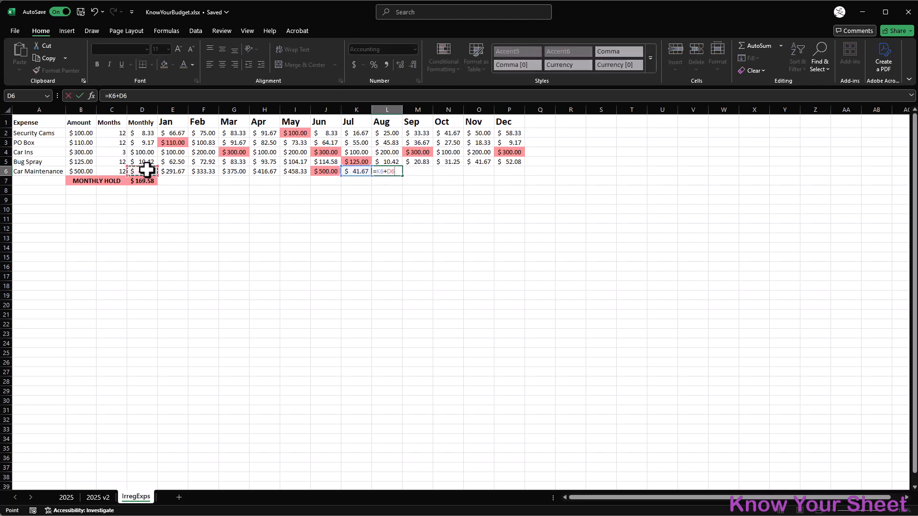
{"action": "key", "text": "F4"}
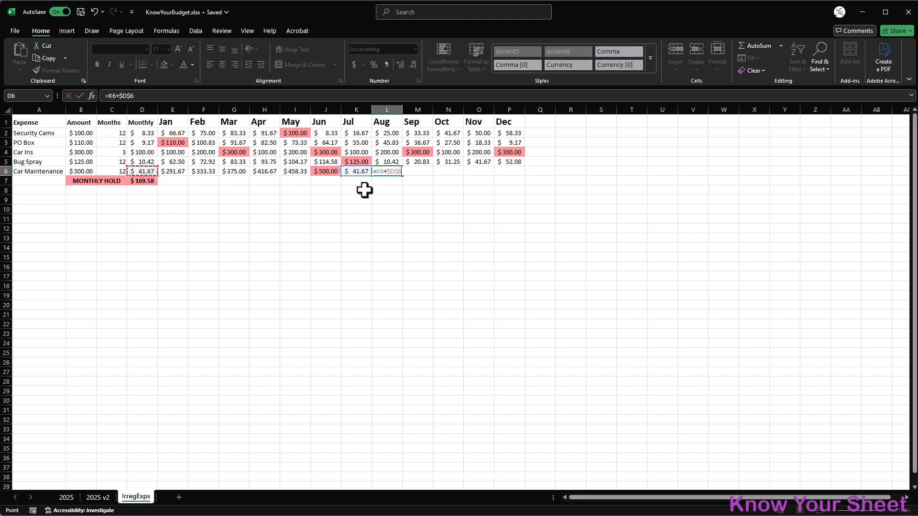
{"action": "key", "text": "Tab"}
{"action": "left_click", "coordinate": [391, 168]}
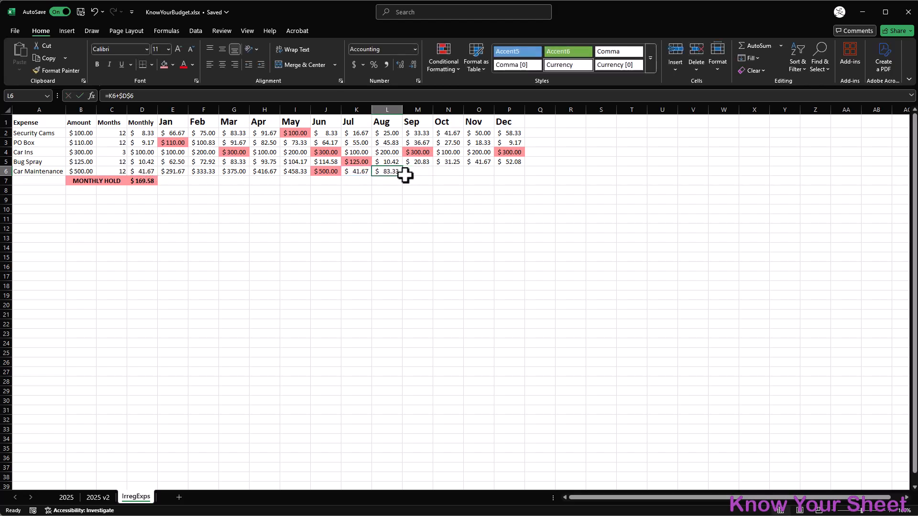
{"action": "left_click_drag", "start_coordinate": [404, 177], "coordinate": [512, 181]}
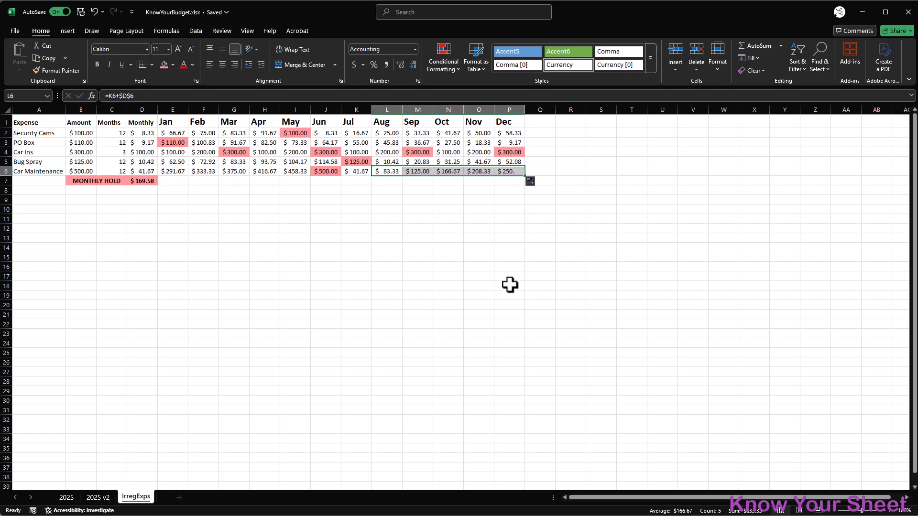
Add the label "Amount Available in Savings For Irreg Expenses" in cell D8, bold and right-aligned
{"action": "left_click", "coordinate": [172, 183]}
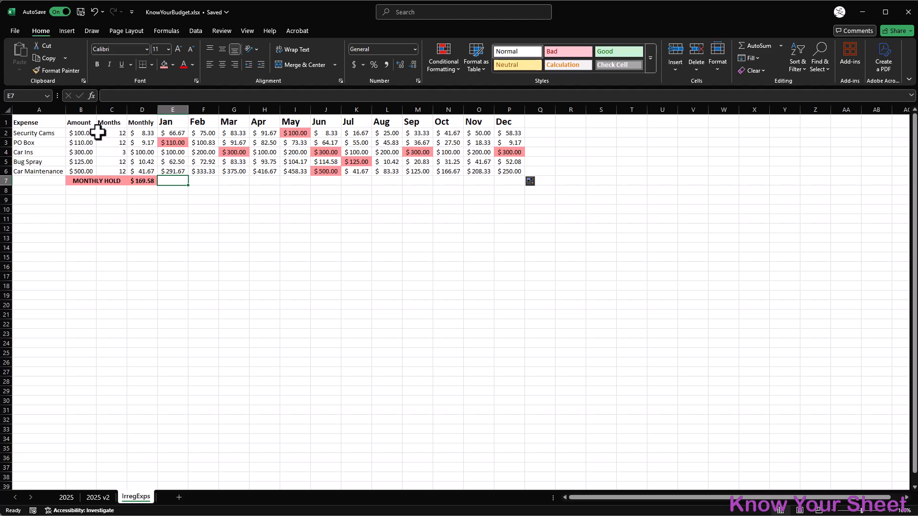
{"action": "left_click", "coordinate": [138, 192]}
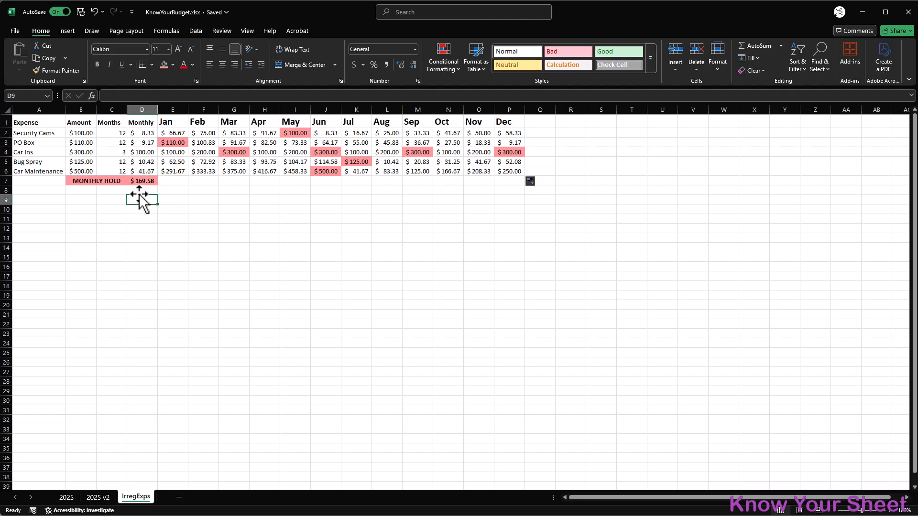
{"action": "type", "text": "Amo"}
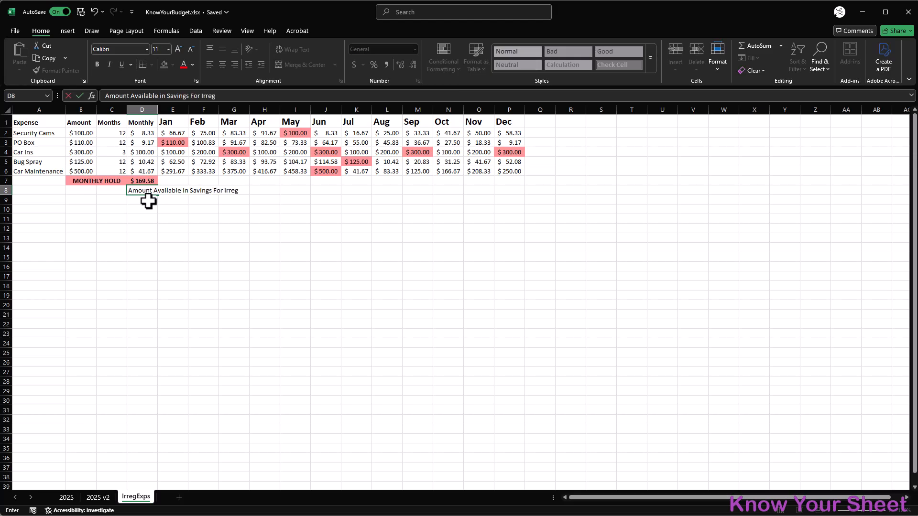
{"action": "type", "text": "se"}
{"action": "key", "text": "Return"}
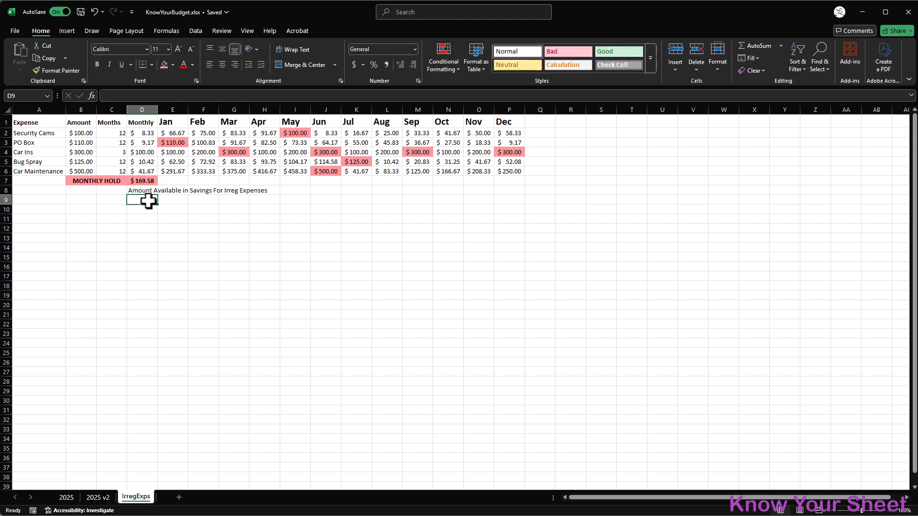
{"action": "key", "text": "Up"}
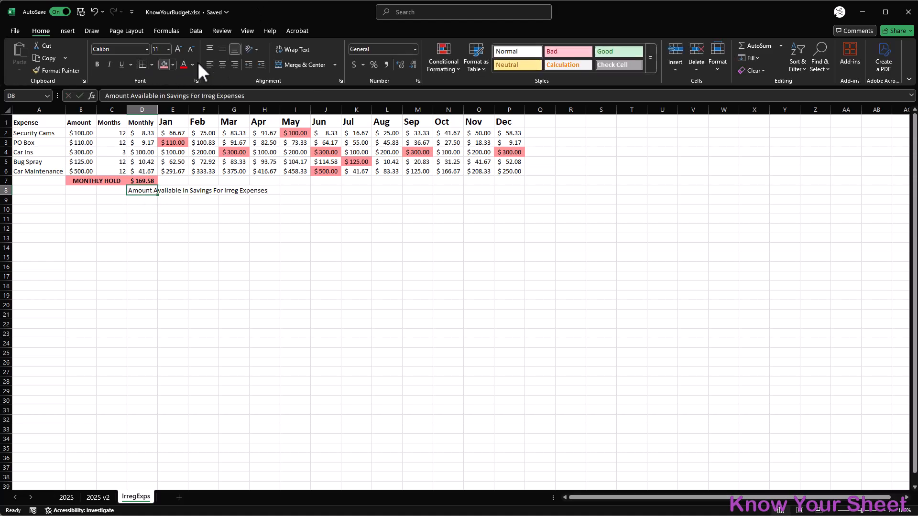
{"action": "left_click", "coordinate": [234, 64]}
{"action": "key", "text": "ctrl+b"}
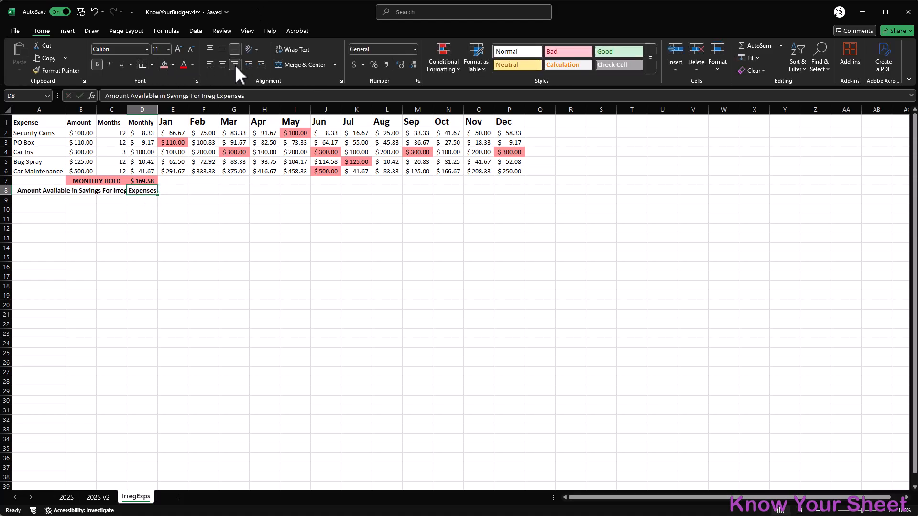
Sum January's holds with =SUM(E2:E6) in cell E8 and fill the formula across through December cell P8
{"action": "left_click", "coordinate": [176, 190]}
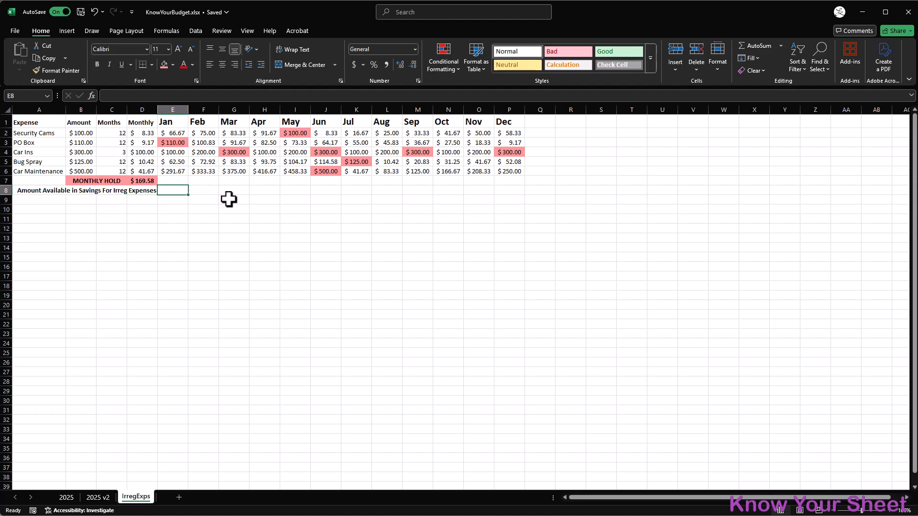
{"action": "type", "text": "="}
{"action": "type", "text": "sum"}
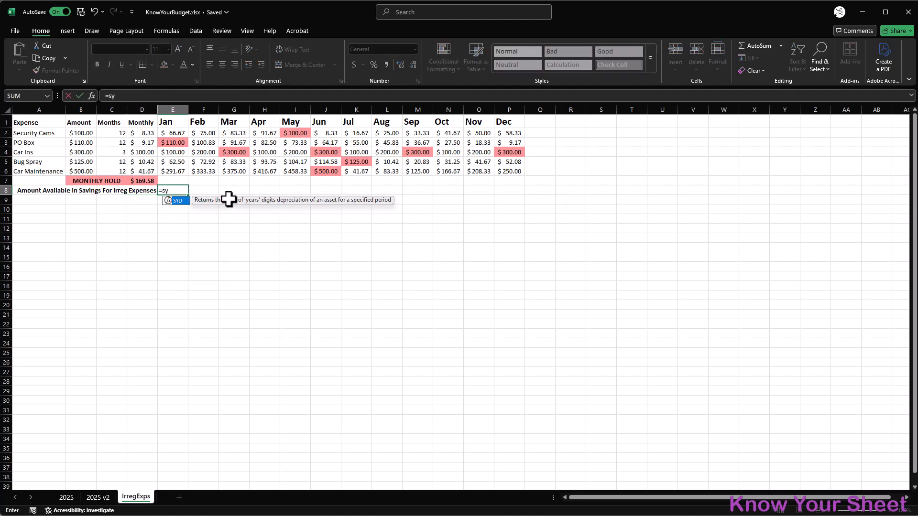
{"action": "type", "text": "("}
{"action": "key", "text": "Up"}
{"action": "key", "text": "Up"}
{"action": "key", "text": "shift+Up"}
{"action": "key", "text": "shift+Up"}
{"action": "key", "text": "shift+Up"}
{"action": "key", "text": "shift+Up"}
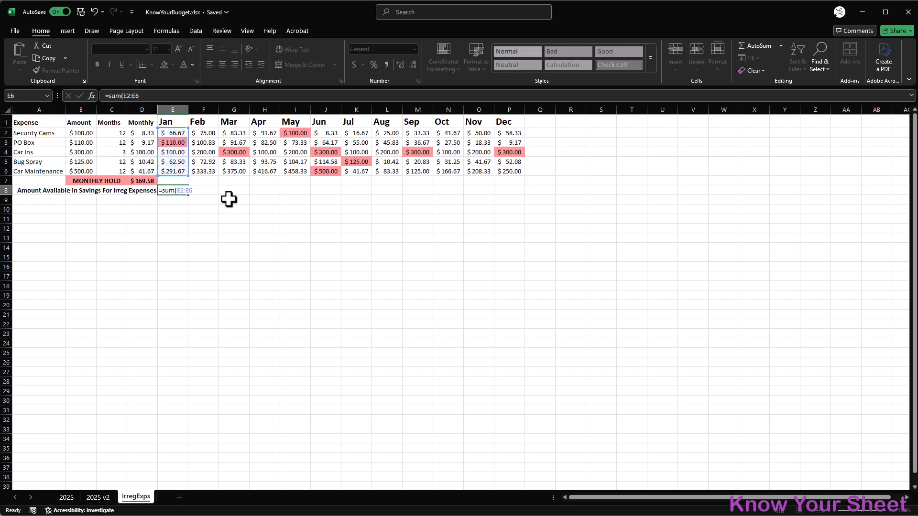
{"action": "key", "text": "Return"}
{"action": "left_click", "coordinate": [177, 191]}
{"action": "left_click_drag", "start_coordinate": [188, 194], "coordinate": [525, 191]}
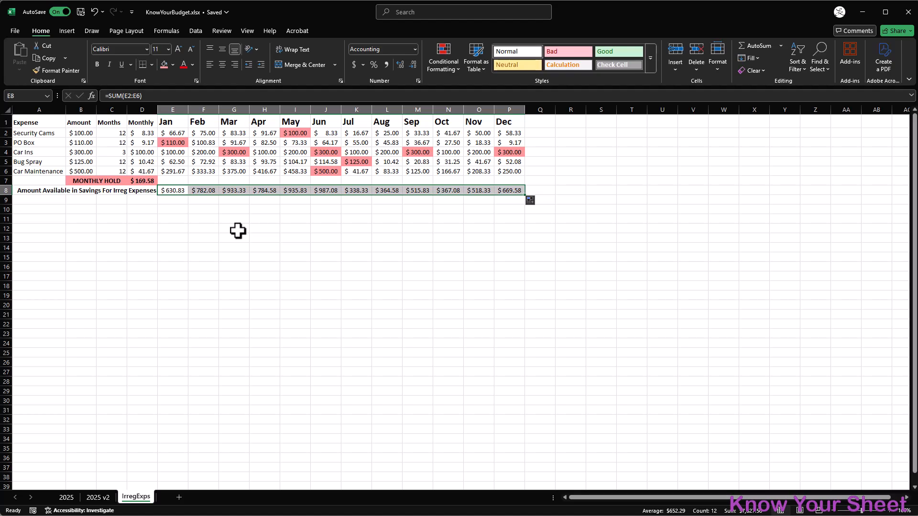
Add the label "After paid" in cell D9, bold and right-aligned
{"action": "left_click", "coordinate": [146, 199]}
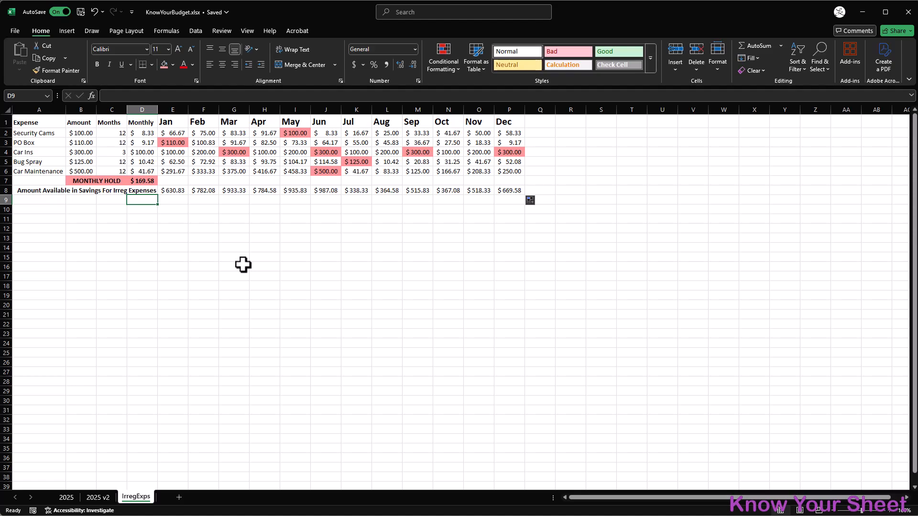
{"action": "type", "text": "After p"}
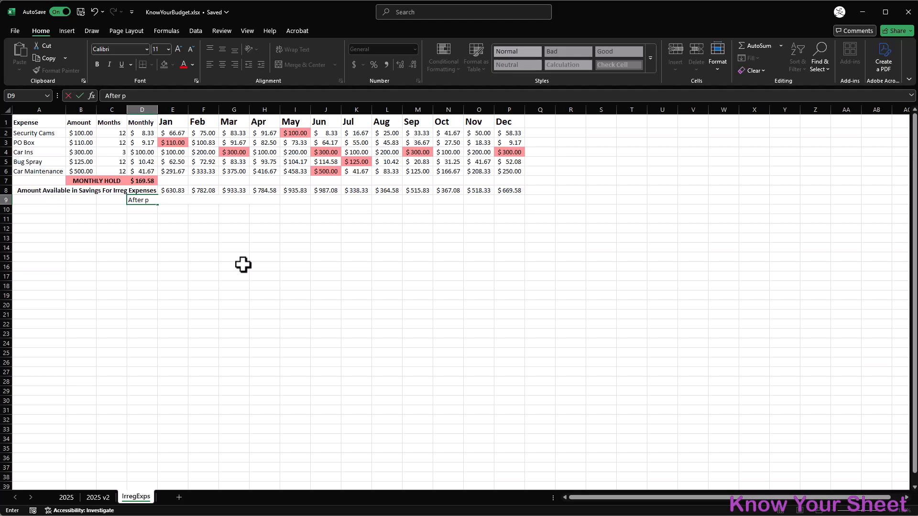
{"action": "type", "text": "aid"}
{"action": "key", "text": "Return"}
{"action": "key", "text": "Up"}
{"action": "key", "text": "ctrl+b"}
{"action": "left_click", "coordinate": [234, 64]}
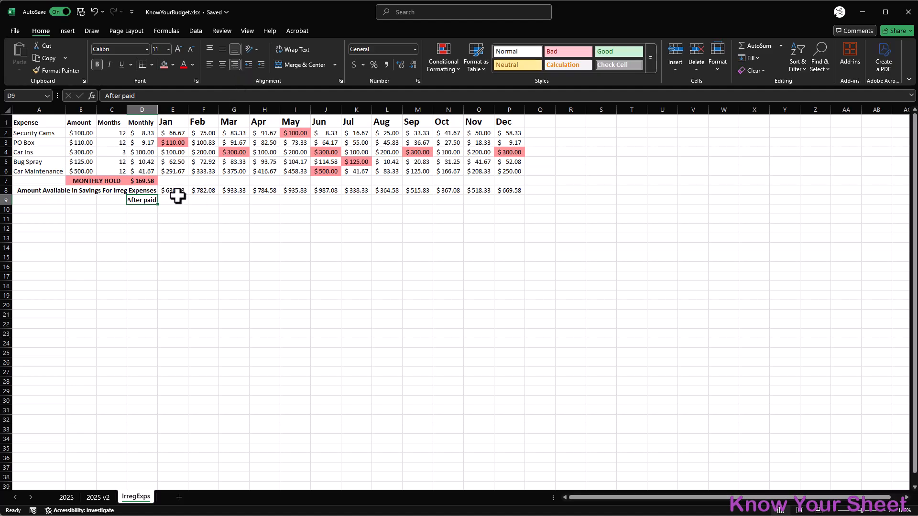
In the After paid row, enter =E8-E3 in January cell E9 to subtract the PO Box payment
{"action": "left_click", "coordinate": [175, 198]}
{"action": "type", "text": "="}
{"action": "left_click", "coordinate": [178, 191]}
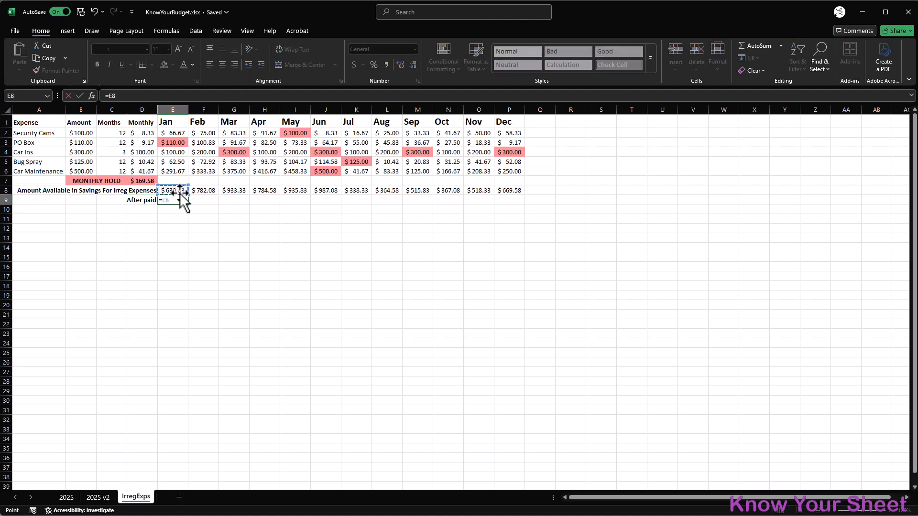
{"action": "type", "text": "-"}
{"action": "left_click", "coordinate": [171, 140]}
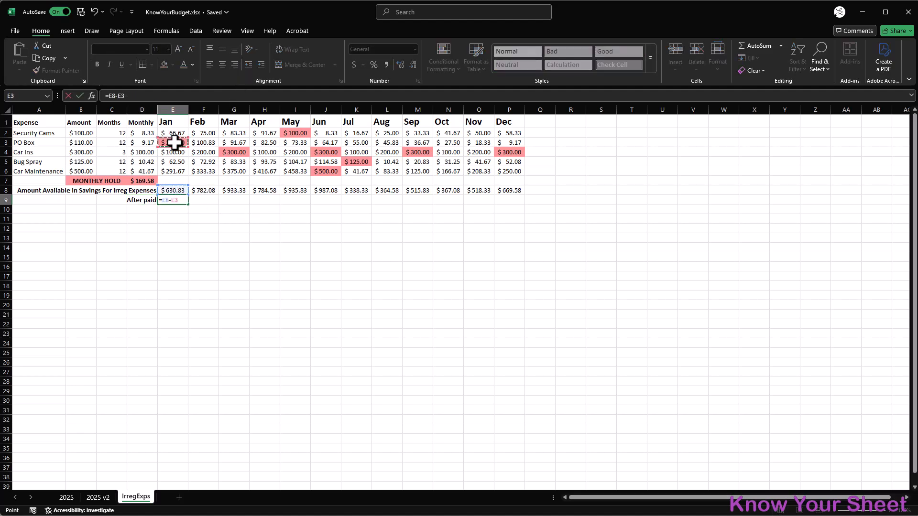
{"action": "key", "text": "Return"}
In the After paid row, enter =G8-G4 in March cell G9 to subtract the Car Ins payment
{"action": "left_click", "coordinate": [232, 200]}
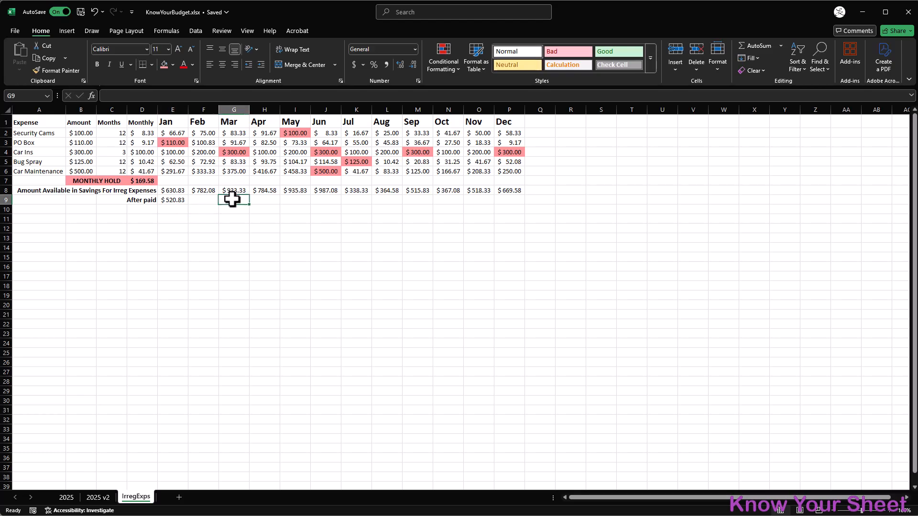
{"action": "type", "text": "="}
{"action": "left_click", "coordinate": [232, 191]}
{"action": "left_click", "coordinate": [243, 154]}
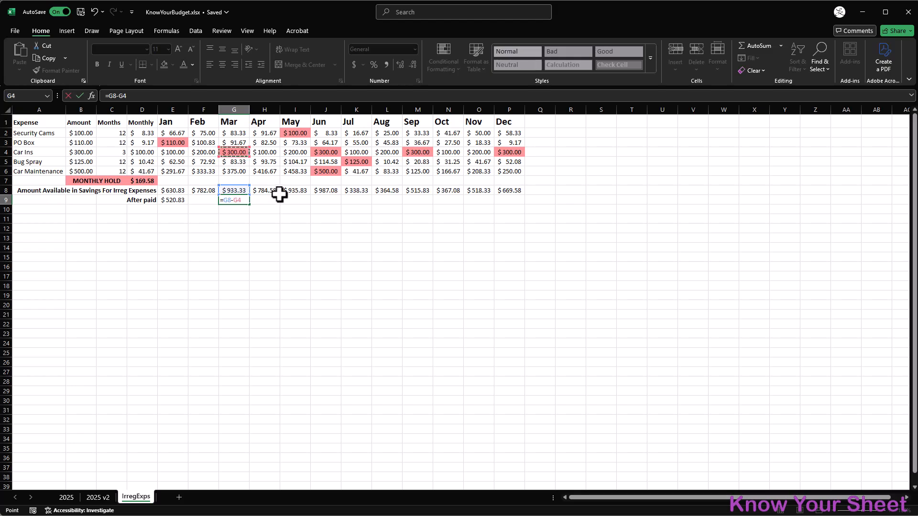
{"action": "key", "text": "Return"}
In the After paid row, enter =I8-I2 in May cell I9 to subtract the Security Cams payment
{"action": "left_click", "coordinate": [290, 200]}
{"action": "type", "text": "="}
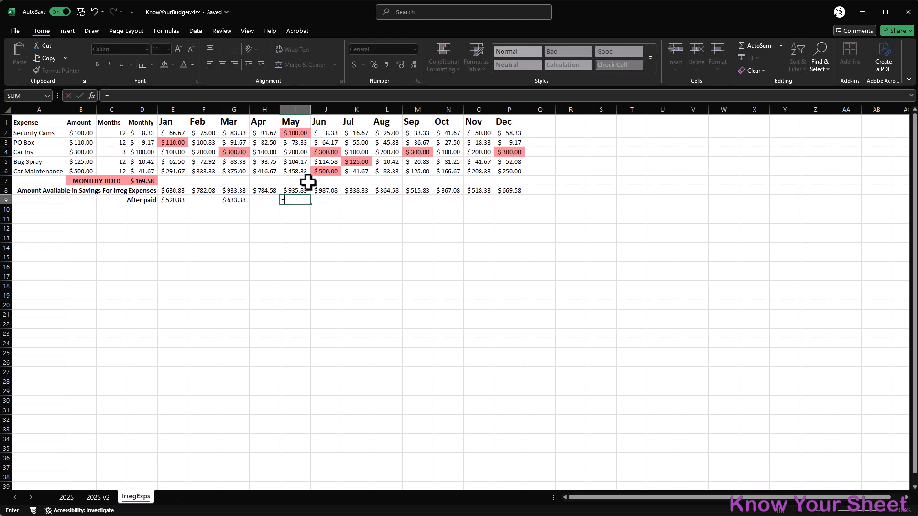
{"action": "left_click", "coordinate": [294, 190]}
{"action": "type", "text": "-"}
{"action": "left_click", "coordinate": [292, 134]}
{"action": "key", "text": "Return"}
In the After paid row, enter =J8-J6-J4 in June cell J9 to subtract the Car Maintenance and Car Ins payments
{"action": "left_click", "coordinate": [327, 201]}
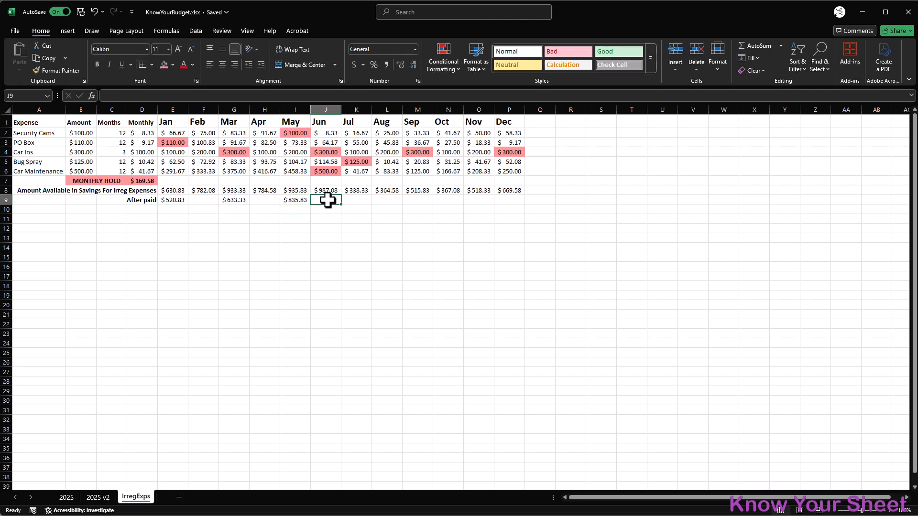
{"action": "type", "text": "="}
{"action": "left_click", "coordinate": [325, 190]}
{"action": "type", "text": "-"}
{"action": "left_click", "coordinate": [330, 166]}
{"action": "type", "text": "-"}
{"action": "left_click", "coordinate": [334, 152]}
{"action": "key", "text": "Tab"}
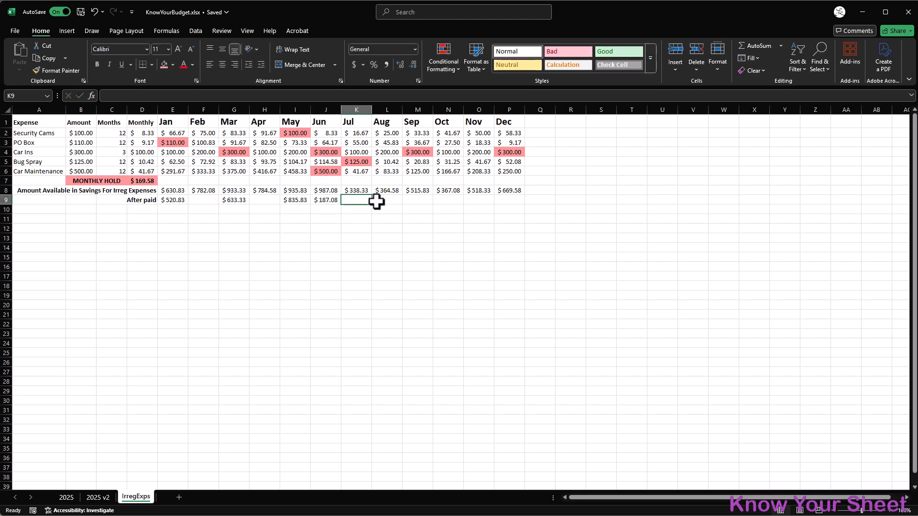
In the After paid row, enter =K8-K5 in July cell K9 to subtract the Bug Spray payment
{"action": "type", "text": "="}
{"action": "left_click", "coordinate": [359, 190]}
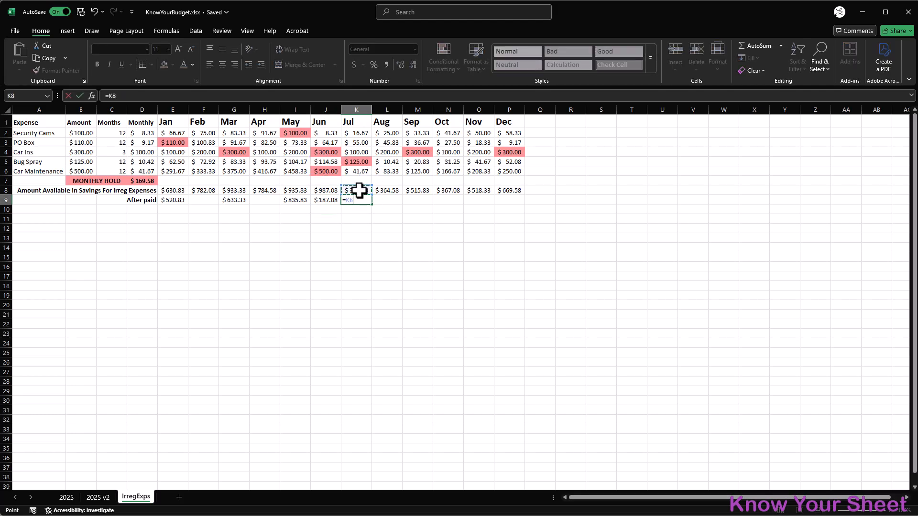
{"action": "type", "text": "-"}
{"action": "key", "text": "Return"}
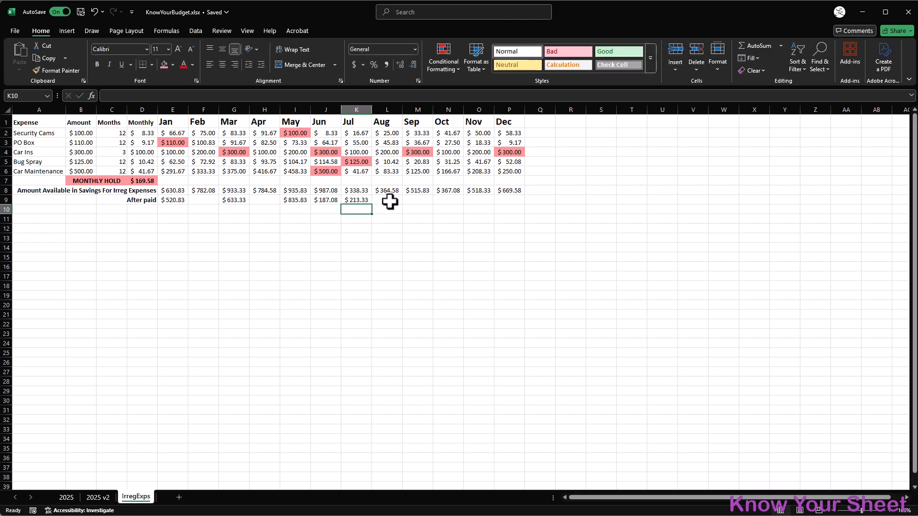
{"action": "left_click", "coordinate": [391, 200]}
{"action": "type", "text": "="}
{"action": "left_click", "coordinate": [391, 190]}
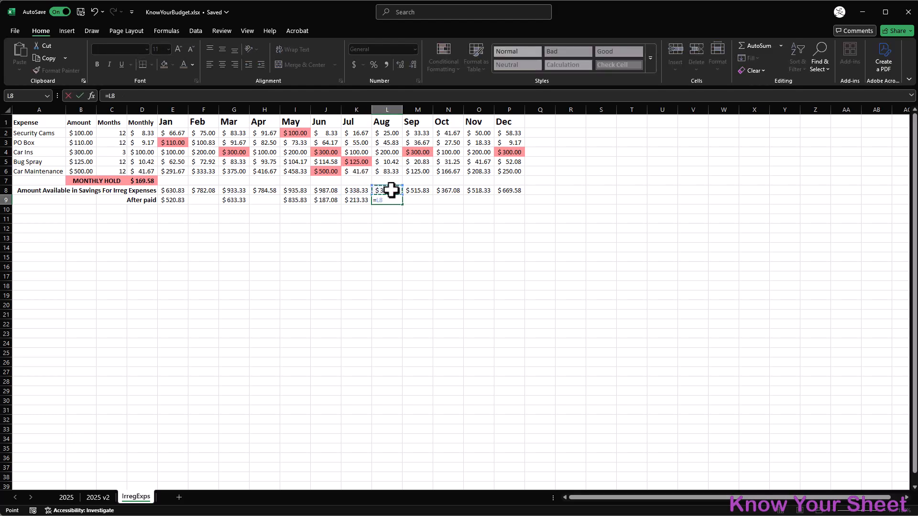
{"action": "type", "text": "-"}
{"action": "key", "text": "Escape"}
In the After paid row, enter =M8-M4 in September cell M9 to subtract the Car Ins payment
{"action": "left_click", "coordinate": [414, 201]}
{"action": "type", "text": "="}
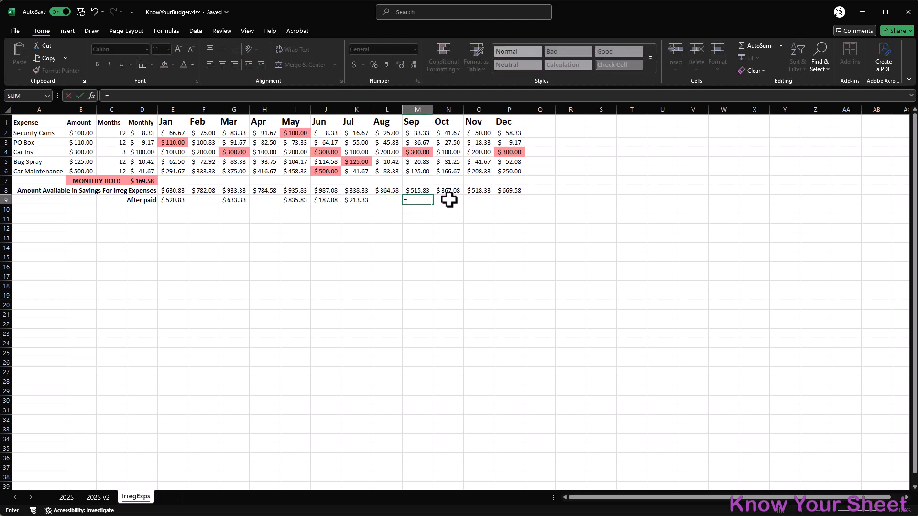
{"action": "left_click", "coordinate": [427, 191]}
{"action": "type", "text": "-"}
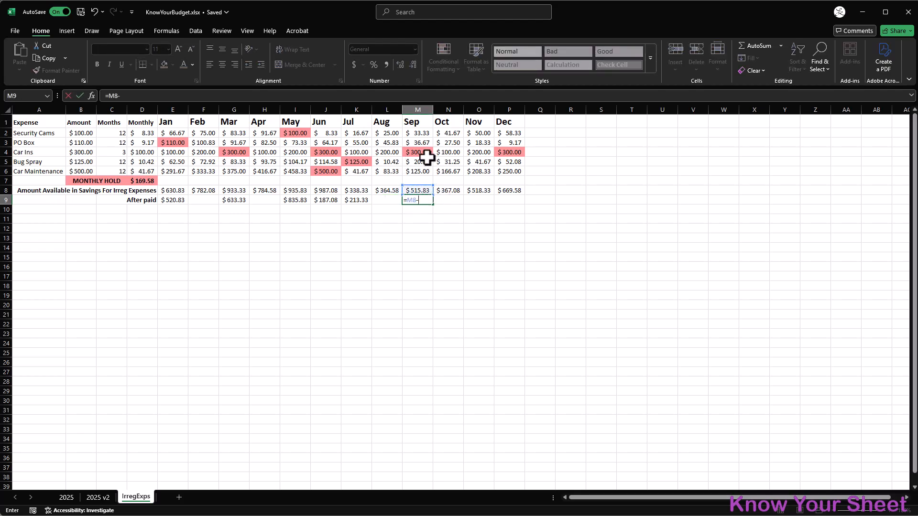
{"action": "left_click", "coordinate": [426, 152]}
{"action": "key", "text": "Return"}
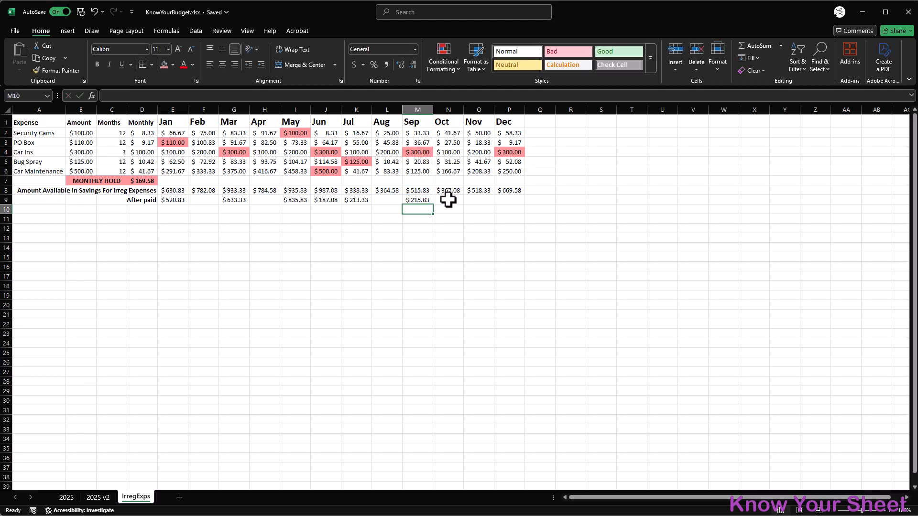
In the After paid row, enter =P8-P4 in December cell P9 to subtract the Car Ins payment
{"action": "left_click", "coordinate": [505, 201]}
{"action": "type", "text": "="}
{"action": "left_click", "coordinate": [512, 190]}
{"action": "type", "text": "-"}
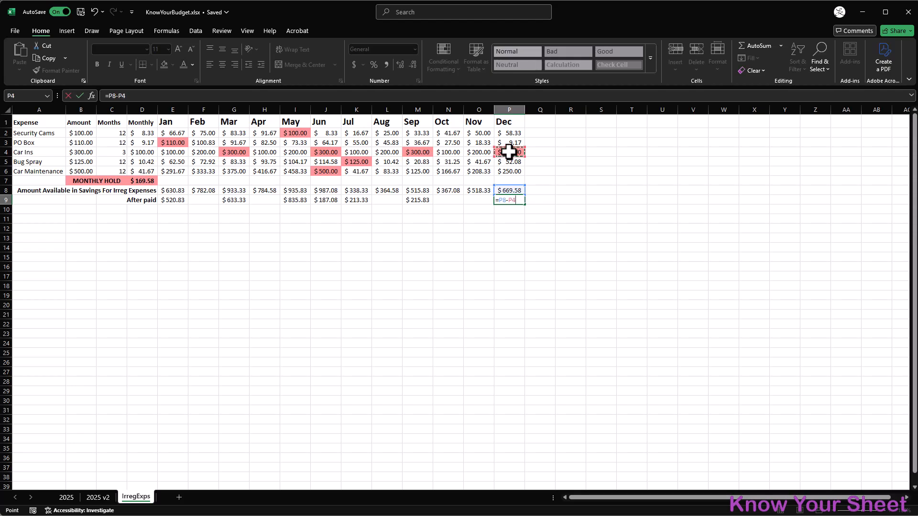
{"action": "left_click", "coordinate": [508, 152]}
{"action": "key", "text": "Return"}
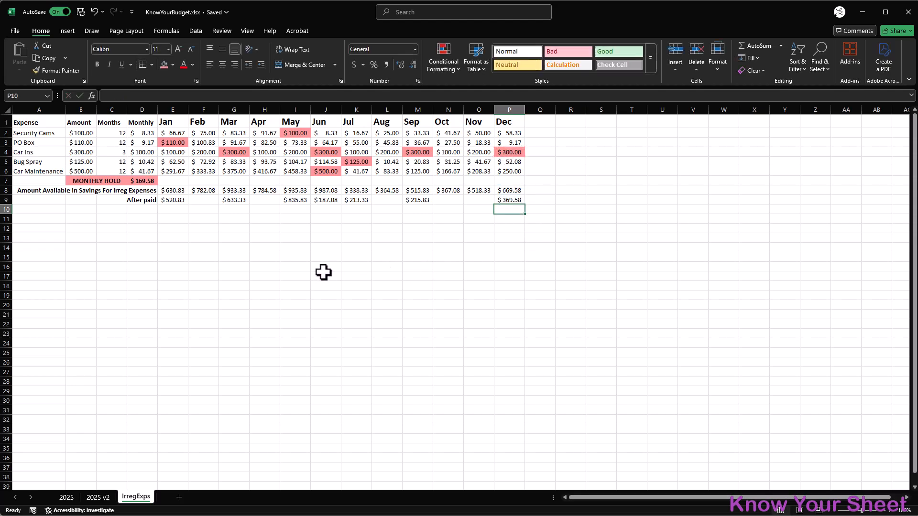
{"action": "left_click", "coordinate": [296, 202]}
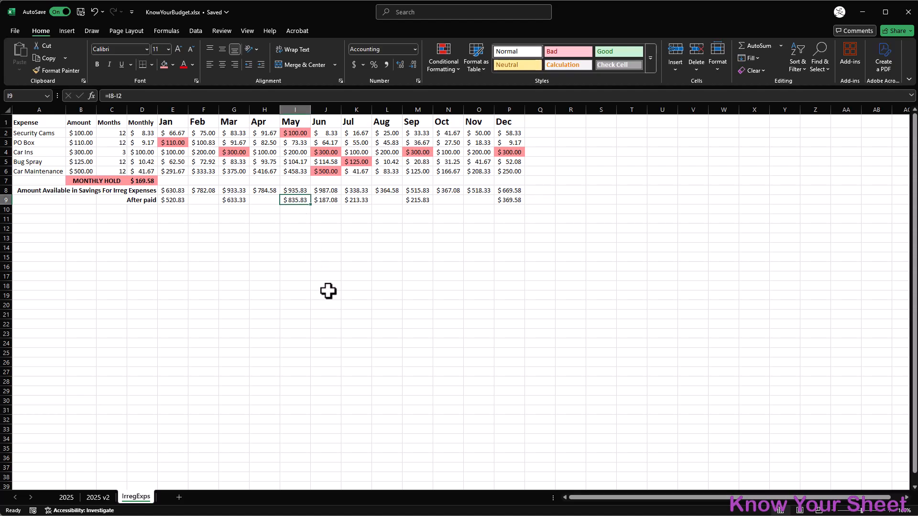
{"action": "left_click_drag", "start_coordinate": [309, 204], "coordinate": [327, 209]}
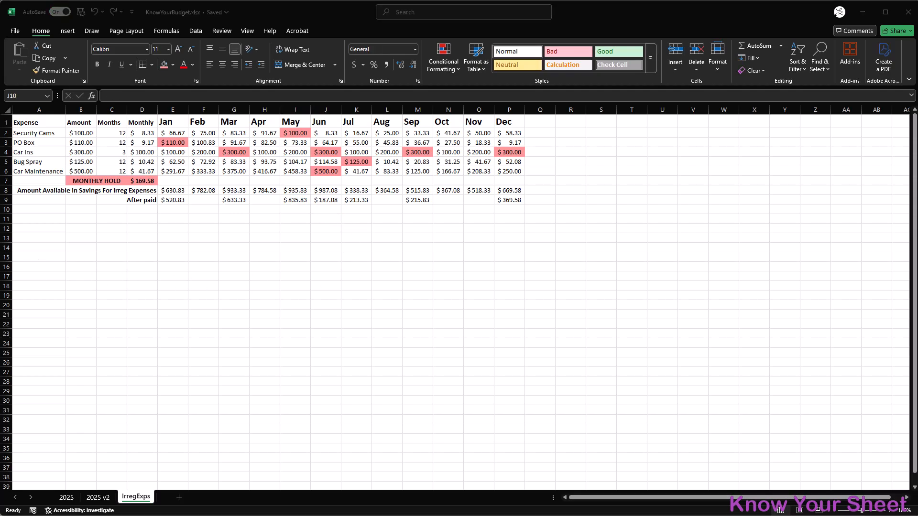
{"action": "left_click", "coordinate": [203, 201]}
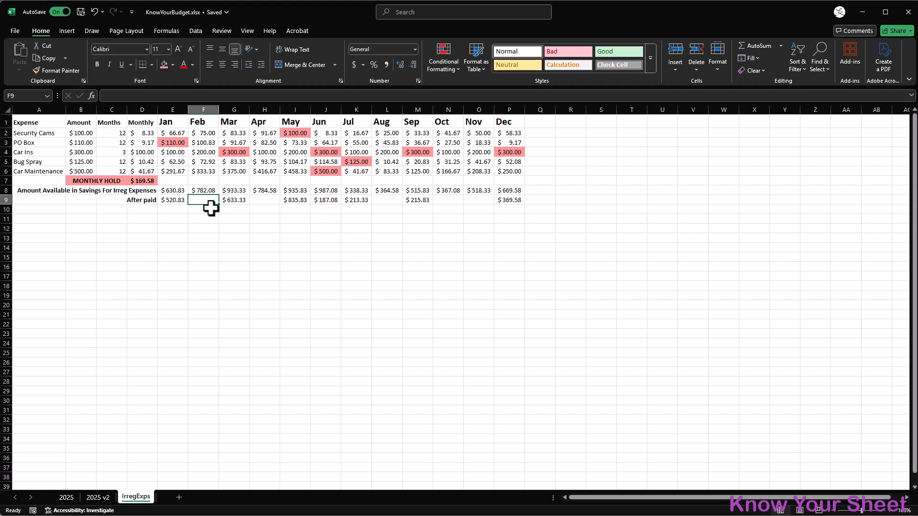
In the After paid row, enter =F8 in February cell F9 to carry over the available savings
{"action": "type", "text": "="}
{"action": "key", "text": "Up"}
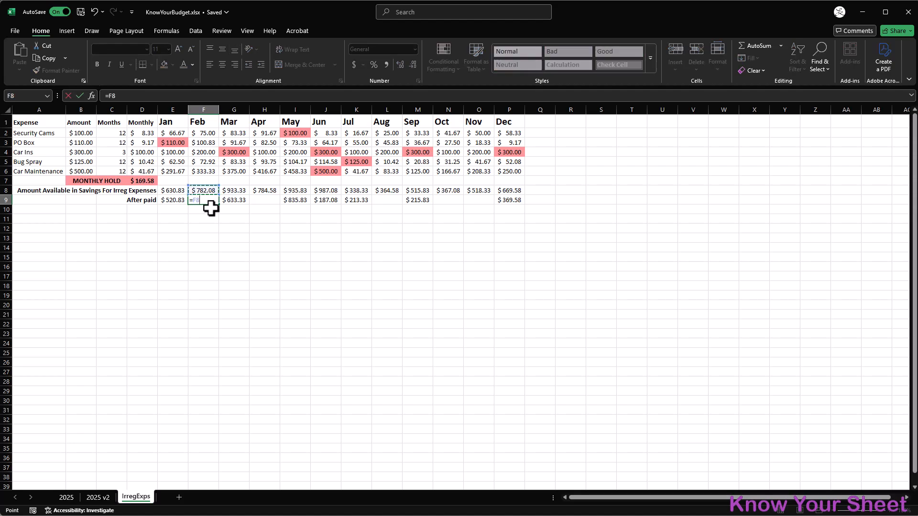
{"action": "key", "text": "Tab"}
Copy the February After paid formula from F9 to the April, August, October and November cells H9, L9, N9 and O9
{"action": "left_click", "coordinate": [205, 201]}
{"action": "key", "text": "ctrl+c"}
{"action": "left_click", "coordinate": [265, 200]}
{"action": "key", "text": "ctrl+v"}
{"action": "left_click", "coordinate": [391, 201]}
{"action": "key", "text": "ctrl+v"}
{"action": "left_click_drag", "start_coordinate": [451, 199], "coordinate": [470, 201]}
{"action": "key", "text": "ctrl+v"}
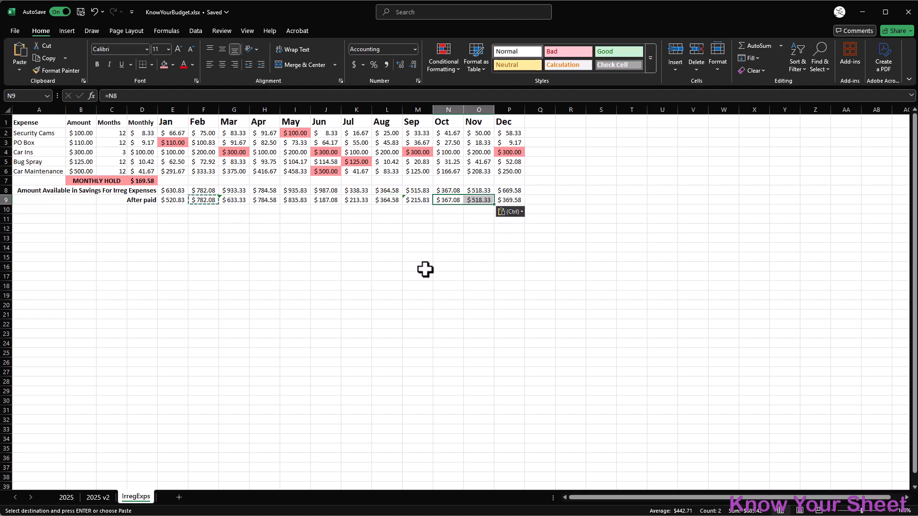
{"action": "left_click", "coordinate": [436, 247]}
{"action": "key", "text": "Escape"}
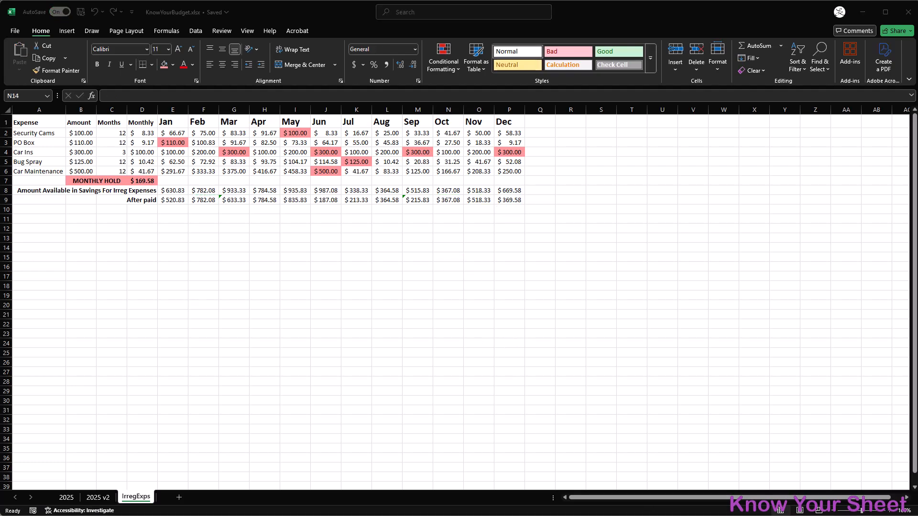
Copy the After paid amounts E9:P9 and paste them with their formulas into the 2025 v2 sheet starting at B45
{"action": "left_click_drag", "start_coordinate": [172, 199], "coordinate": [512, 199]}
{"action": "key", "text": "ctrl+c"}
{"action": "left_click", "coordinate": [106, 497]}
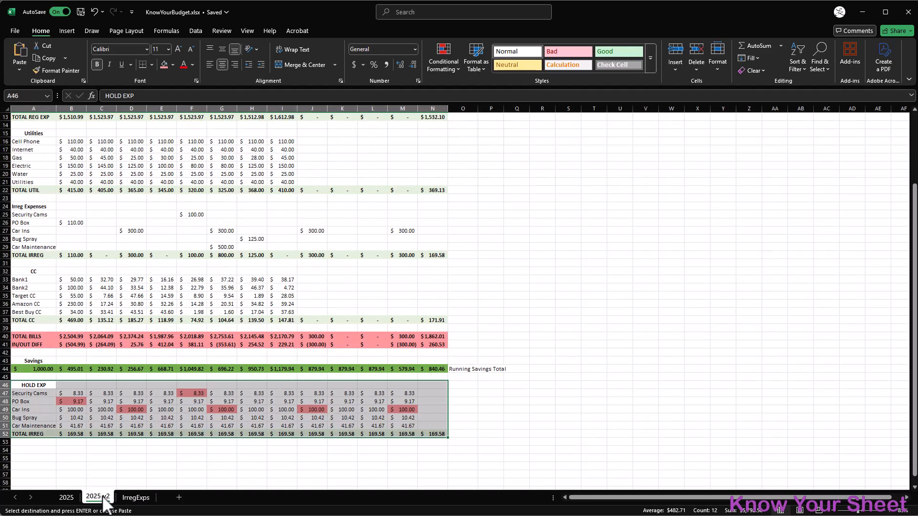
{"action": "left_click", "coordinate": [67, 451]}
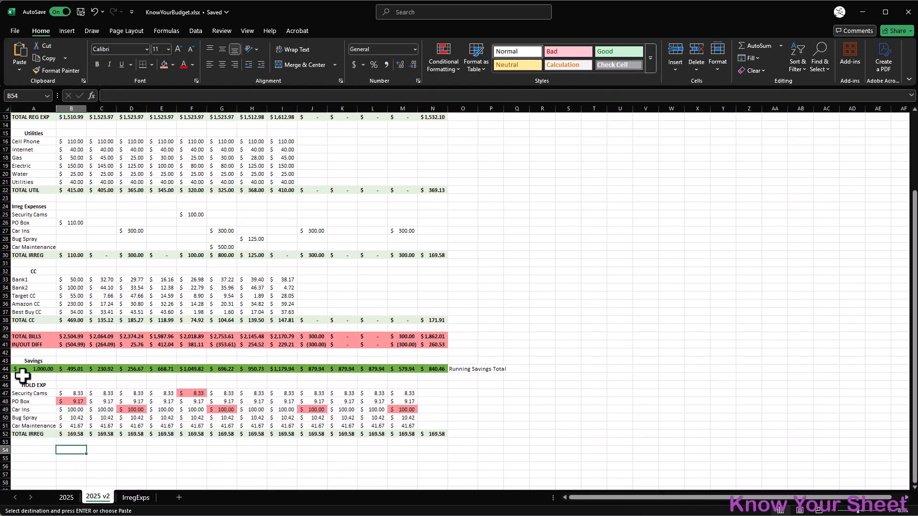
{"action": "left_click", "coordinate": [72, 377]}
{"action": "key", "text": "ctrl+v"}
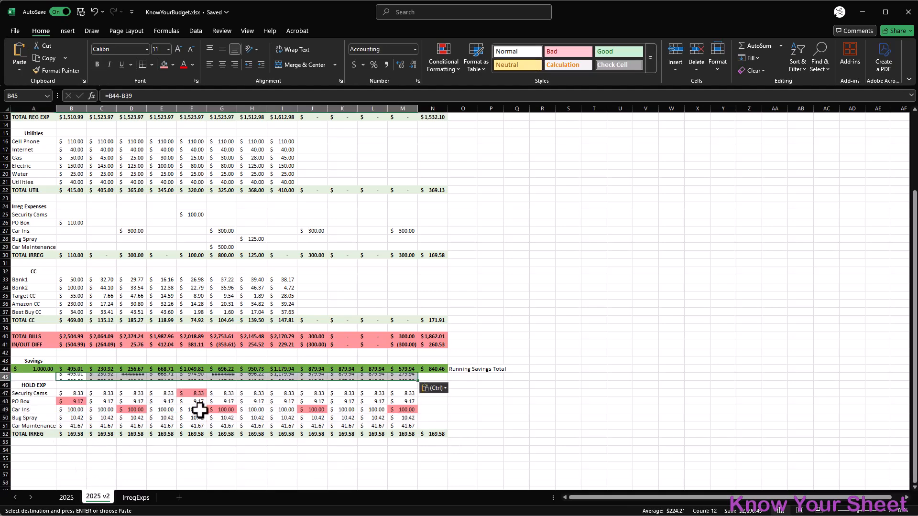
Auto-fit the widths of columns B through N on the 2025 v2 sheet
{"action": "left_click_drag", "start_coordinate": [72, 108], "coordinate": [445, 109]}
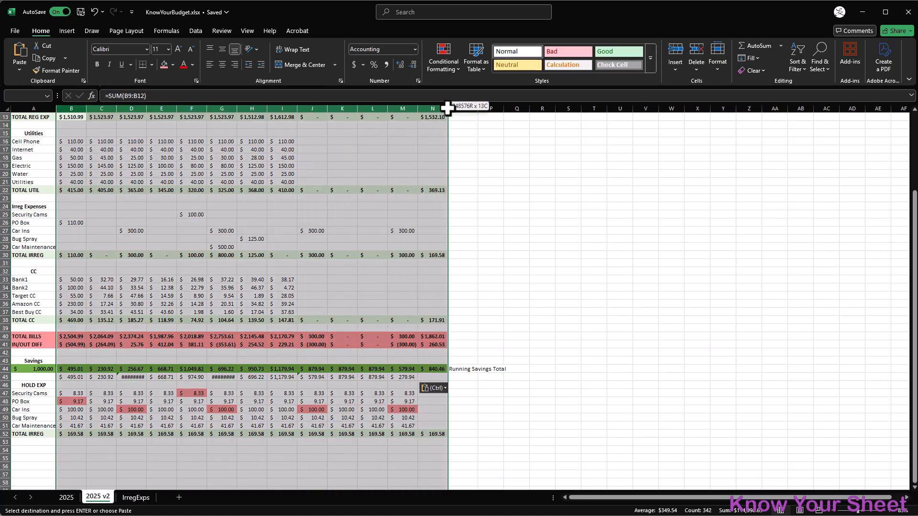
{"action": "double_click", "coordinate": [116, 109]}
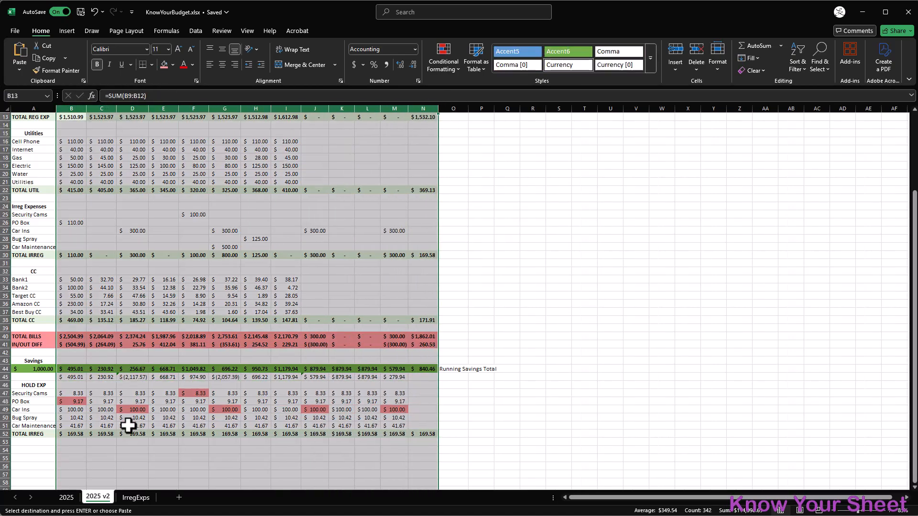
Paste the copied After paid amounts into row 45 starting at B45 as values only
{"action": "right_click", "coordinate": [73, 377]}
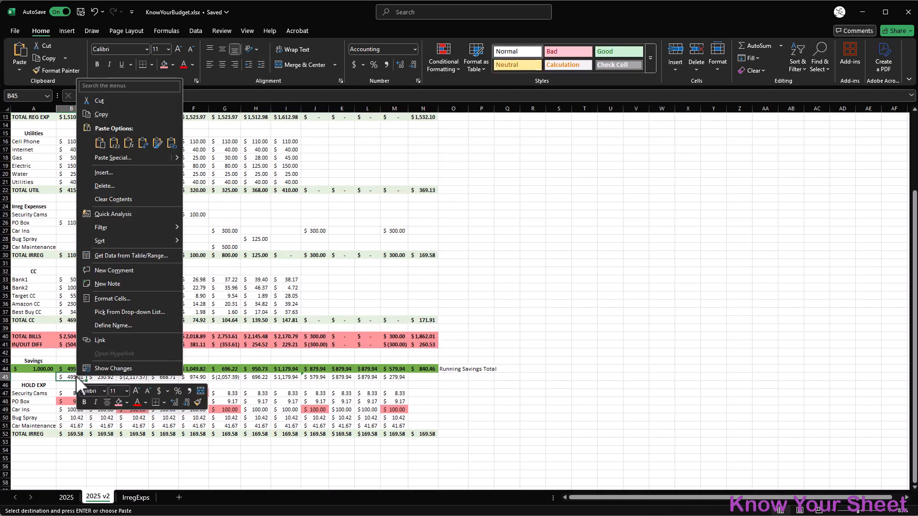
{"action": "left_click", "coordinate": [117, 143]}
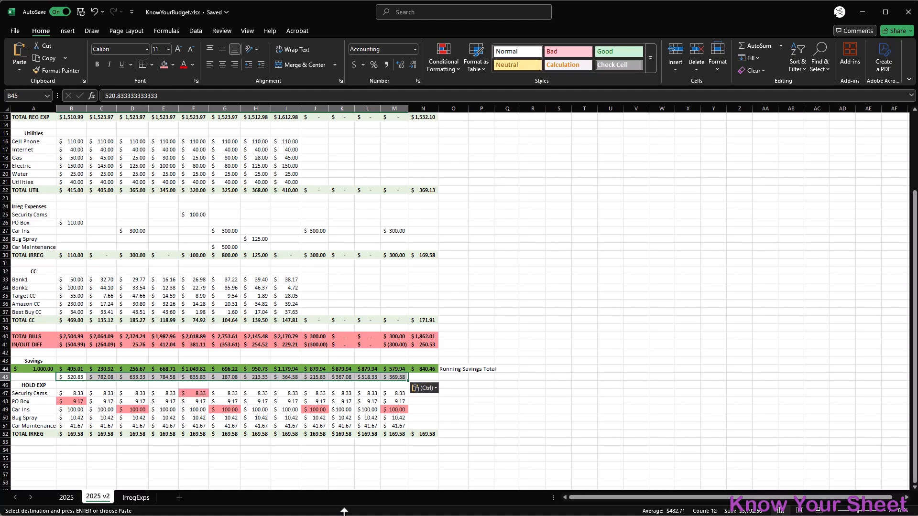
Link B45 to January's After paid balance with =IrregExps!E9 and fill the formula across to December in M45
{"action": "left_click", "coordinate": [69, 376]}
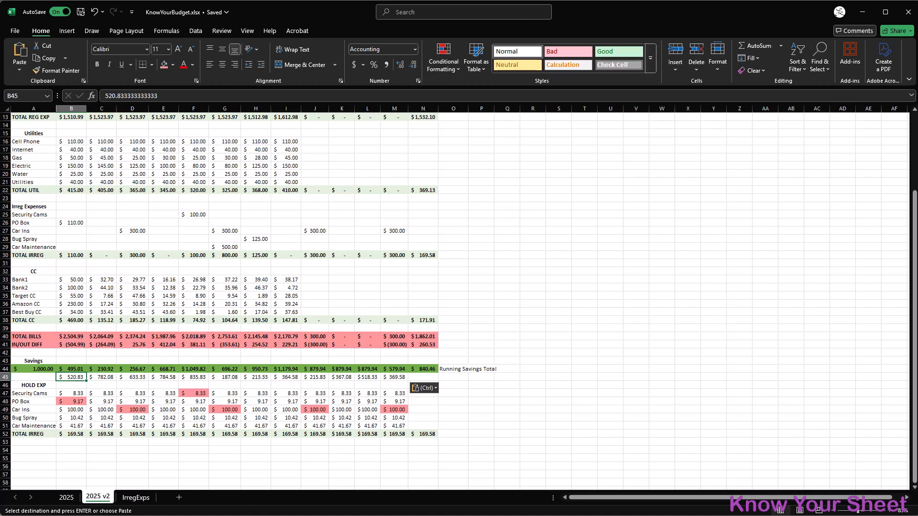
{"action": "type", "text": "="}
{"action": "left_click", "coordinate": [137, 498]}
{"action": "left_click", "coordinate": [177, 201]}
{"action": "key", "text": "Return"}
{"action": "left_click", "coordinate": [84, 378]}
{"action": "left_click_drag", "start_coordinate": [86, 381], "coordinate": [408, 381]}
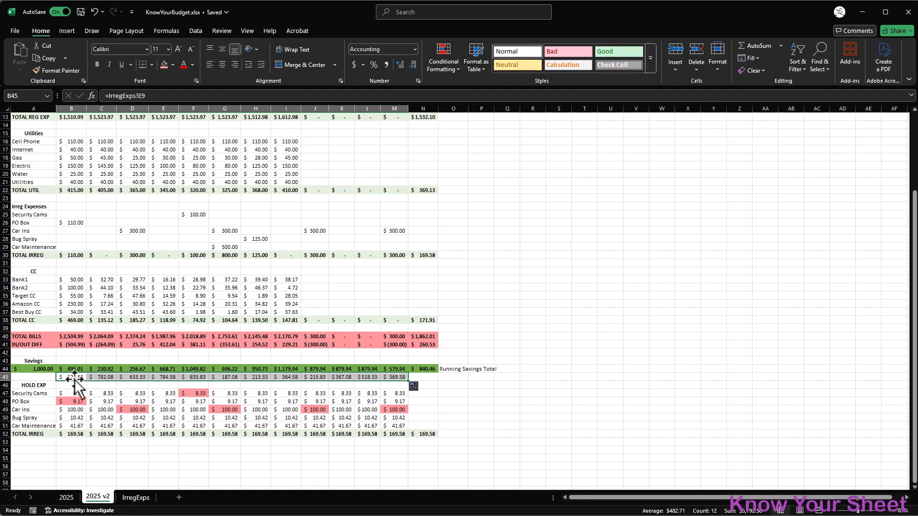
Test the link by entering 999 in January After paid cell E9 on IrregExps and checking B45 on 2025 v2
{"action": "left_click", "coordinate": [138, 498]}
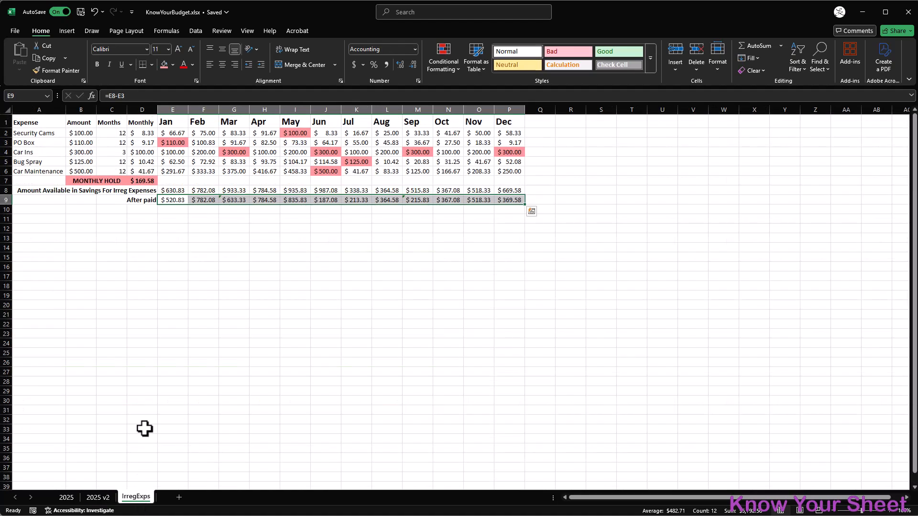
{"action": "left_click", "coordinate": [175, 200]}
{"action": "type", "text": "999"}
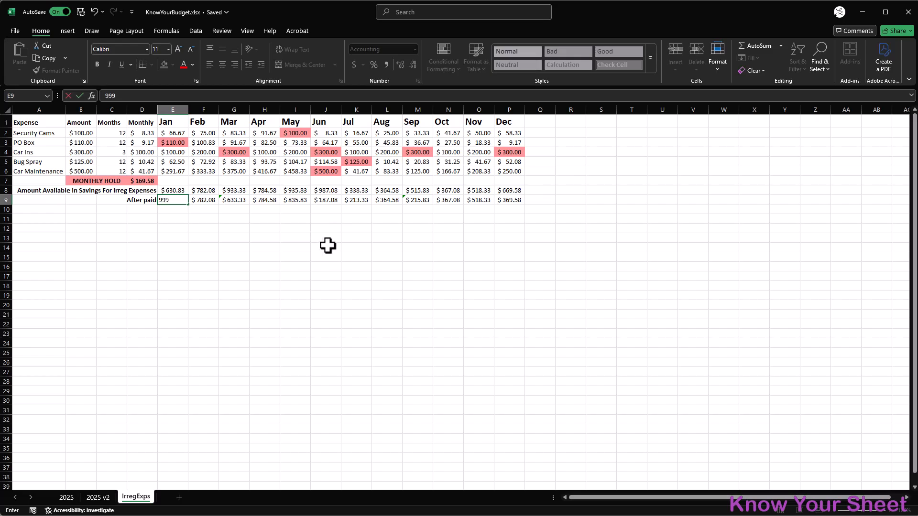
{"action": "key", "text": "Return"}
{"action": "left_click", "coordinate": [98, 497]}
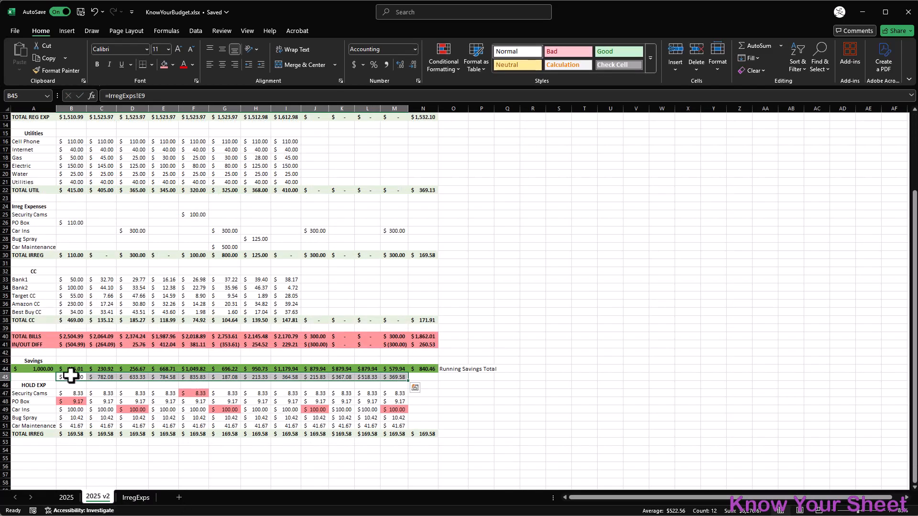
Undo the 999 test entry in E9 on IrregExps and return to the 2025 v2 sheet
{"action": "left_click", "coordinate": [144, 498]}
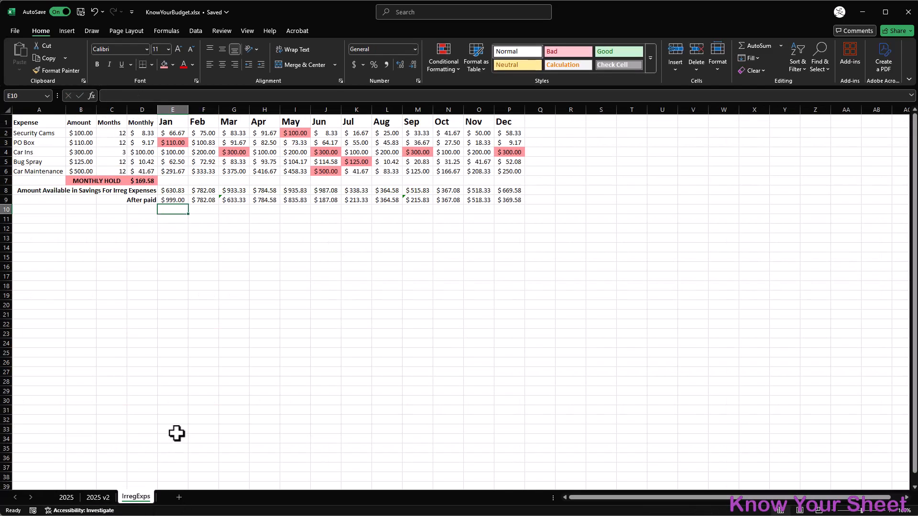
{"action": "key", "text": "ctrl+z"}
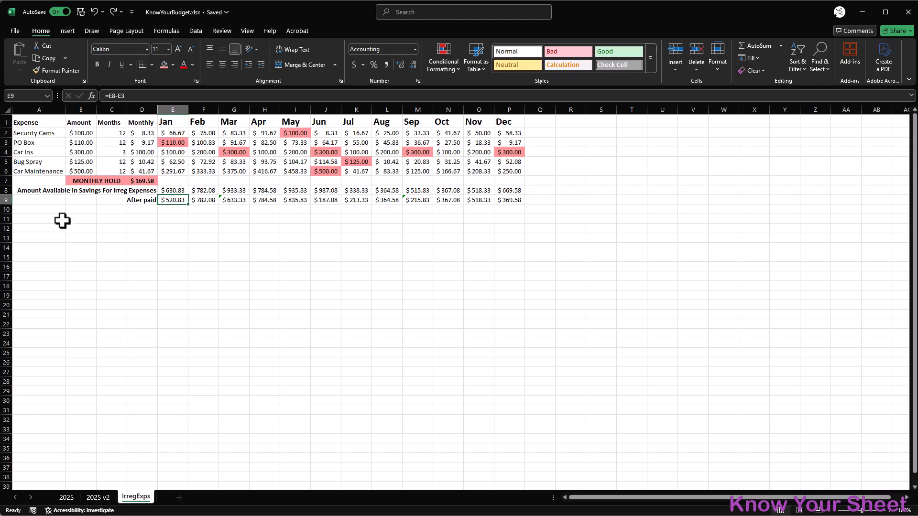
{"action": "left_click", "coordinate": [98, 498]}
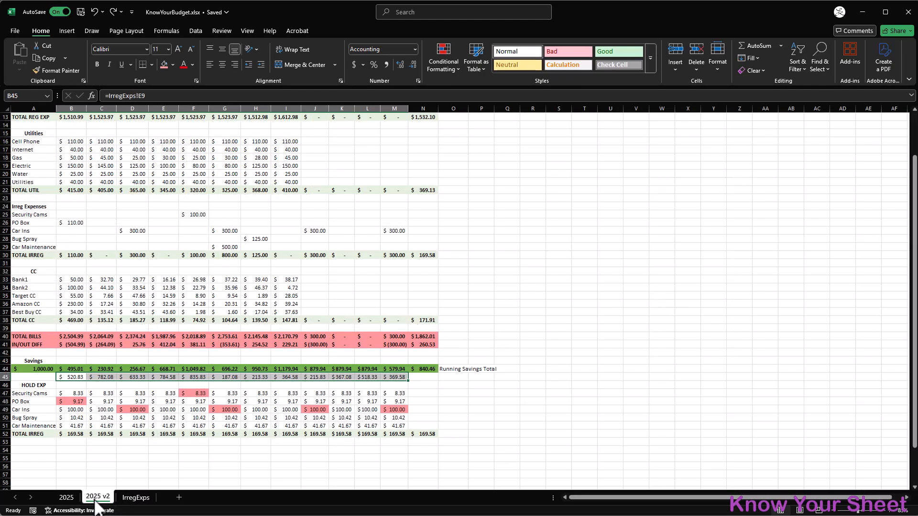
Label the linked row under the running savings as Min Saving in cell A45
{"action": "left_click", "coordinate": [27, 377]}
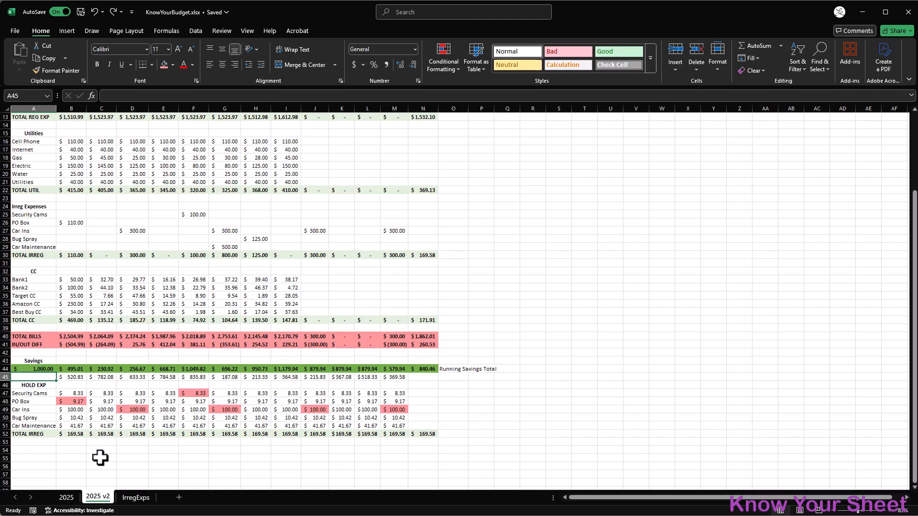
{"action": "type", "text": "Min Saving"}
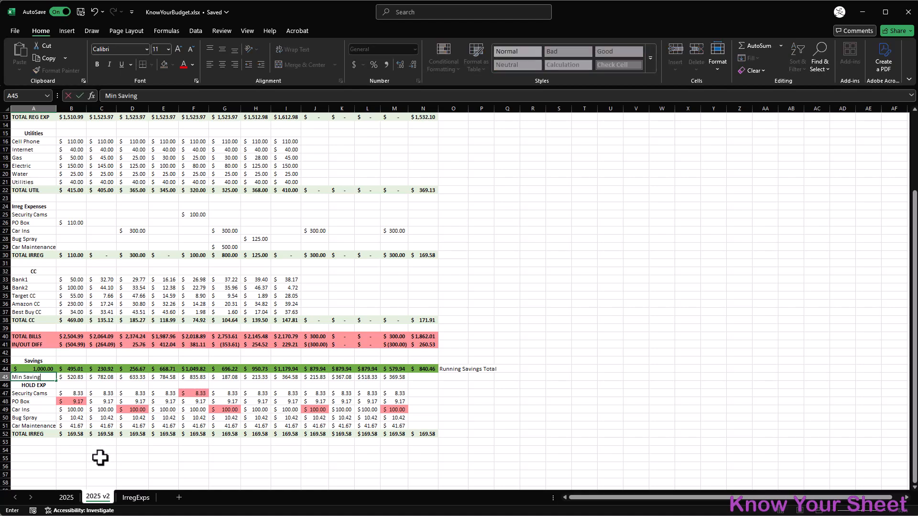
{"action": "key", "text": "Return"}
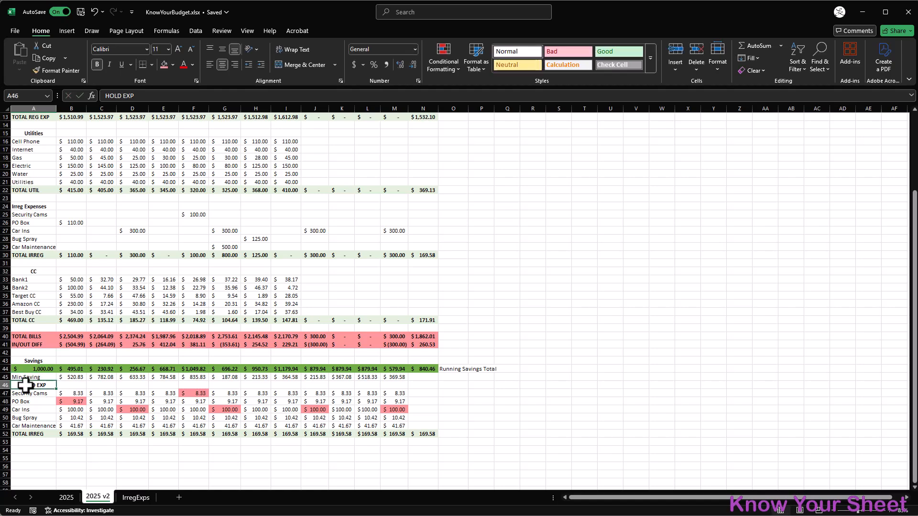
Delete the HOLD EXP block A46:N52 below the Min Saving row, shifting cells up
{"action": "left_click_drag", "start_coordinate": [22, 385], "coordinate": [433, 432]}
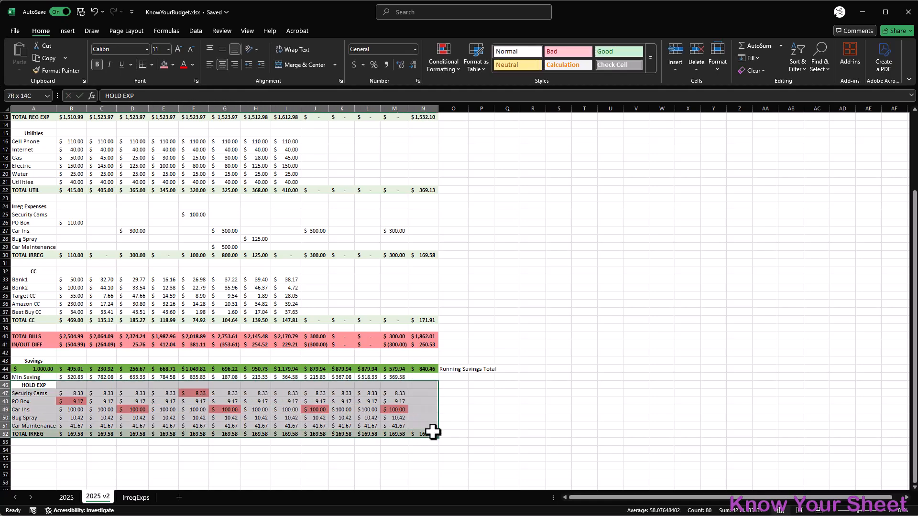
{"action": "right_click", "coordinate": [433, 432]}
{"action": "left_click", "coordinate": [475, 229]}
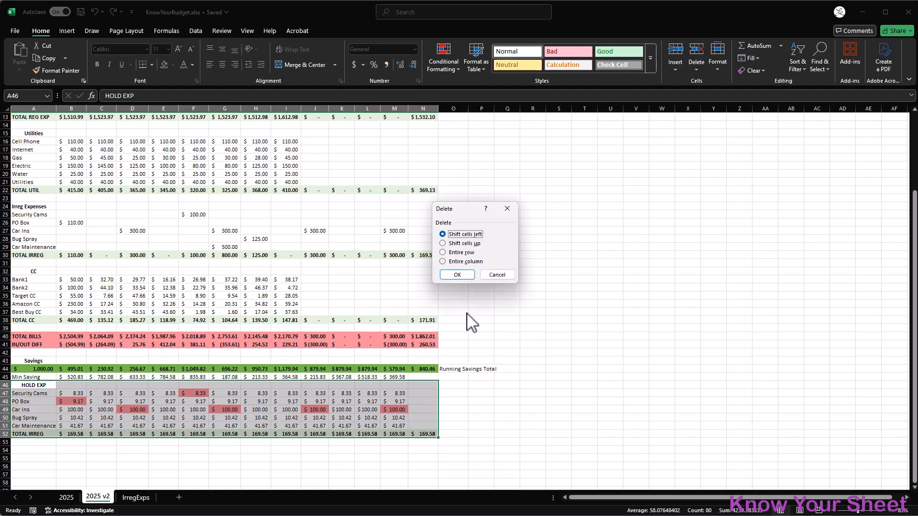
{"action": "left_click", "coordinate": [473, 243]}
{"action": "left_click", "coordinate": [466, 276]}
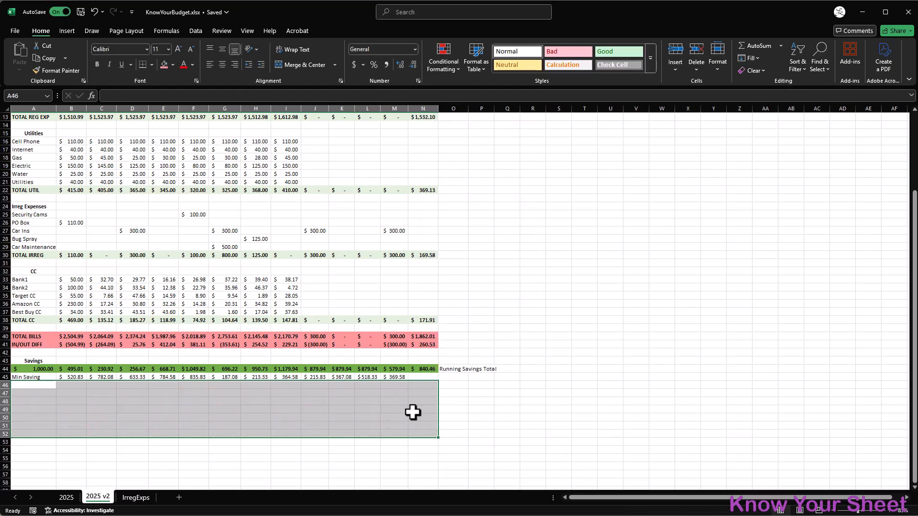
{"action": "left_click", "coordinate": [96, 426]}
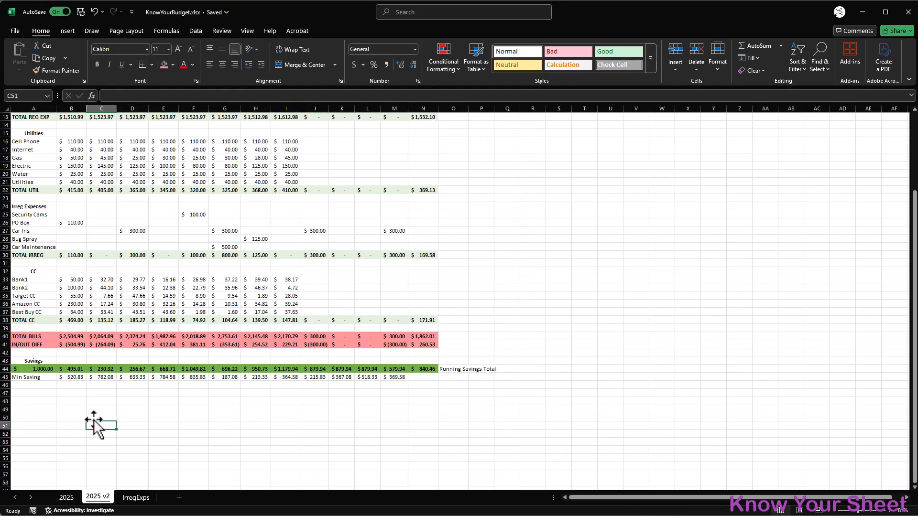
Make the Min Saving label in A45 bold and centered
{"action": "left_click", "coordinate": [34, 378]}
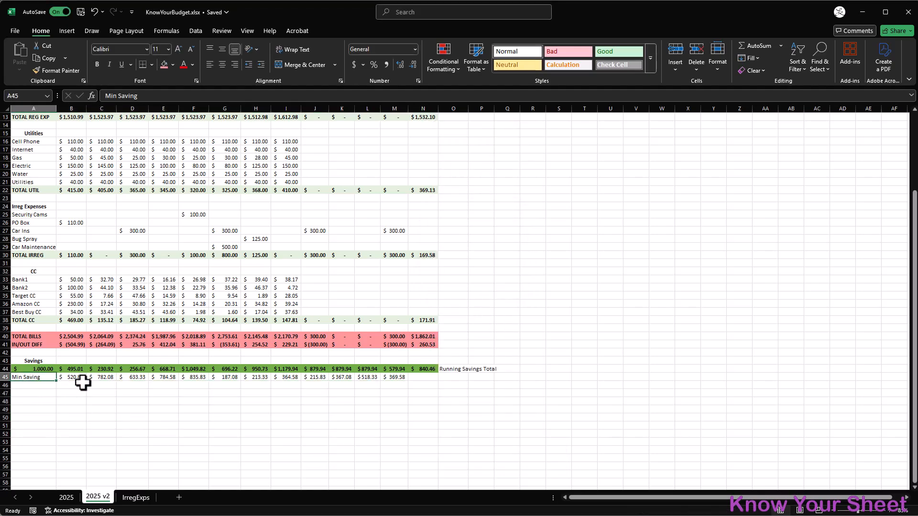
{"action": "left_click", "coordinate": [224, 67]}
Apply the light red fill to the Min Saving amounts B45:M45 and to the label in A45
{"action": "left_click_drag", "start_coordinate": [402, 378], "coordinate": [65, 378]}
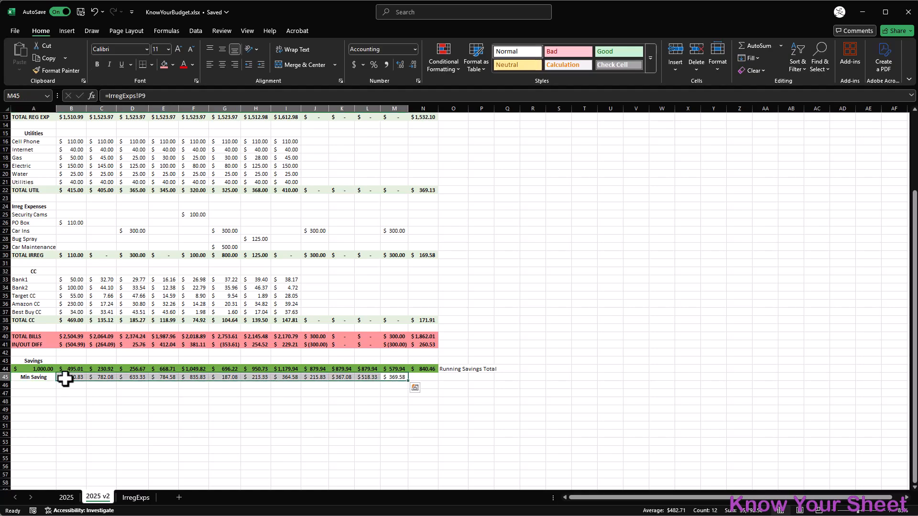
{"action": "left_click", "coordinate": [165, 64]}
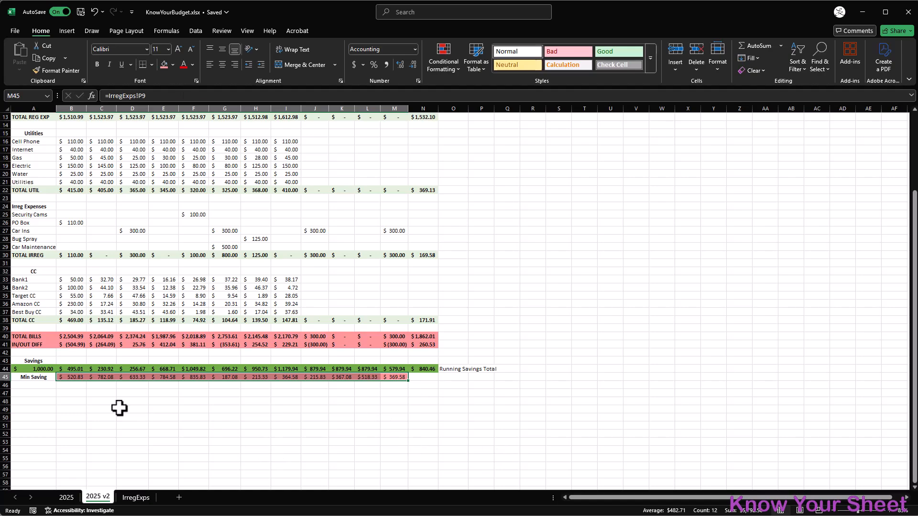
{"action": "left_click", "coordinate": [102, 398]}
{"action": "left_click", "coordinate": [34, 377]}
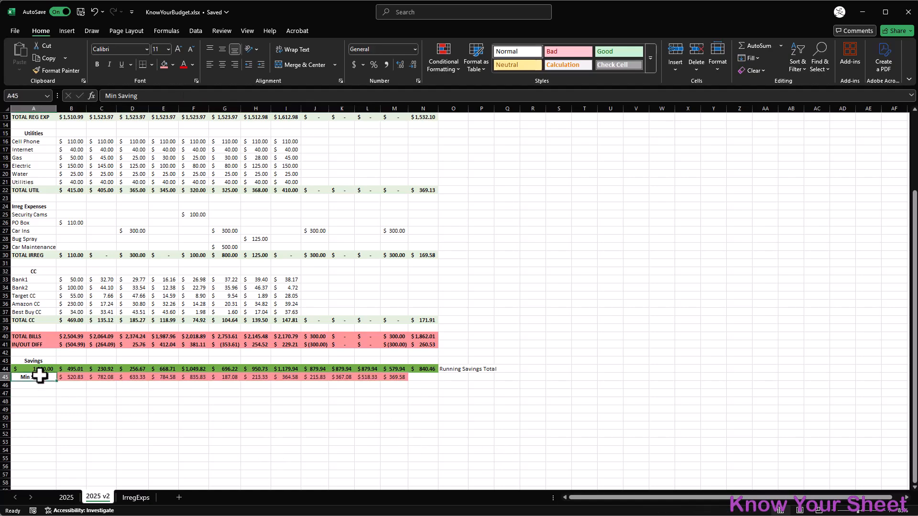
{"action": "left_click", "coordinate": [164, 64]}
{"action": "left_click", "coordinate": [424, 377]}
In the Utilities section, set the Electric amount to 230 for August in I19 and 200 for January in B19
{"action": "scroll", "coordinate": [489, 349], "scroll_direction": "up", "scroll_amount": 1}
{"action": "scroll", "coordinate": [489, 348], "scroll_direction": "up", "scroll_amount": 4}
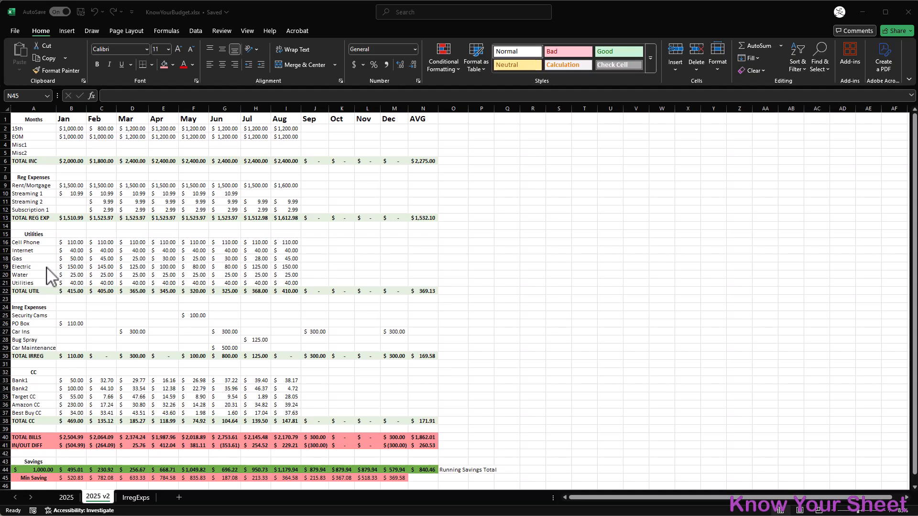
{"action": "left_click_drag", "start_coordinate": [72, 258], "coordinate": [291, 271]}
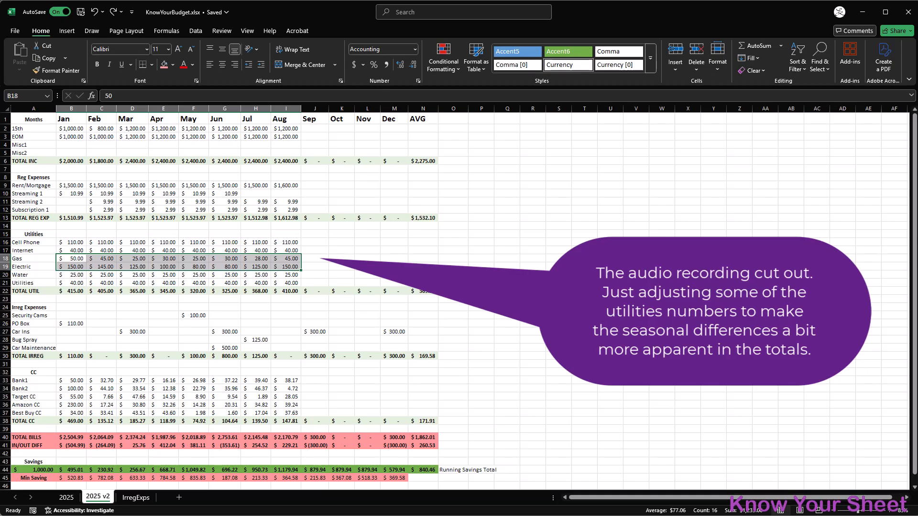
{"action": "left_click", "coordinate": [309, 243]}
{"action": "left_click", "coordinate": [292, 266]}
{"action": "type", "text": "230"}
{"action": "key", "text": "Return"}
{"action": "left_click", "coordinate": [72, 267]}
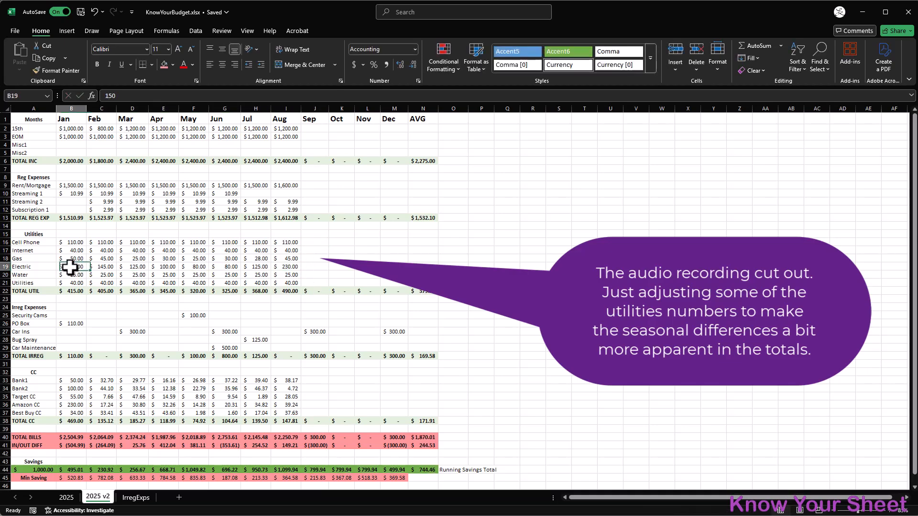
{"action": "type", "text": "200"}
{"action": "key", "text": "Return"}
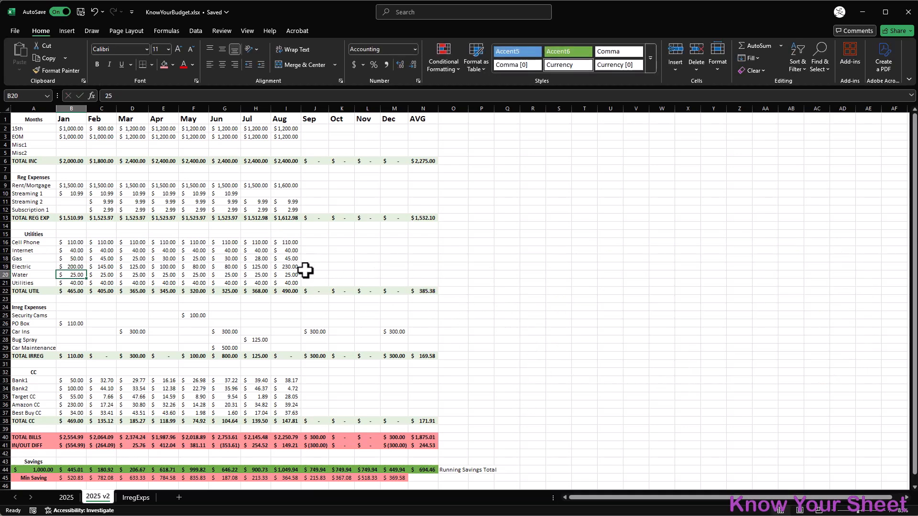
{"action": "left_click", "coordinate": [285, 299]}
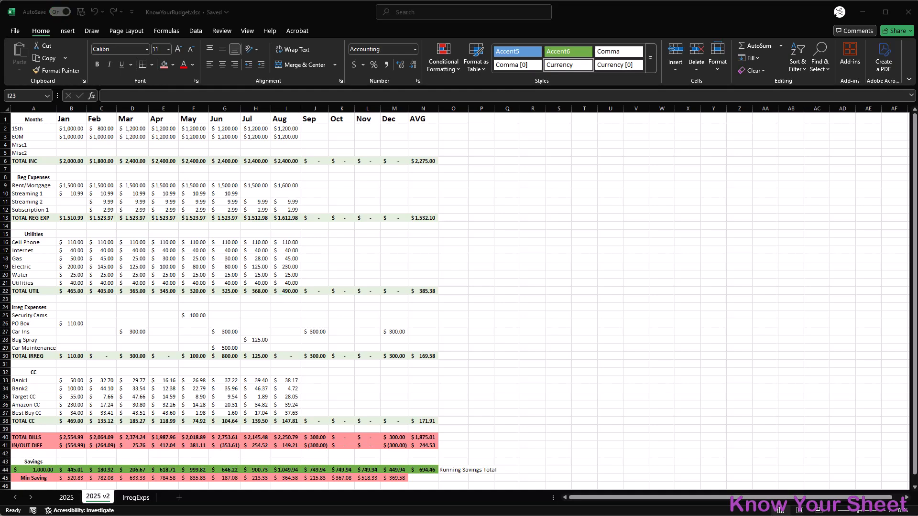
{"action": "left_click", "coordinate": [97, 139]}
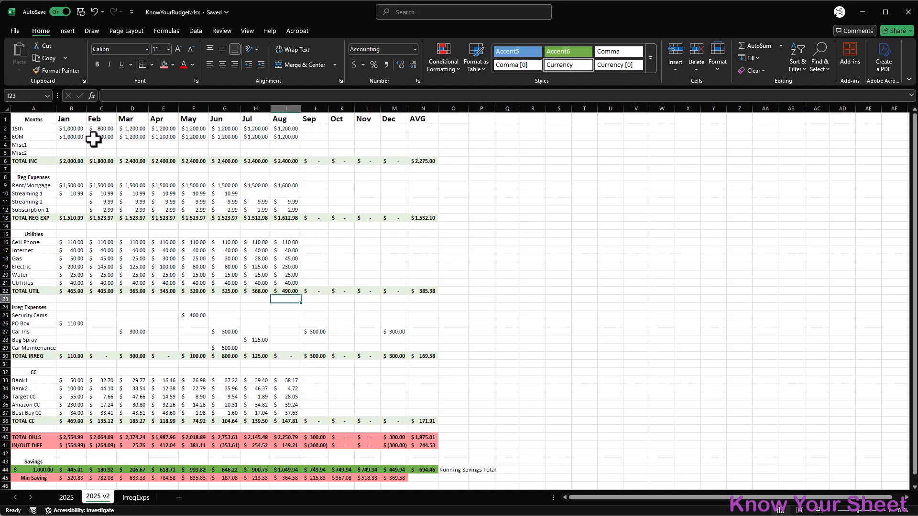
Enter 200 as the February Misc1 income in C4 and note Tax Ret beside it in B4
{"action": "left_click", "coordinate": [102, 145]}
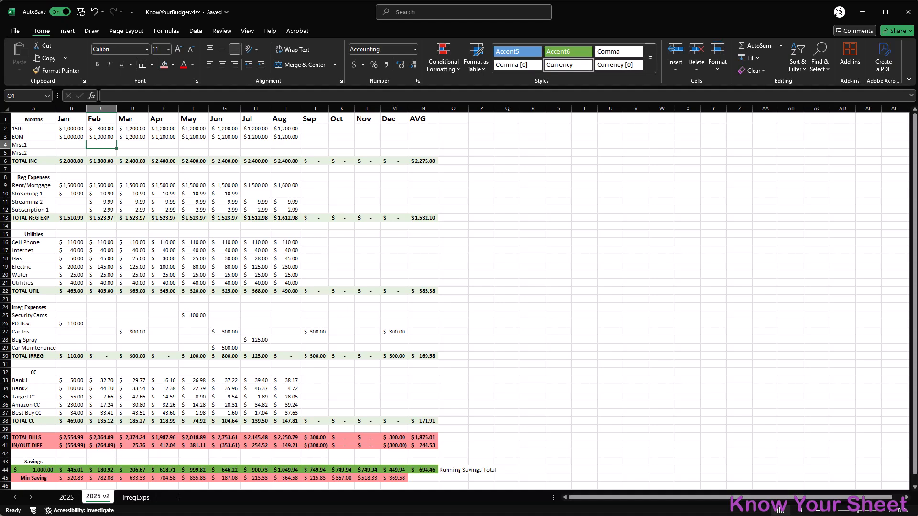
{"action": "type", "text": "200"}
{"action": "key", "text": "Return"}
{"action": "key", "text": "Up"}
{"action": "key", "text": "Left"}
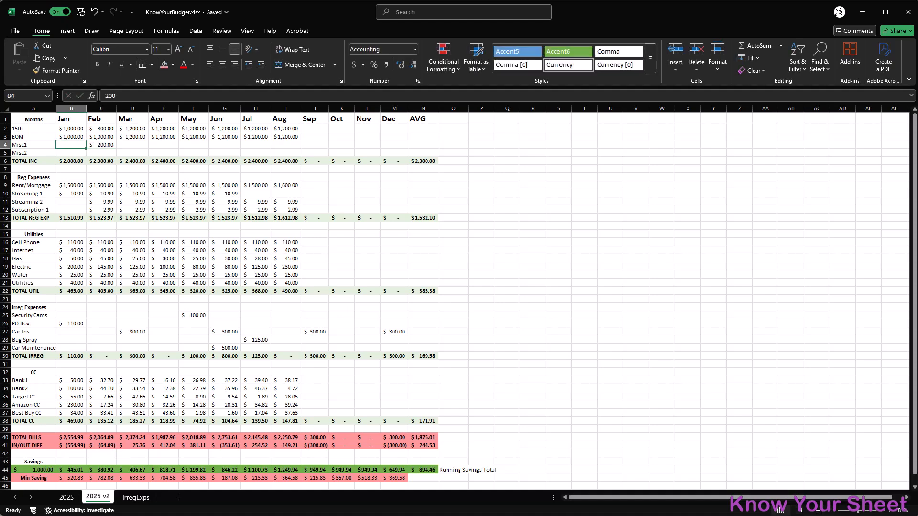
{"action": "type", "text": "Tax Ret"}
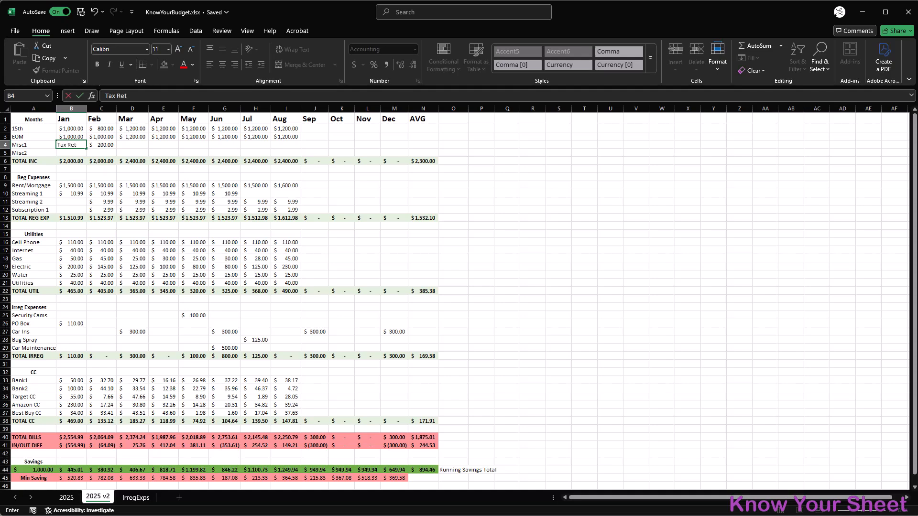
{"action": "key", "text": "ctrl+Return"}
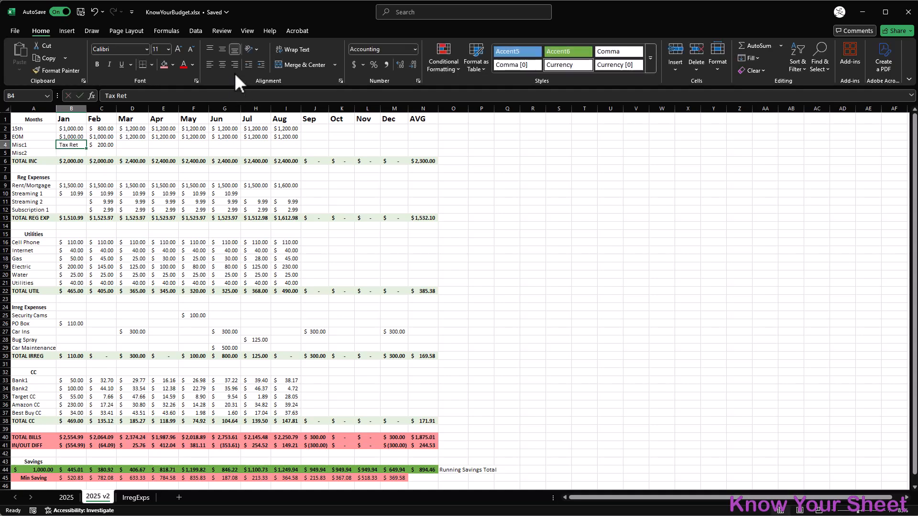
{"action": "left_click", "coordinate": [538, 331]}
{"action": "scroll", "coordinate": [465, 365], "scroll_direction": "down", "scroll_amount": 1}
{"action": "scroll", "coordinate": [465, 364], "scroll_direction": "up", "scroll_amount": 1}
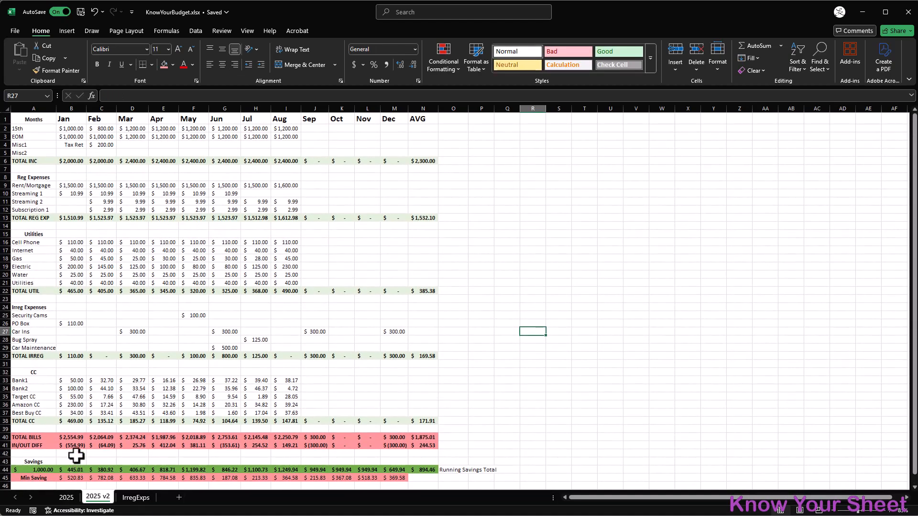
Check the running savings formulas along row 44, from January in B44 to the AVG column in N44
{"action": "left_click", "coordinate": [72, 470]}
{"action": "key", "text": "Right"}
{"action": "key", "text": "Right"}
{"action": "key", "text": "Right"}
{"action": "key", "text": "Right"}
{"action": "key", "text": "Right"}
{"action": "key", "text": "Right"}
{"action": "key", "text": "Right"}
{"action": "key", "text": "Right"}
{"action": "key", "text": "Right"}
{"action": "key", "text": "Right"}
{"action": "key", "text": "Right"}
{"action": "key", "text": "Right"}
{"action": "key", "text": "Right"}
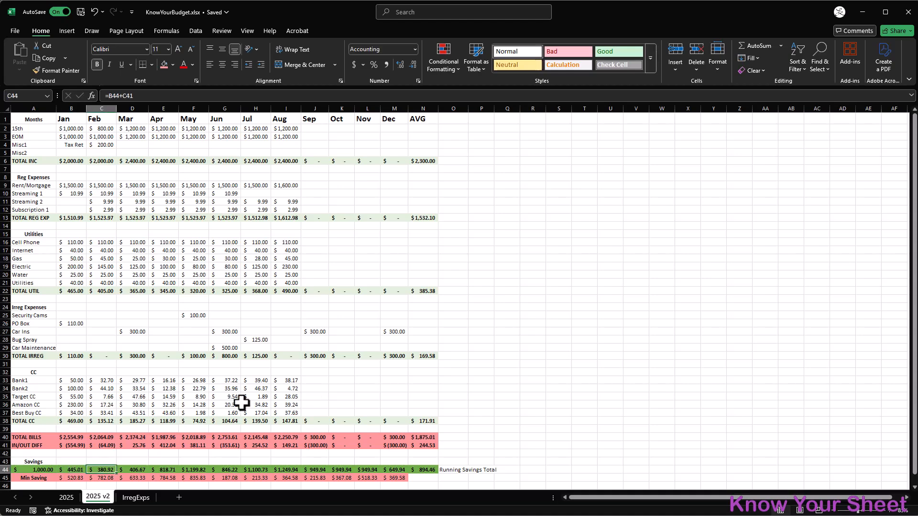
{"action": "key", "text": "Left"}
{"action": "key", "text": "Left"}
{"action": "key", "text": "Left"}
{"action": "key", "text": "Left"}
{"action": "key", "text": "Left"}
{"action": "key", "text": "Left"}
{"action": "key", "text": "Left"}
{"action": "key", "text": "Left"}
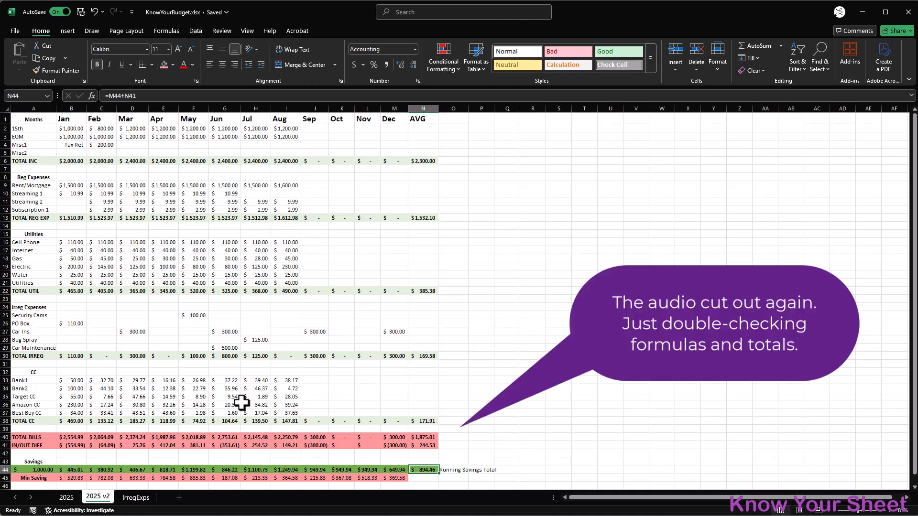
Check the IN/OUT DIFF formulas in row 41, including the average in N41, and review the credit card amounts in A33:I37
{"action": "left_click", "coordinate": [70, 444]}
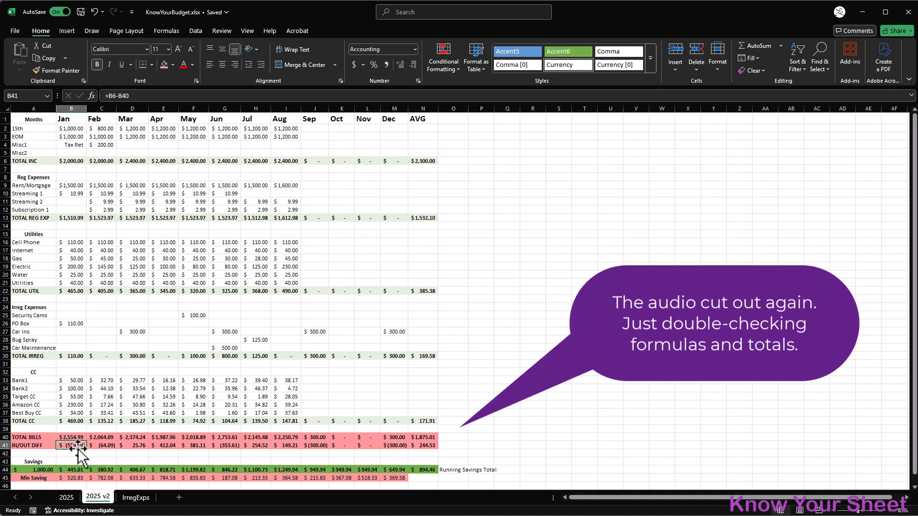
{"action": "left_click", "coordinate": [112, 445]}
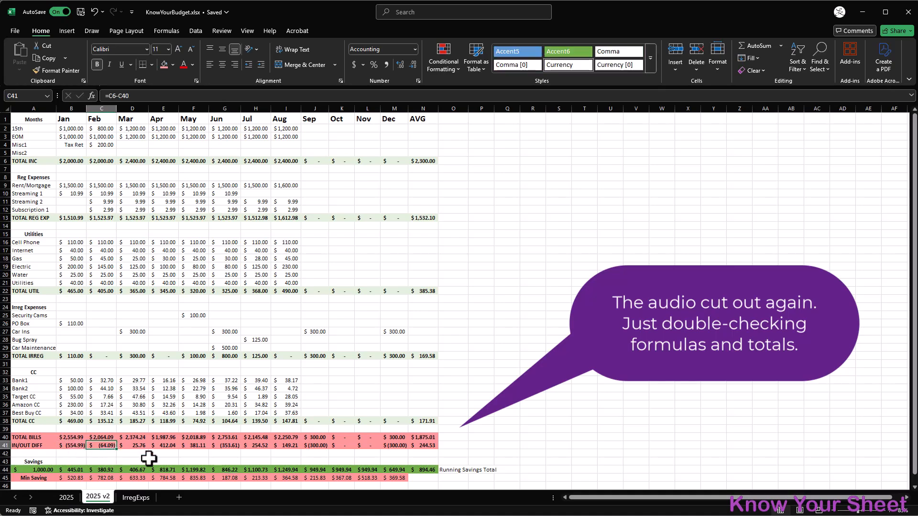
{"action": "left_click", "coordinate": [141, 446]}
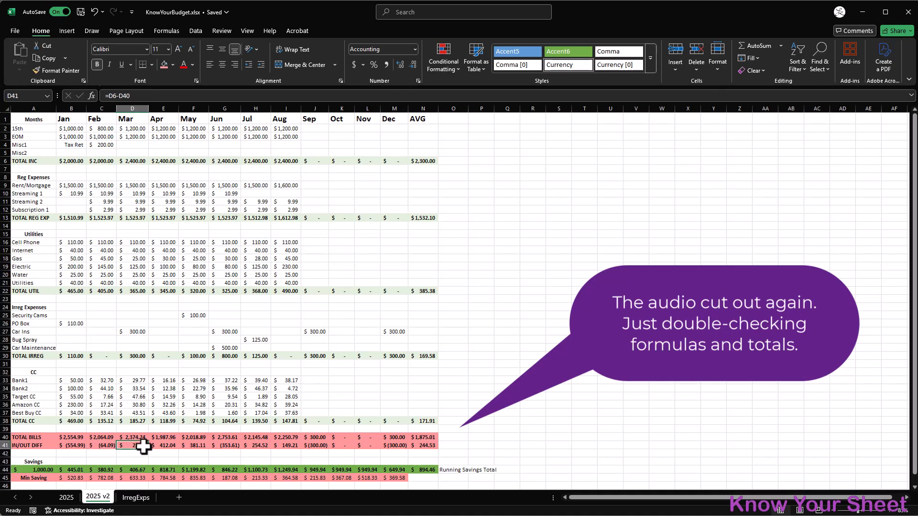
{"action": "left_click", "coordinate": [171, 446]}
{"action": "left_click", "coordinate": [193, 446]}
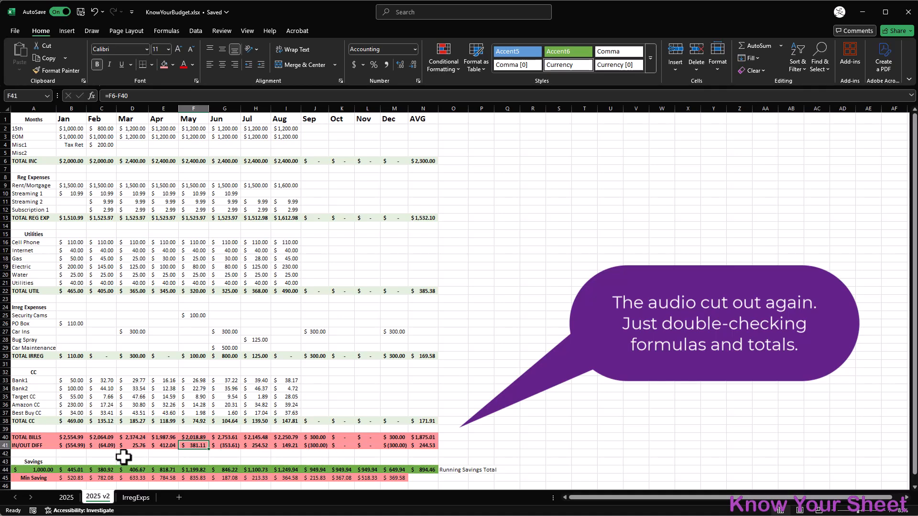
{"action": "left_click", "coordinate": [433, 446]}
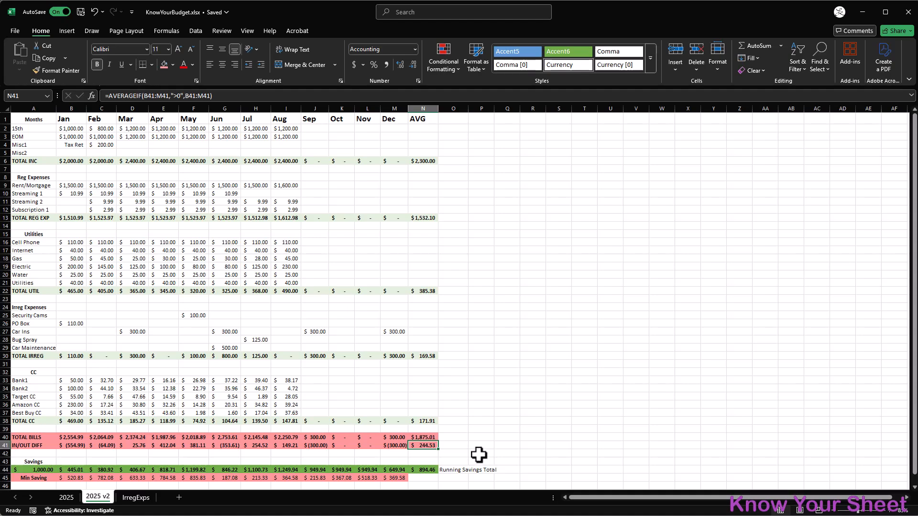
{"action": "left_click_drag", "start_coordinate": [24, 380], "coordinate": [292, 412]}
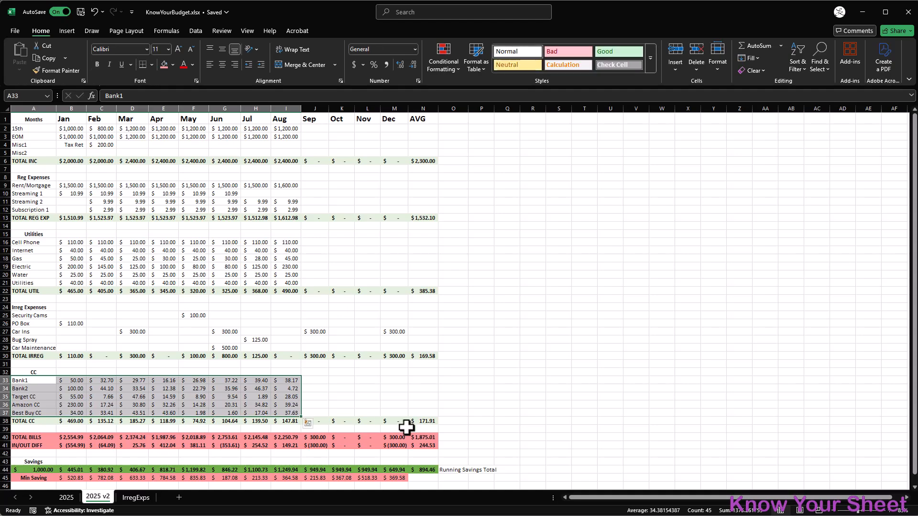
{"action": "left_click", "coordinate": [471, 431]}
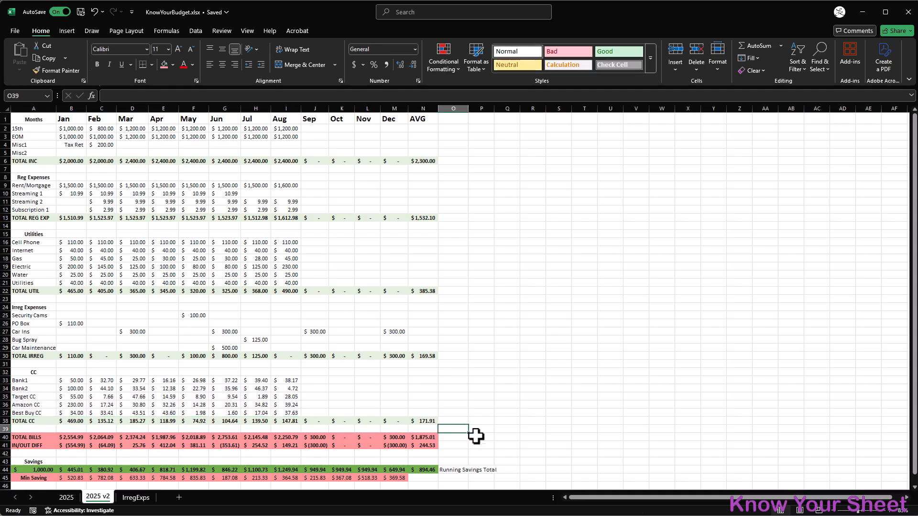
Copy the TOTAL CC average formula from N38 into N33:N37 for the individual credit cards
{"action": "left_click", "coordinate": [430, 420]}
{"action": "key", "text": "ctrl+c"}
{"action": "left_click_drag", "start_coordinate": [423, 381], "coordinate": [424, 412]}
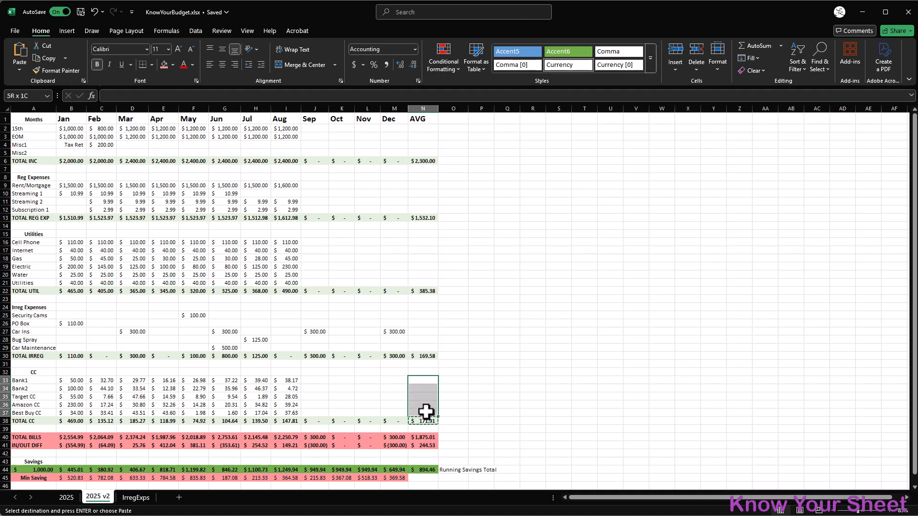
{"action": "key", "text": "ctrl+v"}
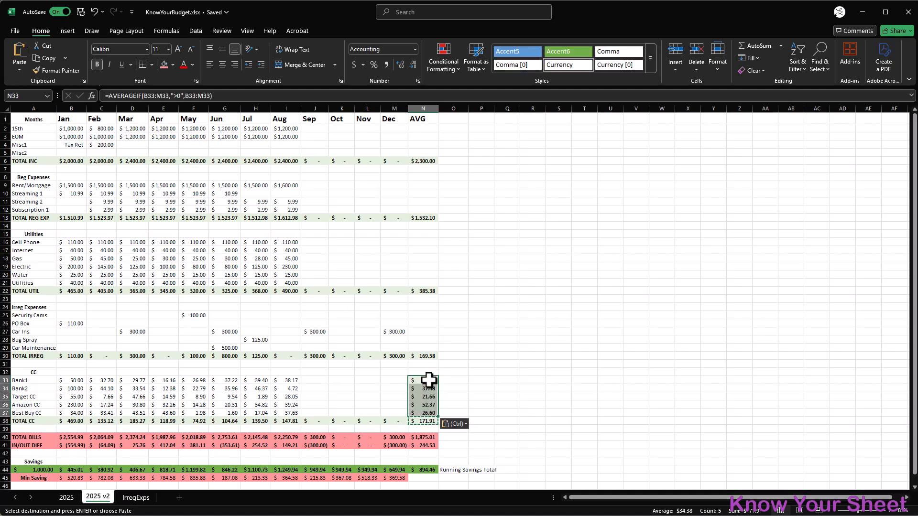
{"action": "left_click", "coordinate": [453, 378]}
{"action": "left_click", "coordinate": [455, 448]}
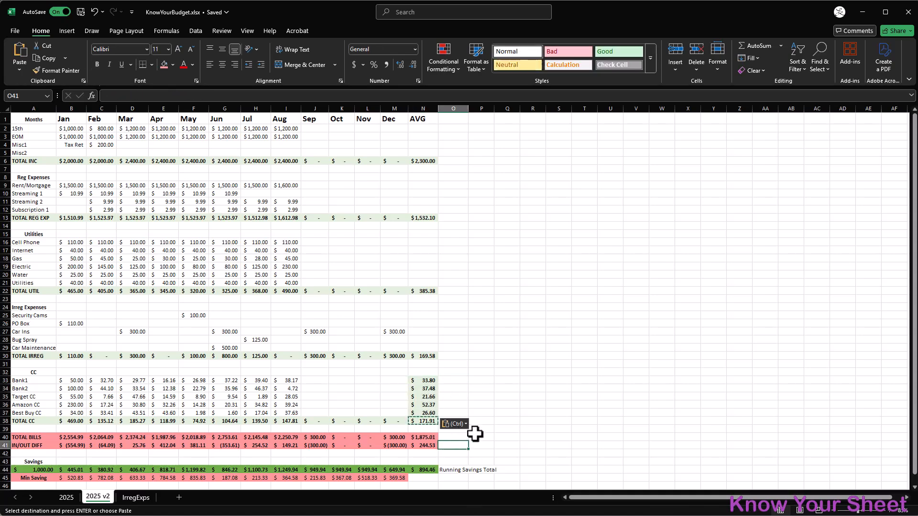
{"action": "key", "text": "Escape"}
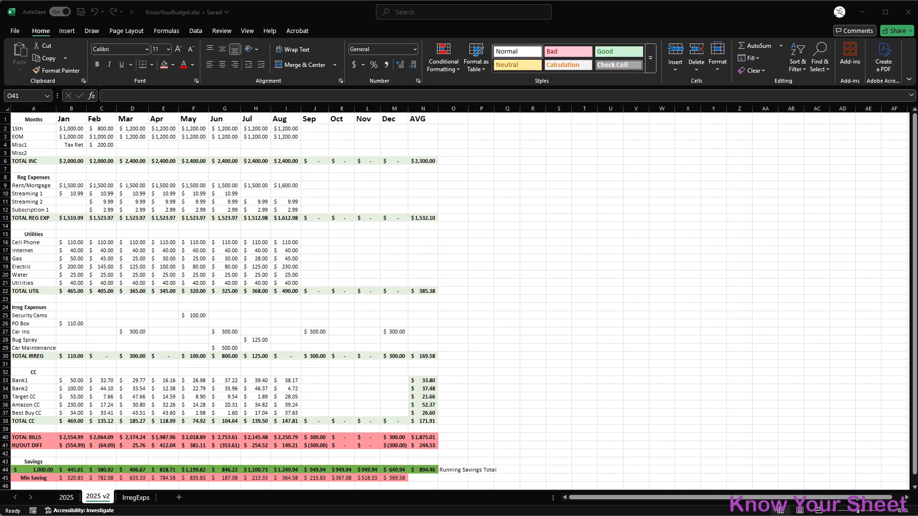
Insert a new income row above Misc1 and label it Suppl in A4
{"action": "left_click", "coordinate": [5, 145]}
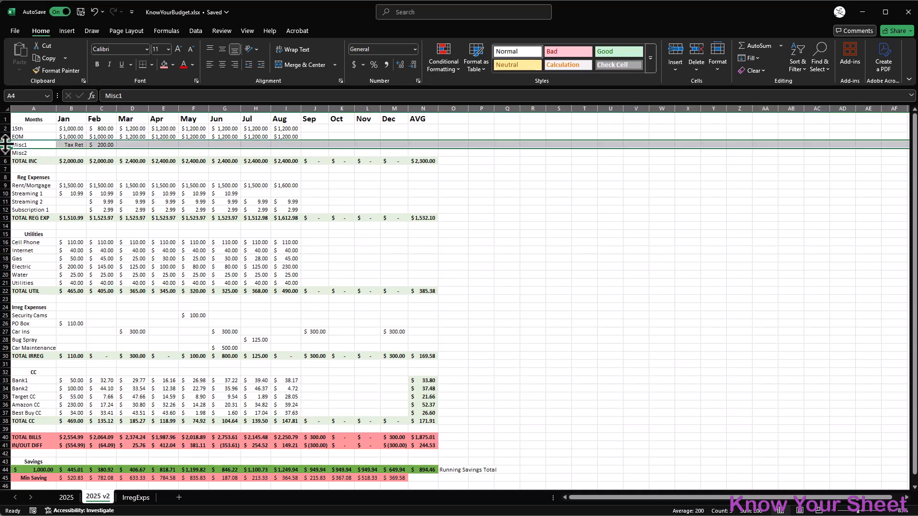
{"action": "right_click", "coordinate": [6, 145]}
{"action": "left_click", "coordinate": [41, 237]}
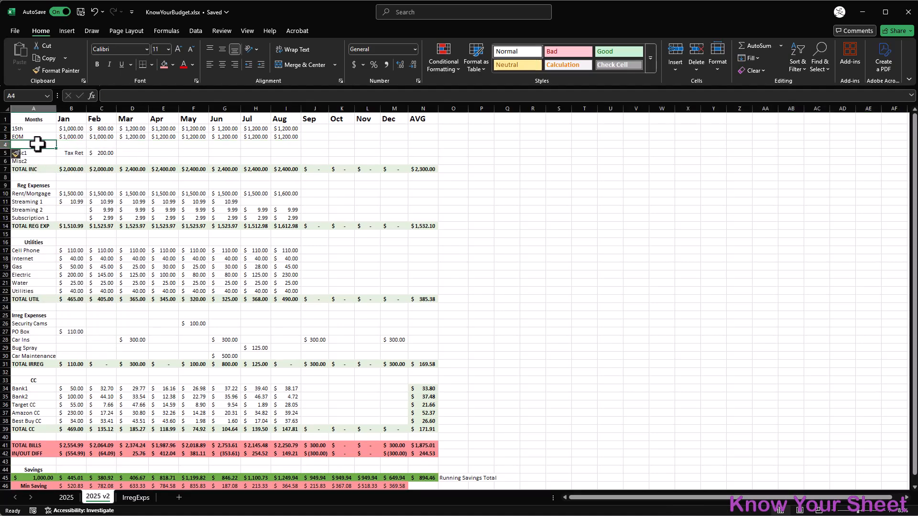
{"action": "type", "text": "Suppl"}
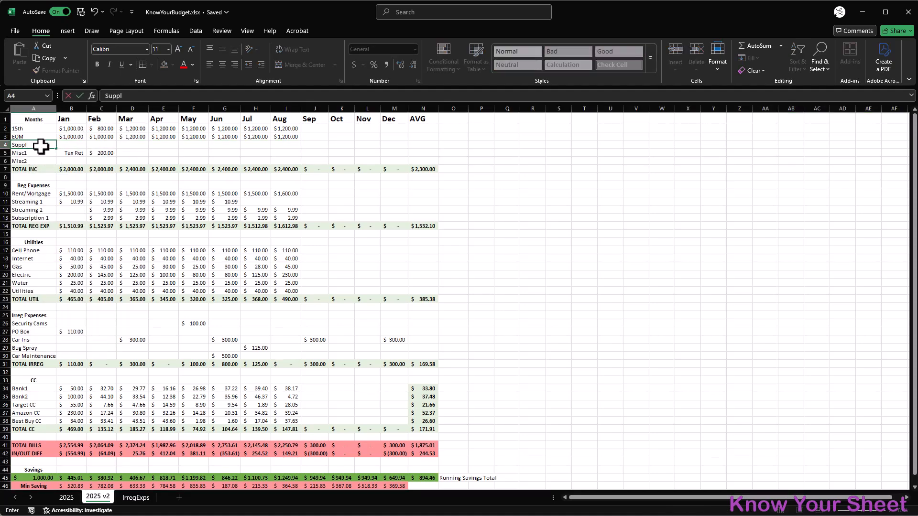
{"action": "key", "text": "Tab"}
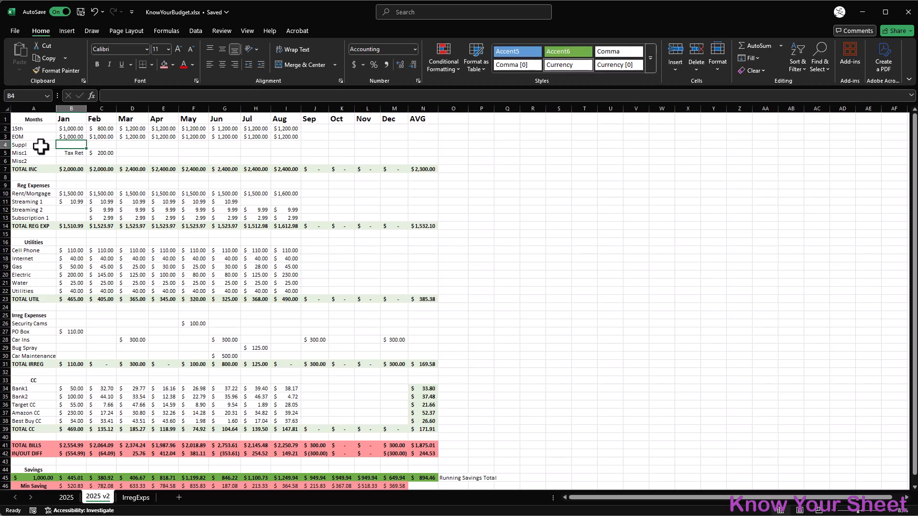
Enter 1000 as the January Suppl income in B4 and fill it across through August in I4
{"action": "type", "text": "100"}
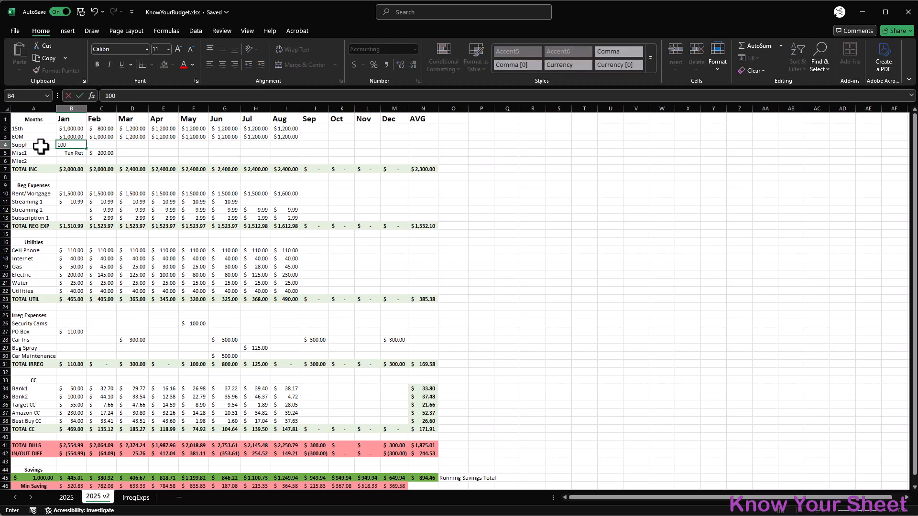
{"action": "type", "text": "0"}
{"action": "key", "text": "Return"}
{"action": "left_click", "coordinate": [78, 146]}
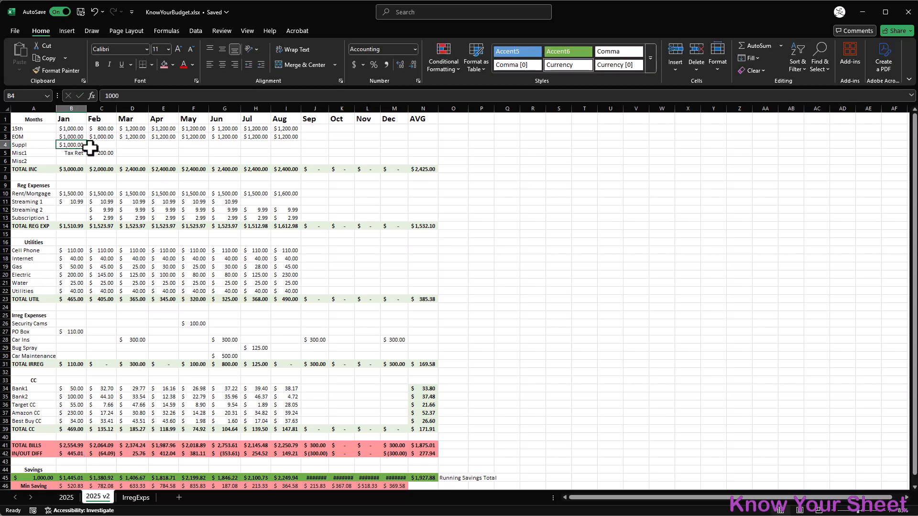
{"action": "left_click_drag", "start_coordinate": [87, 148], "coordinate": [306, 150]}
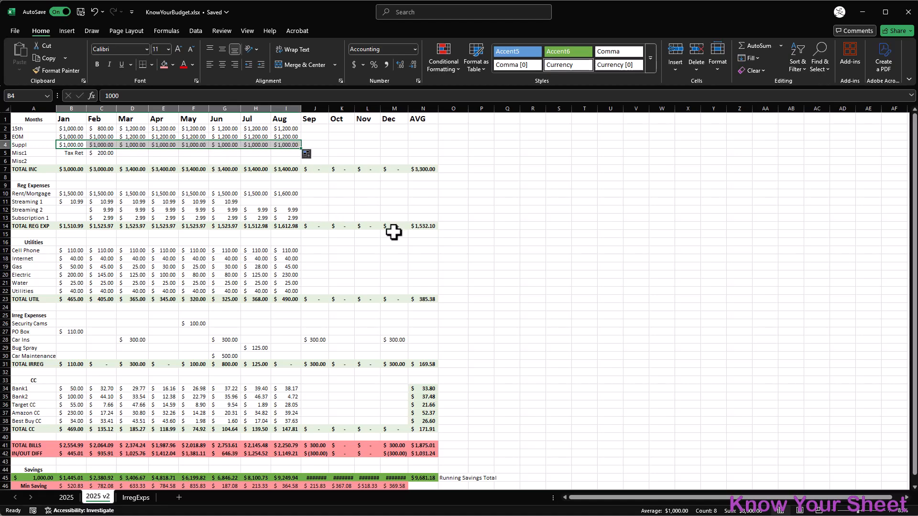
Insert a new row above TOTAL CC in the CC section and label it Groceries CC in A39
{"action": "scroll", "coordinate": [299, 243], "scroll_direction": "down", "scroll_amount": 2}
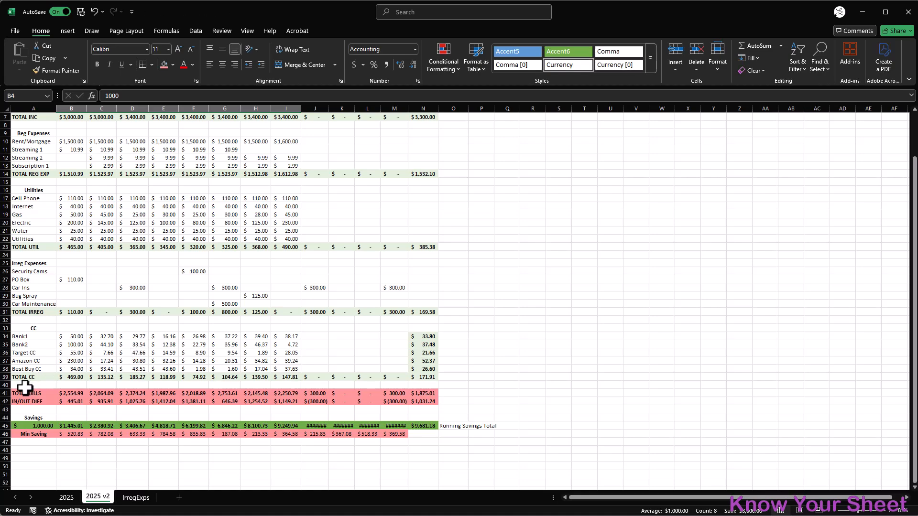
{"action": "left_click", "coordinate": [4, 377]}
{"action": "right_click", "coordinate": [4, 377]}
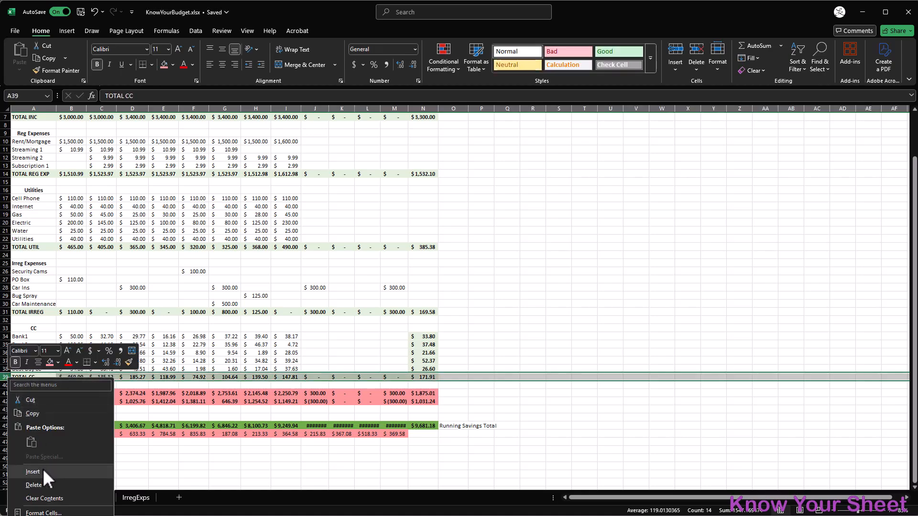
{"action": "left_click", "coordinate": [42, 470]}
{"action": "left_click", "coordinate": [28, 377]}
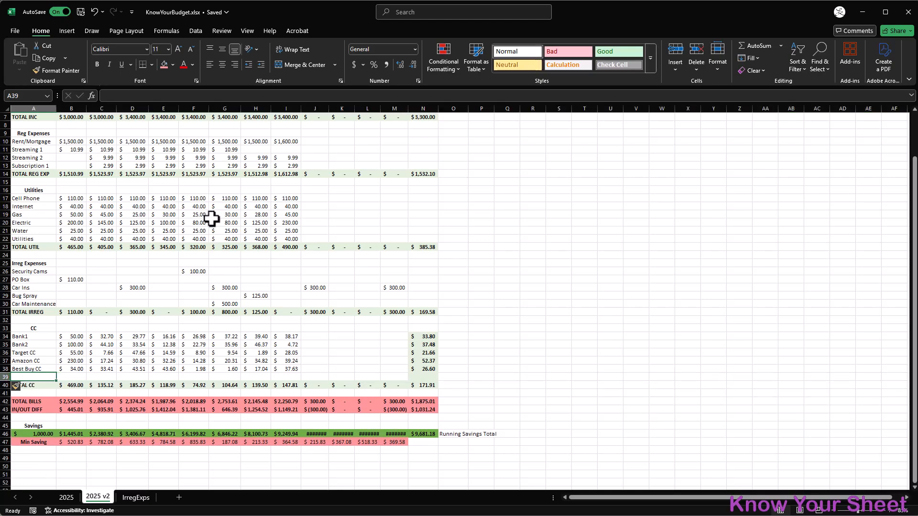
{"action": "type", "text": "CC"}
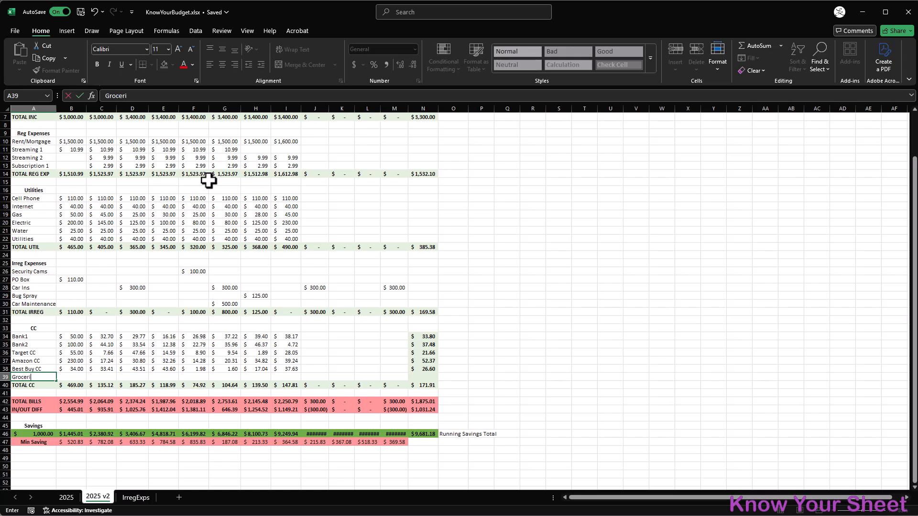
{"action": "key", "text": "Tab"}
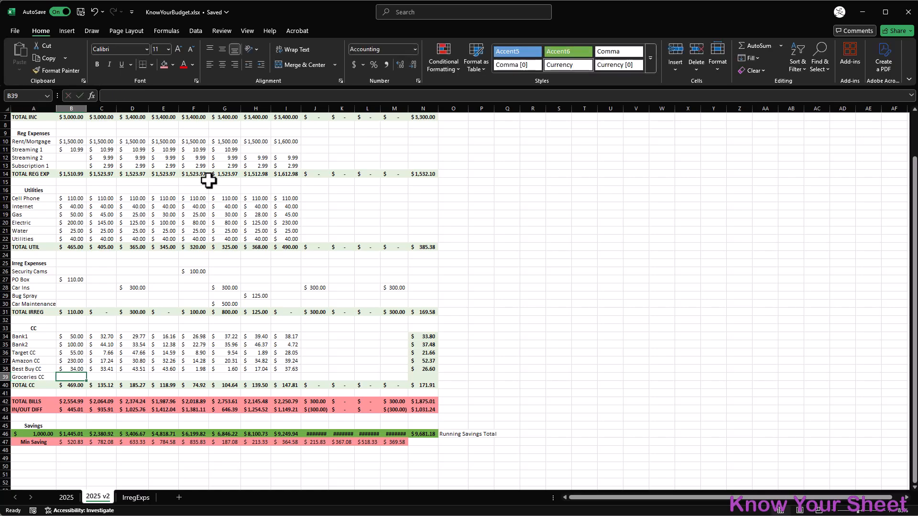
Enter 500 for January Groceries CC in B39 and fill it across through August in I39
{"action": "type", "text": "500"}
{"action": "key", "text": "ctrl+Return"}
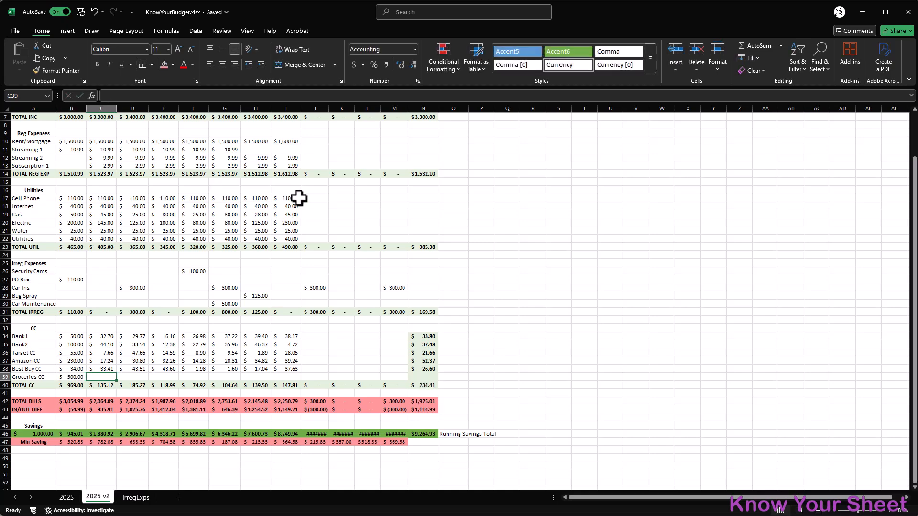
{"action": "left_click_drag", "start_coordinate": [90, 381], "coordinate": [299, 381]}
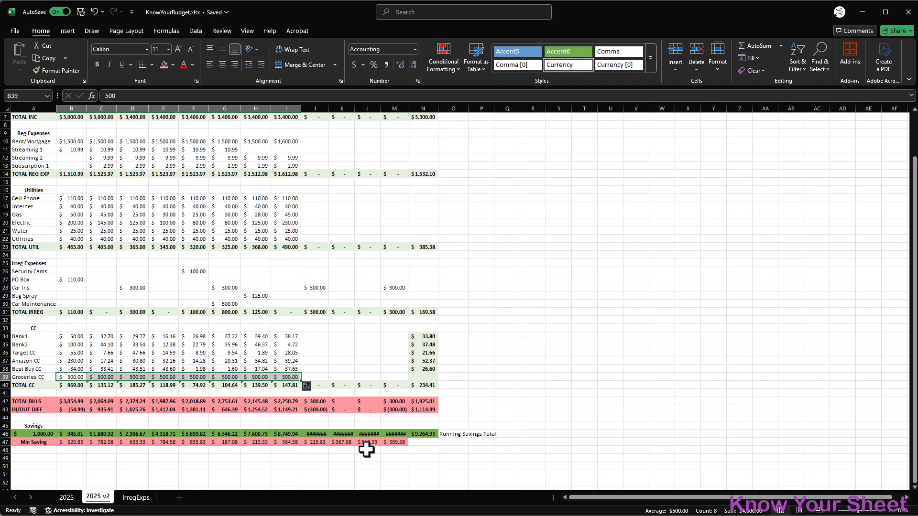
{"action": "left_click", "coordinate": [73, 377]}
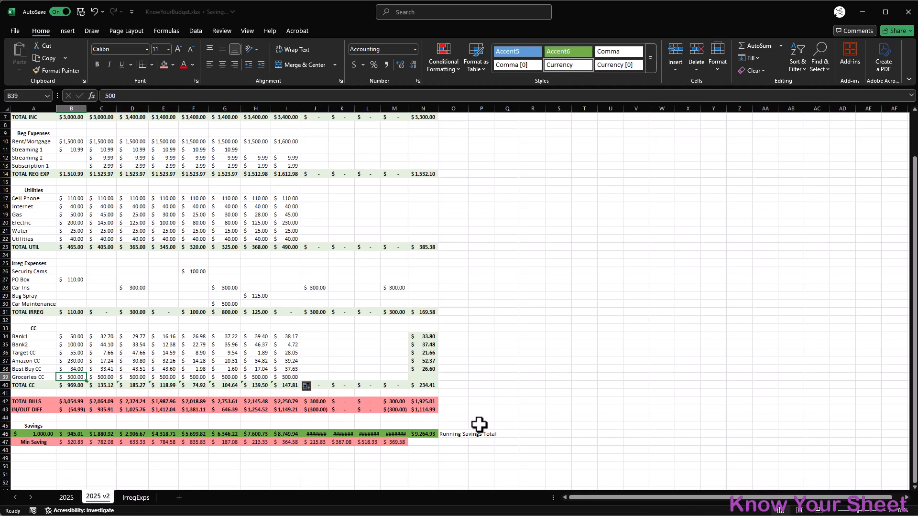
Autofit the width of the September to December columns J:M so their savings amounts fit
{"action": "left_click", "coordinate": [73, 425]}
{"action": "left_click_drag", "start_coordinate": [315, 108], "coordinate": [407, 108]}
{"action": "double_click", "coordinate": [408, 108]}
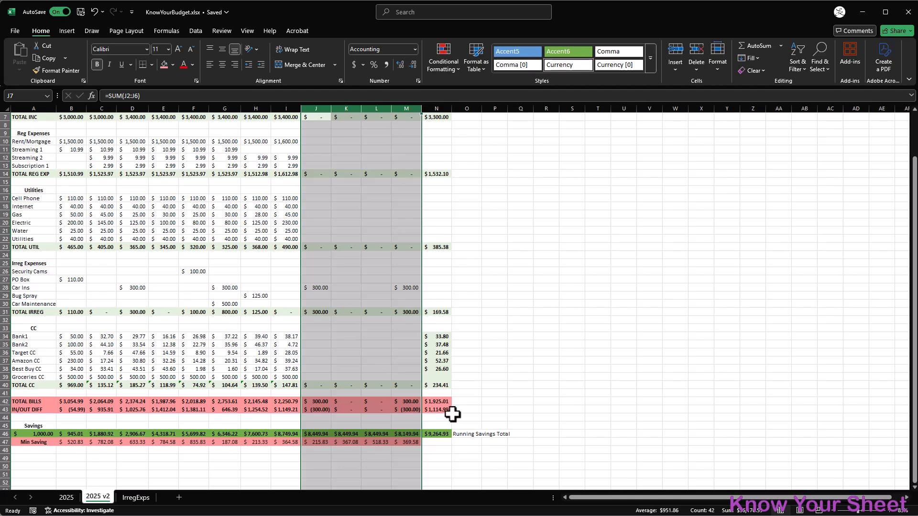
{"action": "left_click", "coordinate": [444, 449]}
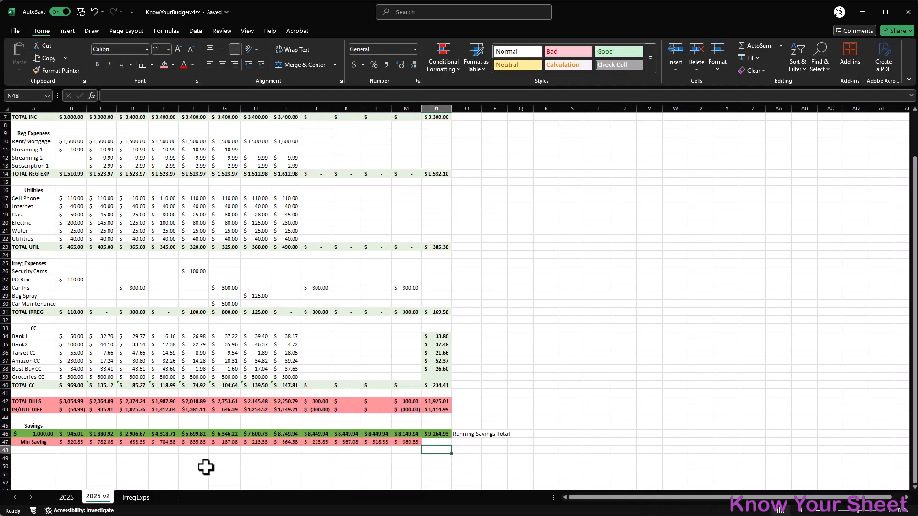
Check the savings and TOTAL CC formulas, and fill the B40 sum of B34:B39 across the TOTAL CC row through December in M40
{"action": "left_click", "coordinate": [75, 433]}
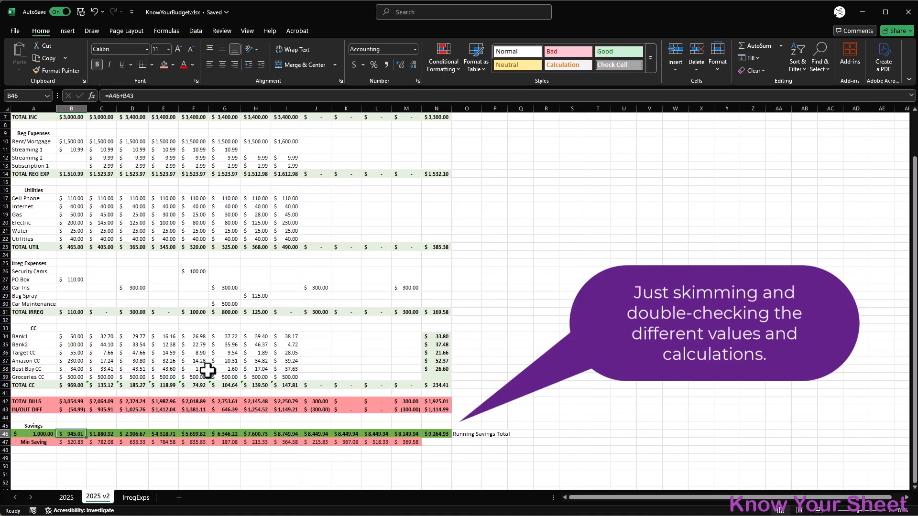
{"action": "scroll", "coordinate": [209, 368], "scroll_direction": "up", "scroll_amount": 1}
{"action": "scroll", "coordinate": [209, 368], "scroll_direction": "up", "scroll_amount": 1}
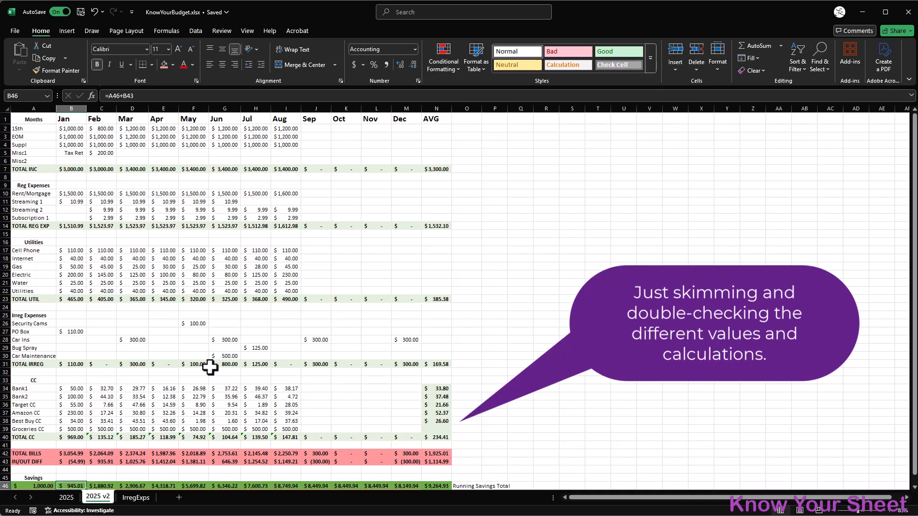
{"action": "scroll", "coordinate": [211, 366], "scroll_direction": "down", "scroll_amount": 2}
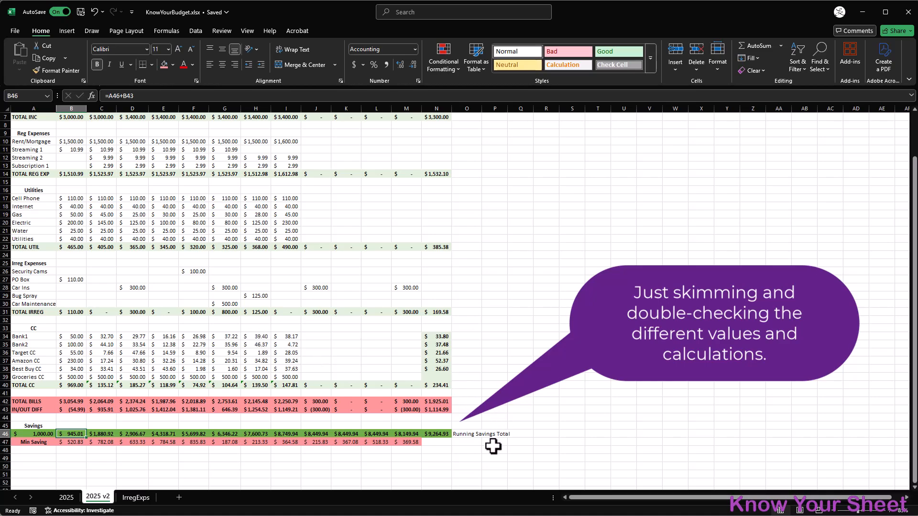
{"action": "left_click", "coordinate": [76, 386]}
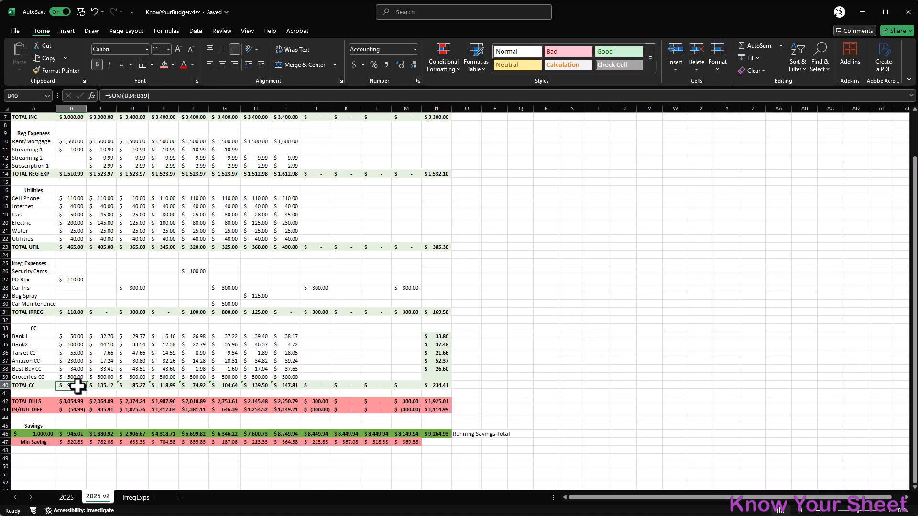
{"action": "left_click", "coordinate": [165, 96]}
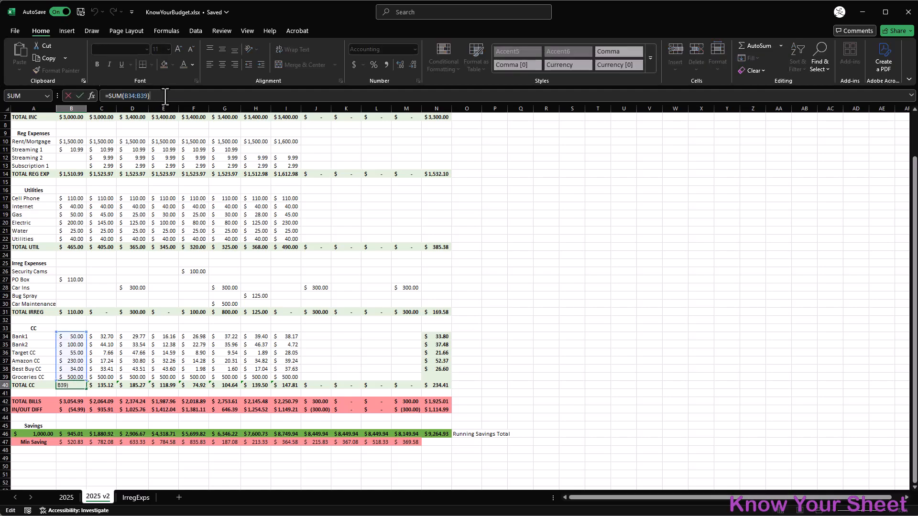
{"action": "key", "text": "Escape"}
{"action": "left_click", "coordinate": [156, 95]}
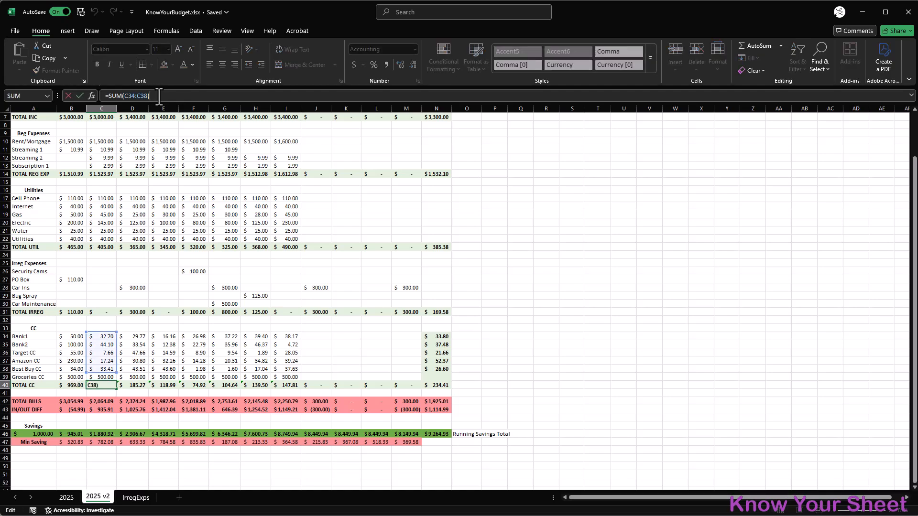
{"action": "left_click", "coordinate": [76, 385]}
{"action": "left_click_drag", "start_coordinate": [86, 388], "coordinate": [420, 385]}
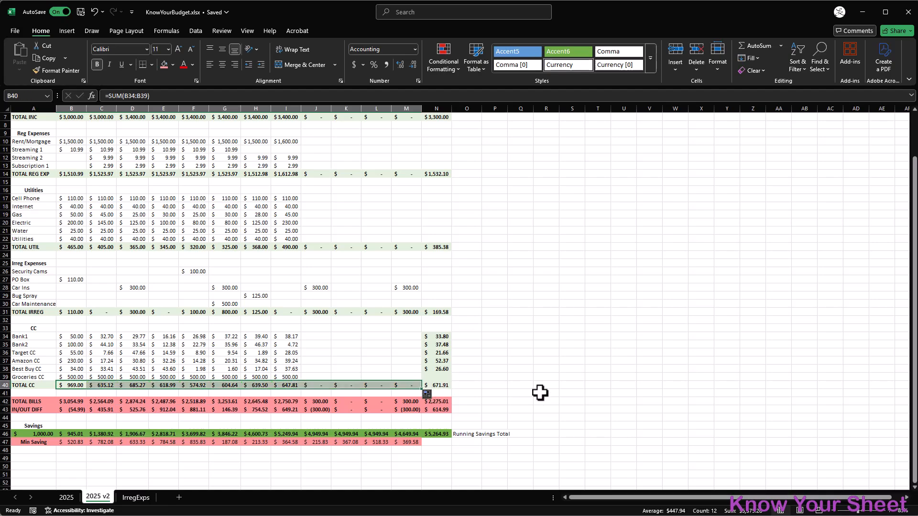
{"action": "left_click", "coordinate": [78, 417]}
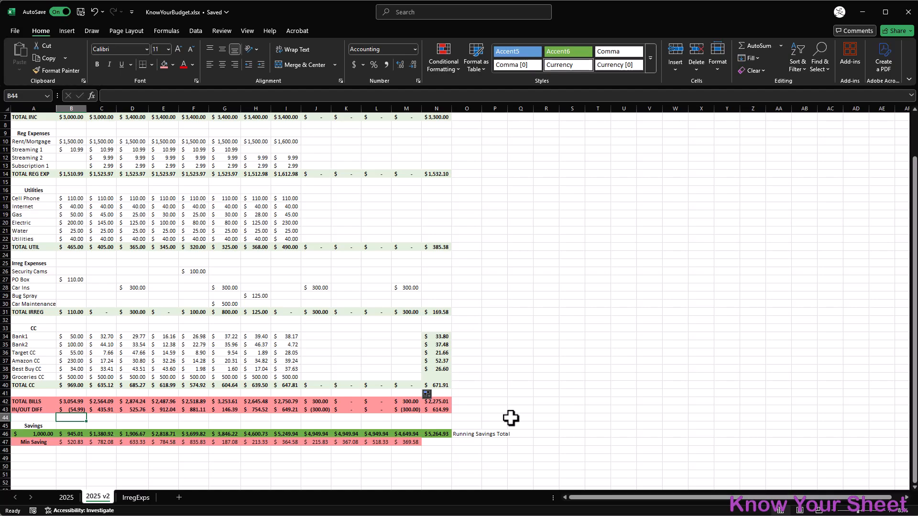
{"action": "left_click", "coordinate": [438, 444]}
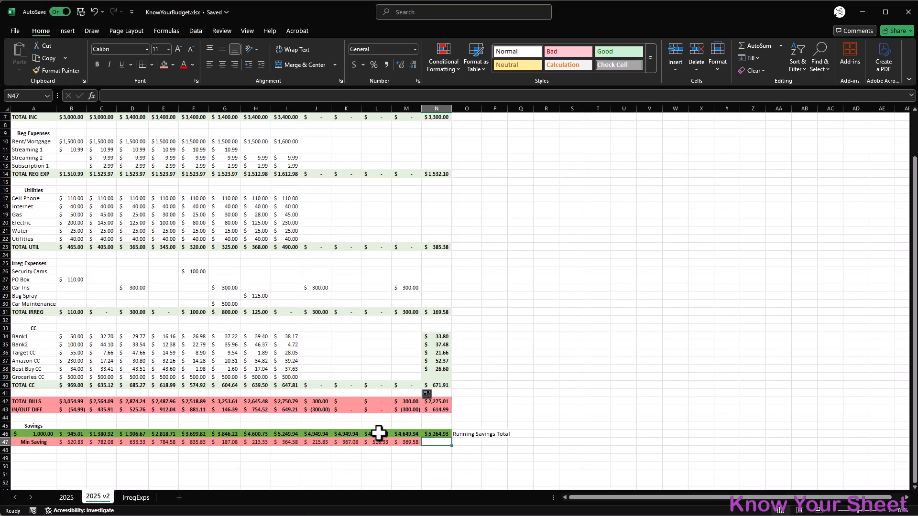
Change the January Groceries CC amount in B39 to 800
{"action": "left_click", "coordinate": [73, 378]}
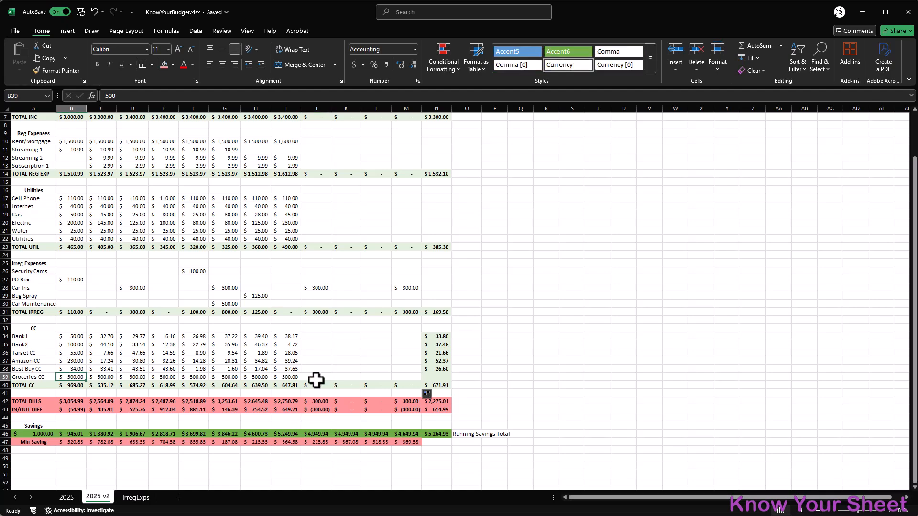
{"action": "type", "text": "800"}
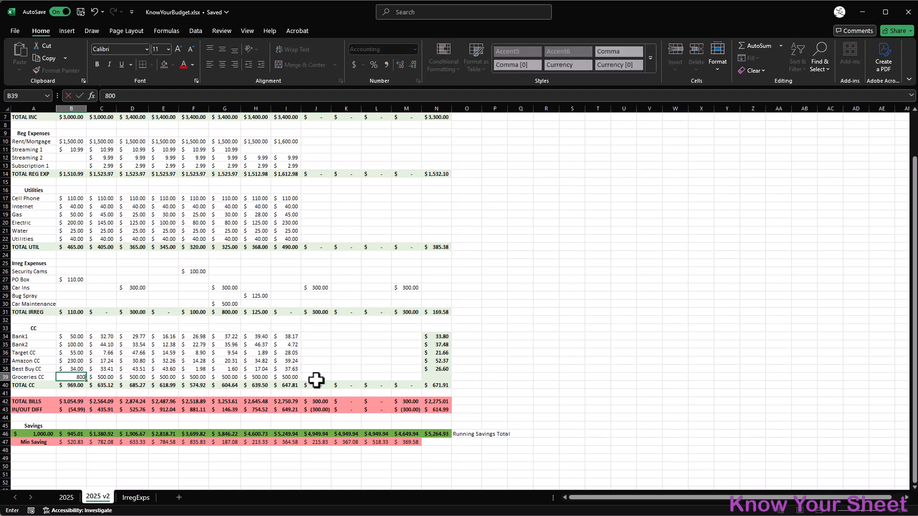
{"action": "key", "text": "Tab"}
Enter =B39*RAND() as the February Groceries CC amount in C39 and fill it across through August in I39
{"action": "type", "text": "="}
{"action": "key", "text": "Left"}
{"action": "type", "text": "*R"}
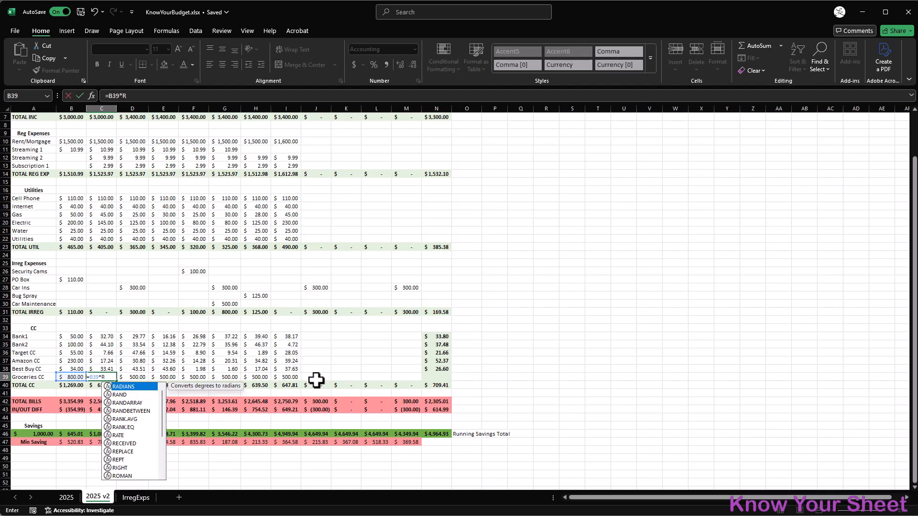
{"action": "type", "text": "and()"}
{"action": "key", "text": "Return"}
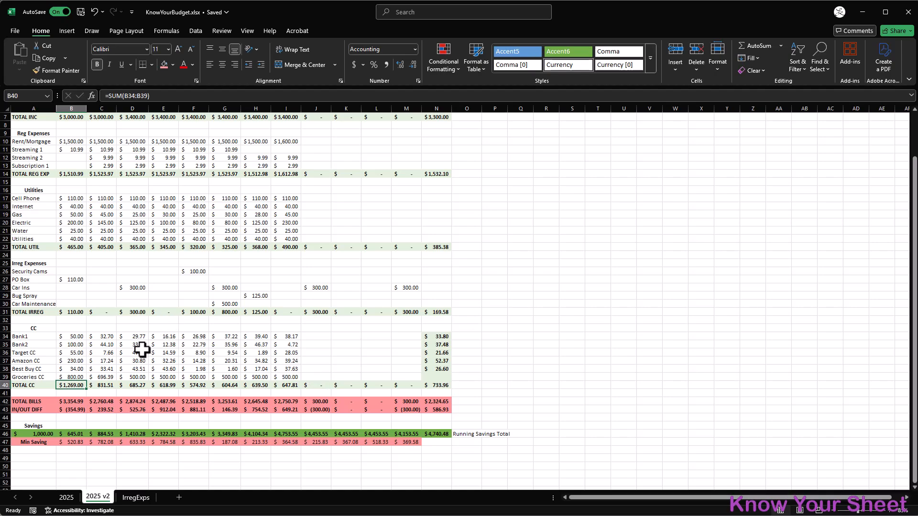
{"action": "left_click", "coordinate": [102, 380]}
{"action": "left_click_drag", "start_coordinate": [118, 380], "coordinate": [291, 393]}
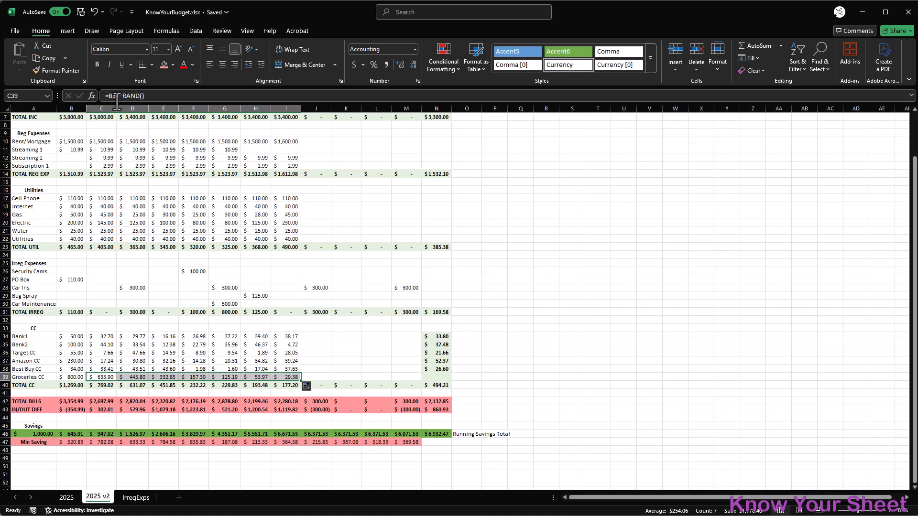
Extend the C39 Groceries CC formula to =B39*RAND()+400 and refill it across through I39
{"action": "left_click", "coordinate": [98, 376]}
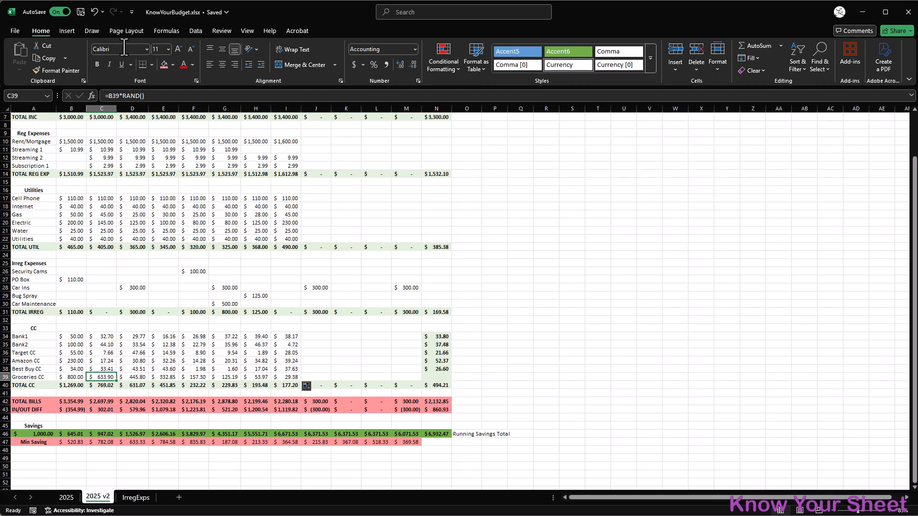
{"action": "left_click", "coordinate": [151, 94]}
{"action": "type", "text": "+400"}
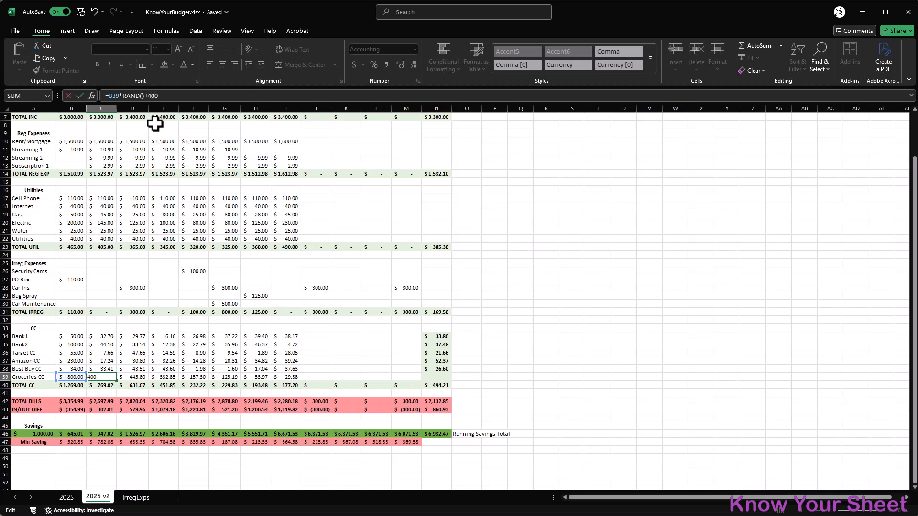
{"action": "key", "text": "Return"}
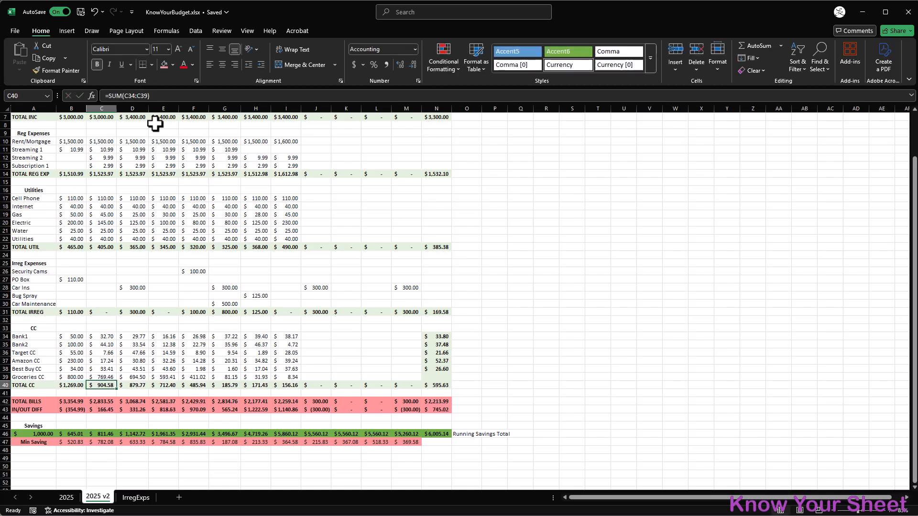
{"action": "left_click", "coordinate": [102, 378]}
{"action": "left_click_drag", "start_coordinate": [117, 381], "coordinate": [300, 394]}
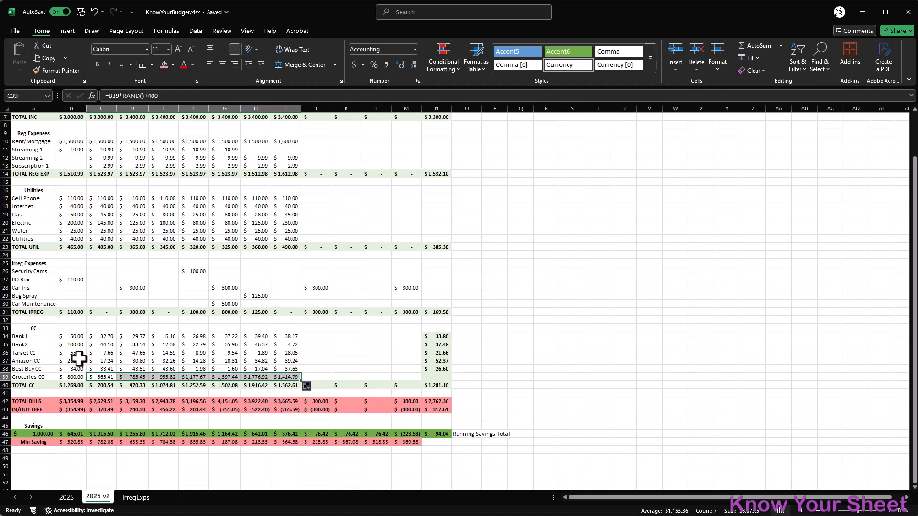
Make the B39 reference absolute so C39 reads =$B$39*RAND()+400, and refill it across through I39
{"action": "left_click", "coordinate": [108, 96]}
{"action": "key", "text": "F4"}
{"action": "key", "text": "Return"}
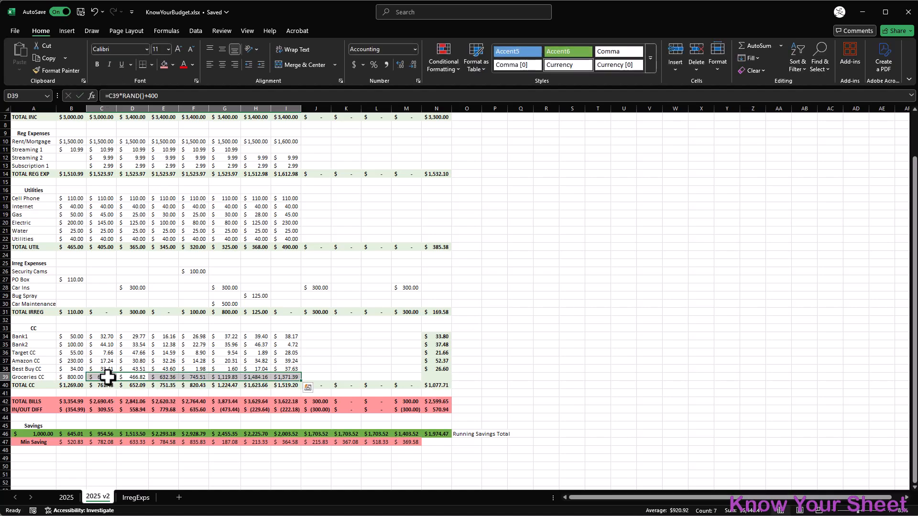
{"action": "left_click", "coordinate": [108, 377]}
{"action": "left_click_drag", "start_coordinate": [116, 381], "coordinate": [293, 373]}
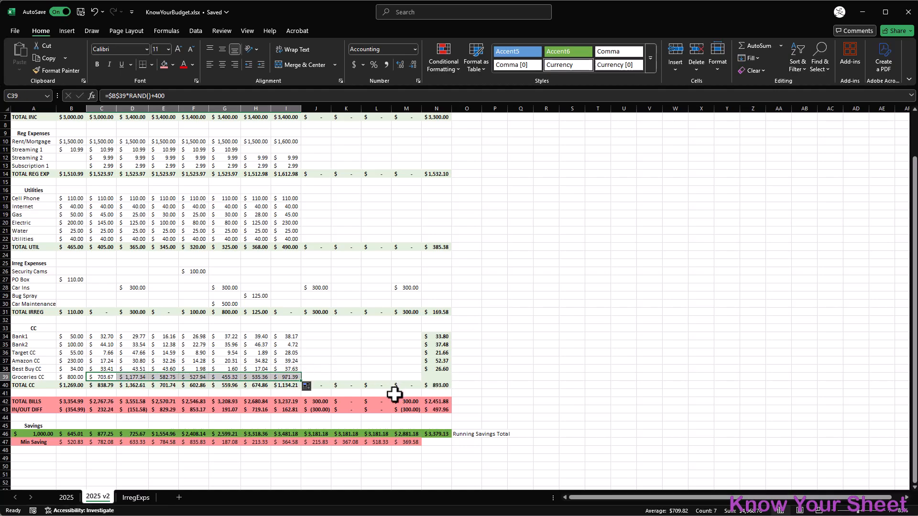
Replace the random Groceries CC formulas in C39:I39 with their values by copying and pasting them in place as values
{"action": "key", "text": "ctrl+c"}
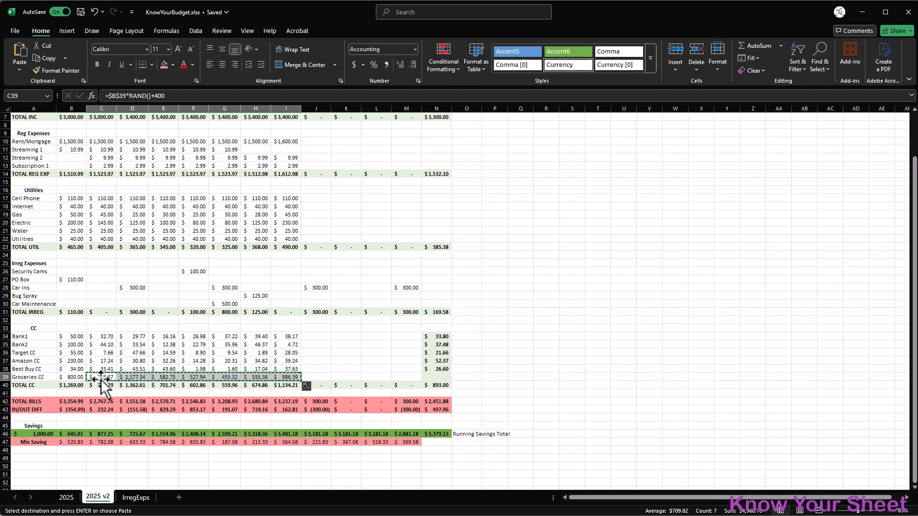
{"action": "right_click", "coordinate": [103, 375]}
{"action": "left_click", "coordinate": [139, 142]}
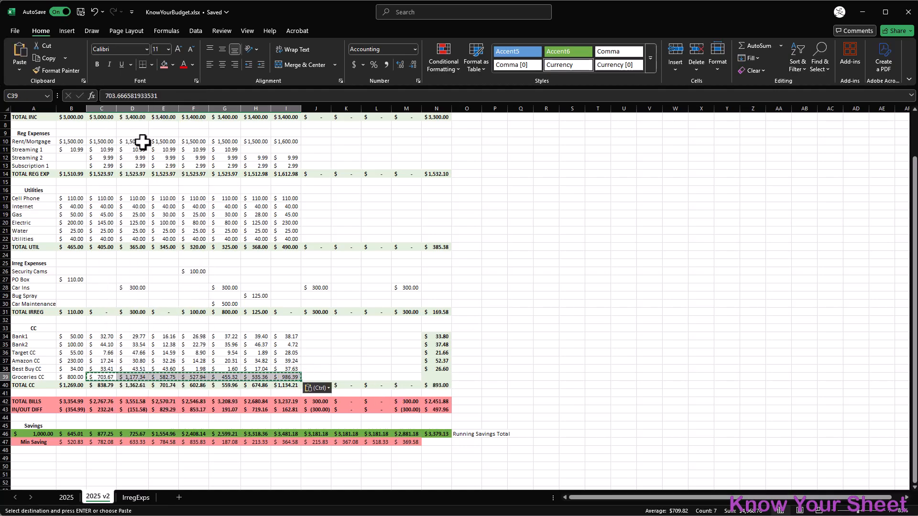
{"action": "left_click", "coordinate": [403, 377]}
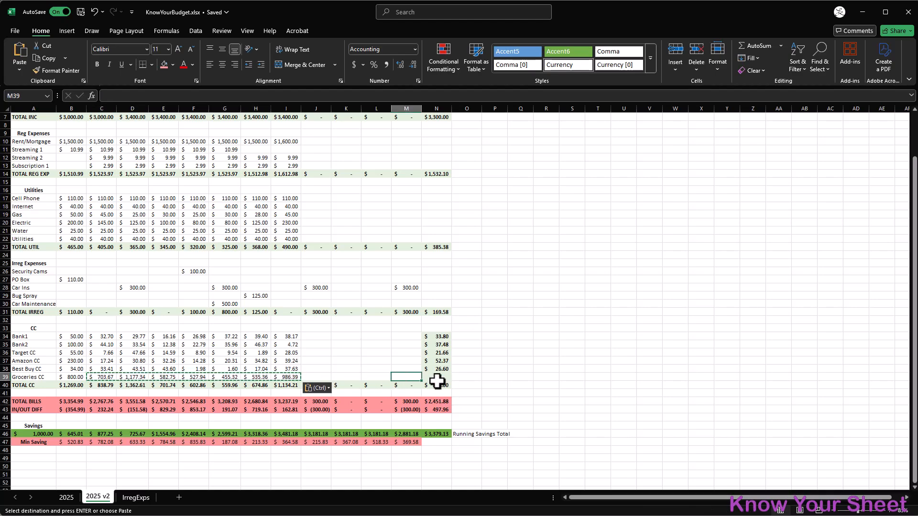
{"action": "key", "text": "Escape"}
Copy the Best Buy CC average formula from N38 into the Groceries CC average cell N39
{"action": "left_click", "coordinate": [443, 370]}
{"action": "key", "text": "ctrl+c"}
{"action": "left_click", "coordinate": [445, 377]}
{"action": "key", "text": "ctrl+v"}
{"action": "key", "text": "Escape"}
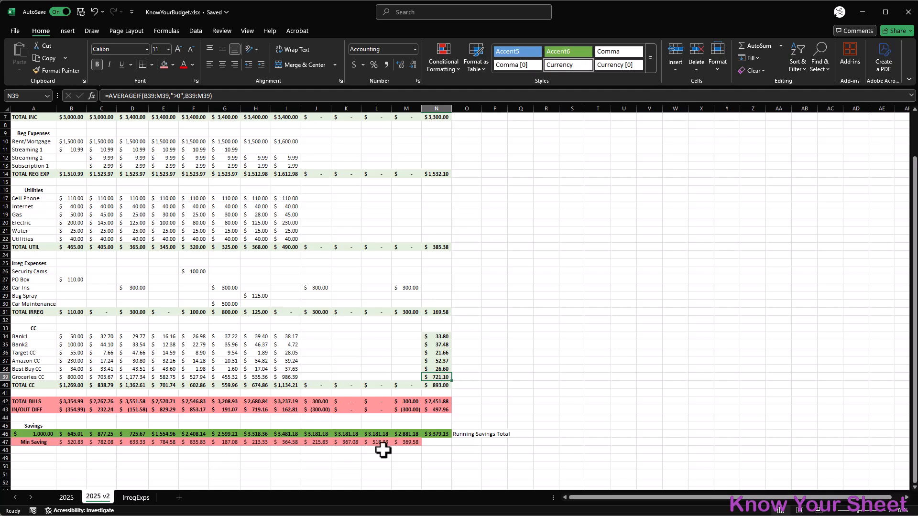
{"action": "left_click", "coordinate": [435, 442]}
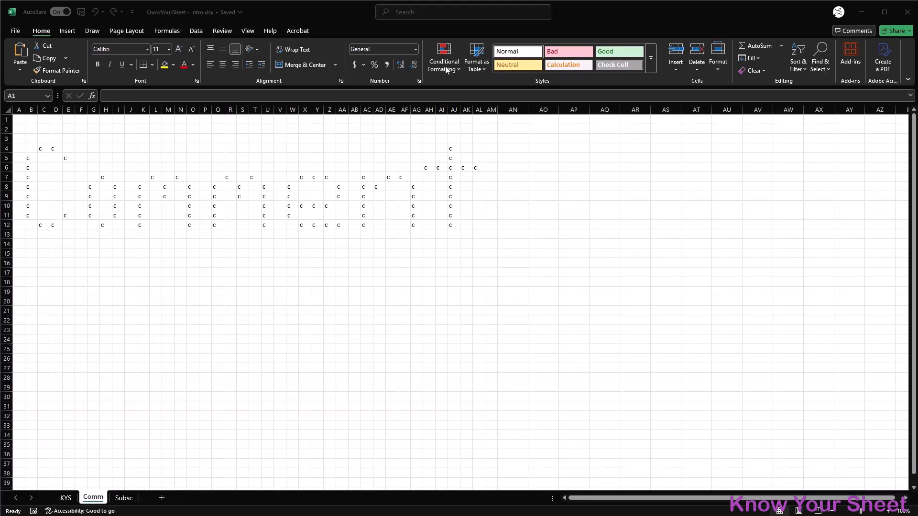
On the Comm sheet of KnowYourSheet - Intro.xlsx, turn off Stop If True for the first conditional formatting rule and apply it
{"action": "left_click", "coordinate": [445, 70]}
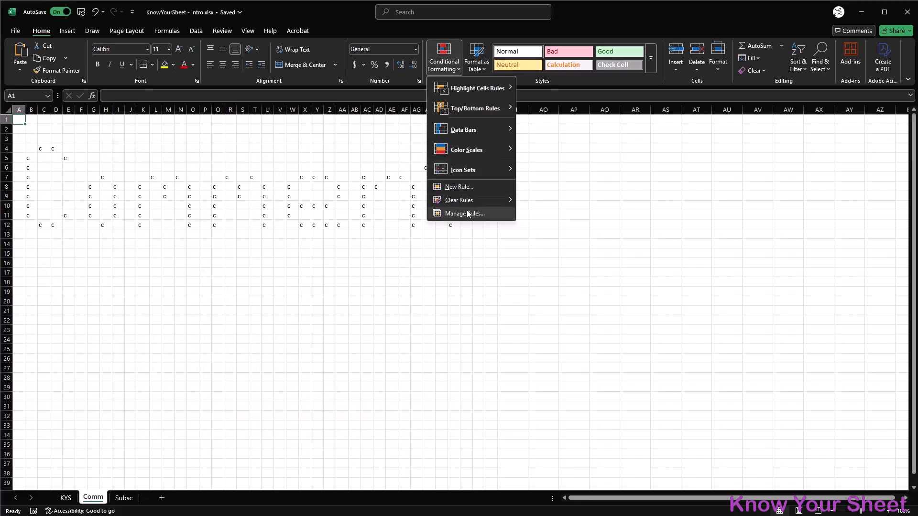
{"action": "left_click", "coordinate": [466, 213]}
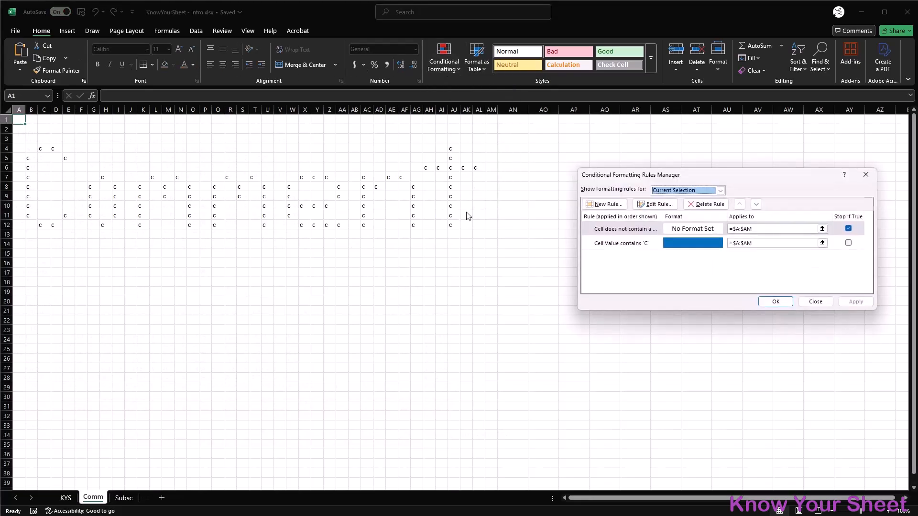
{"action": "left_click", "coordinate": [848, 230]}
{"action": "left_click", "coordinate": [854, 302]}
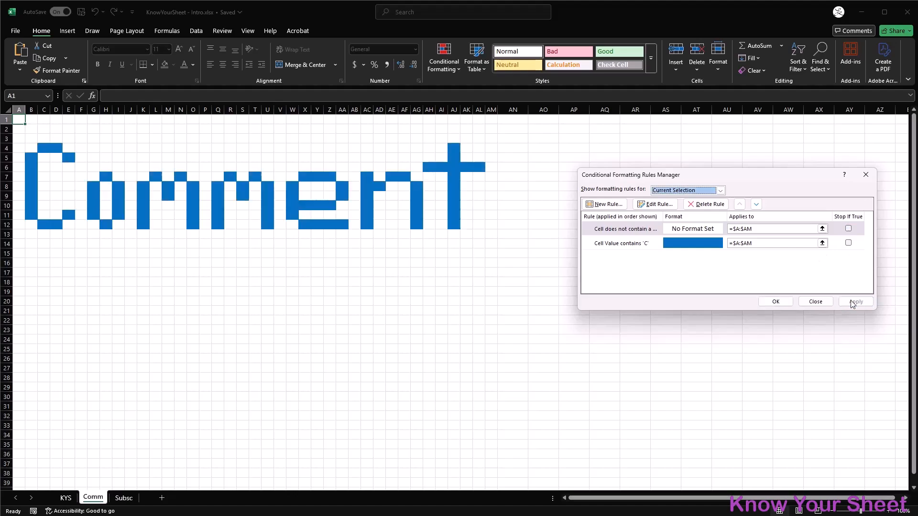
{"action": "left_click", "coordinate": [776, 302]}
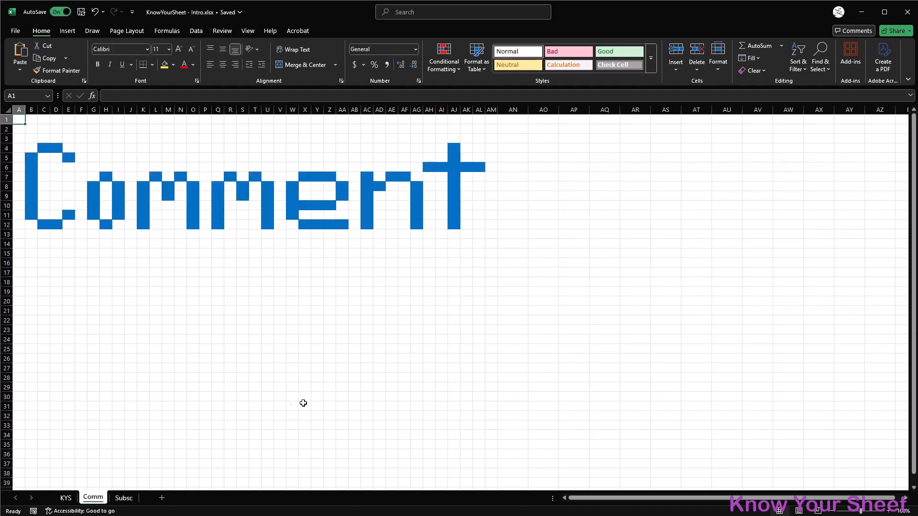
On the Subsc sheet, turn off Stop If True for the no-format conditional formatting rule and apply the change
{"action": "left_click", "coordinate": [124, 498]}
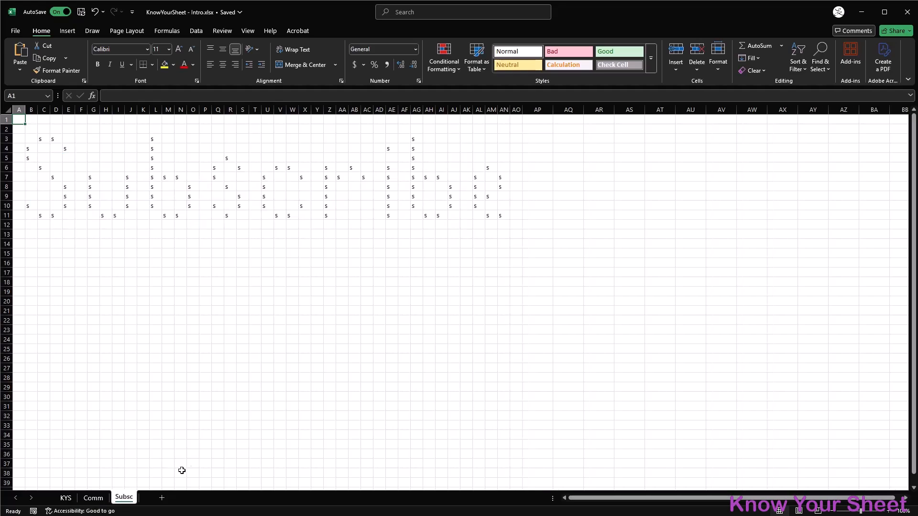
{"action": "left_click", "coordinate": [444, 62]}
{"action": "left_click", "coordinate": [445, 214]}
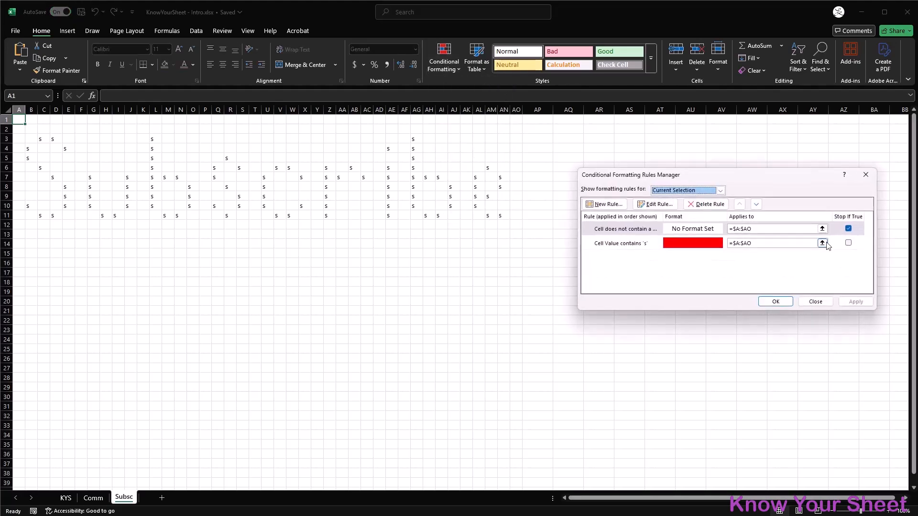
{"action": "left_click", "coordinate": [848, 229]}
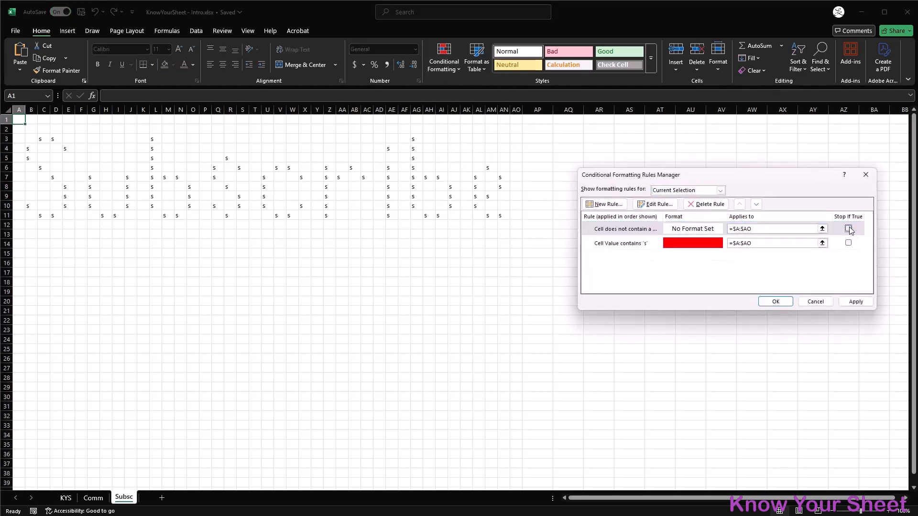
{"action": "left_click", "coordinate": [854, 302]}
{"action": "left_click", "coordinate": [775, 302]}
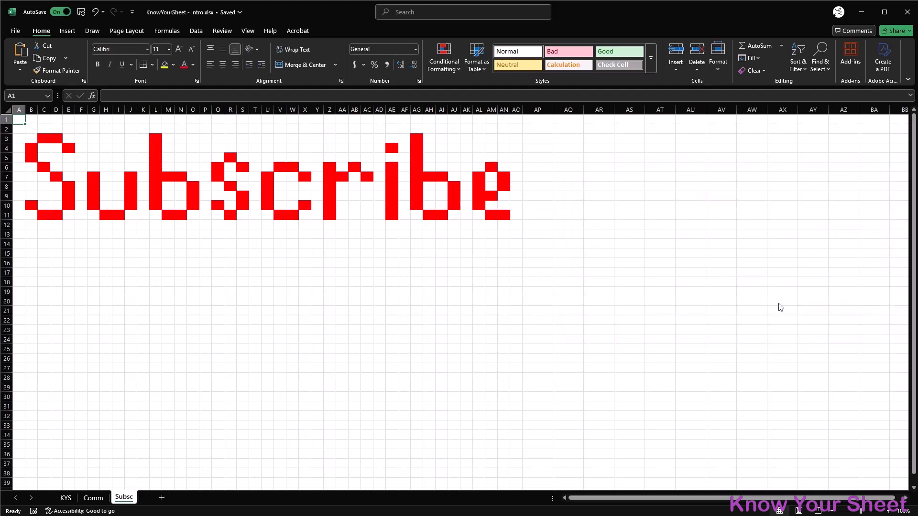